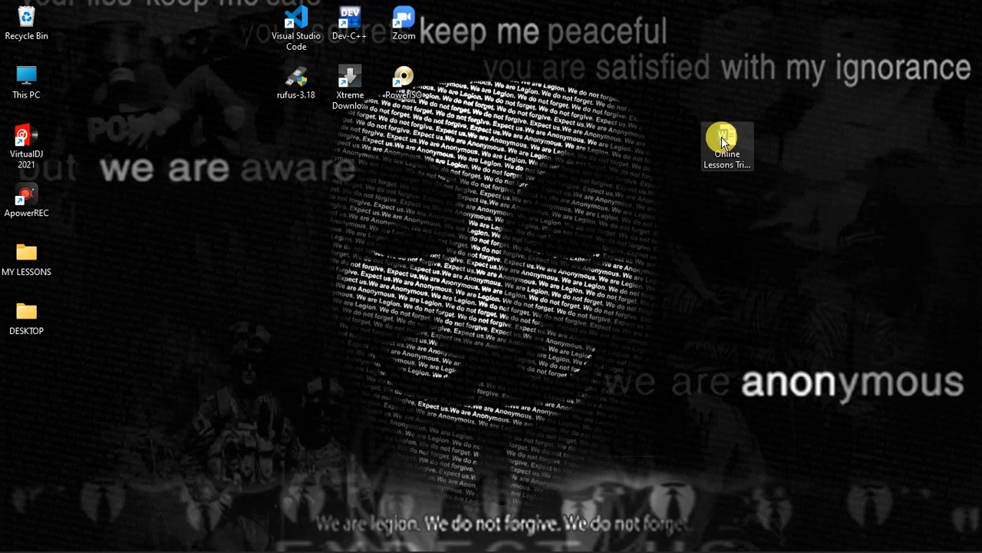
pyautogui.moveTo(687, 541)
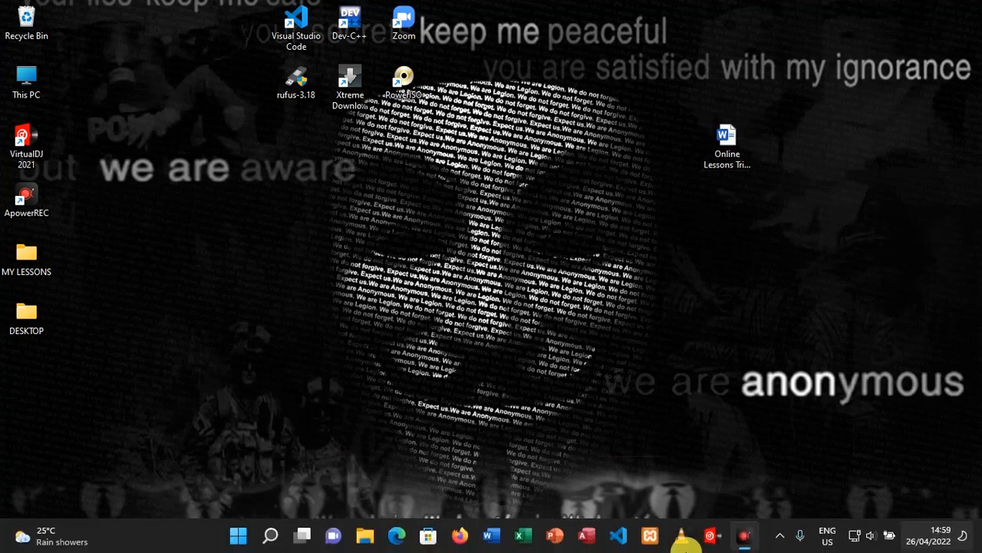
pyautogui.click(751, 542)
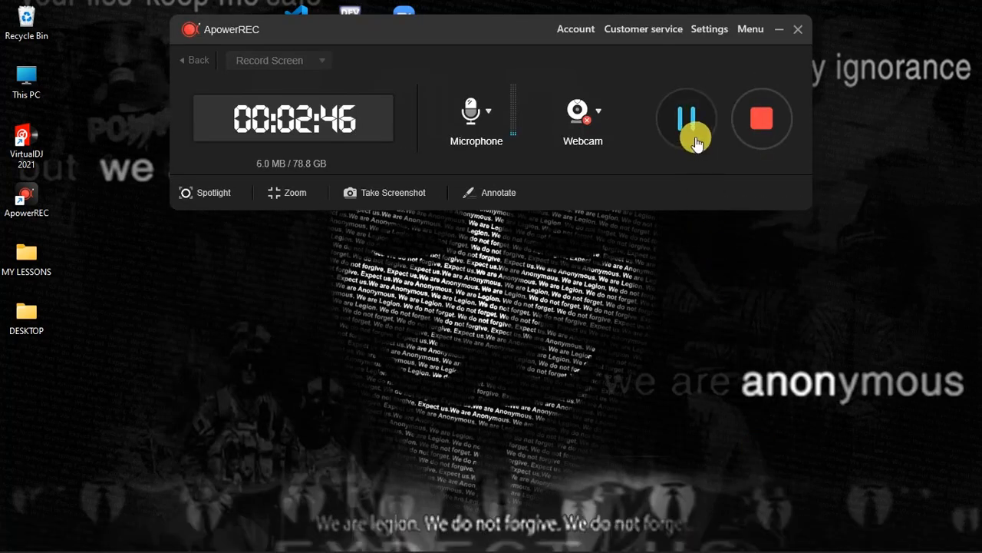
pyautogui.click(686, 136)
pyautogui.click(685, 141)
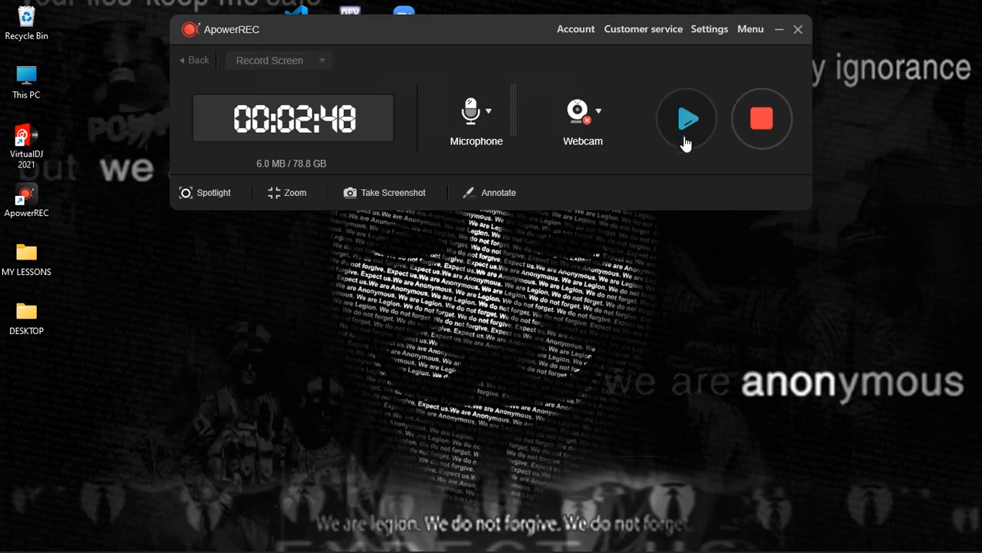
pyautogui.click(685, 142)
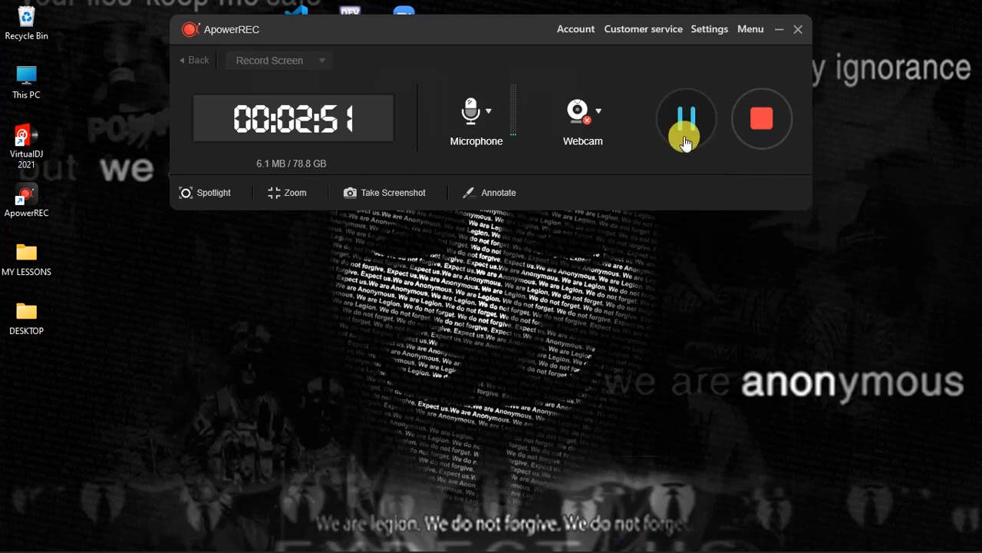
pyautogui.click(778, 32)
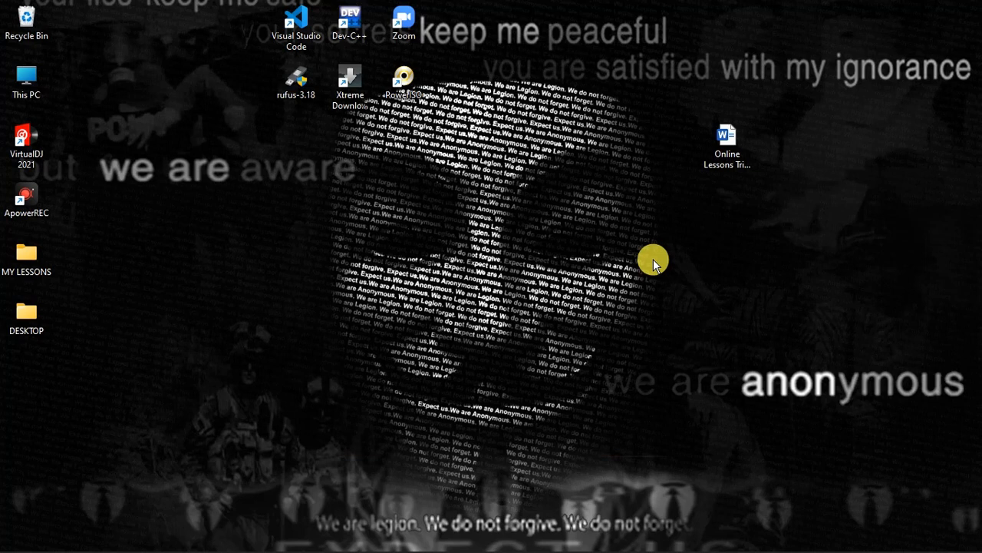
# - Open the Online Lessons Trial question 2 document and read the letter, the student table and task i
pyautogui.click(721, 150)
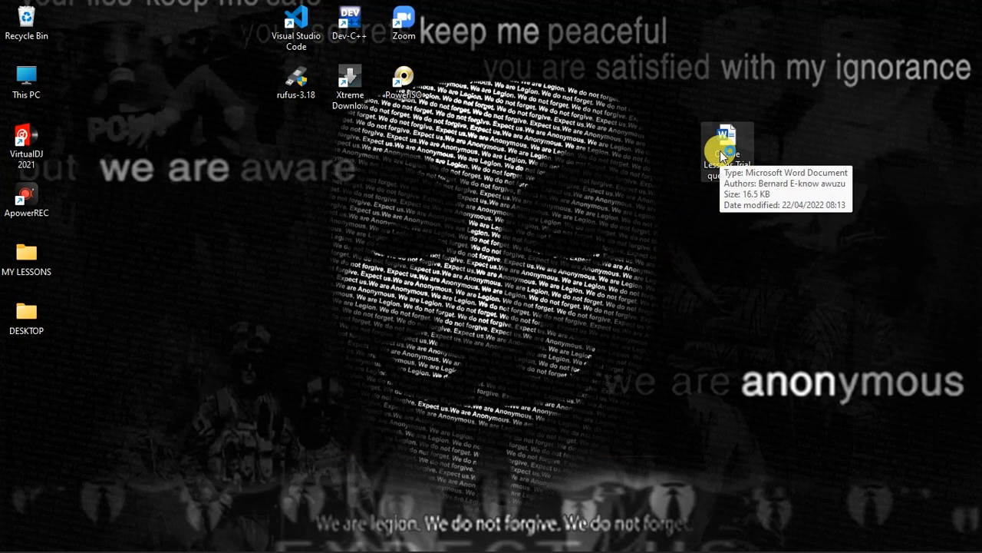
pyautogui.doubleClick(722, 152)
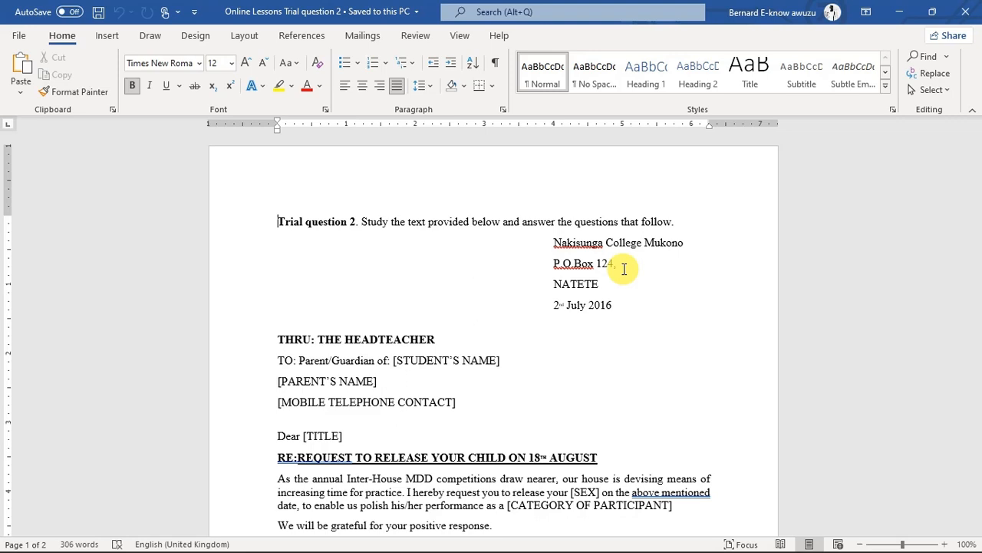
pyautogui.scroll(-3, 624, 268)
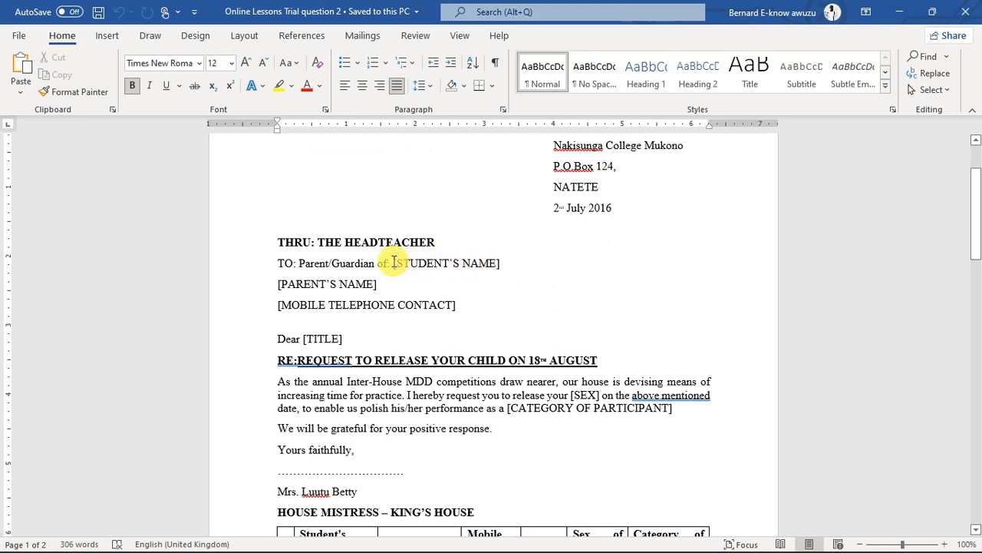
pyautogui.moveTo(395, 263); pyautogui.dragTo(502, 263)
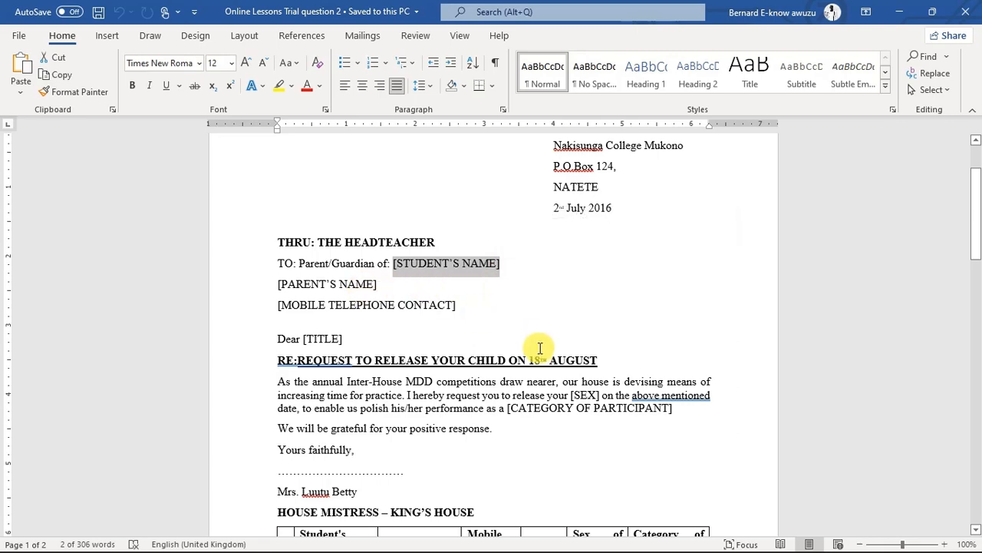
pyautogui.scroll(-2, 530, 349)
pyautogui.scroll(-7, 539, 348)
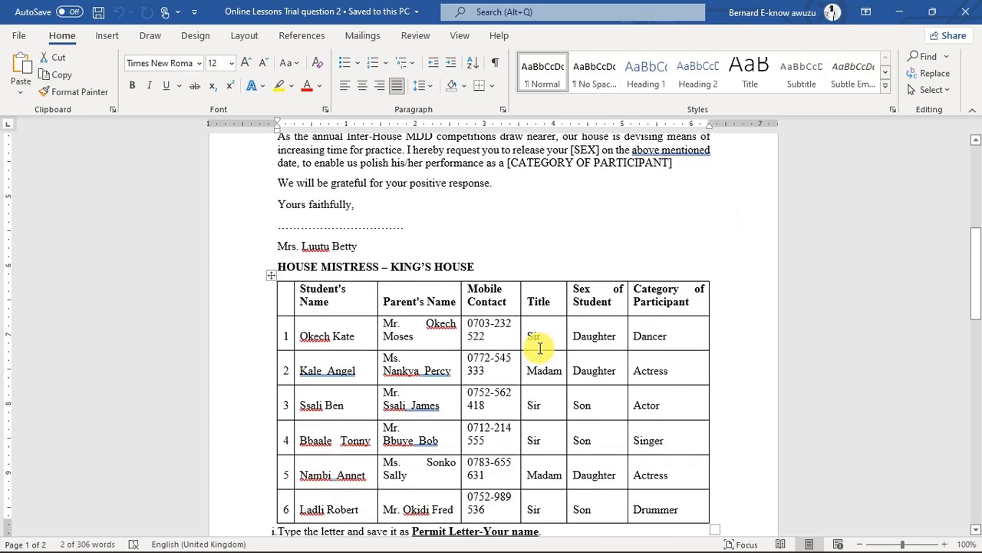
pyautogui.scroll(-4, 539, 348)
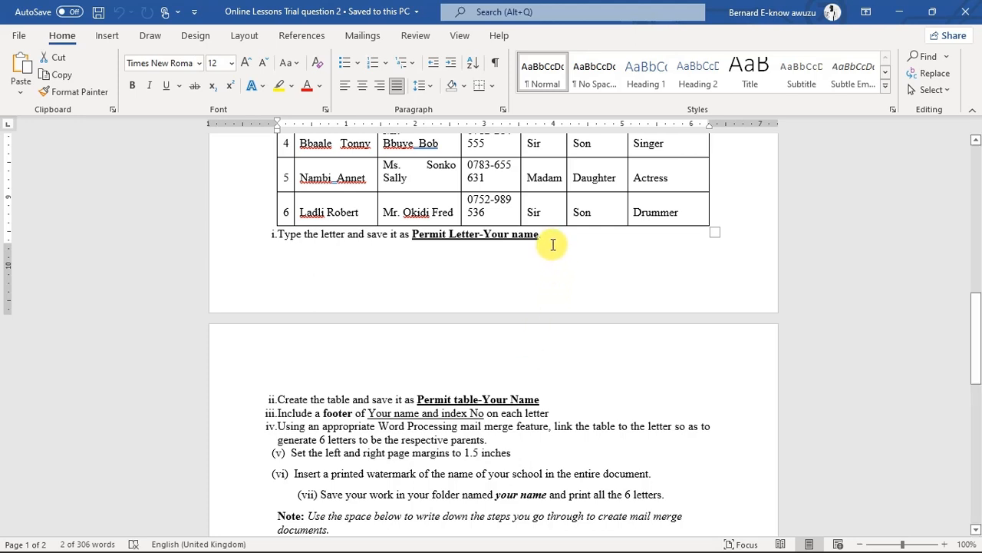
pyautogui.moveTo(547, 234); pyautogui.dragTo(292, 239)
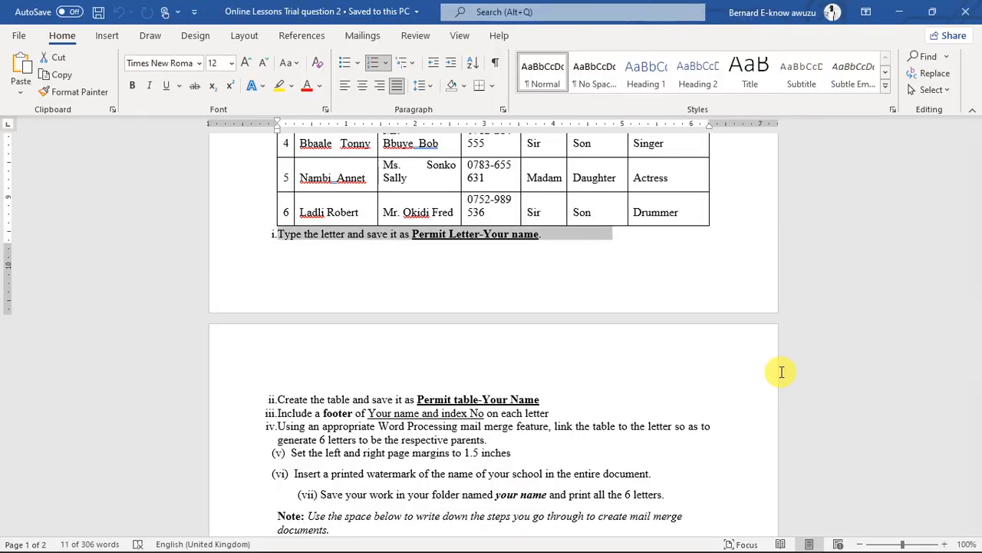
pyautogui.moveTo(740, 537)
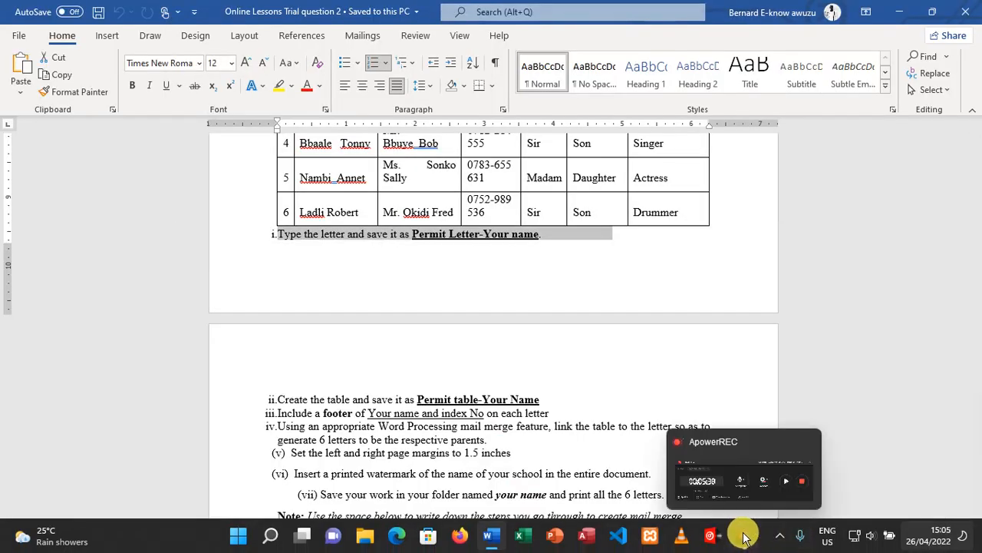
pyautogui.moveTo(746, 499)
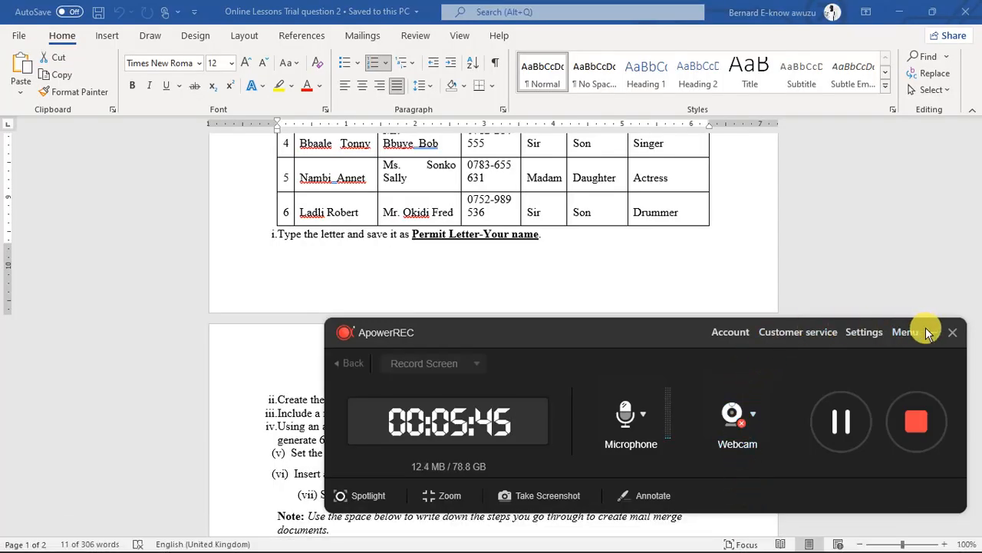
pyautogui.click(935, 332)
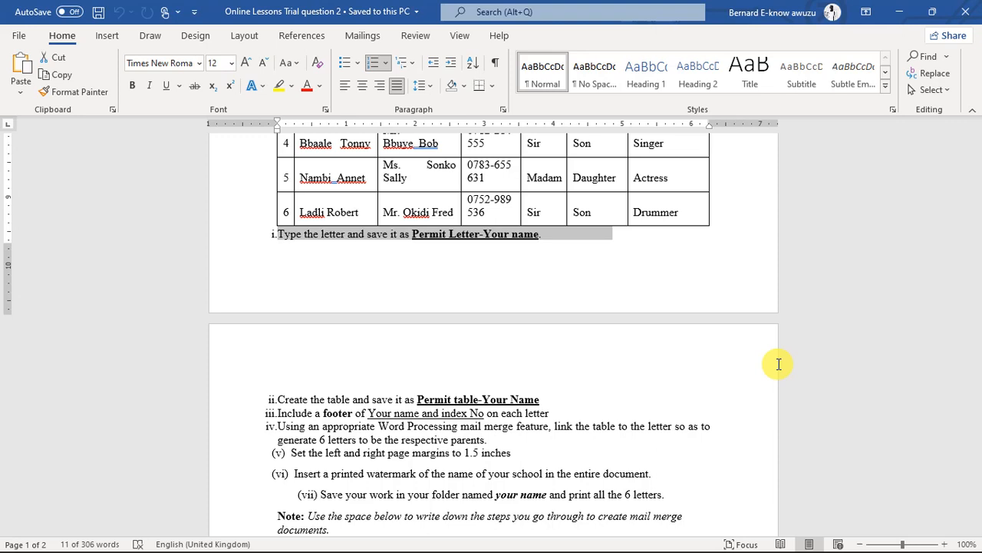
# - Highlight task ii about creating the permit table and review the student table it refers to
pyautogui.moveTo(537, 401); pyautogui.dragTo(284, 406)
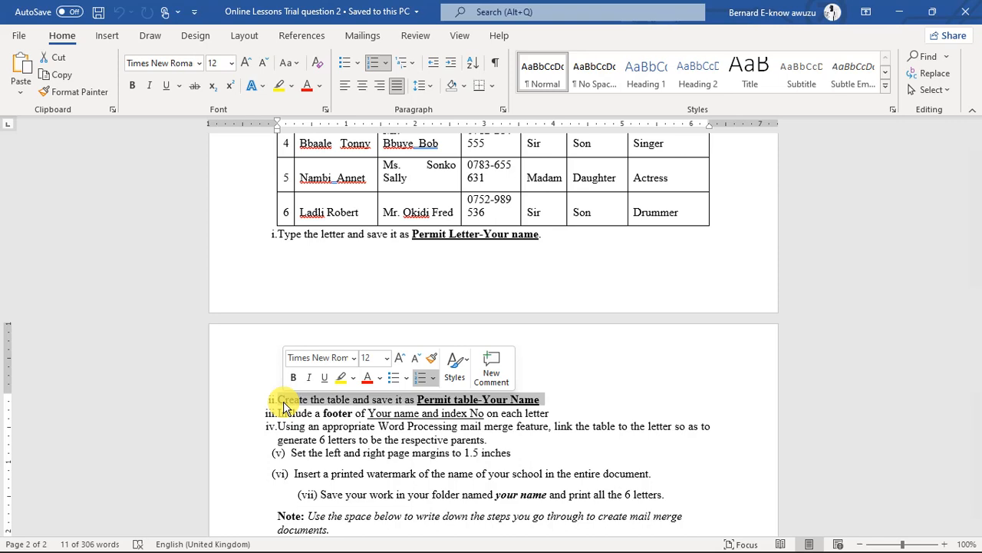
pyautogui.scroll(-1, 282, 407)
pyautogui.scroll(3, 282, 407)
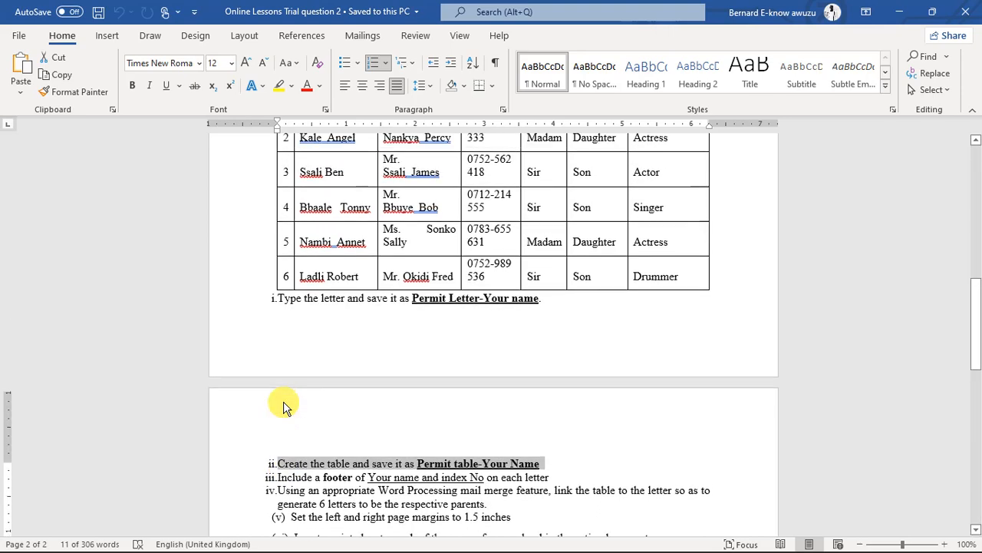
pyautogui.scroll(-1, 282, 407)
pyautogui.scroll(4, 281, 401)
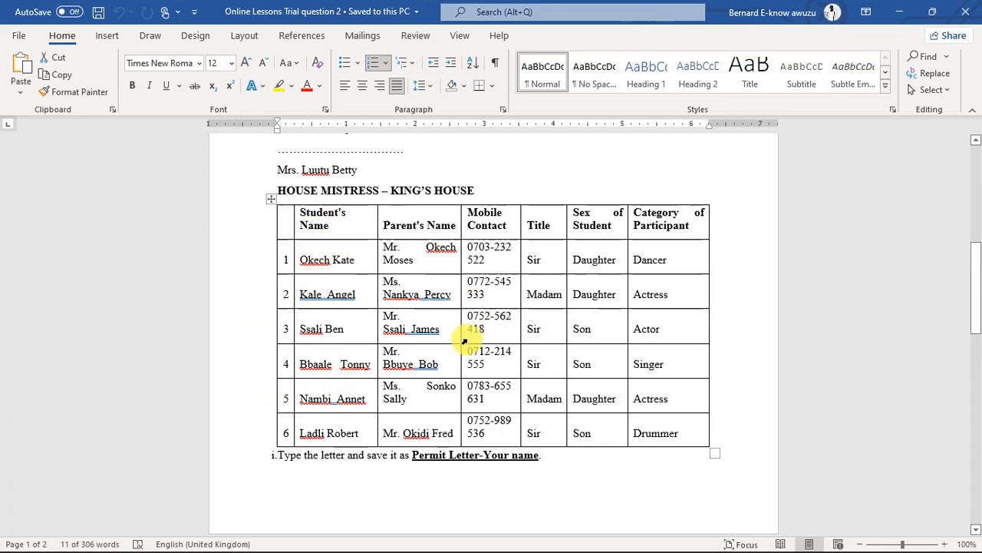
pyautogui.scroll(-1, 463, 341)
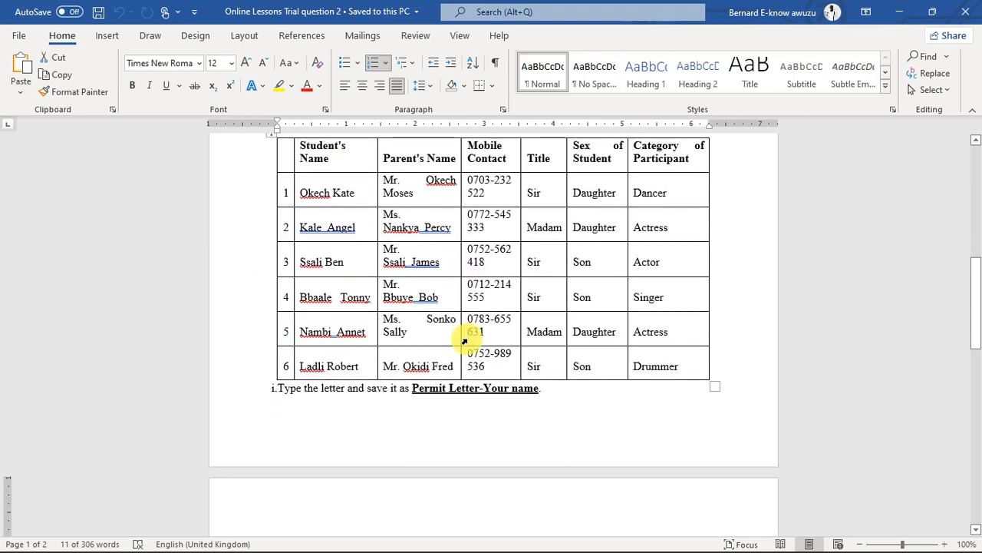
# - Return to the question document from the desktop and read the remaining tasks iii to vii and the note
pyautogui.click(899, 11)
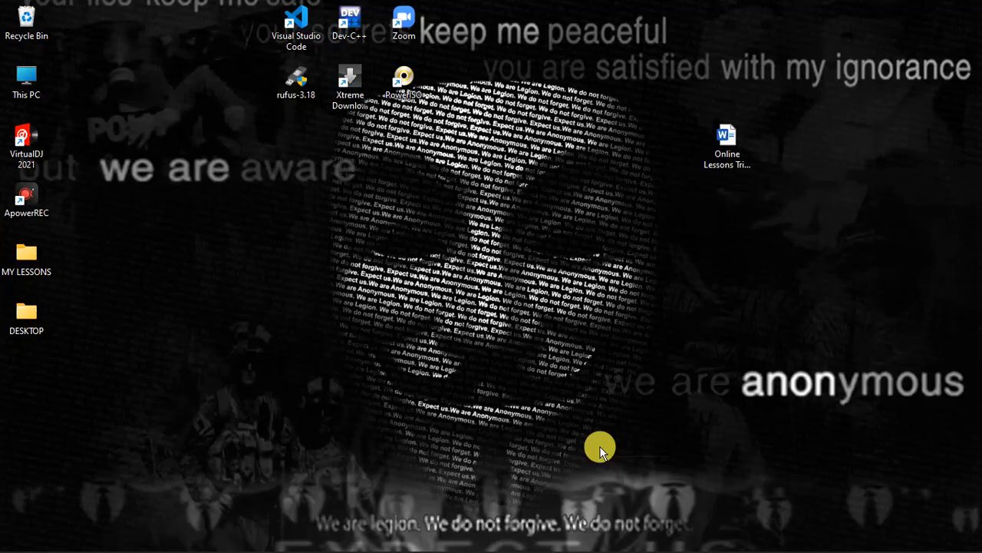
pyautogui.hotkey('alt', 'Tab')
pyautogui.hotkey('alt', 'Tab')
pyautogui.hotkey('alt', 'Tab')
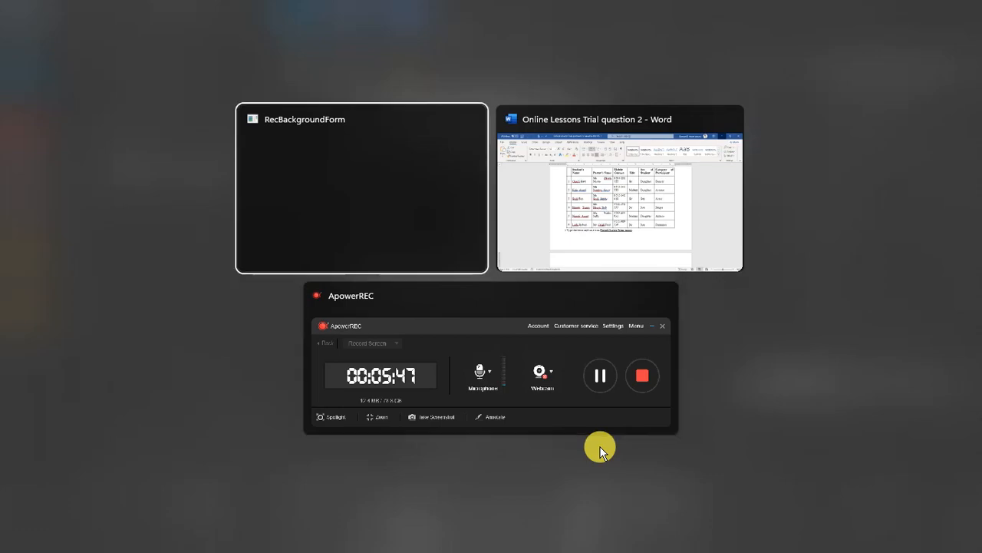
pyautogui.scroll(-8, 601, 446)
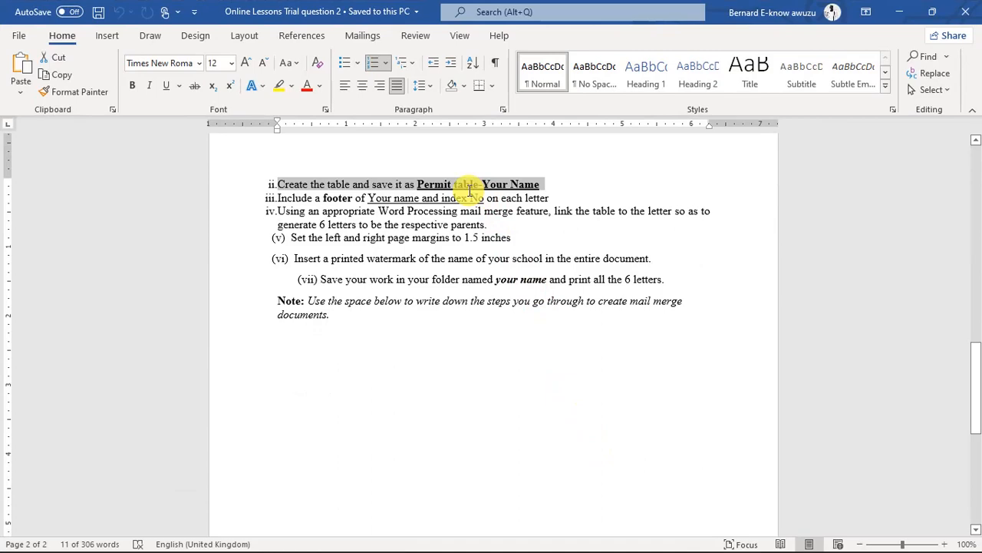
pyautogui.scroll(3, 470, 191)
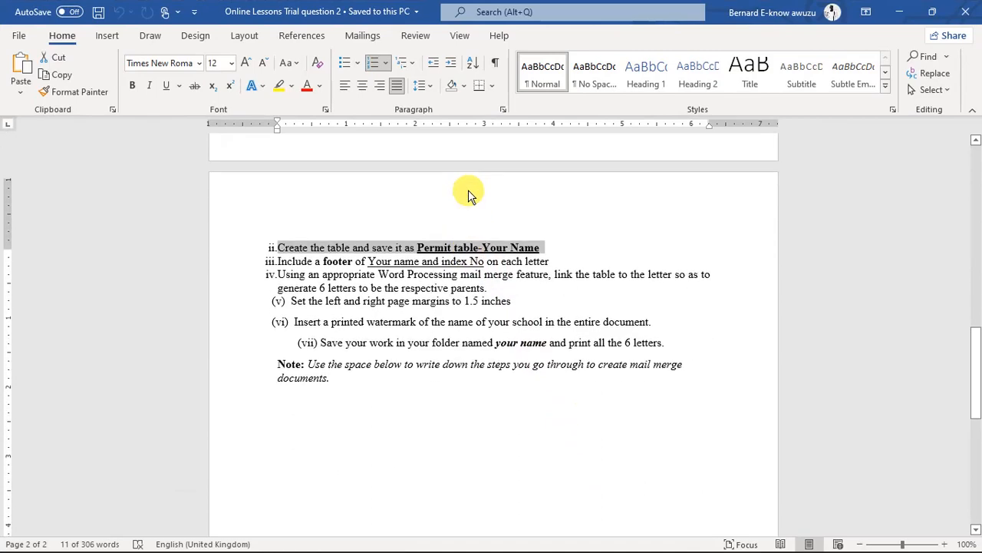
pyautogui.scroll(2, 470, 191)
pyautogui.scroll(-4, 468, 195)
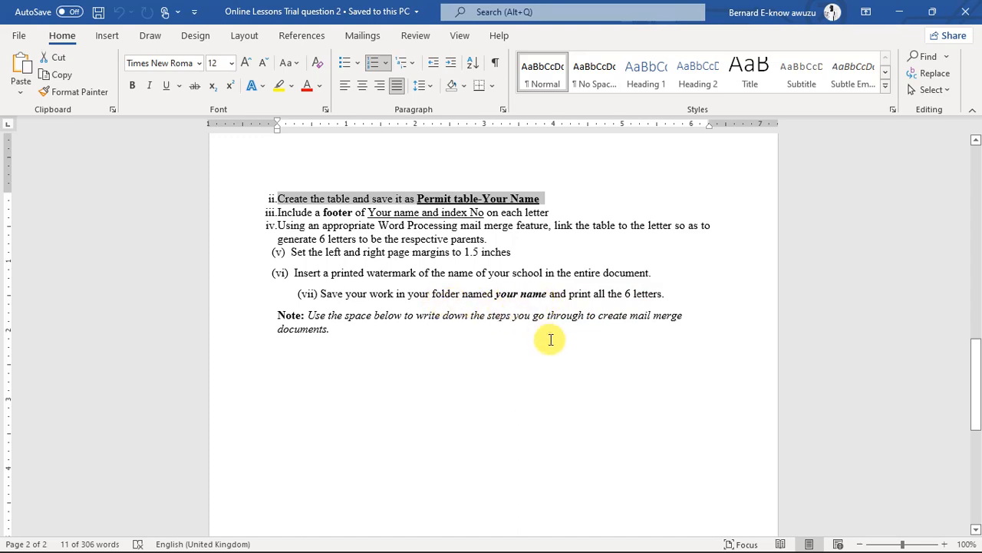
# - Create a desktop folder named with the candidate's full name and check its contents
pyautogui.press('super+d')
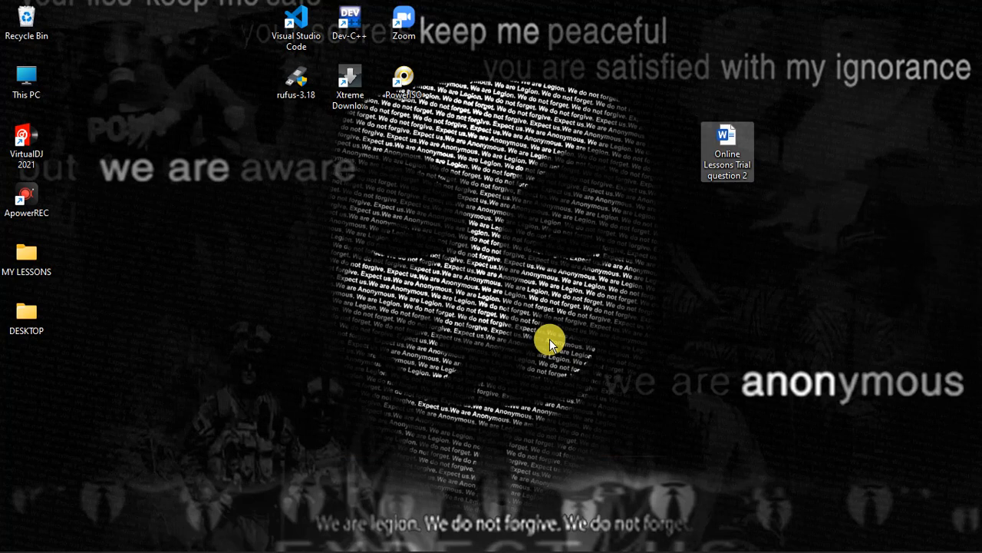
pyautogui.hotkey('ctrl', 'shift', 'n')
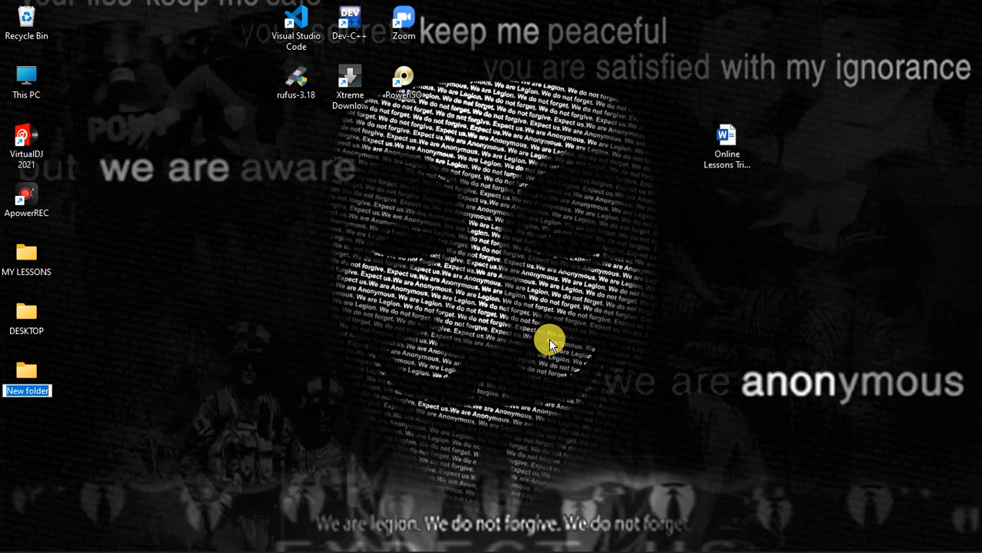
pyautogui.write('JOHN')
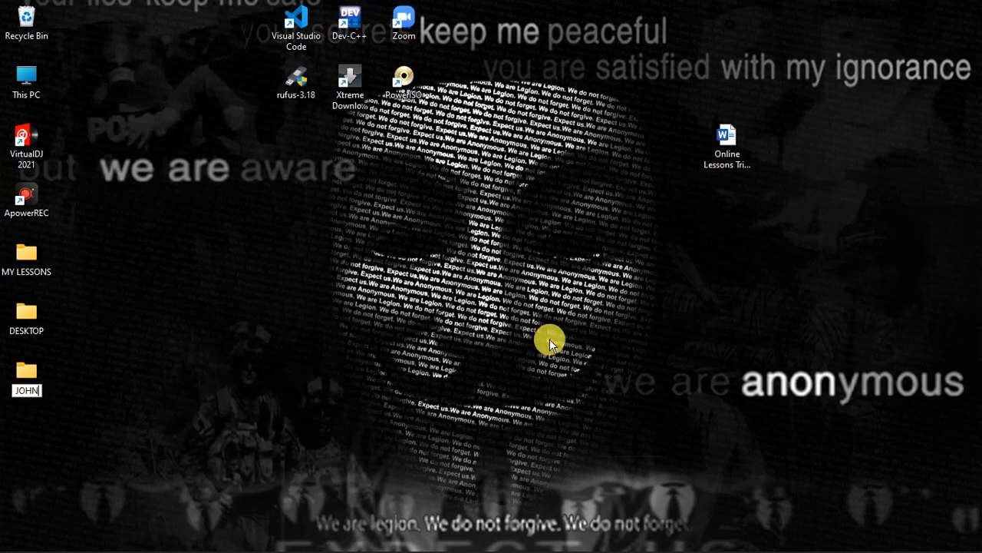
pyautogui.write(' DOE')
pyautogui.press('Return')
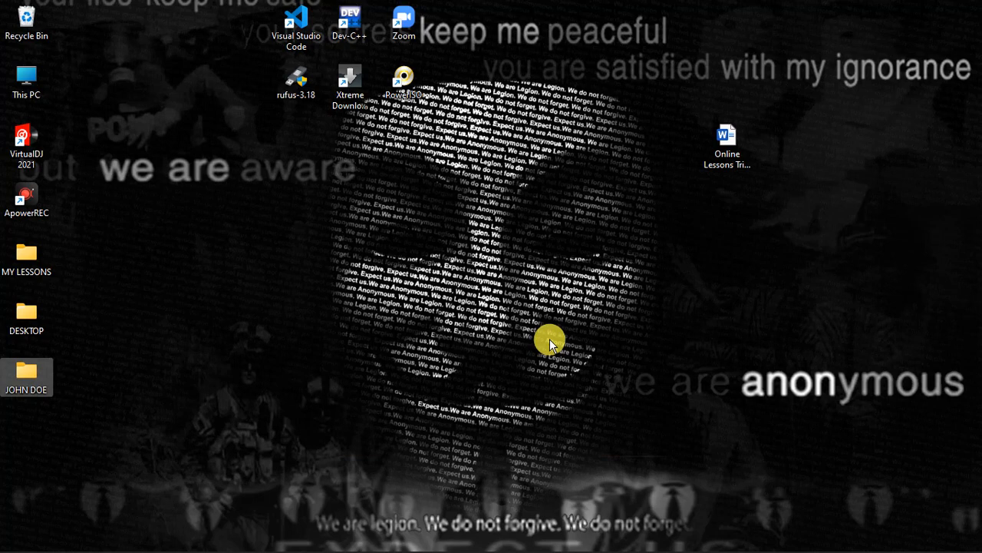
pyautogui.doubleClick(20, 390)
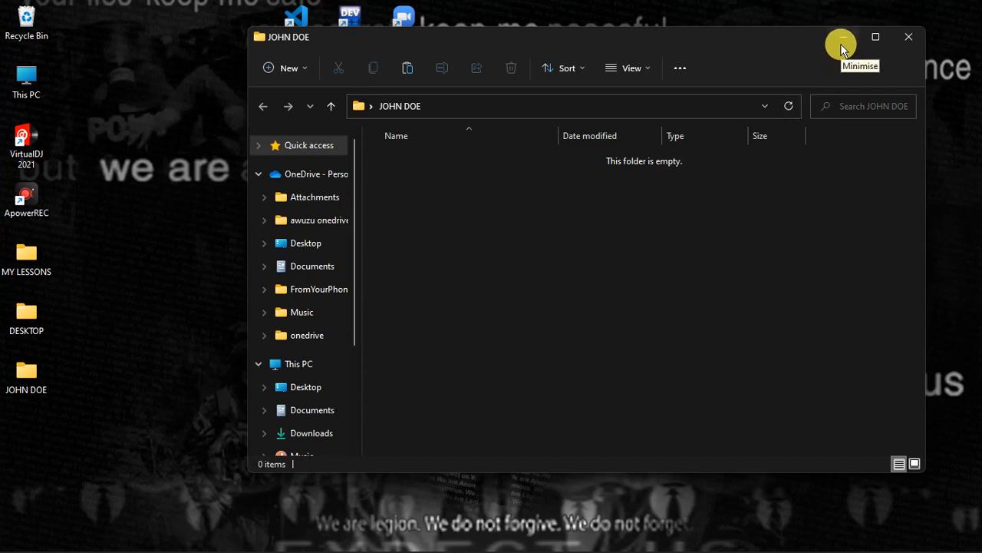
pyautogui.click(908, 39)
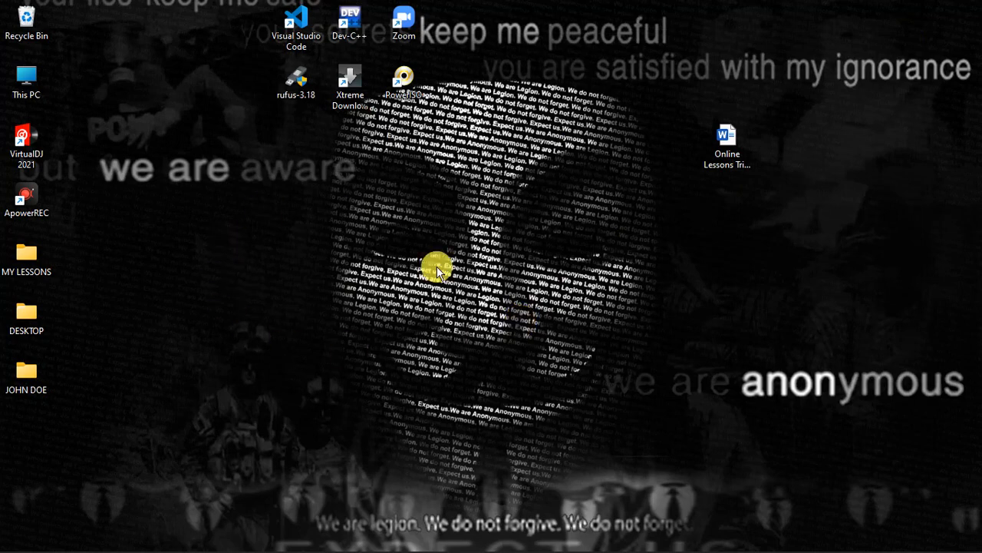
# - Create a second new folder in the empty area of the desktop
pyautogui.rightClick(346, 239)
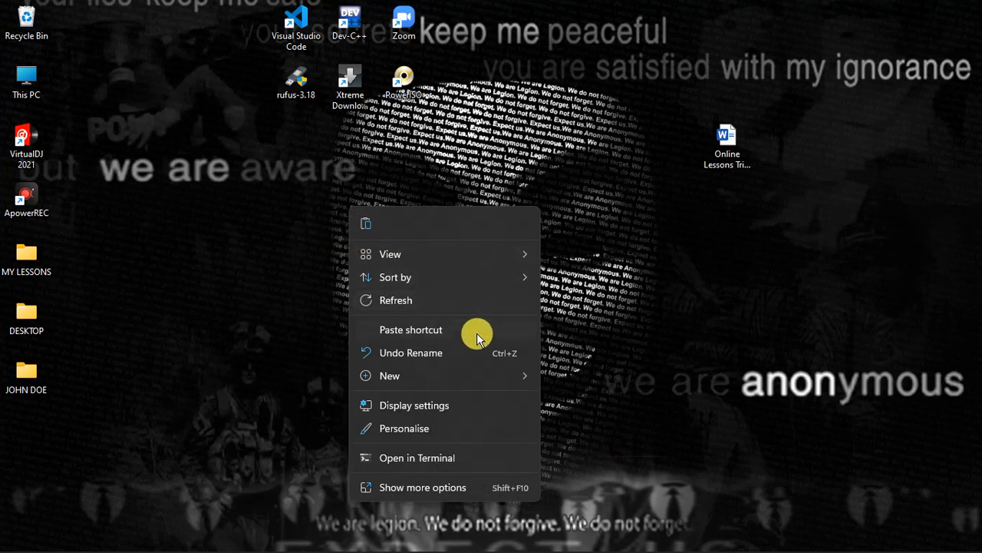
pyautogui.moveTo(469, 376)
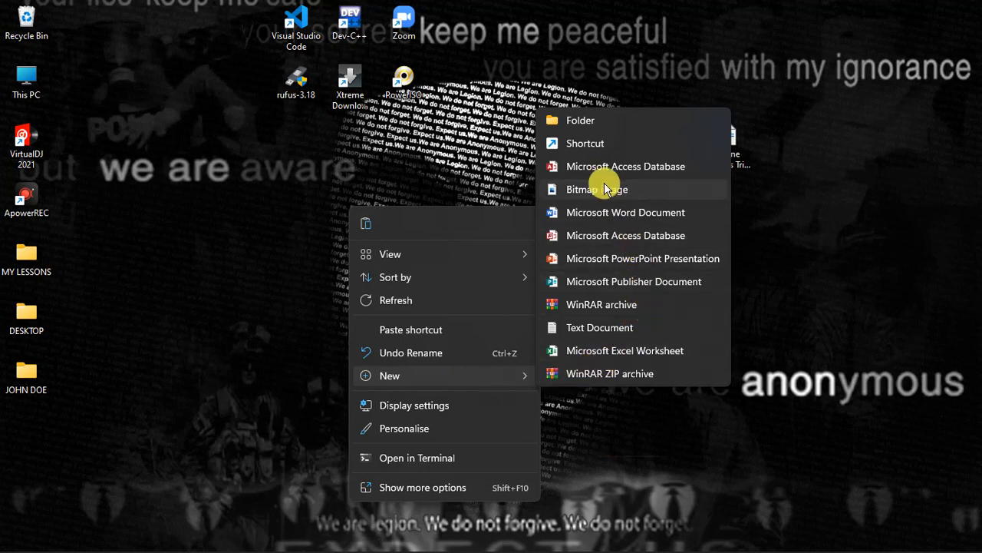
pyautogui.click(586, 121)
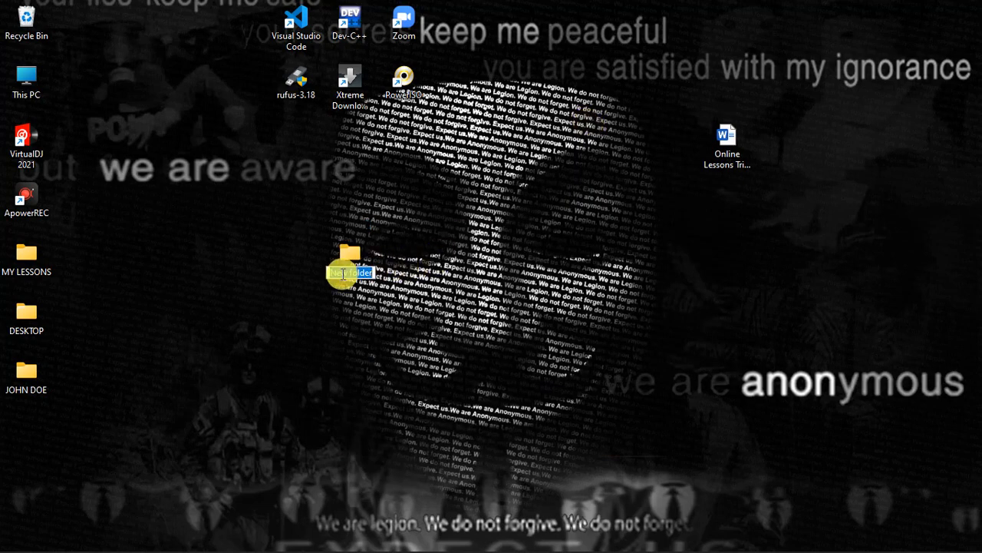
pyautogui.click(349, 265)
# - Move the candidate's named folder beside the Online Lessons Word document on the desktop and open it
pyautogui.click(23, 359)
pyautogui.moveTo(23, 365); pyautogui.dragTo(793, 132)
pyautogui.click(793, 132)
pyautogui.click(862, 207)
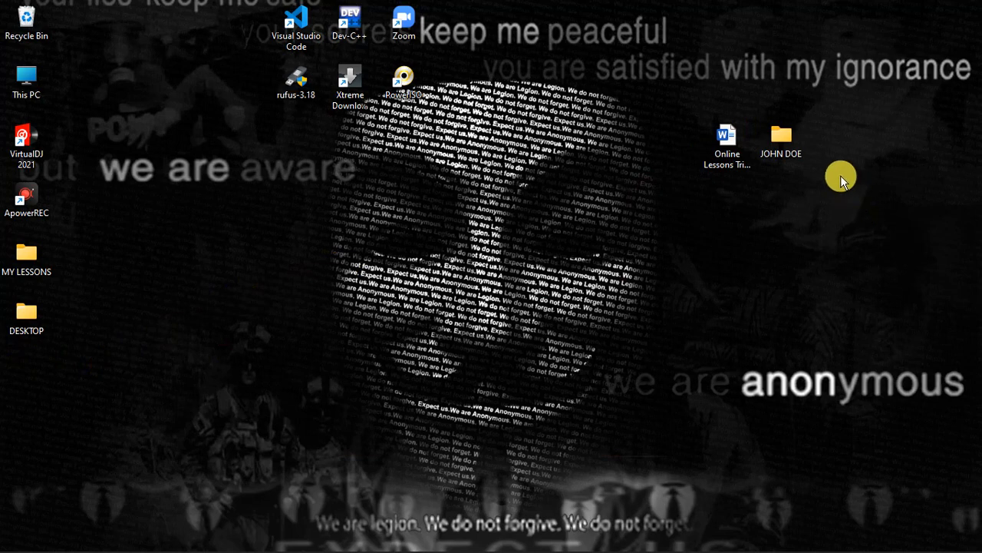
pyautogui.doubleClick(790, 146)
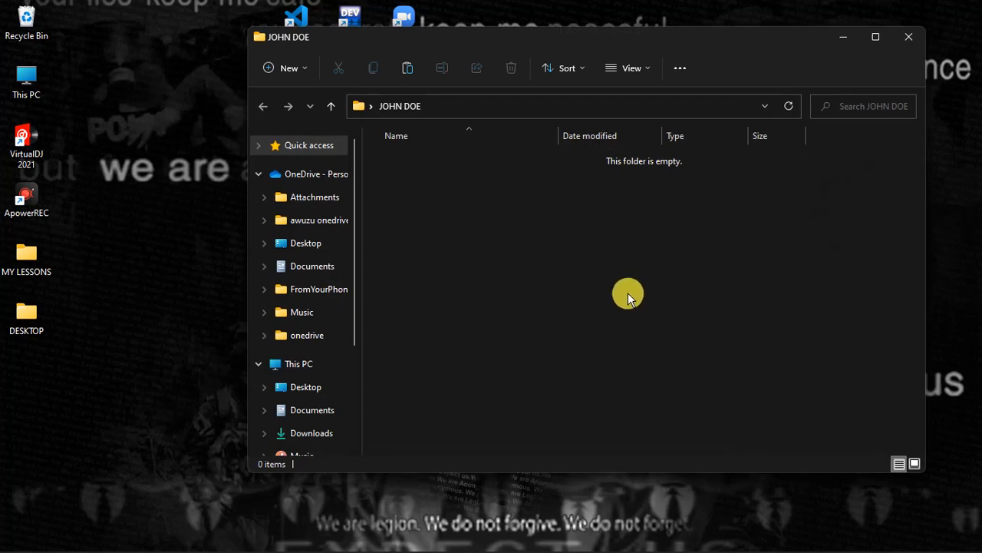
# - Create a new Word document with the default name in the candidate's folder
pyautogui.rightClick(628, 297)
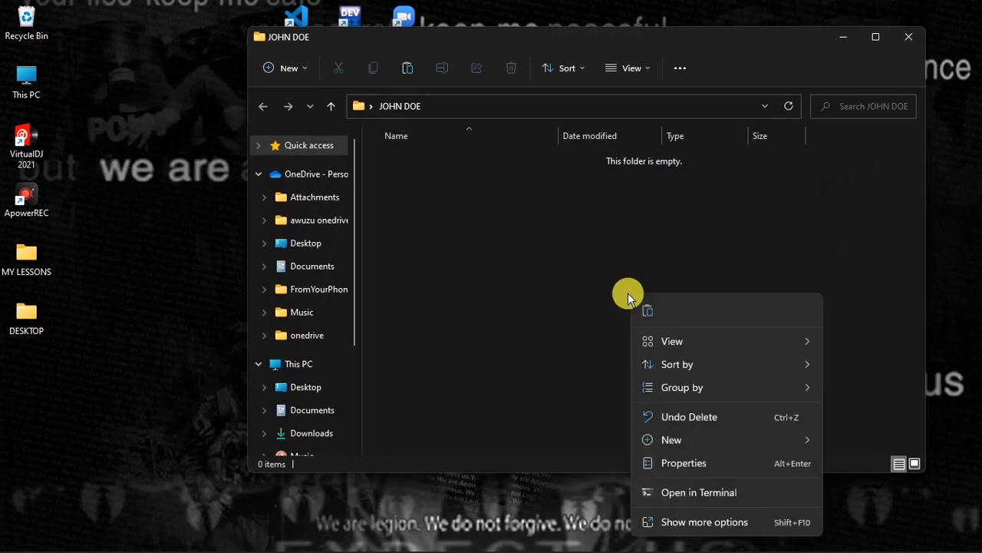
pyautogui.moveTo(811, 439)
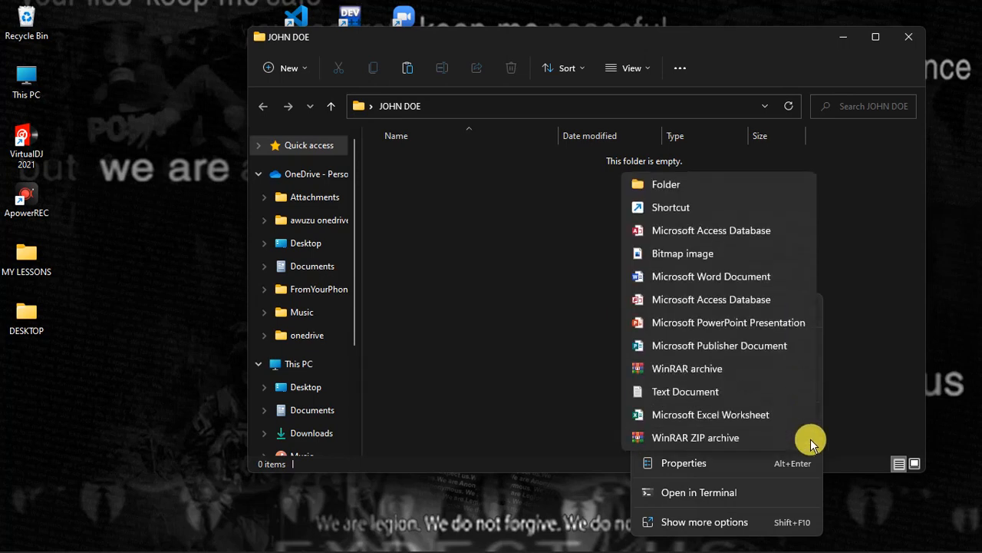
pyautogui.click(700, 278)
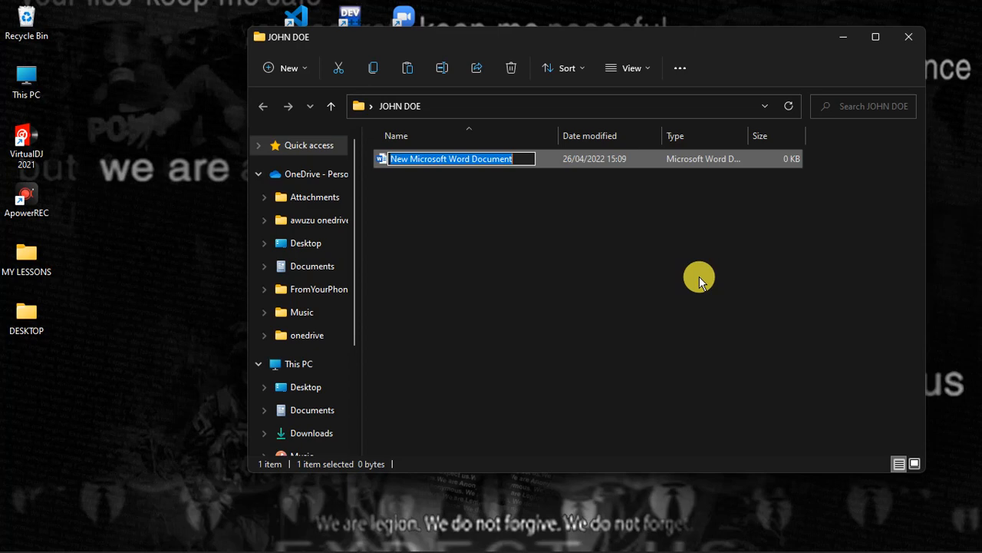
pyautogui.press('Return')
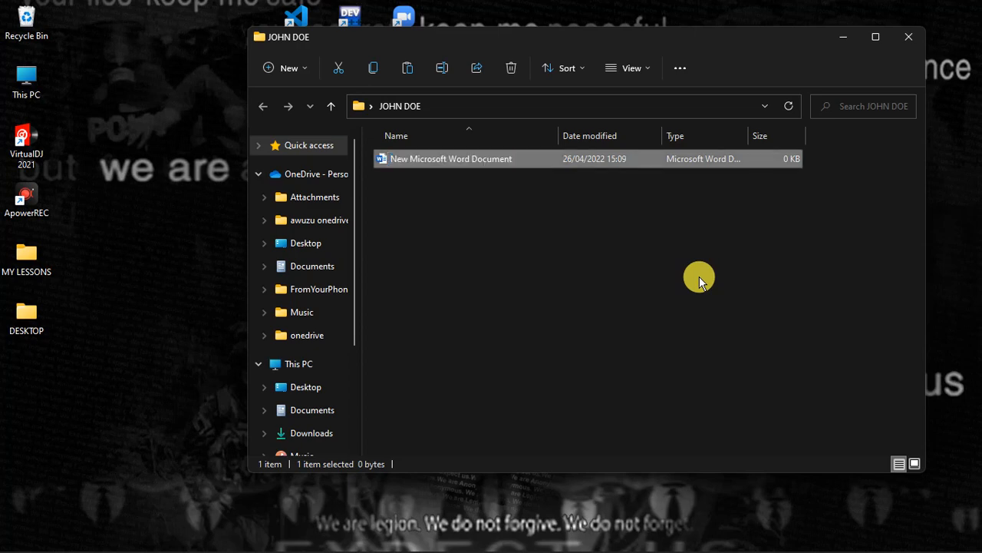
# - Check task i in the question document and rename the new Word file as "Permit letter-" followed by the candidate's full name
pyautogui.hotkey('alt', 'Tab')
pyautogui.hotkey('alt', 'Tab')
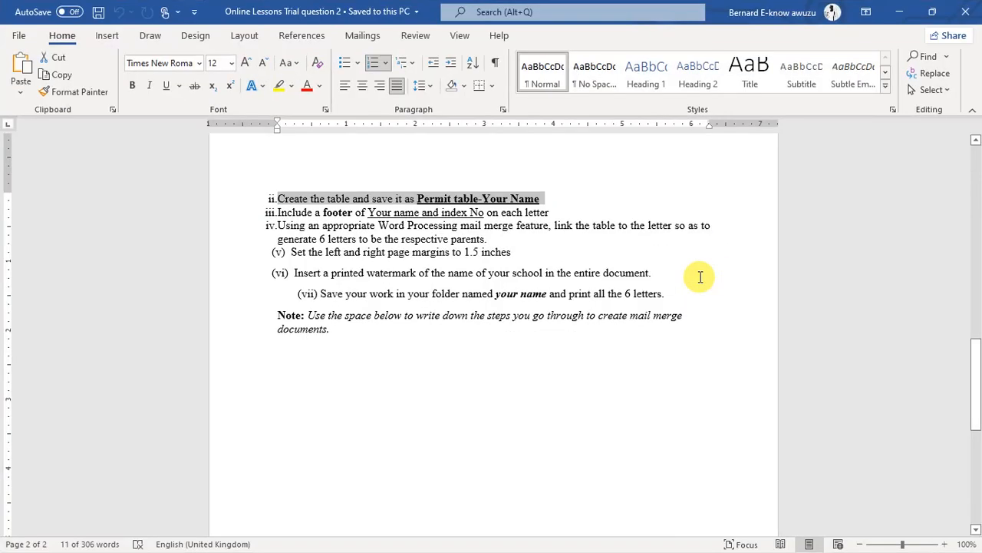
pyautogui.scroll(5, 552, 232)
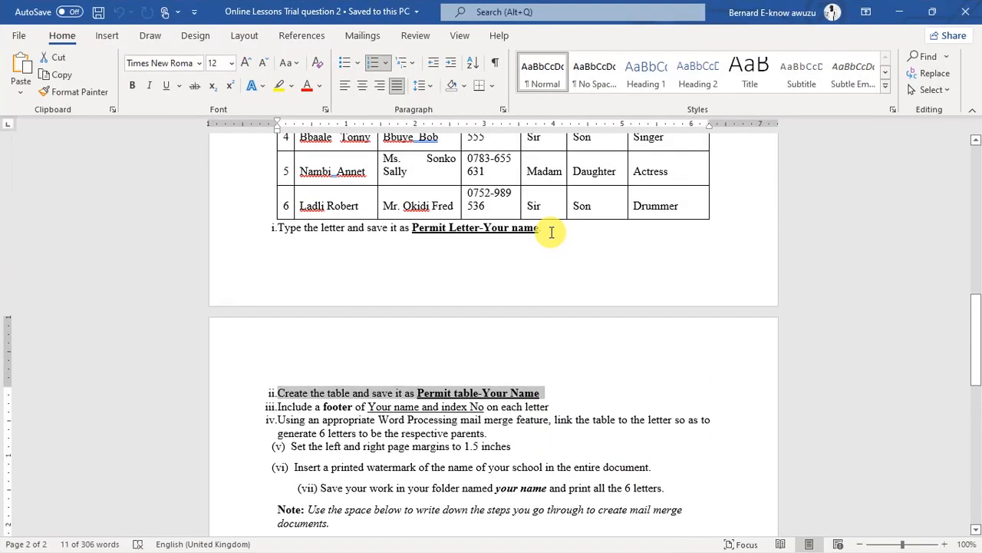
pyautogui.click(540, 229)
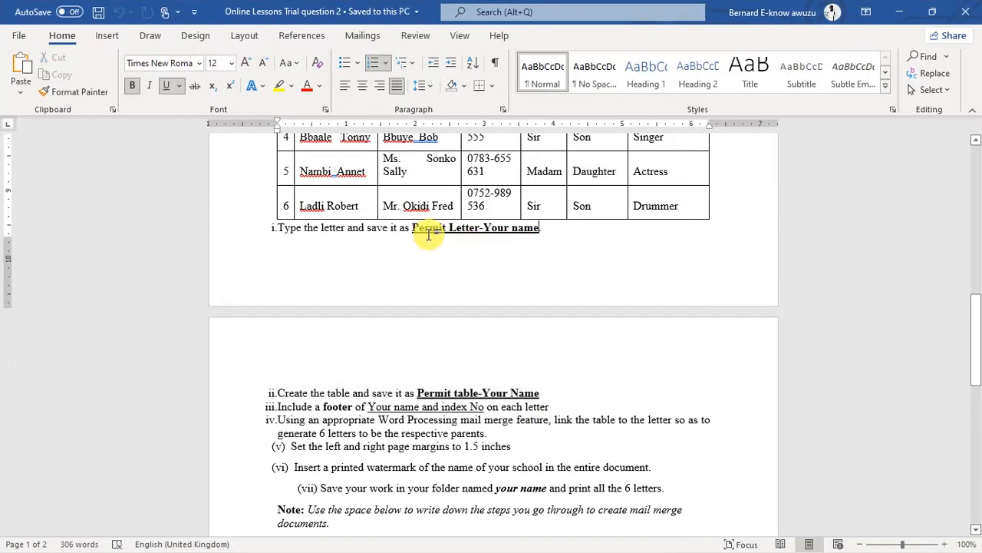
pyautogui.hotkey('alt', 'Tab')
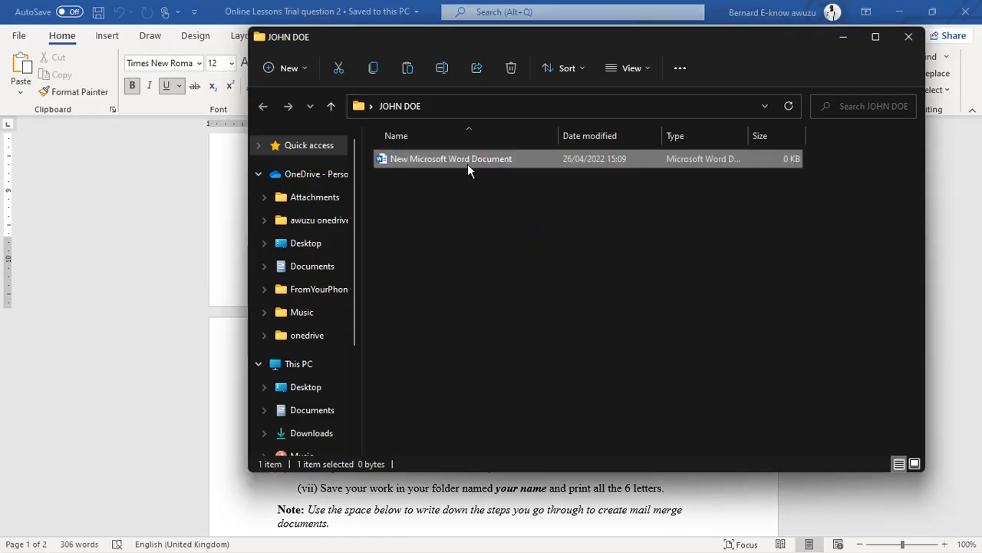
pyautogui.click(467, 163)
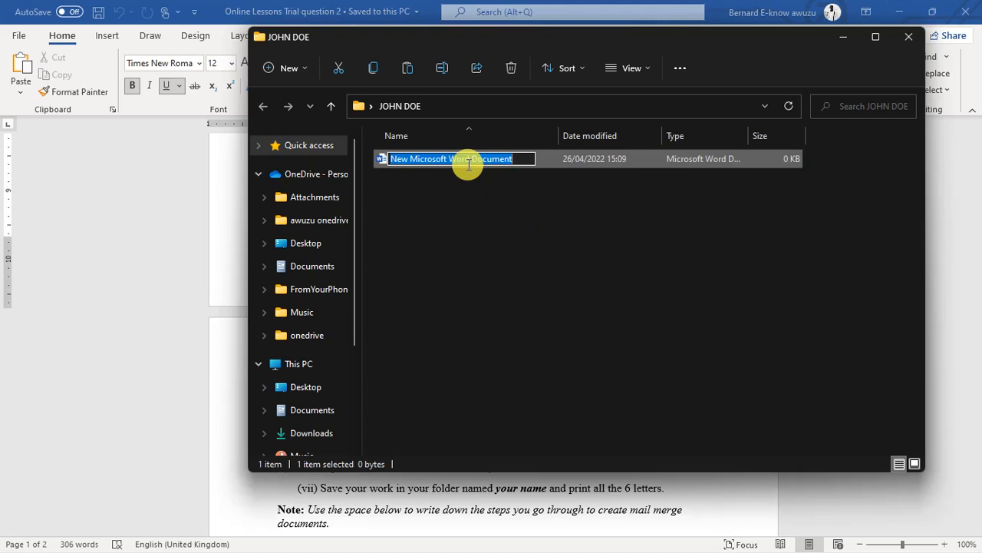
pyautogui.write('PERMIT')
pyautogui.press('BackSpace')
pyautogui.press('BackSpace')
pyautogui.press('BackSpace')
pyautogui.press('BackSpace')
pyautogui.press('BackSpace')
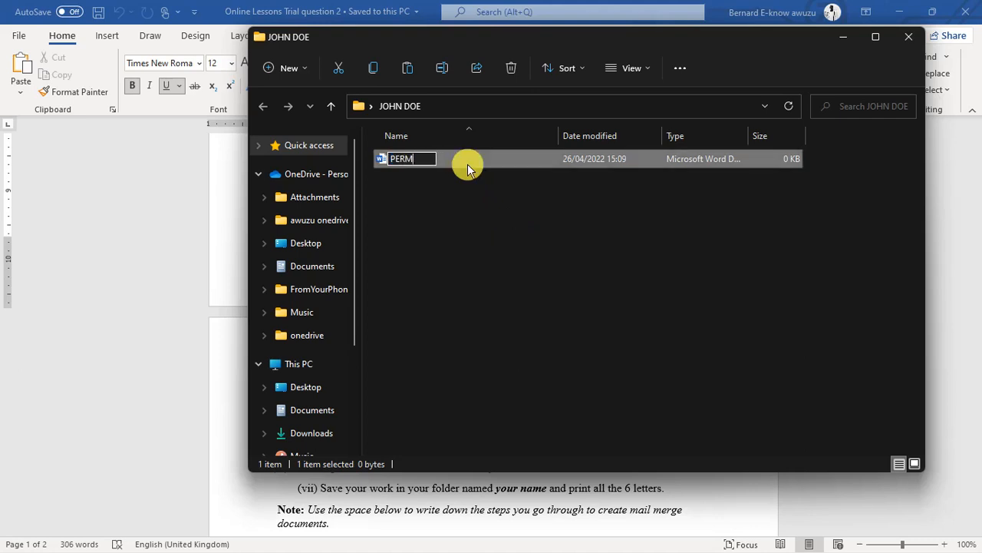
pyautogui.write('ermit letter-John Doe')
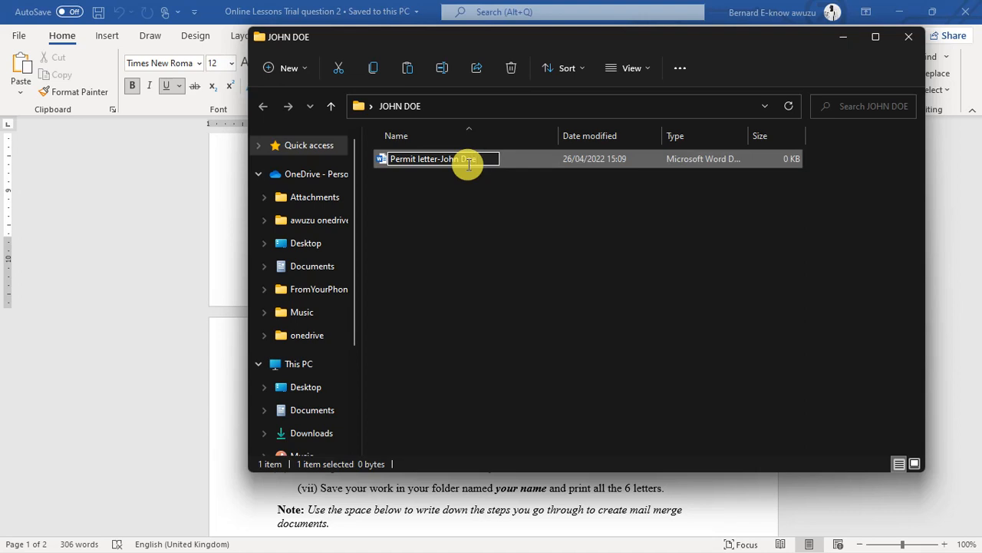
pyautogui.press('Return')
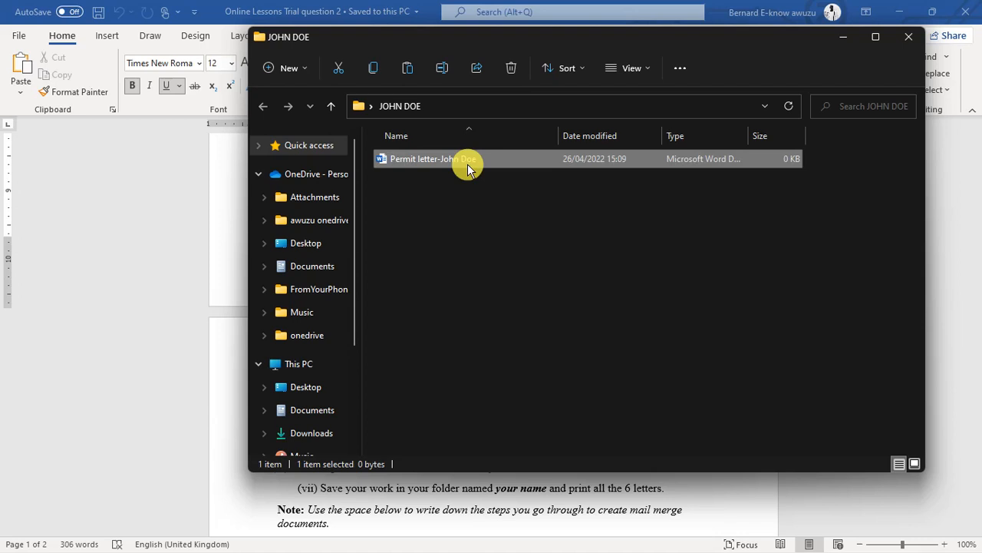
pyautogui.click(499, 330)
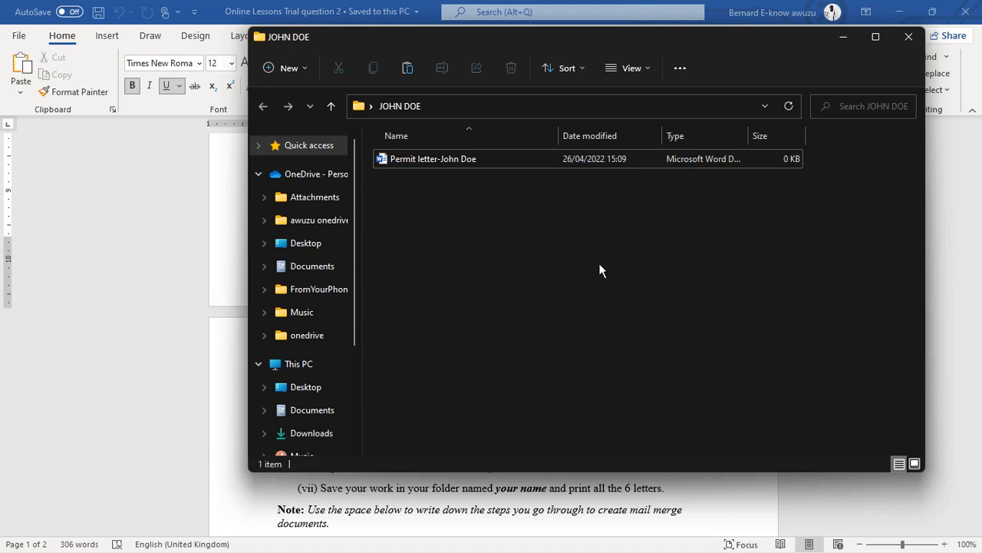
# - Create a second Word document in the folder and name it "Permit table-" followed by the candidate's full name
pyautogui.rightClick(525, 248)
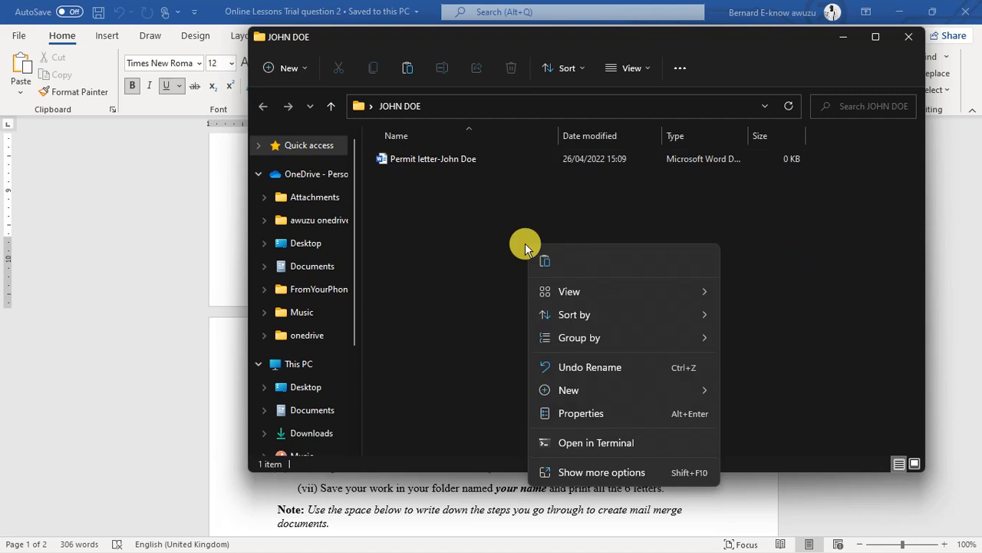
pyautogui.moveTo(687, 390)
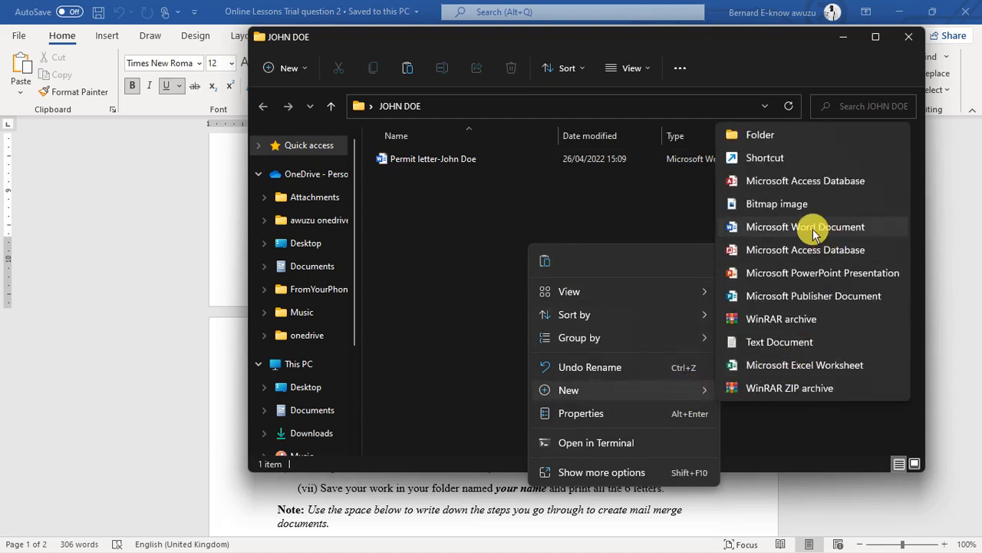
pyautogui.click(812, 227)
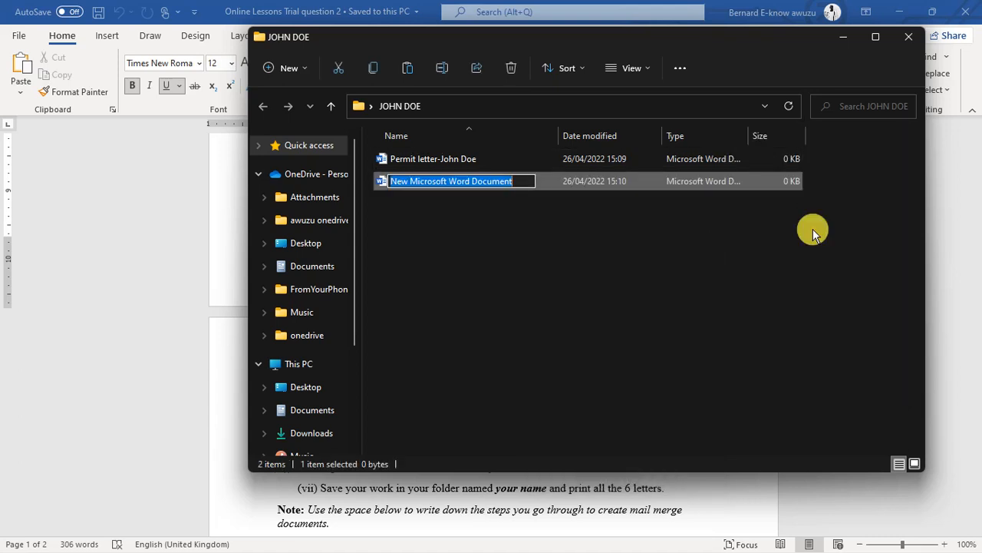
pyautogui.write('per')
pyautogui.press('BackSpace')
pyautogui.press('BackSpace')
pyautogui.press('BackSpace')
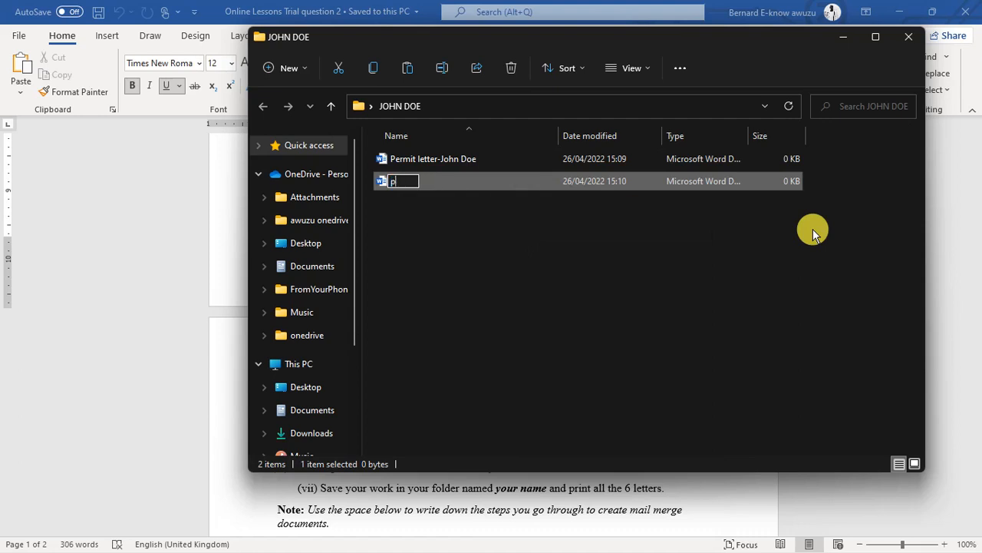
pyautogui.write('Permit ')
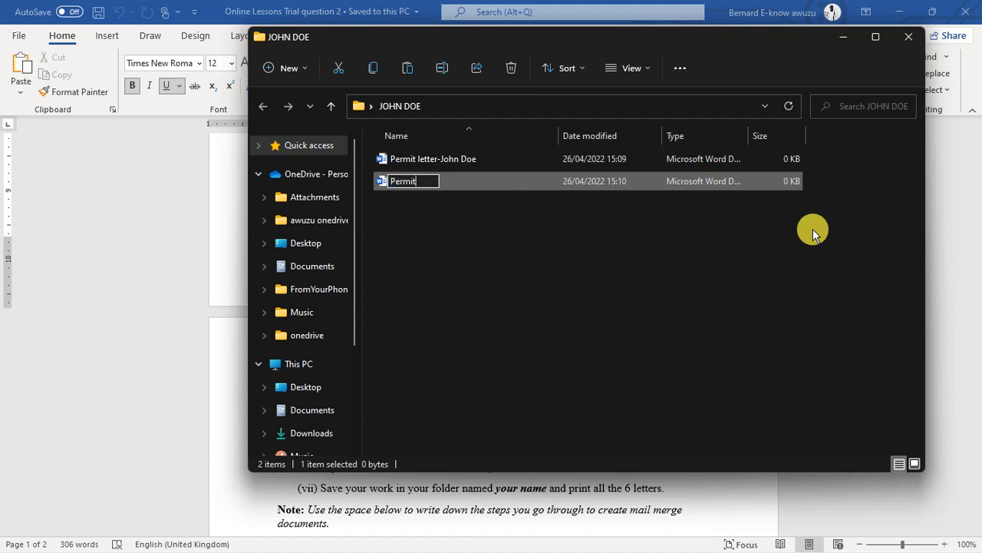
pyautogui.write('table-')
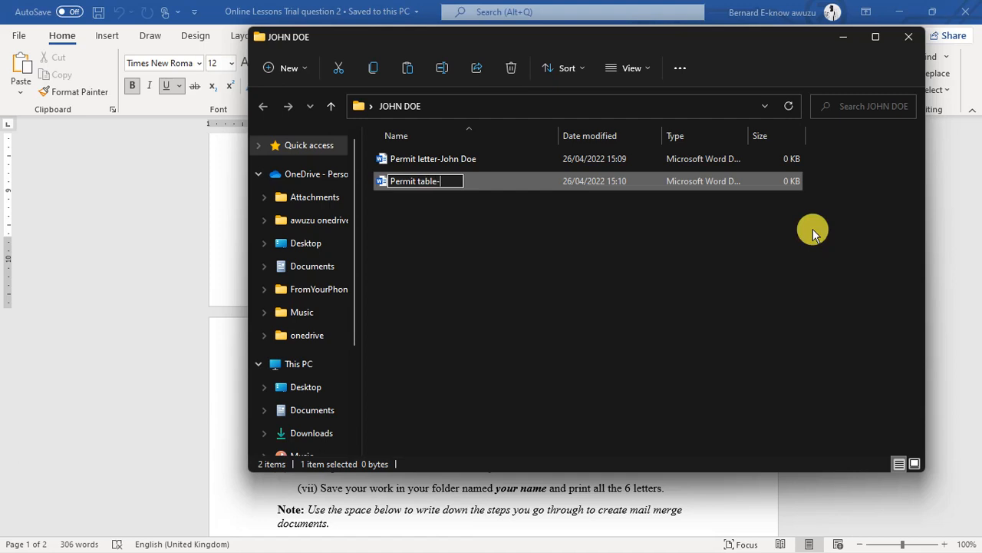
pyautogui.write('John Doe')
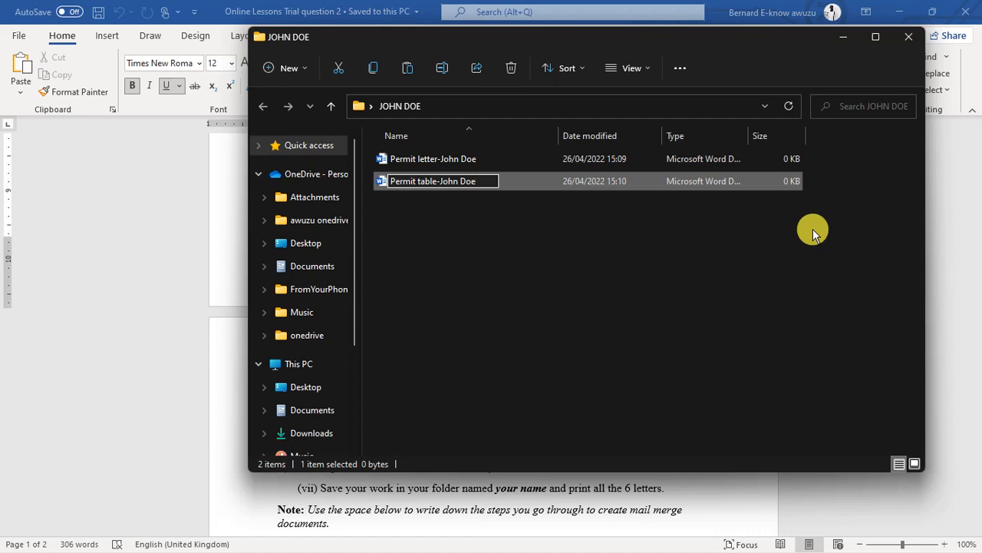
pyautogui.press('Return')
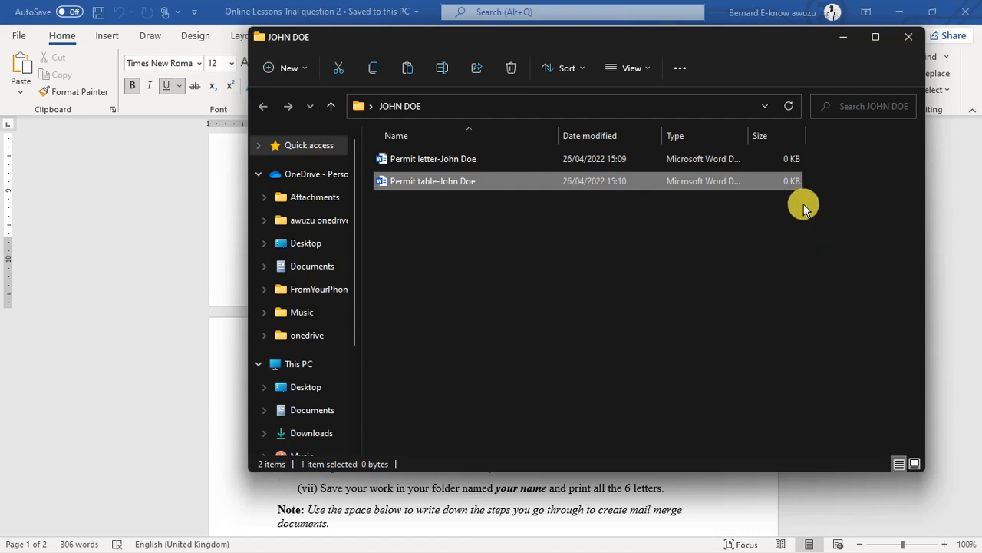
pyautogui.click(798, 206)
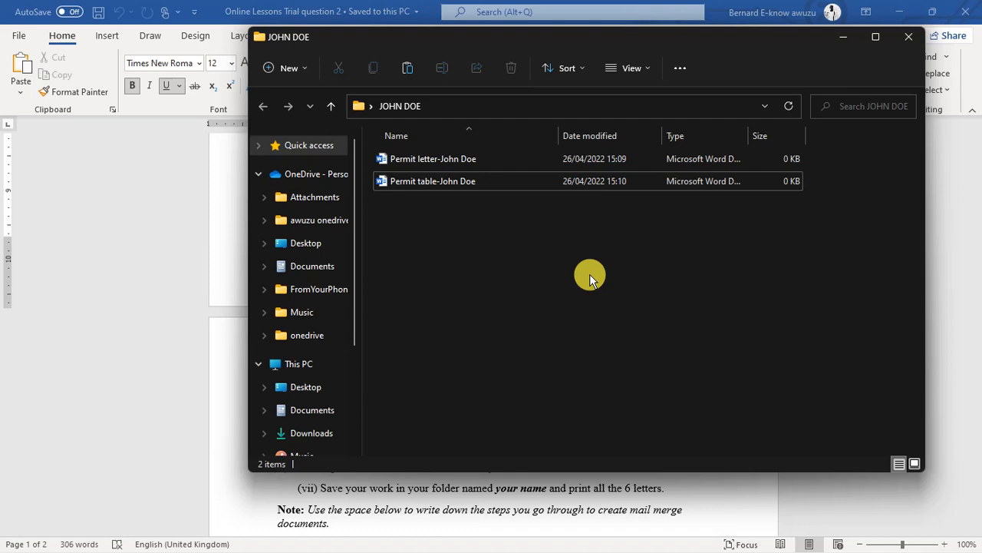
# - Copy the letter text in the question document, from the Nakisunga College Mukono address through the signatory's name
pyautogui.click(223, 274)
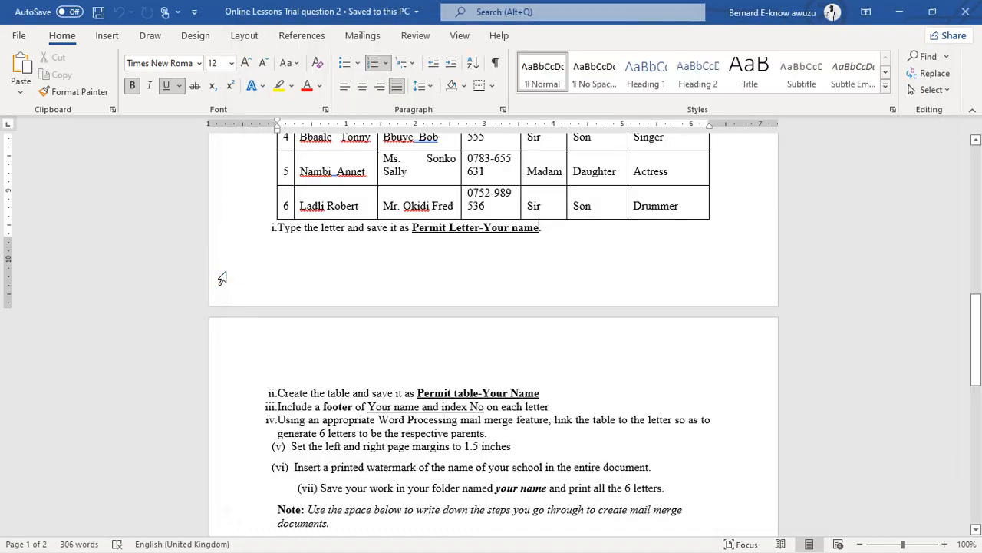
pyautogui.scroll(10, 222, 275)
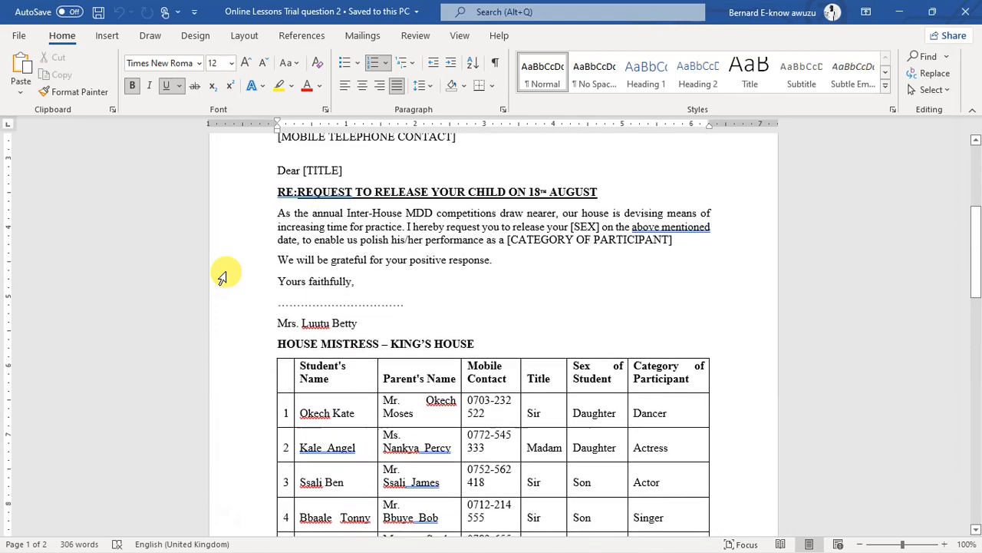
pyautogui.scroll(-8, 224, 274)
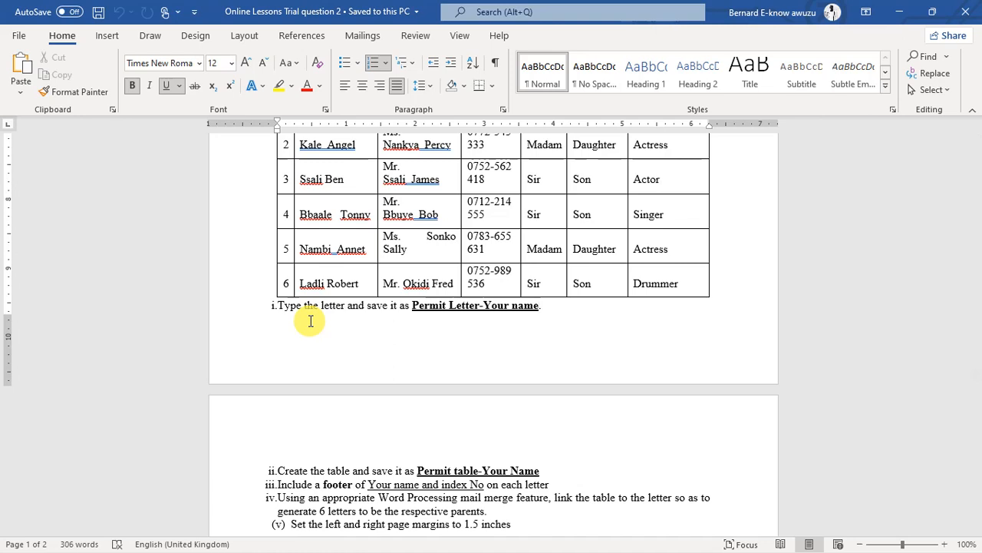
pyautogui.write('.')
pyautogui.scroll(10, 311, 321)
pyautogui.scroll(3, 311, 321)
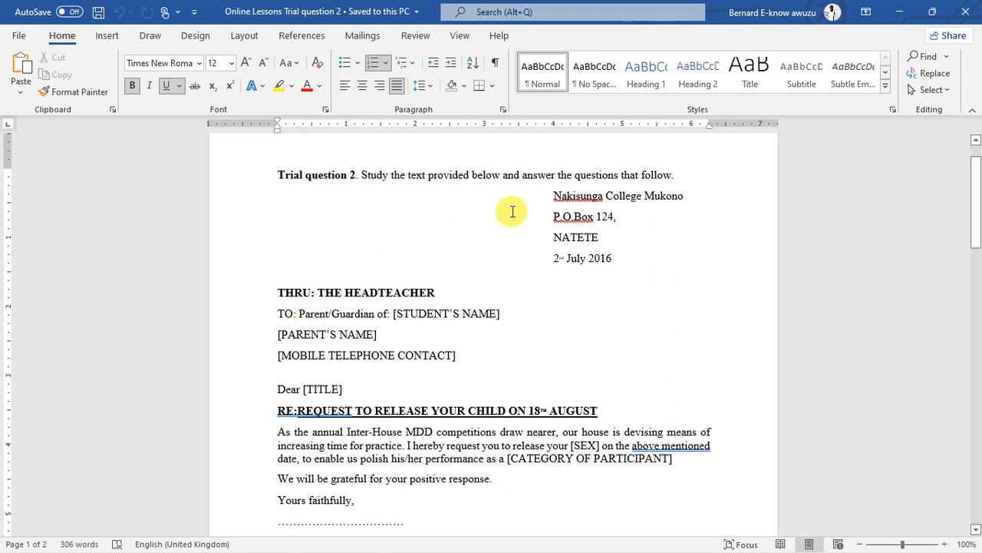
pyautogui.moveTo(549, 197)
pyautogui.mouseDown()
pyautogui.moveTo(575, 268)
pyautogui.moveTo(582, 427)
pyautogui.moveTo(575, 487)
pyautogui.moveTo(535, 540)
pyautogui.moveTo(522, 461)
pyautogui.moveTo(491, 452)
pyautogui.mouseUp()
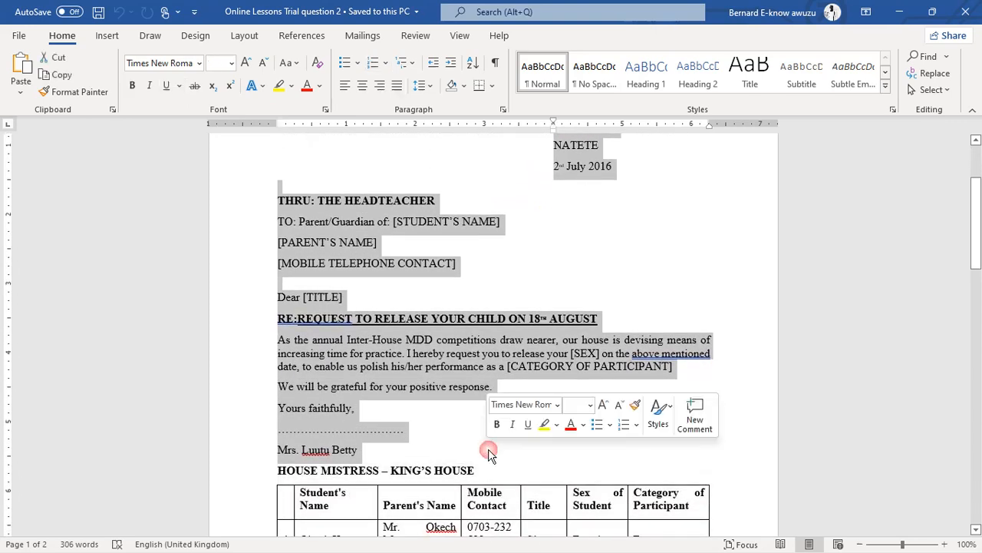
pyautogui.rightClick(389, 348)
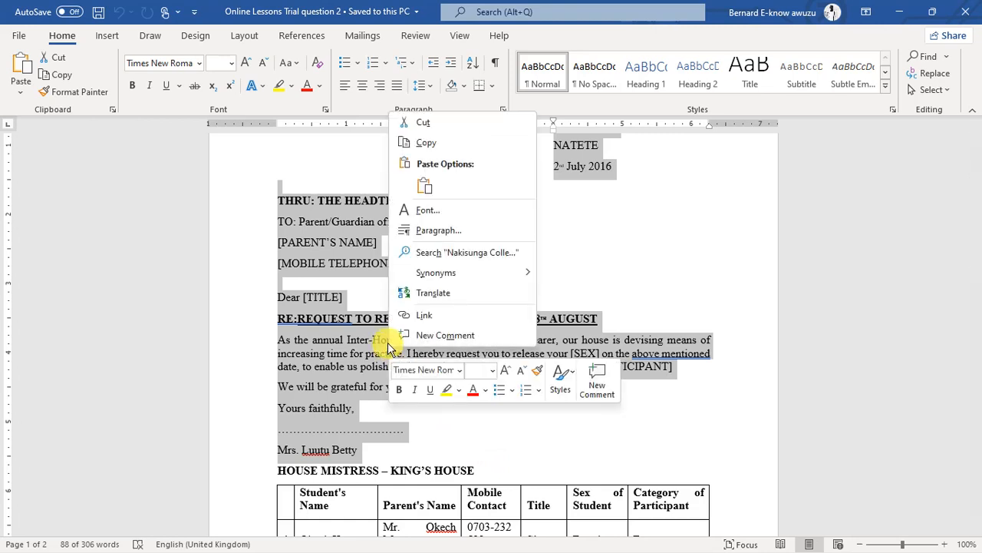
pyautogui.click(425, 144)
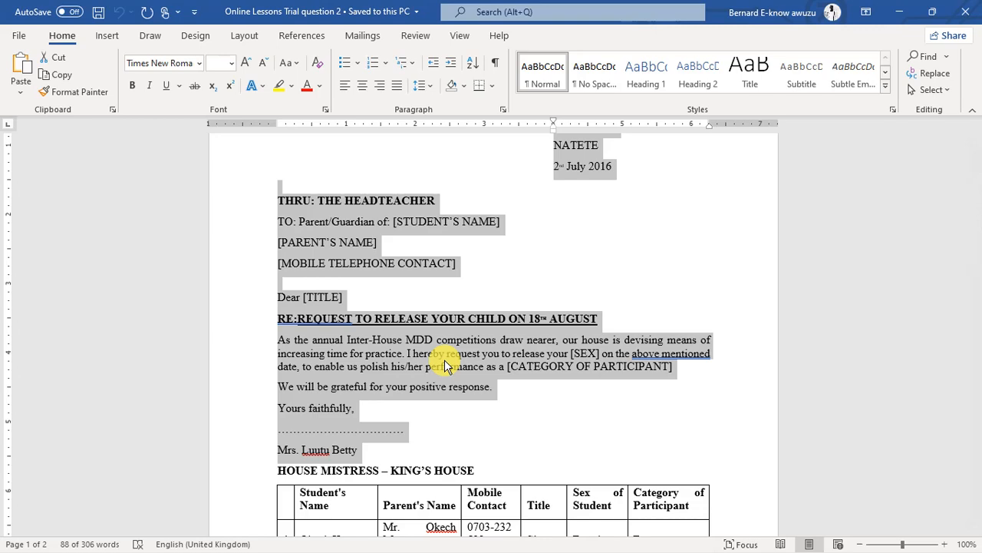
# - Open the empty permit letter document from the candidate's folder and paste the copied letter text into it
pyautogui.hotkey('alt', 'Tab')
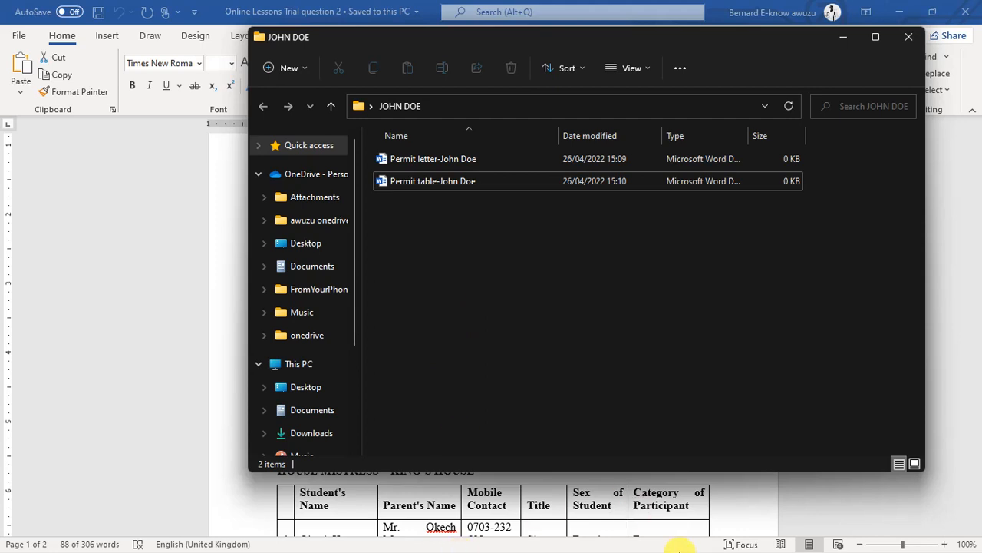
pyautogui.click(456, 161)
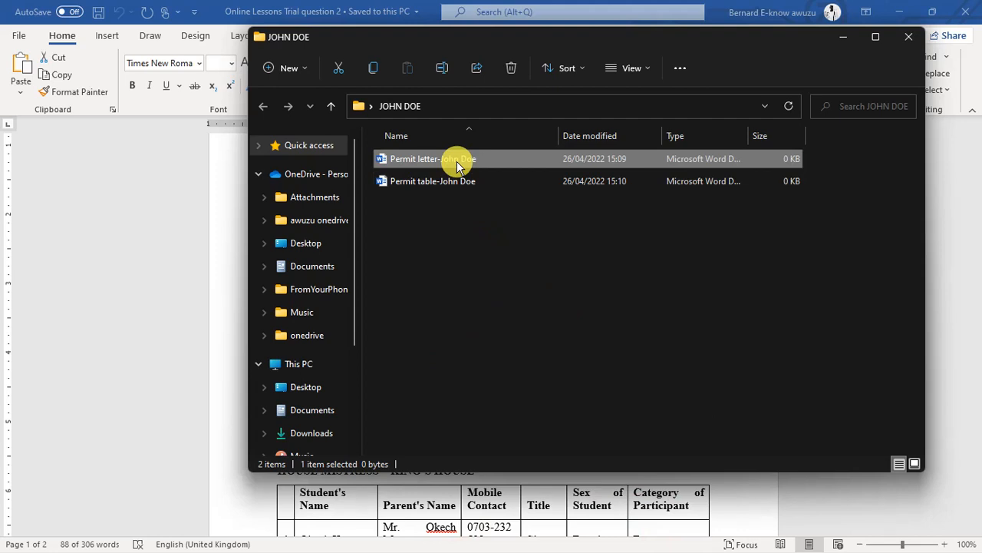
pyautogui.doubleClick(458, 164)
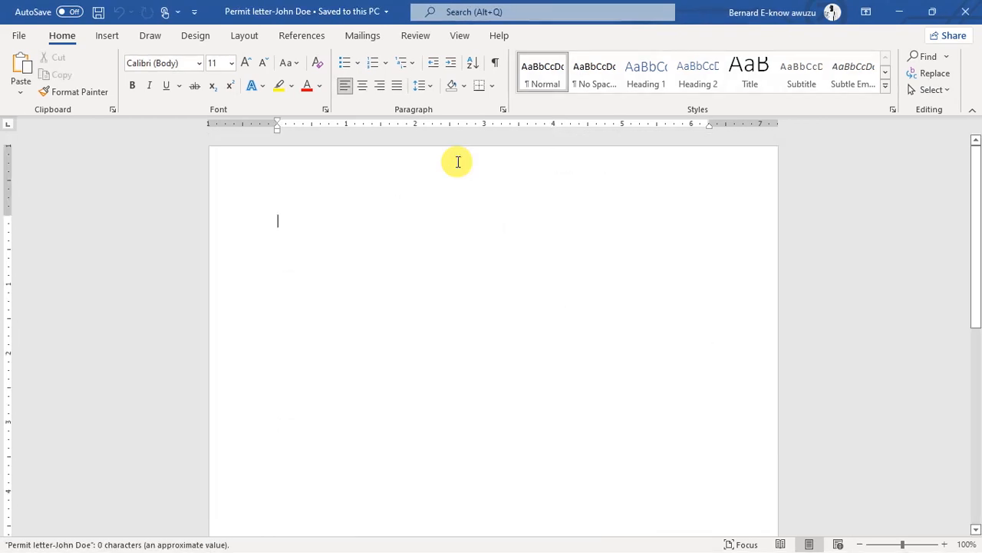
pyautogui.hotkey('ctrl', 'v')
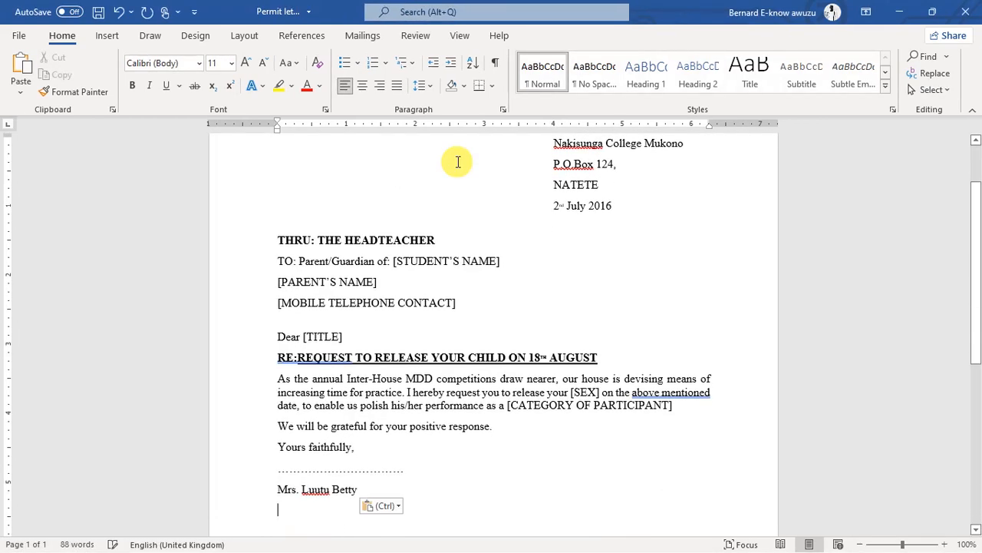
pyautogui.rightClick(673, 391)
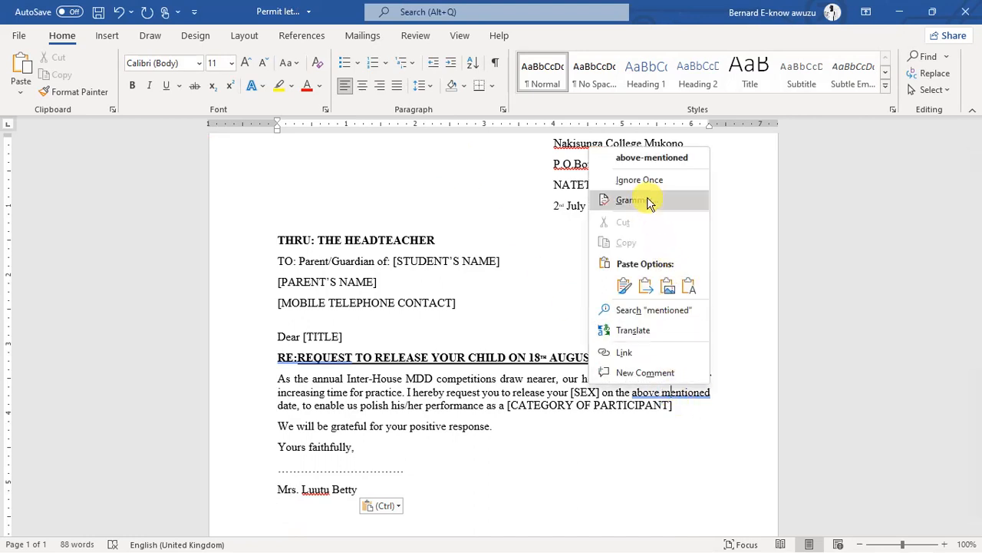
pyautogui.click(698, 403)
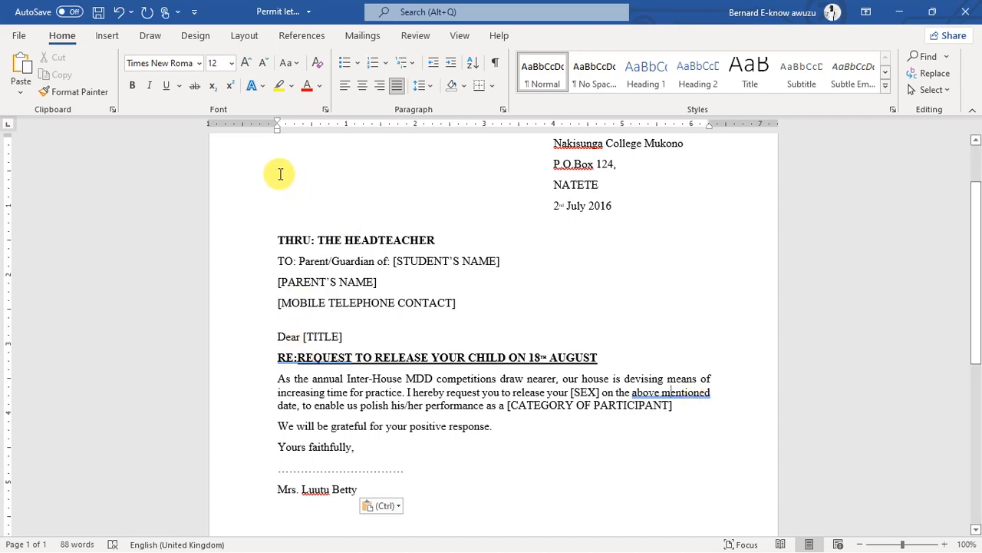
pyautogui.click(113, 110)
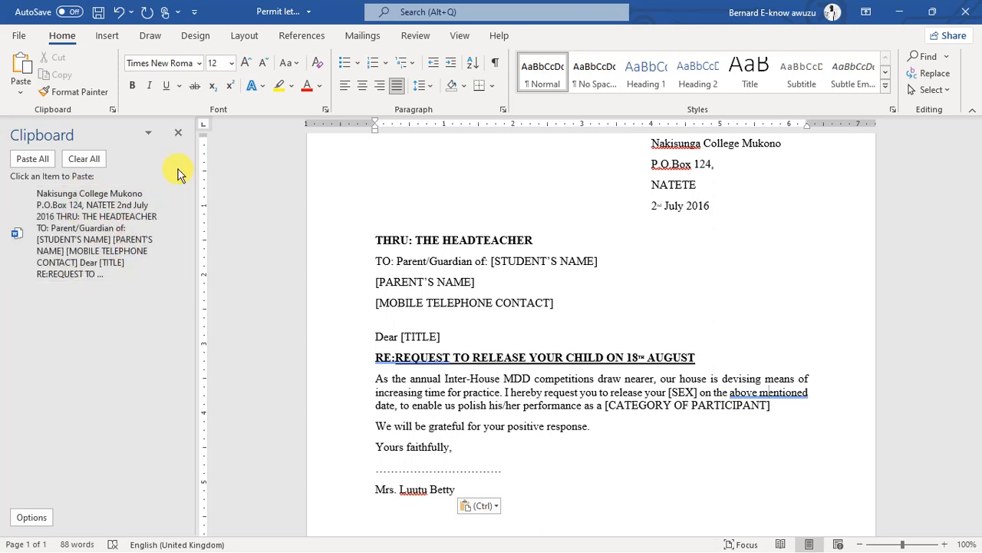
pyautogui.click(180, 133)
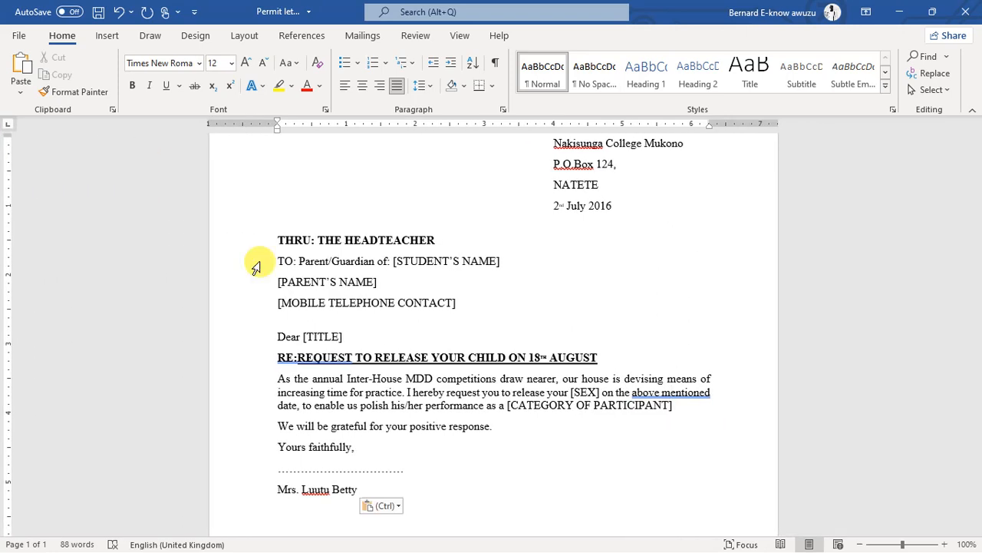
pyautogui.rightClick(656, 399)
pyautogui.click(630, 274)
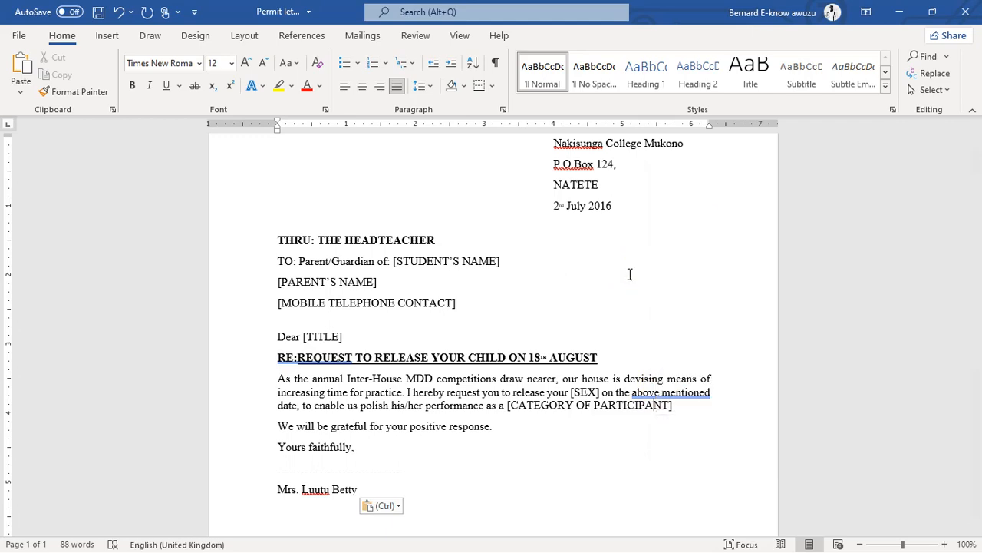
# - Look over the pasted letter from the address down to the signature and save the permit letter document
pyautogui.scroll(-3, 642, 490)
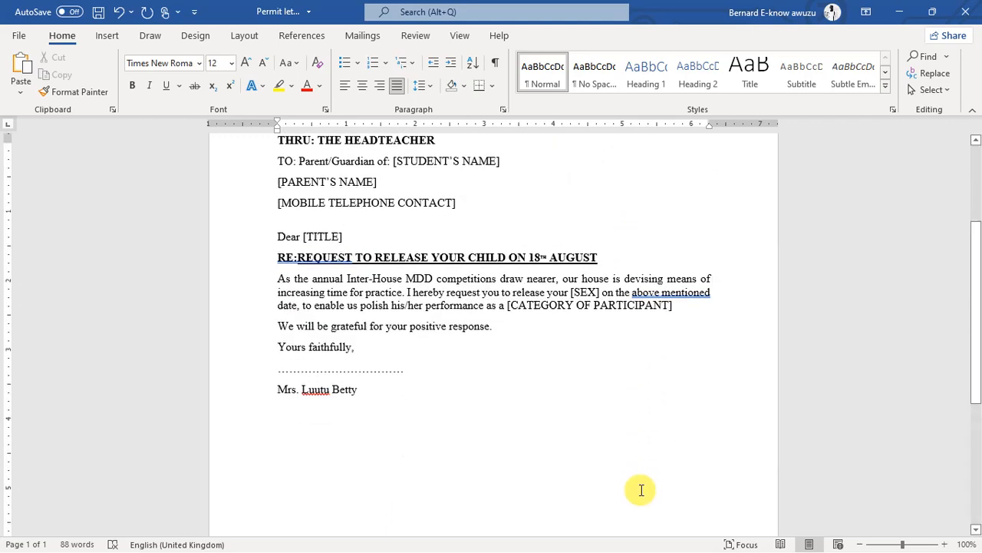
pyautogui.scroll(4, 642, 490)
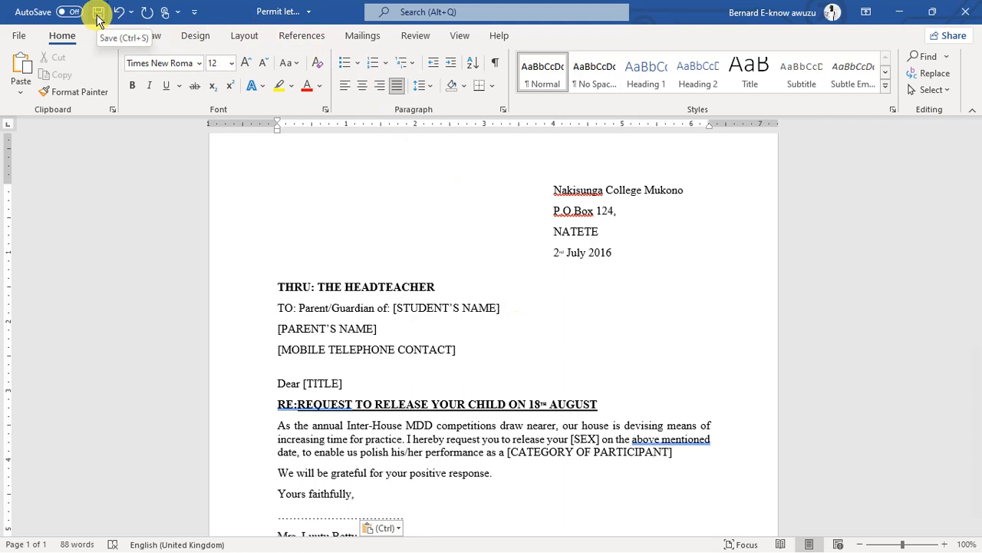
pyautogui.hotkey('ctrl', 'alt', 'd')
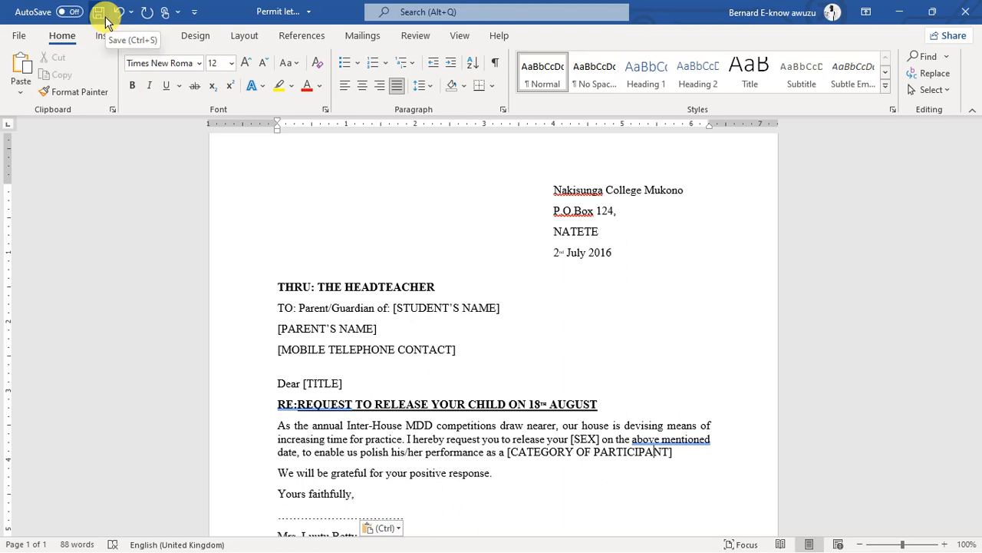
pyautogui.click(103, 16)
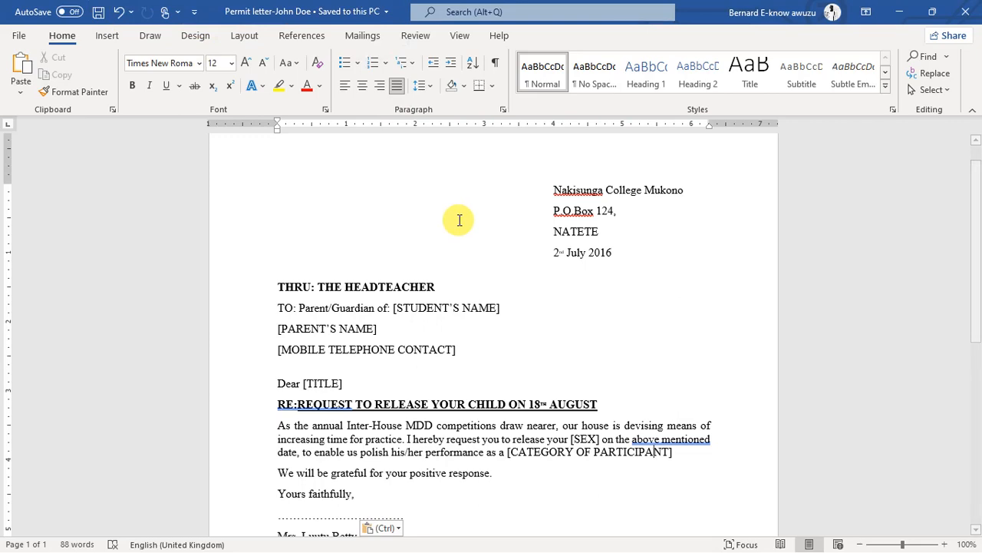
# - Open the empty permit table document from the candidate's folder
pyautogui.hotkey('alt', 'Tab')
pyautogui.hotkey('alt', 'Tab')
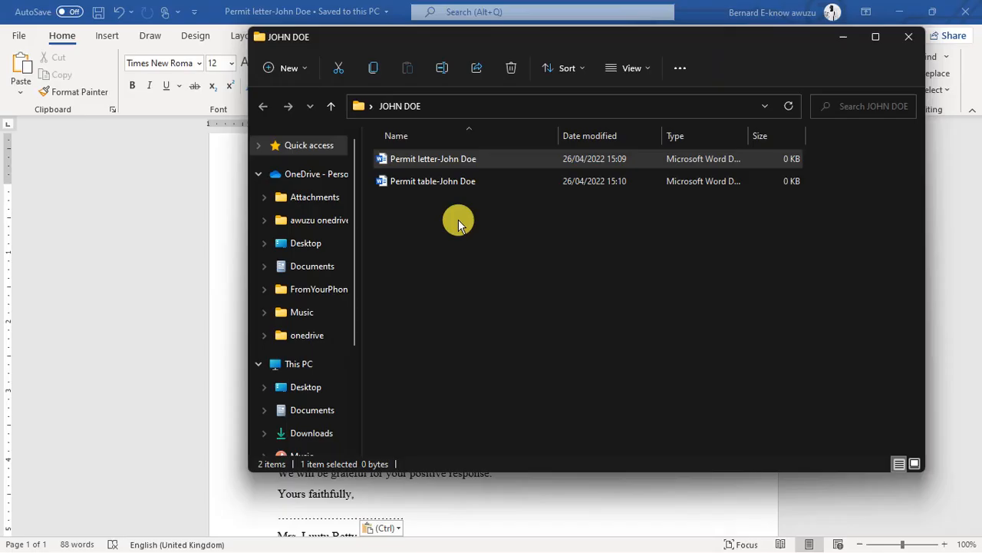
pyautogui.doubleClick(426, 184)
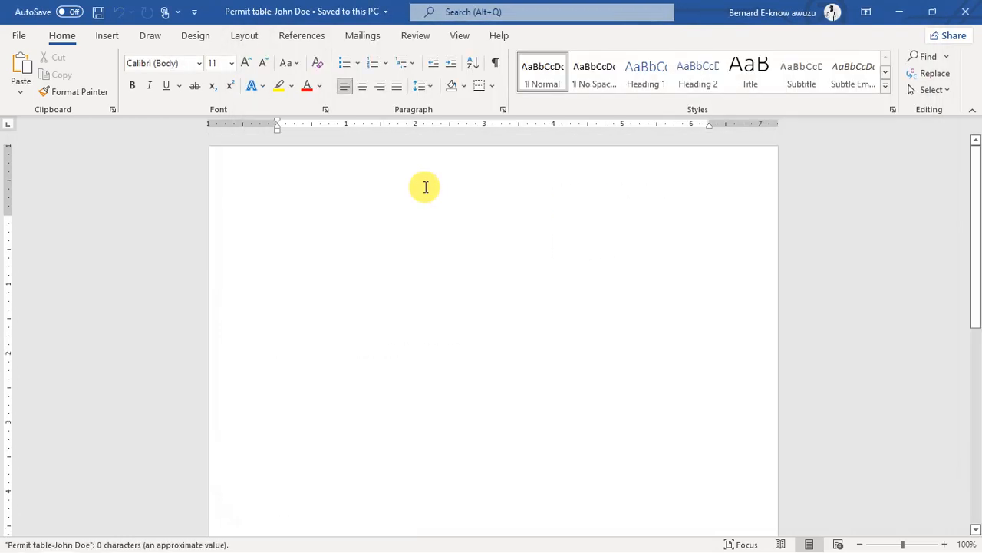
# - Read tasks ii to vii in the question document and return to the empty permit table document
pyautogui.hotkey('alt', 'Tab')
pyautogui.hotkey('alt', 'Tab')
pyautogui.hotkey('alt', 'Tab')
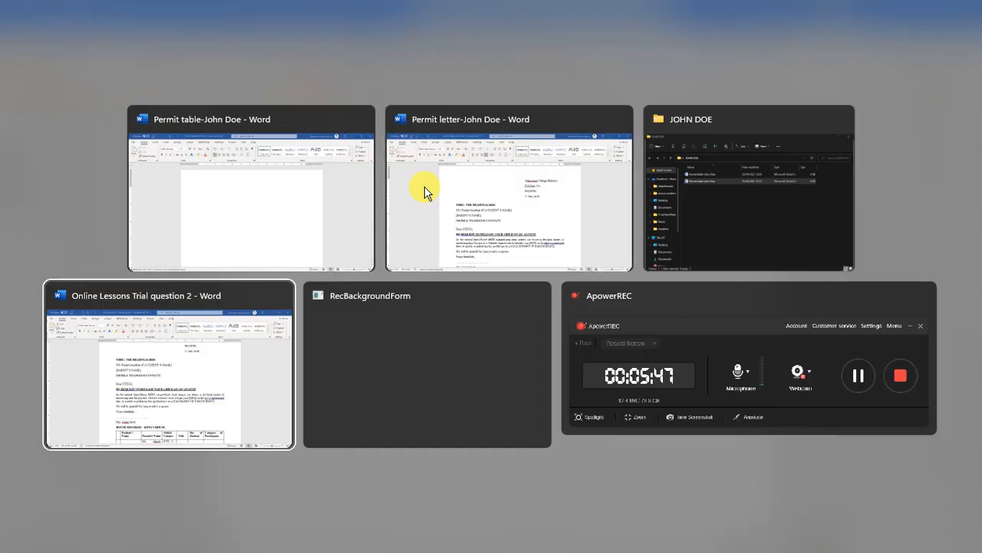
pyautogui.hotkey('ctrl', 'shift', 'Home')
pyautogui.scroll(-10, 630, 386)
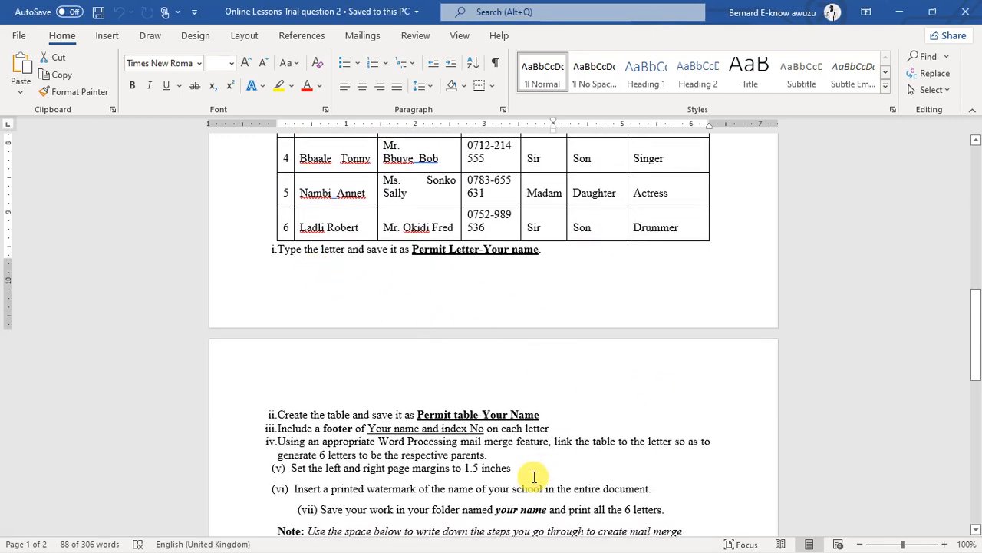
pyautogui.scroll(-2, 532, 430)
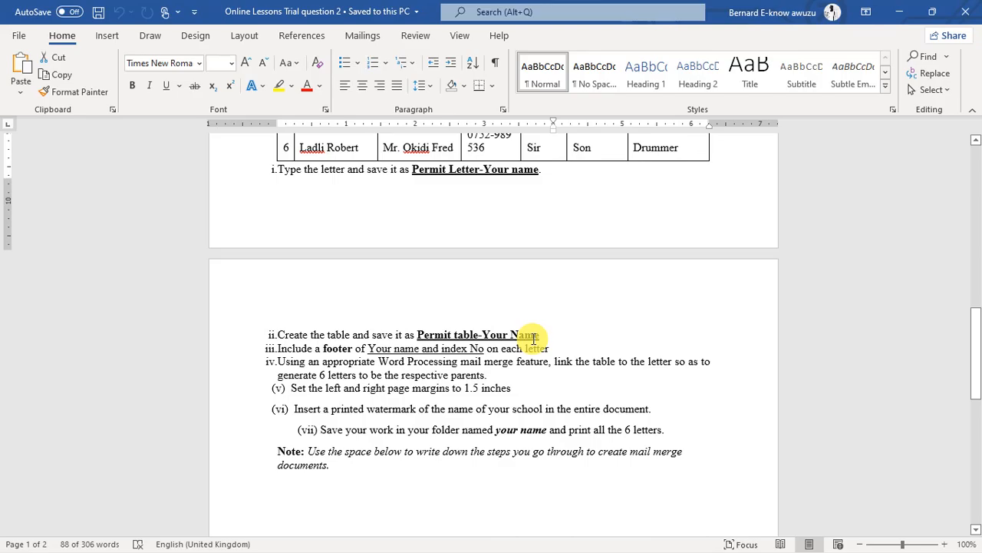
pyautogui.hotkey('alt', 'Tab')
pyautogui.press('alt')
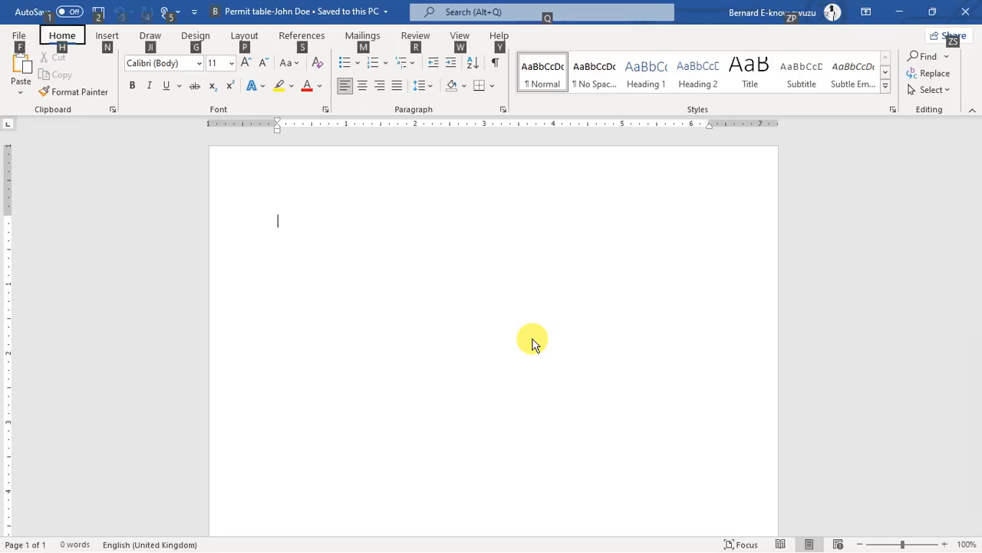
pyautogui.click(489, 314)
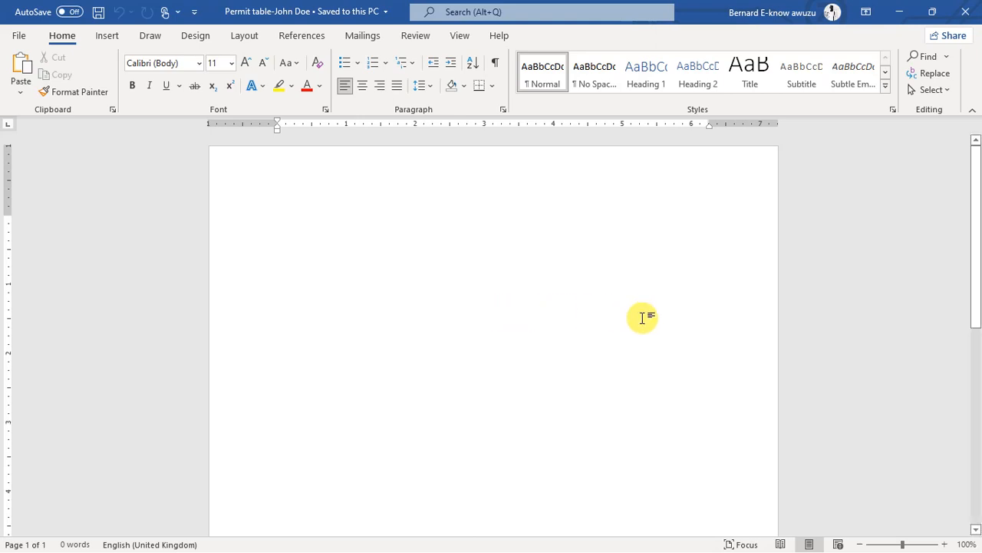
pyautogui.hotkey('ctrl', 'alt', 'd')
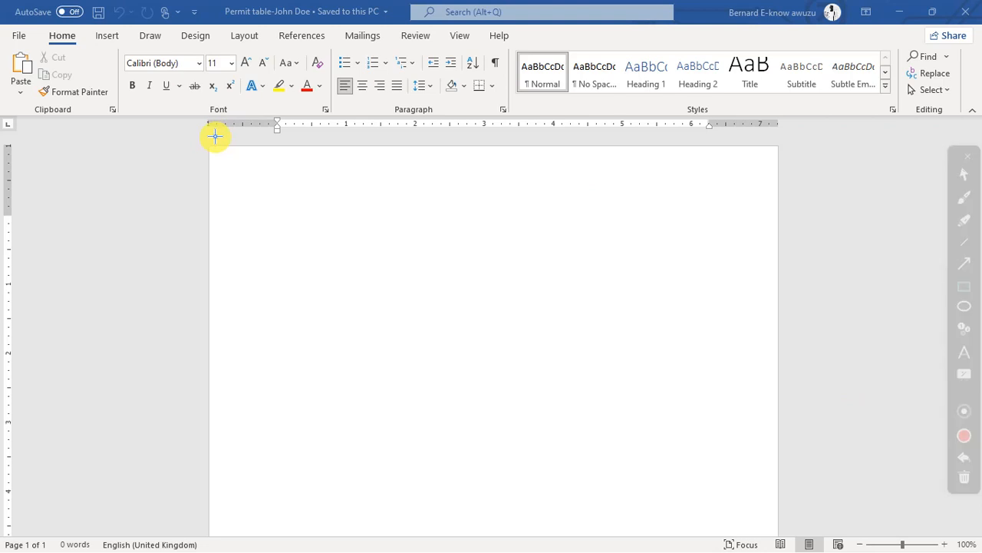
pyautogui.moveTo(81, 26); pyautogui.dragTo(137, 48)
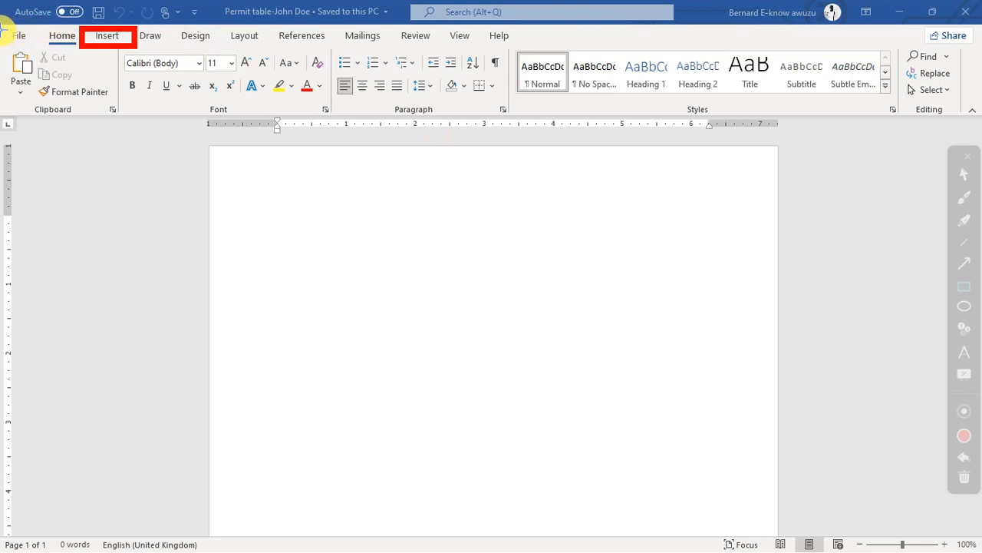
pyautogui.moveTo(4, 21)
pyautogui.mouseDown()
pyautogui.moveTo(526, 26)
pyautogui.moveTo(509, 48)
pyautogui.moveTo(979, 46)
pyautogui.mouseUp()
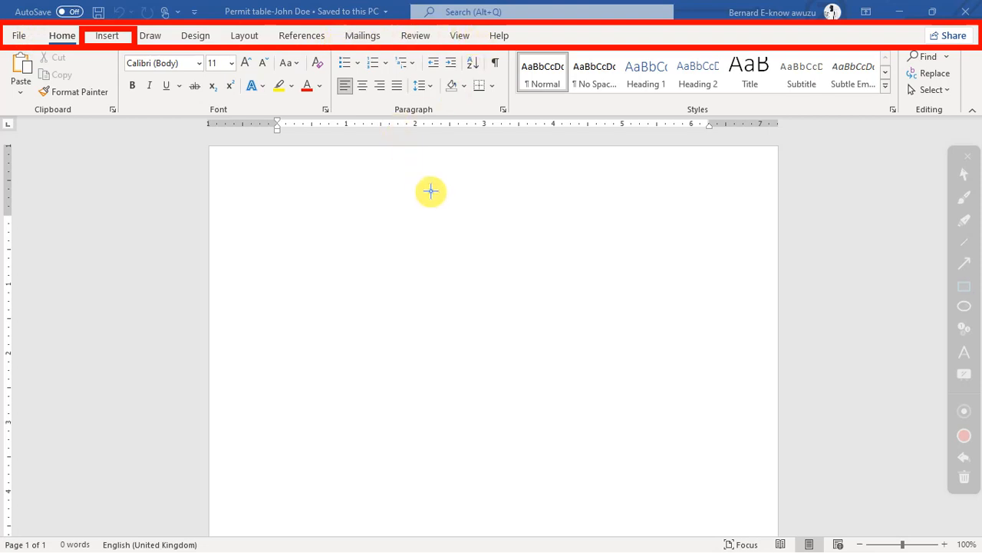
pyautogui.press('Escape')
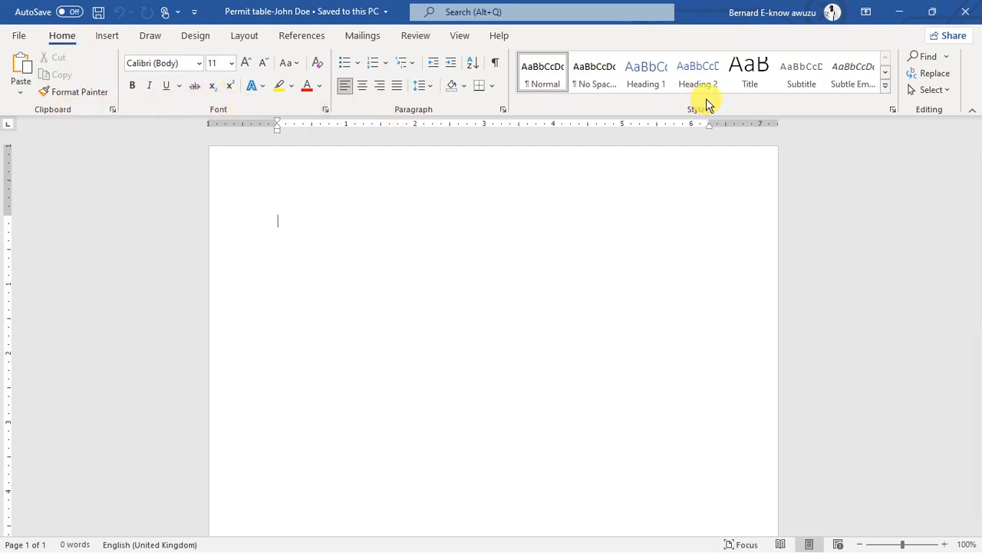
pyautogui.click(115, 38)
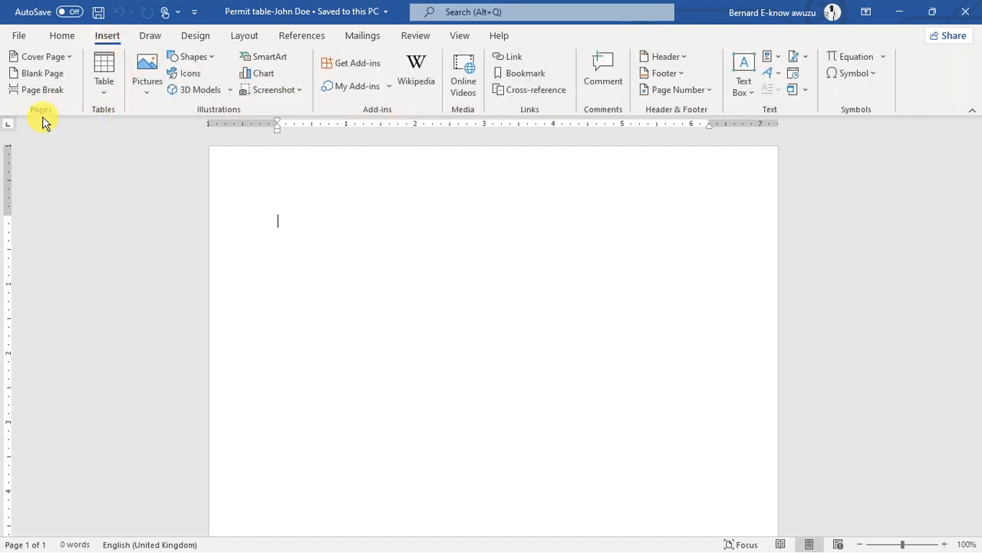
pyautogui.click(107, 90)
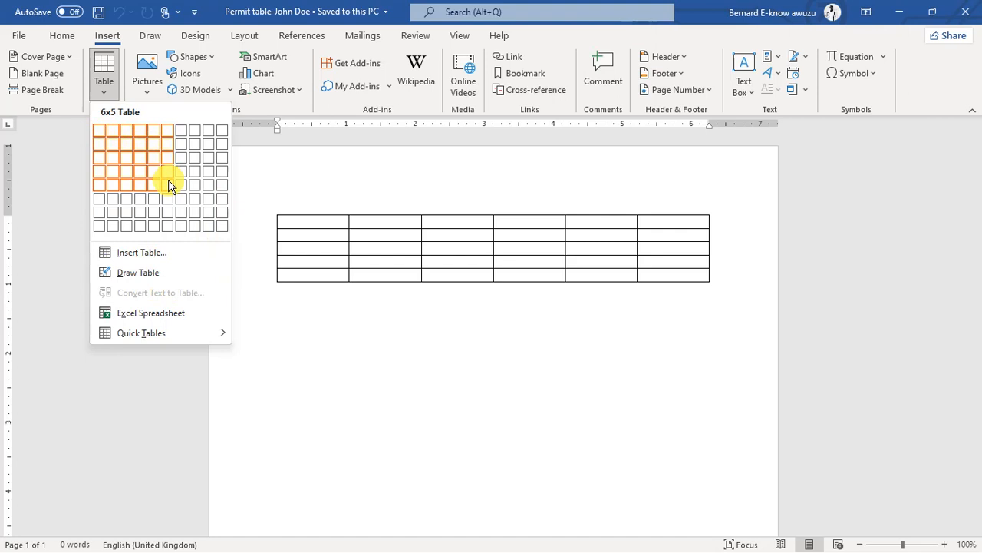
pyautogui.click(177, 260)
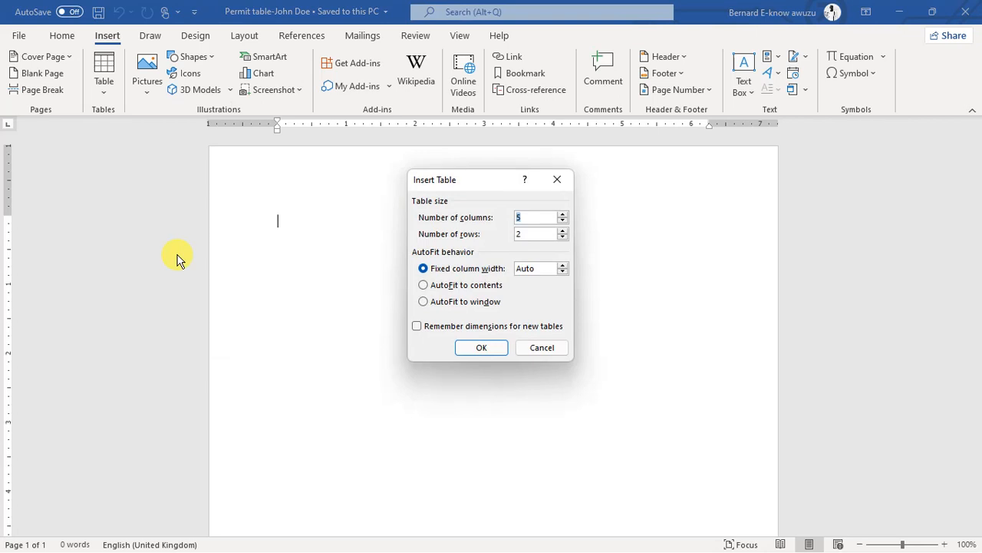
pyautogui.hotkey('alt', 'Tab')
pyautogui.hotkey('alt', 'Tab')
pyautogui.click(546, 349)
# - Go back to the King's House table in the question document and count its columns along the first student's row
pyautogui.hotkey('alt', 'Tab')
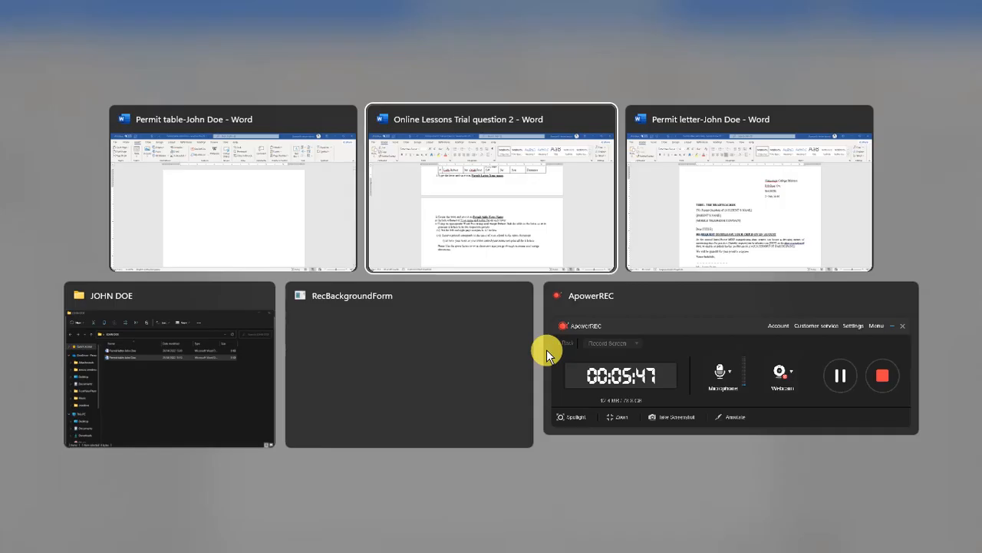
pyautogui.scroll(3, 548, 350)
pyautogui.scroll(5, 548, 351)
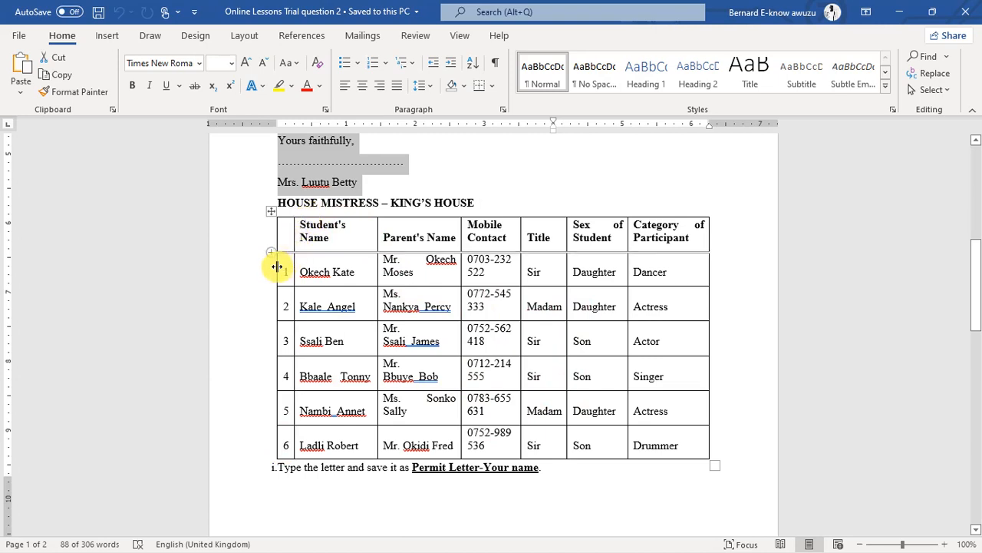
pyautogui.click(280, 239)
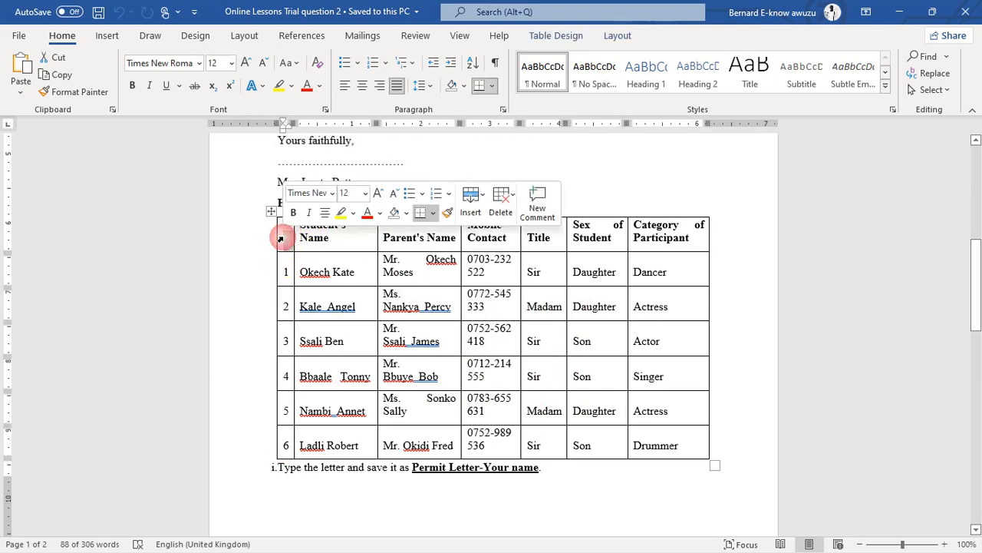
pyautogui.press('Down')
pyautogui.hotkey('shift', 'Right')
pyautogui.hotkey('shift', 'Right')
pyautogui.hotkey('shift', 'Right')
pyautogui.hotkey('shift', 'Right')
pyautogui.hotkey('shift', 'Right')
pyautogui.hotkey('shift', 'Right')
pyautogui.hotkey('shift', 'Right')
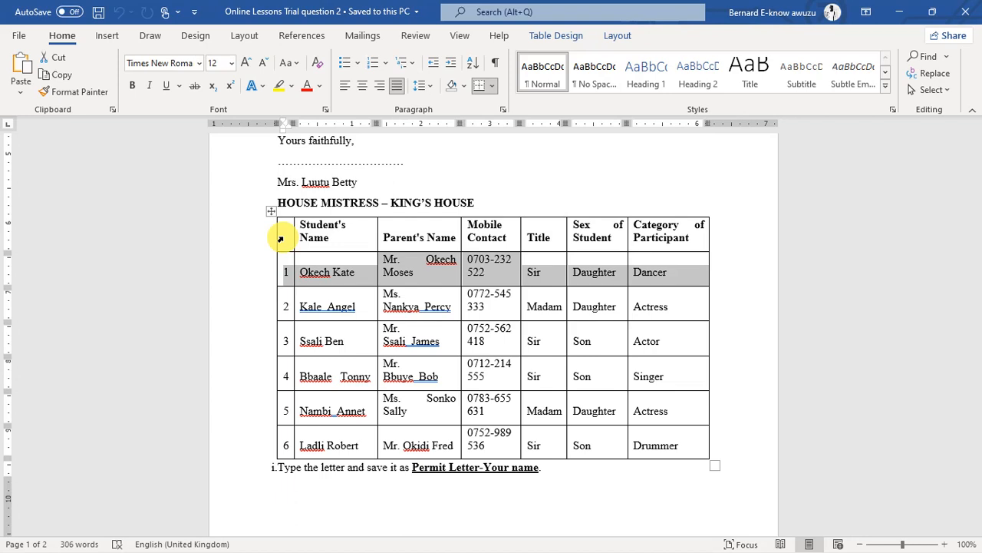
# - Check the table's rows down the Student's Name column and return to the empty permit table document
pyautogui.click(336, 215)
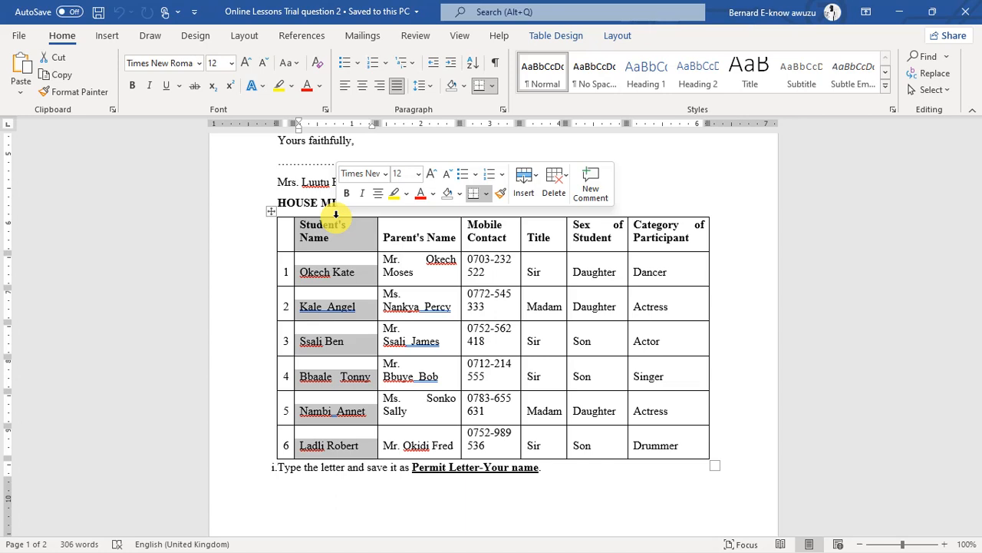
pyautogui.click(425, 234)
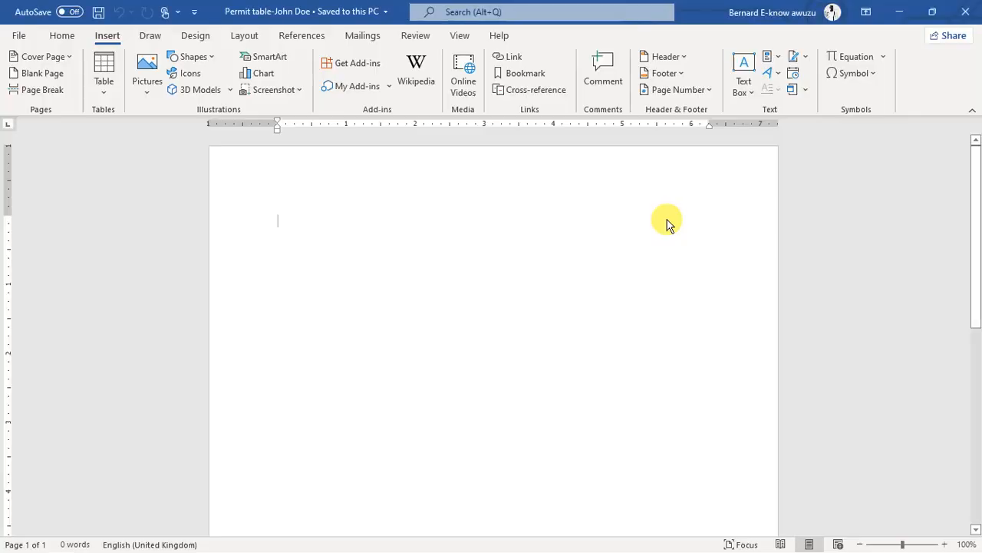
pyautogui.press('alt')
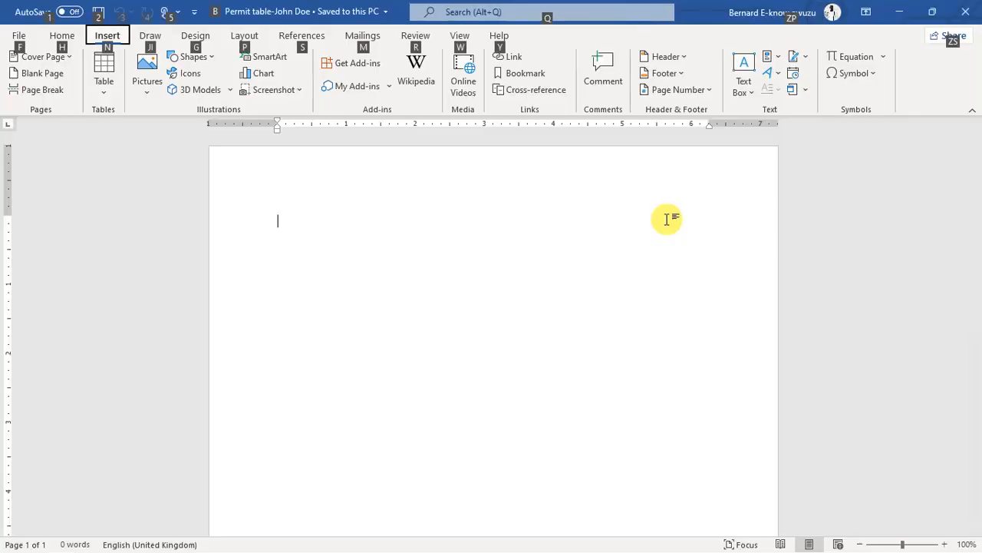
pyautogui.hotkey('alt', 'Tab')
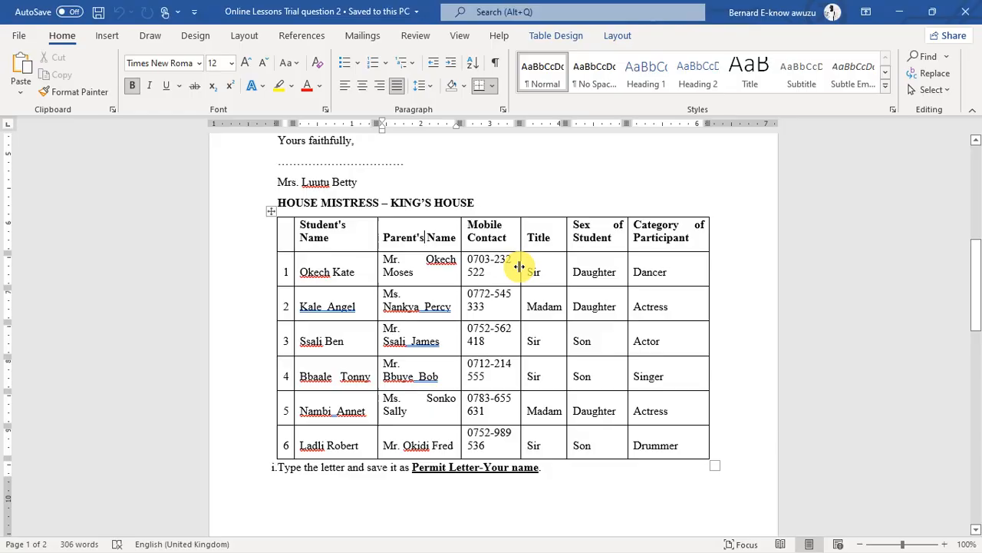
pyautogui.hotkey('alt', 'Tab')
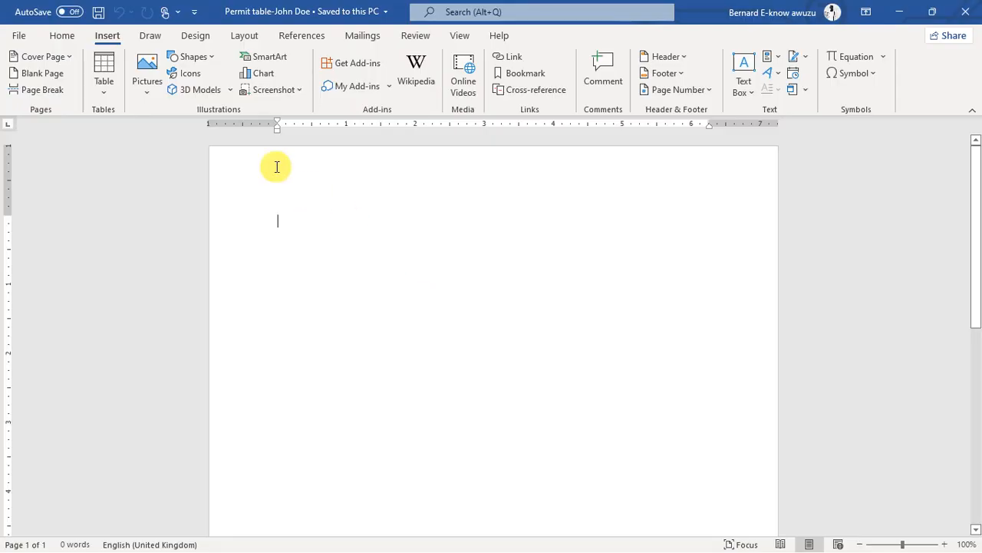
# - Insert a table with 7 columns and 7 rows, using automatic fixed column width, into the empty permit table document
pyautogui.click(107, 77)
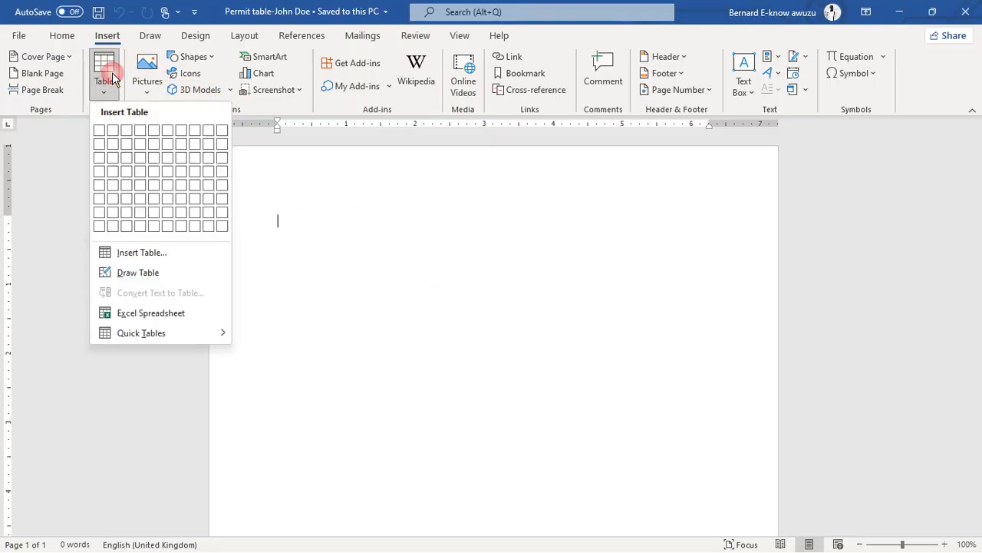
pyautogui.click(168, 253)
pyautogui.write('7')
pyautogui.press('Tab')
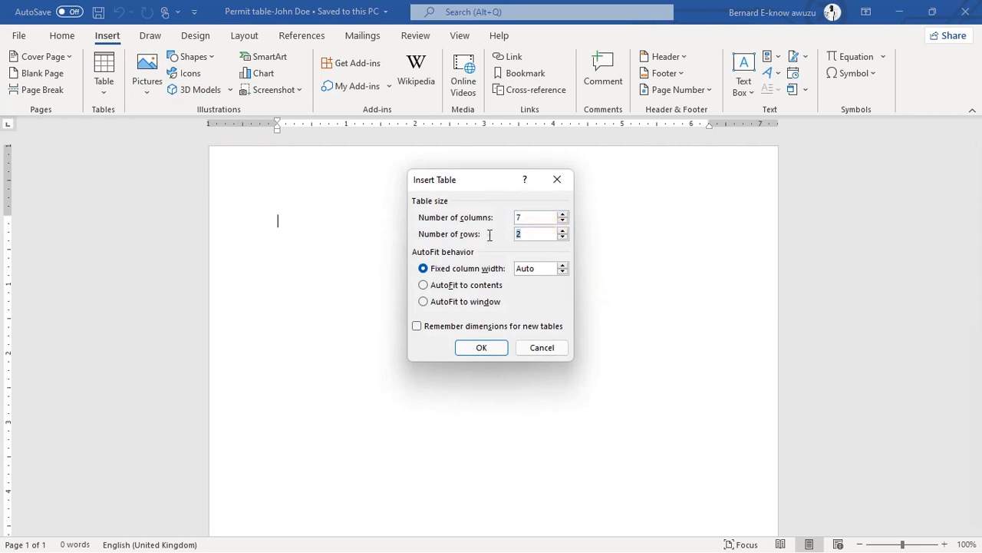
pyautogui.write('7')
pyautogui.click(563, 215)
pyautogui.click(564, 215)
pyautogui.click(563, 215)
pyautogui.click(563, 221)
pyautogui.click(564, 221)
pyautogui.click(563, 221)
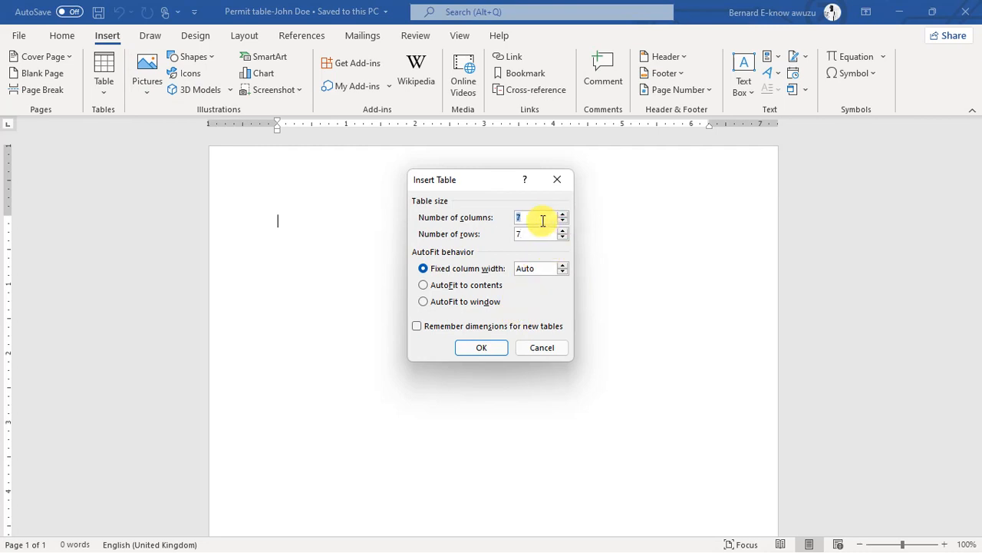
pyautogui.press('BackSpace')
pyautogui.write('7')
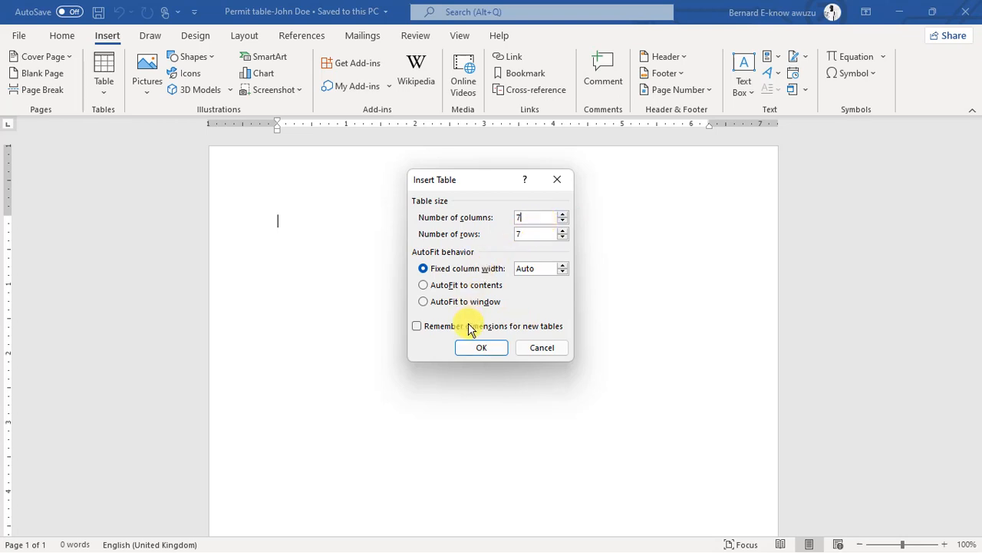
pyautogui.click(488, 345)
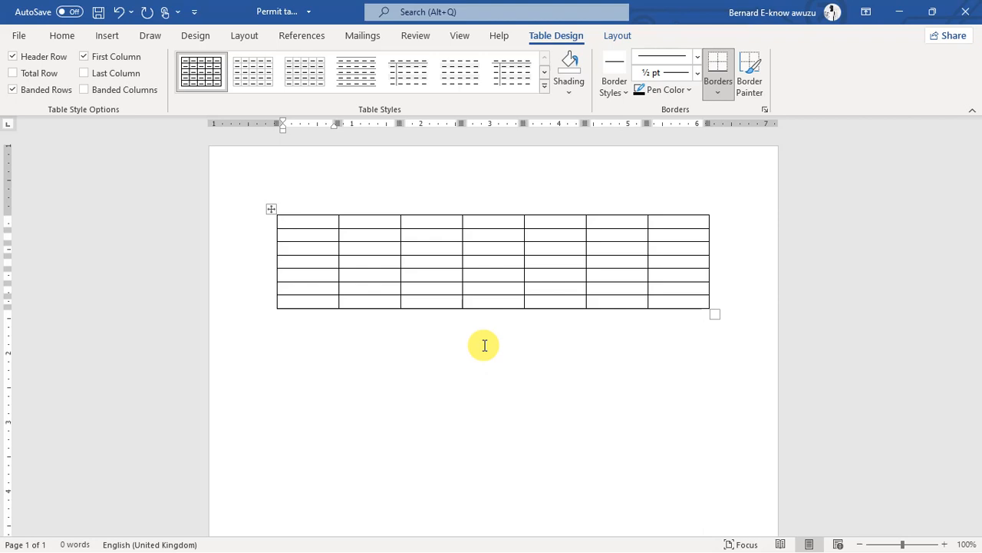
# - Fill the header row of the empty table with sn, Student names, Parents name, contact and gender
pyautogui.write('sn')
pyautogui.press('Tab')
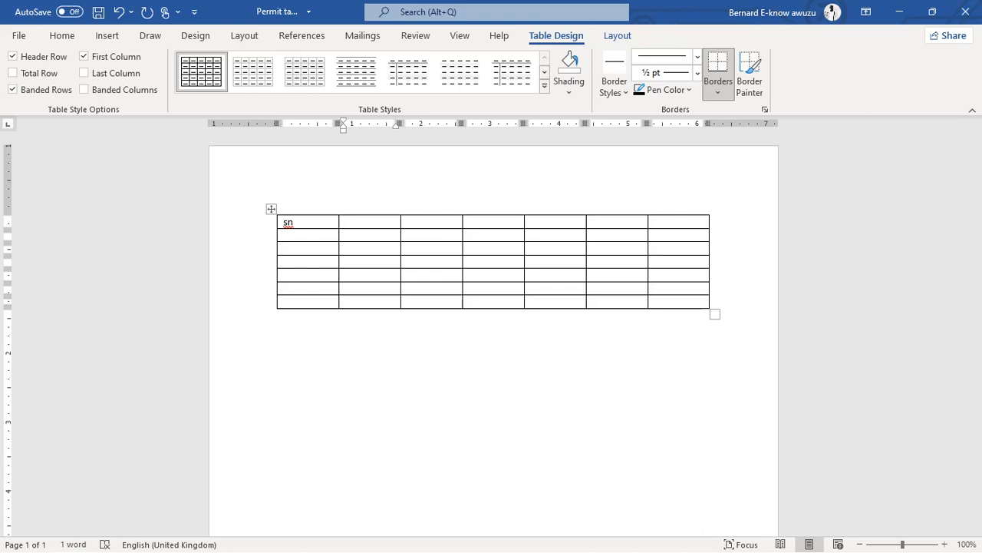
pyautogui.write('student names')
pyautogui.press('Tab')
pyautogui.write('parents name')
pyautogui.press('Tab')
pyautogui.write('contatc')
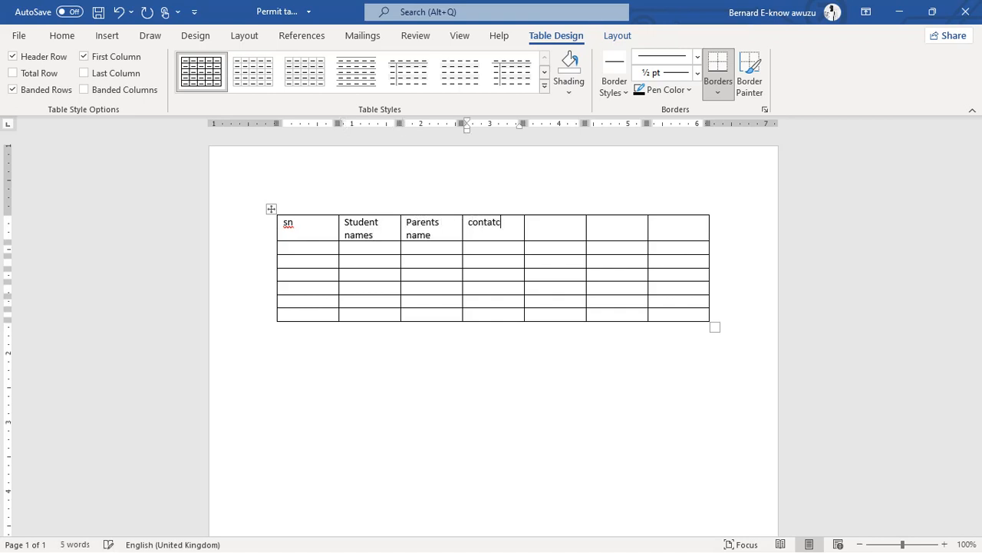
pyautogui.press('BackSpace')
pyautogui.press('BackSpace')
pyautogui.write('ct')
pyautogui.press('Tab')
pyautogui.write('gender')
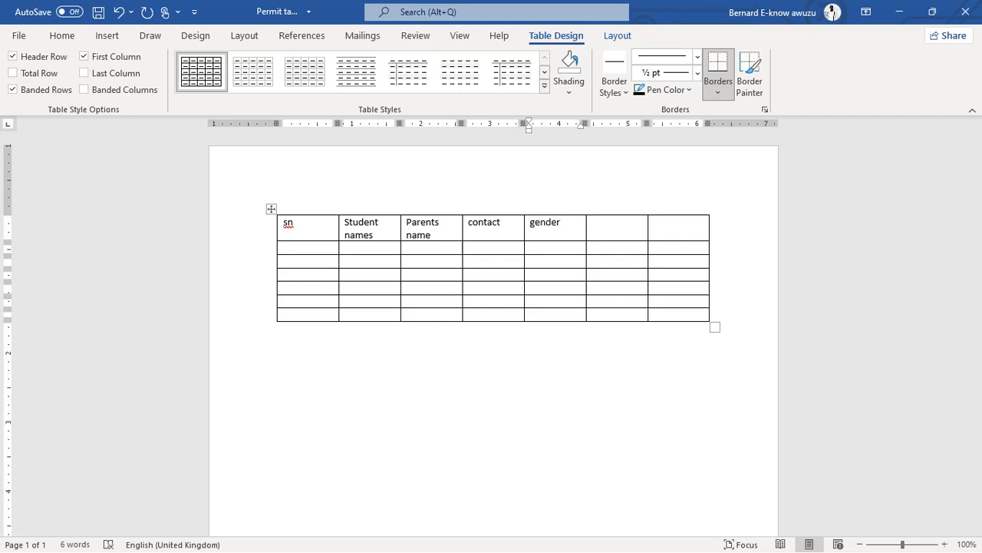
pyautogui.press('Tab')
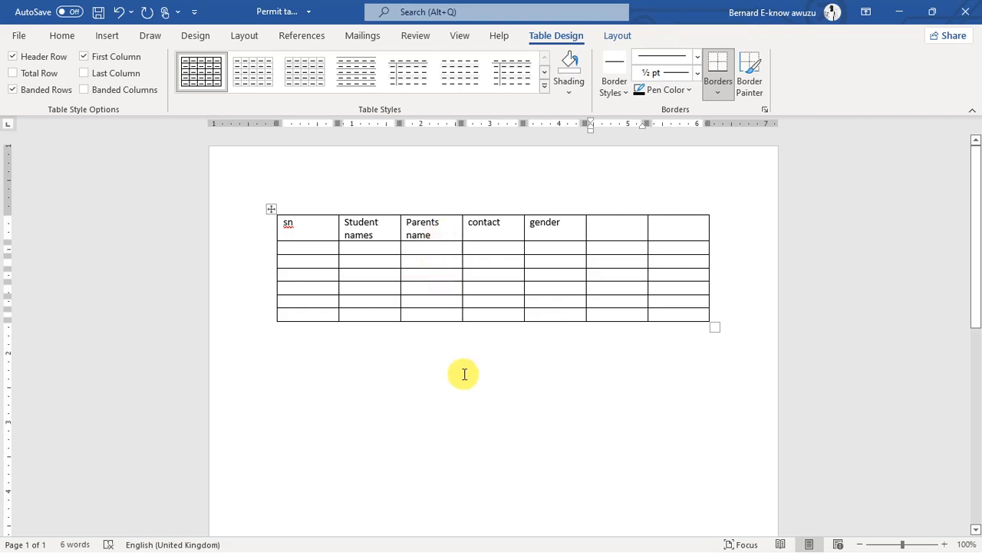
# - Clear the text from the 7-by-7 table and cut the whole table out of the permit table document
pyautogui.click(270, 207)
pyautogui.press('Delete')
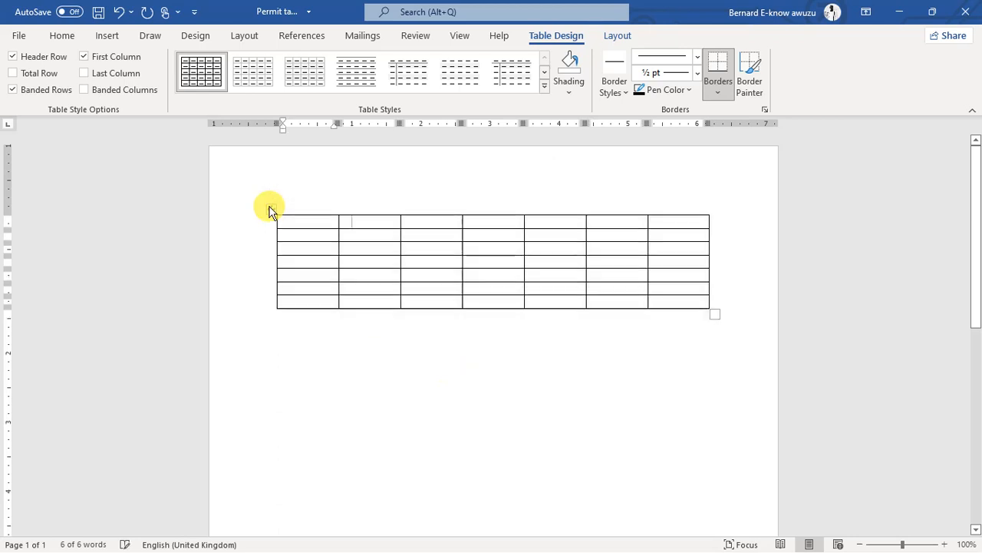
pyautogui.click(270, 208)
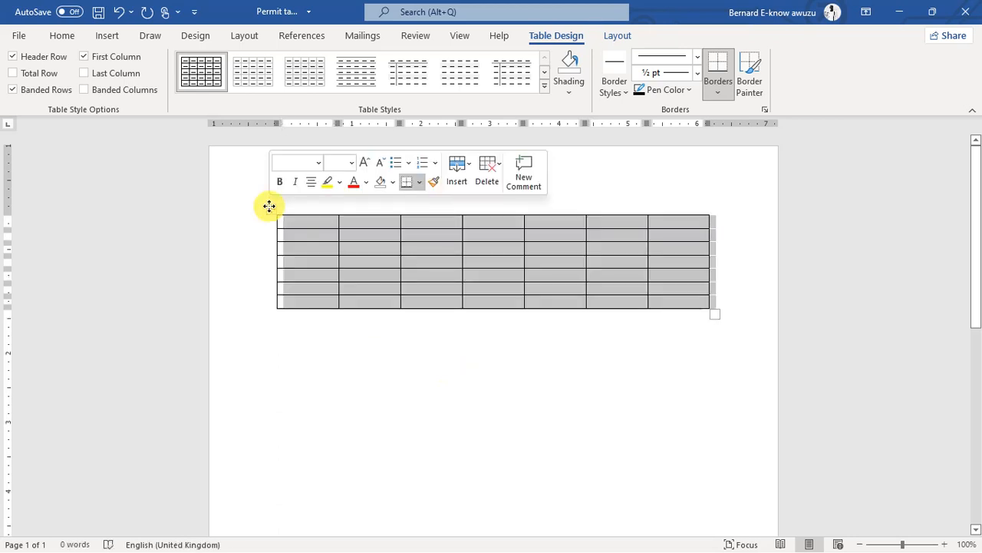
pyautogui.press('Left')
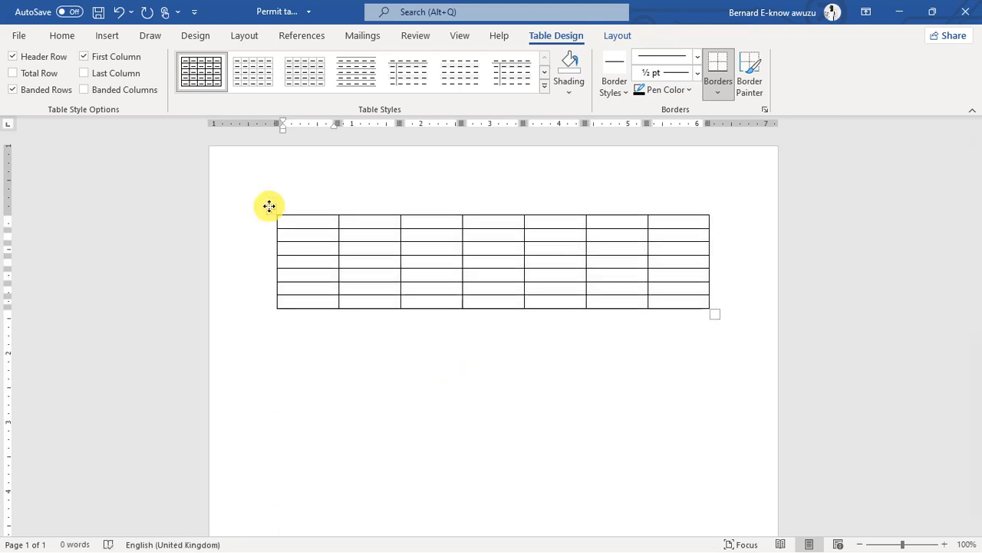
pyautogui.click(269, 205)
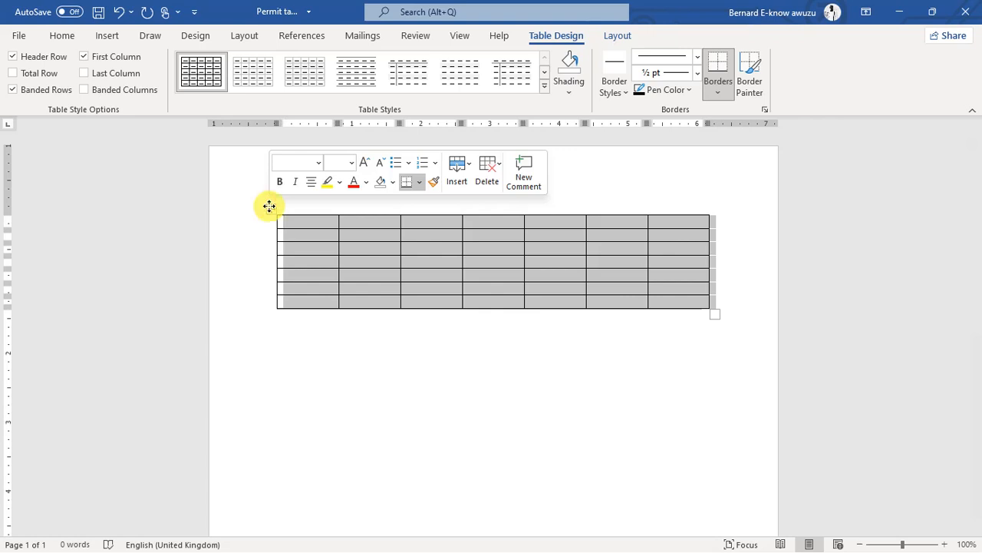
pyautogui.click(361, 376)
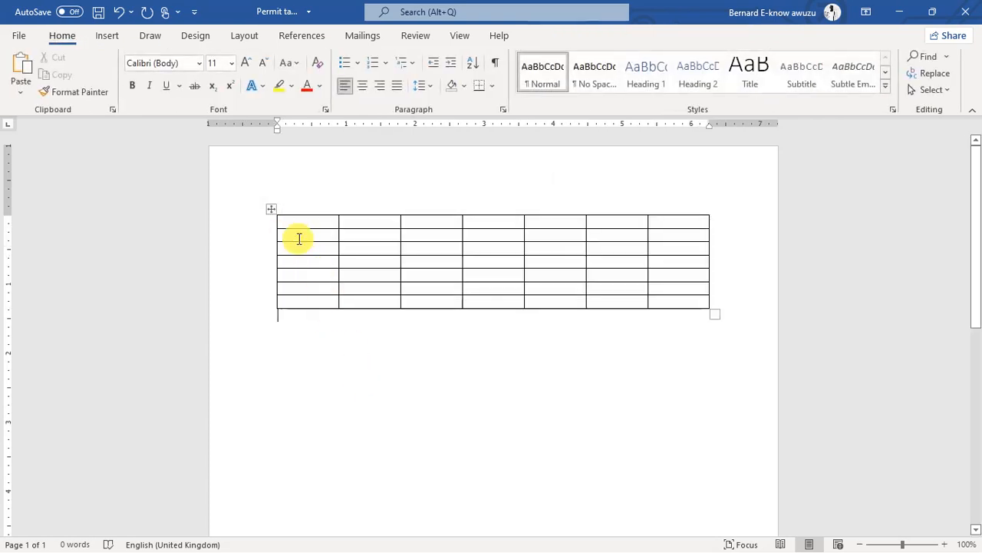
pyautogui.rightClick(273, 212)
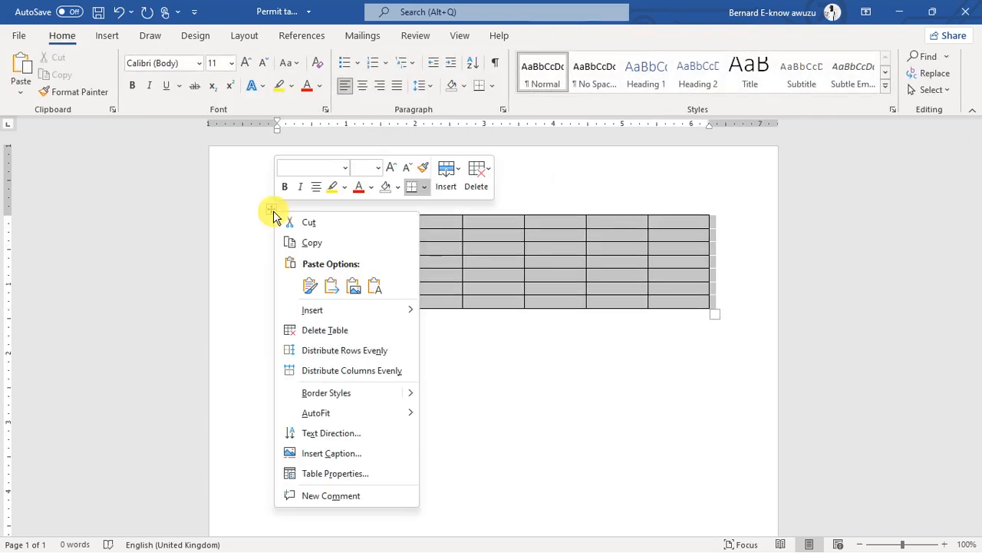
pyautogui.click(291, 222)
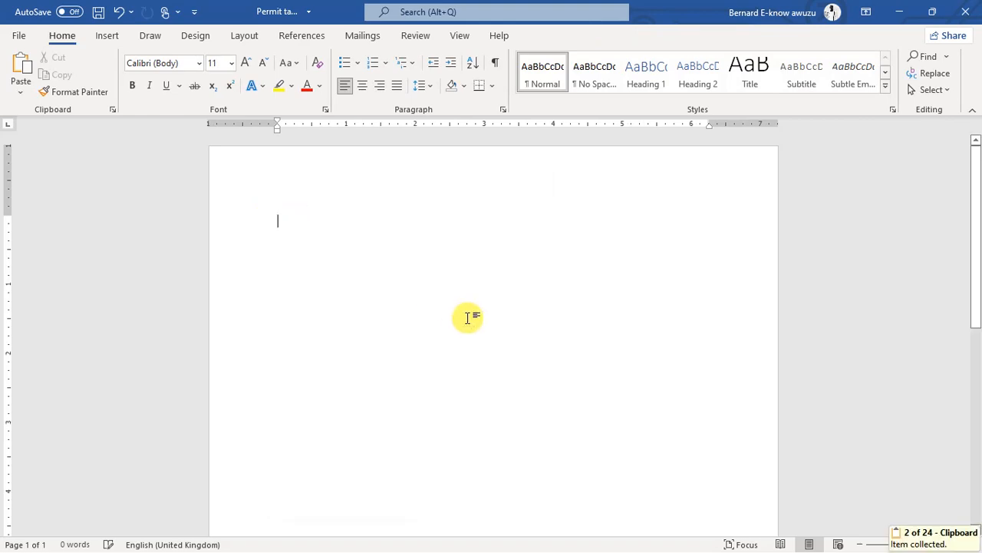
# - Switch to the question document and copy the entire King's House student table
pyautogui.hotkey('alt', 'Tab')
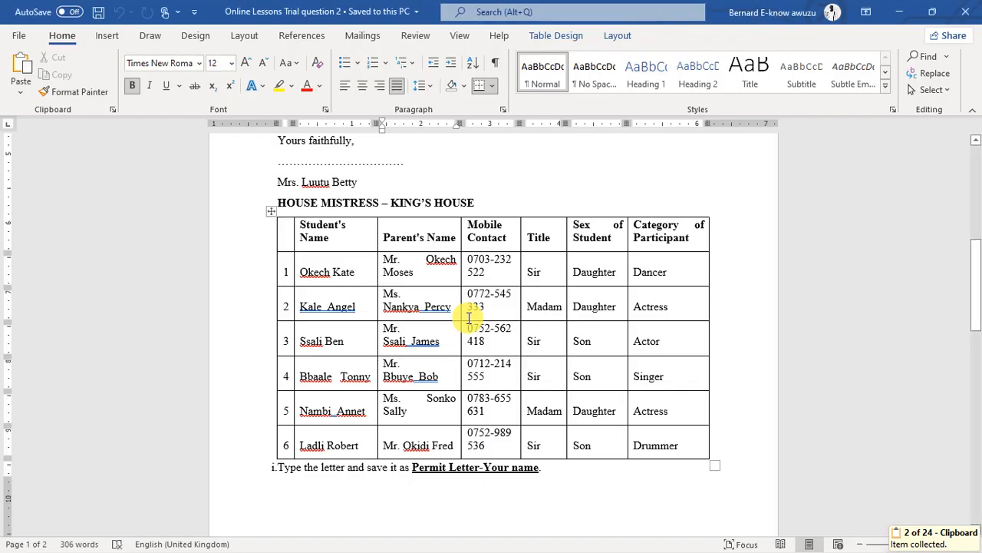
pyautogui.click(270, 215)
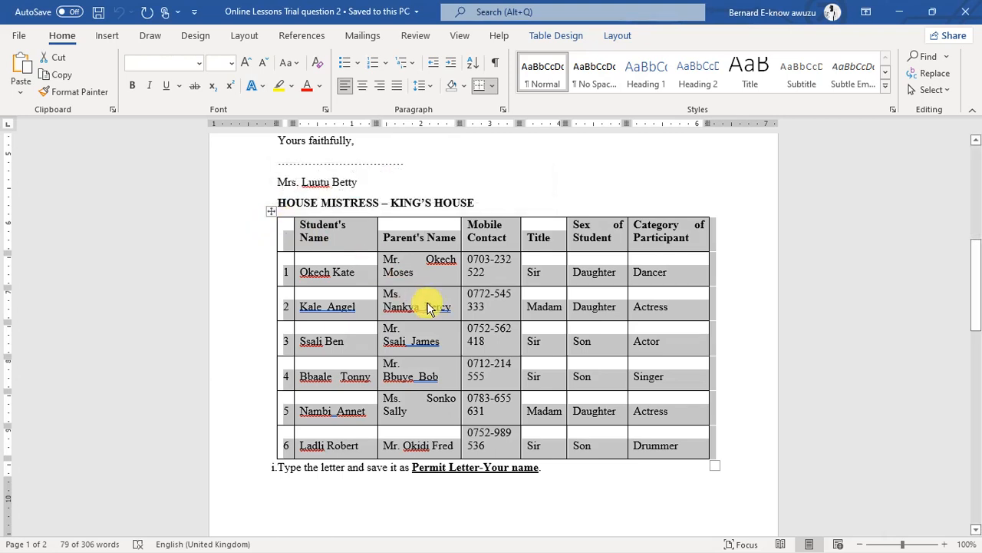
pyautogui.hotkey('ctrl', 'c')
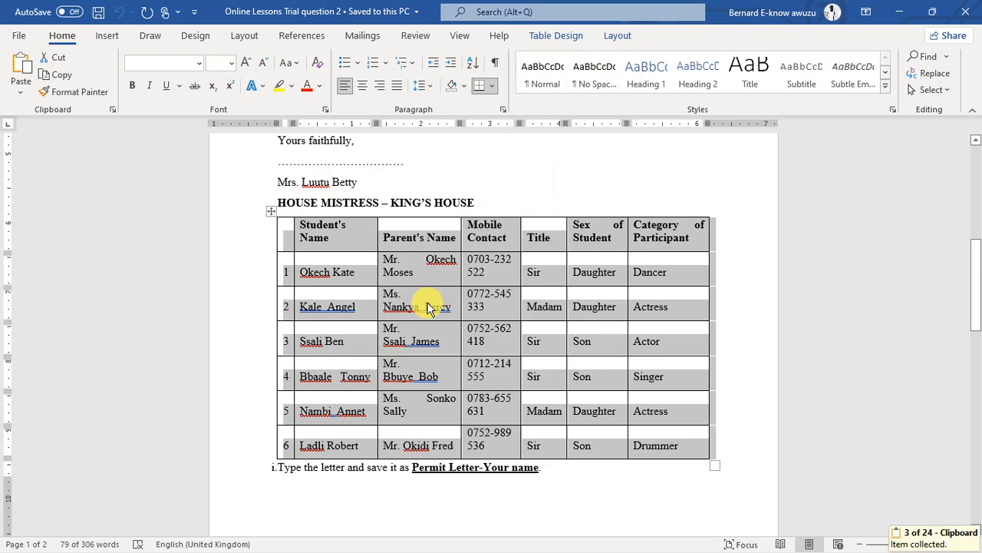
pyautogui.rightClick(428, 307)
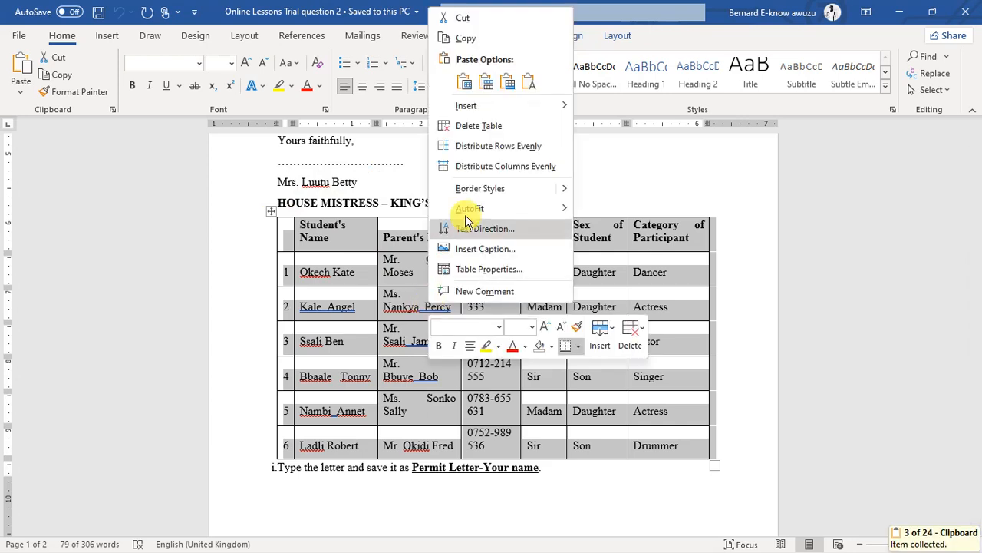
pyautogui.click(482, 38)
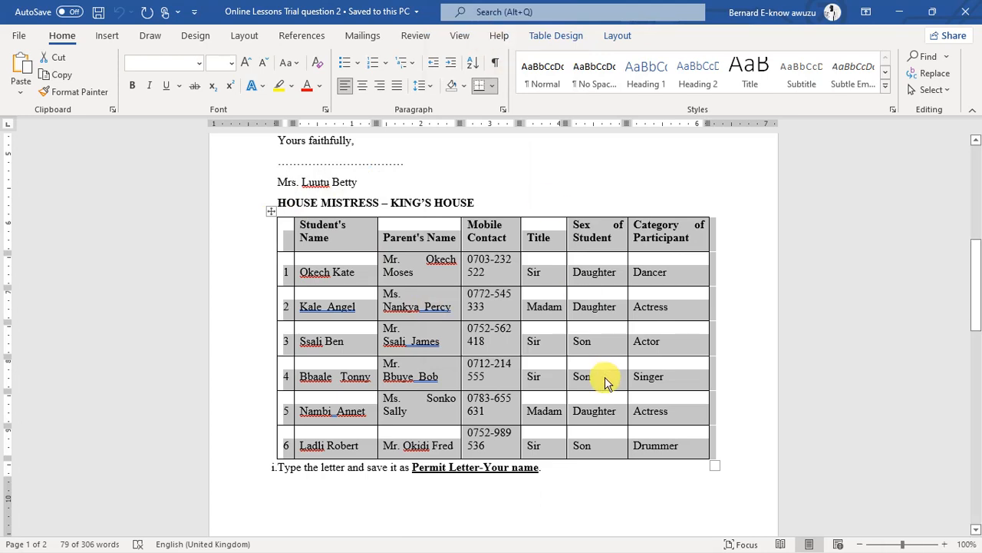
# - Paste the copied student table into the empty permit table document and save the document
pyautogui.hotkey('alt', 'Tab')
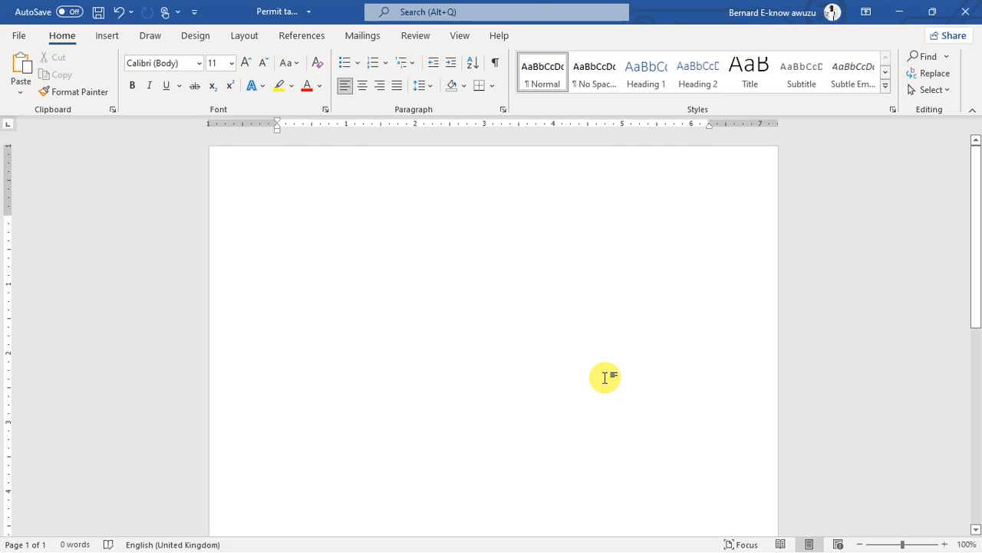
pyautogui.hotkey('ctrl', 'v')
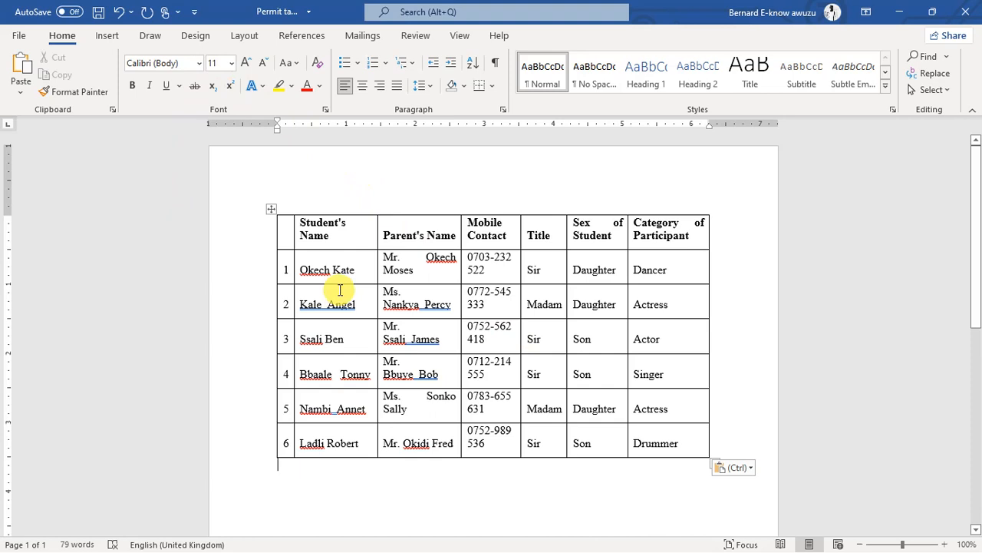
pyautogui.hotkey('ctrl', 's')
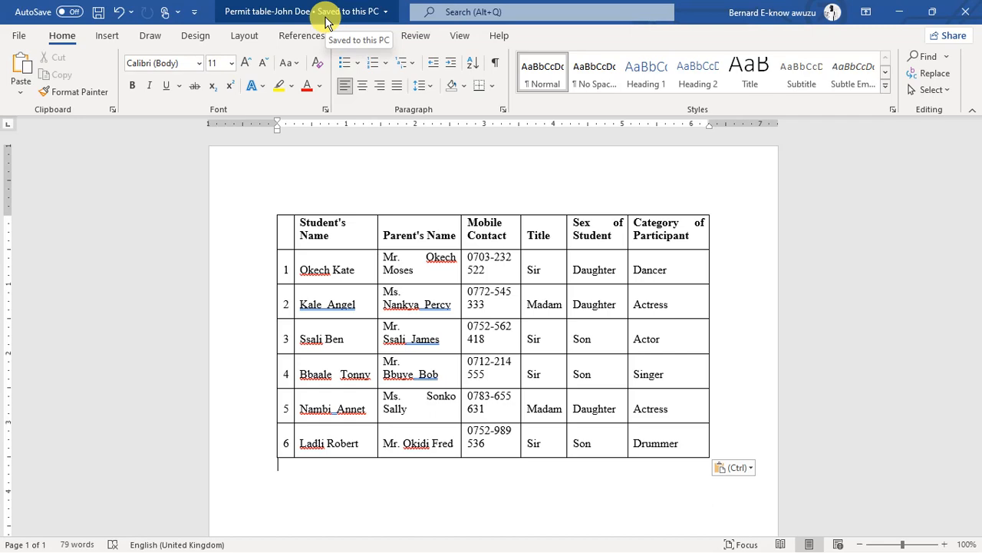
# - Switch to the candidate's folder in File Explorer, refresh its listing to check both permit files, and close the folder window
pyautogui.hotkey('alt', 'Tab')
pyautogui.hotkey('alt', 'Tab')
pyautogui.hotkey('alt', 'Tab')
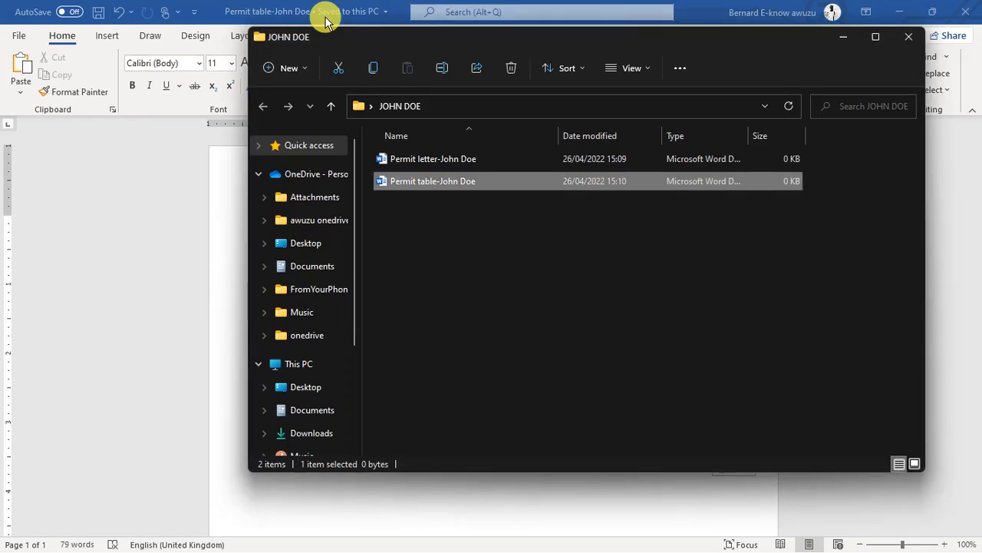
pyautogui.click(542, 248)
pyautogui.press('F5')
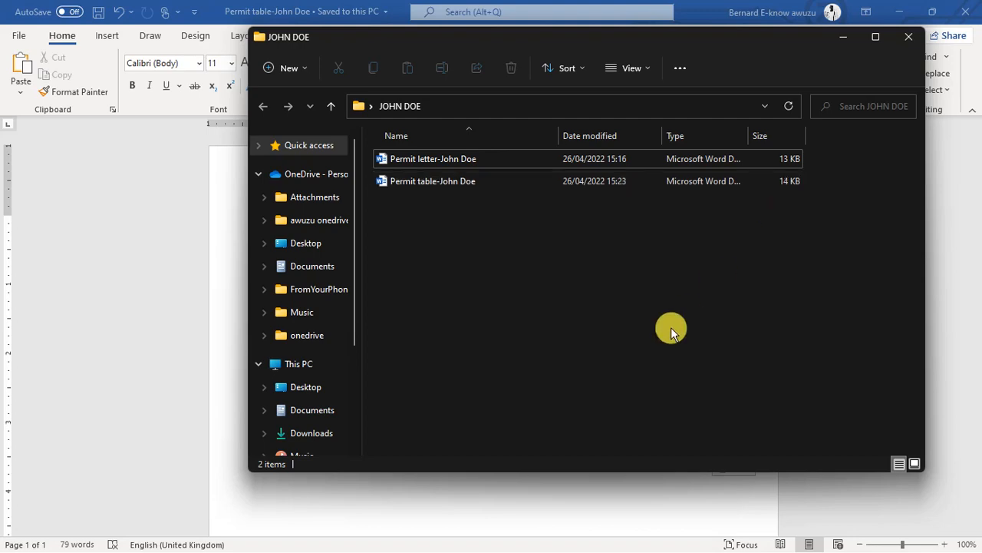
pyautogui.click(905, 38)
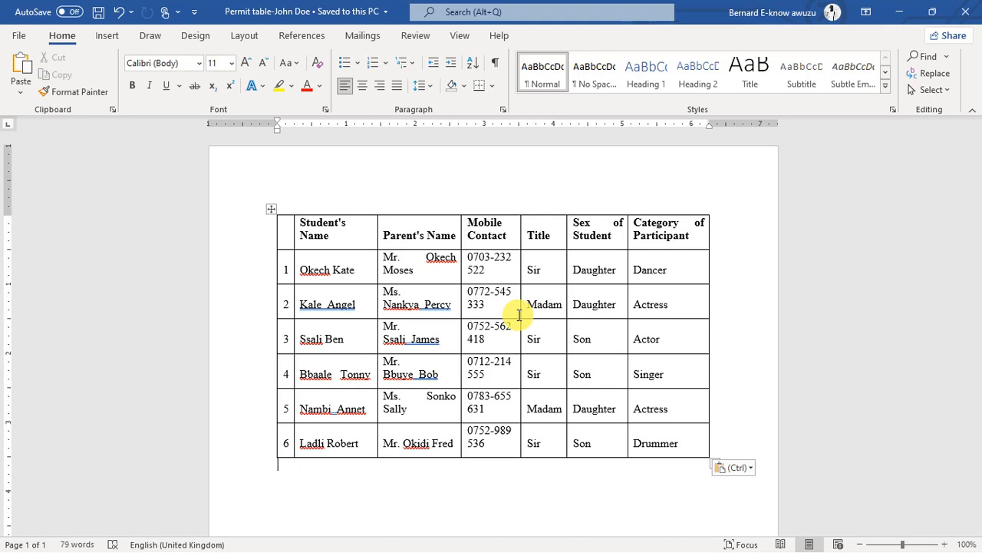
# - Switch to the permit letter document
pyautogui.hotkey('alt', 'Tab')
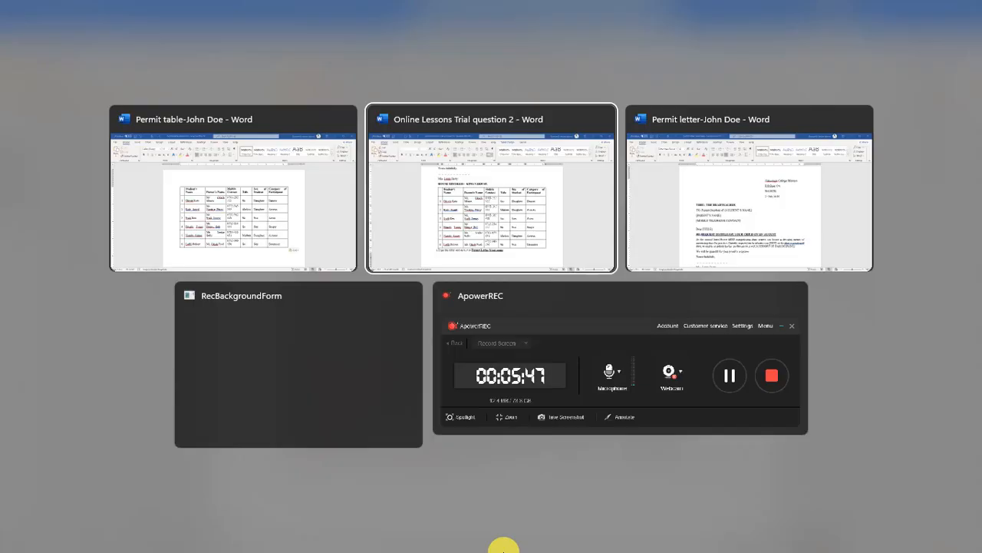
pyautogui.hotkey('alt', 'Tab')
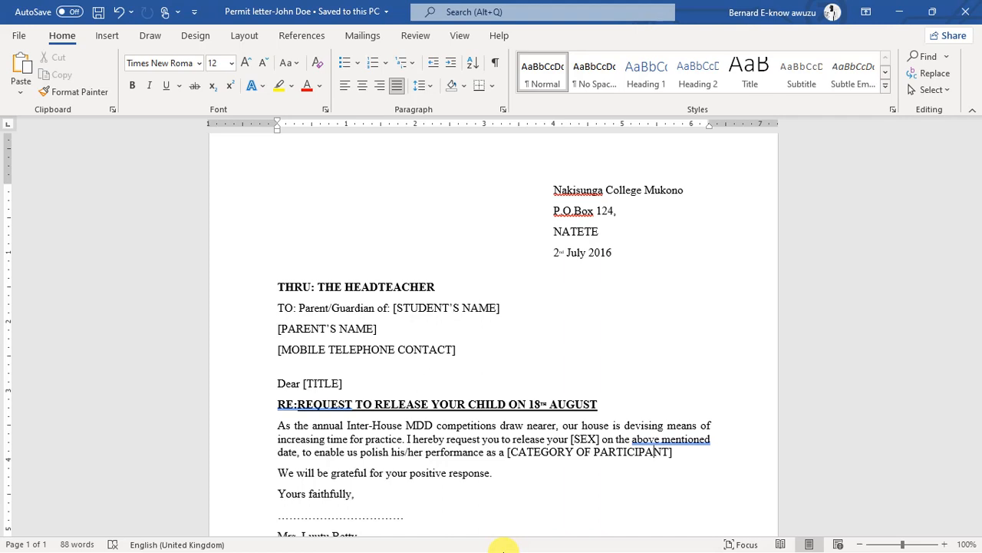
pyautogui.hotkey('ctrl', 'alt', 'd')
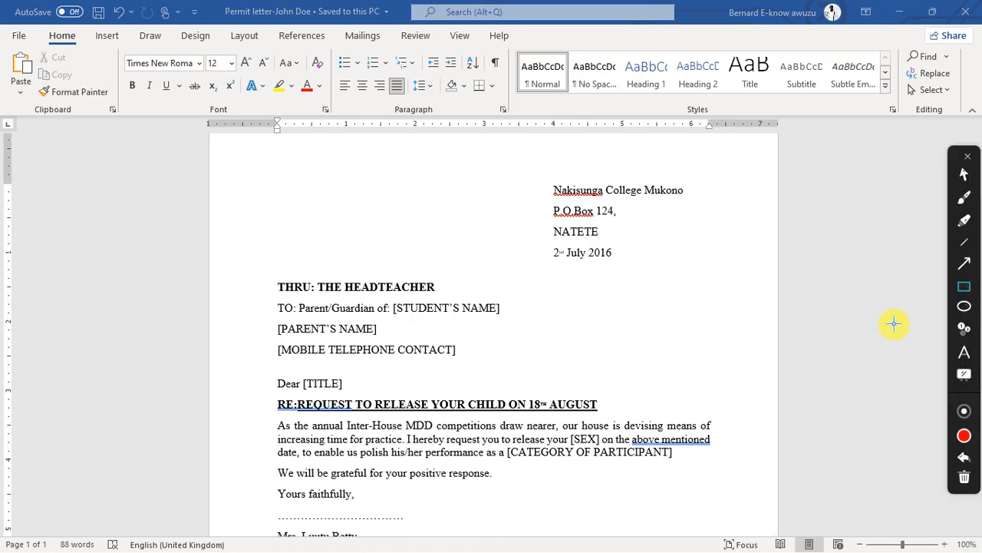
pyautogui.click(966, 268)
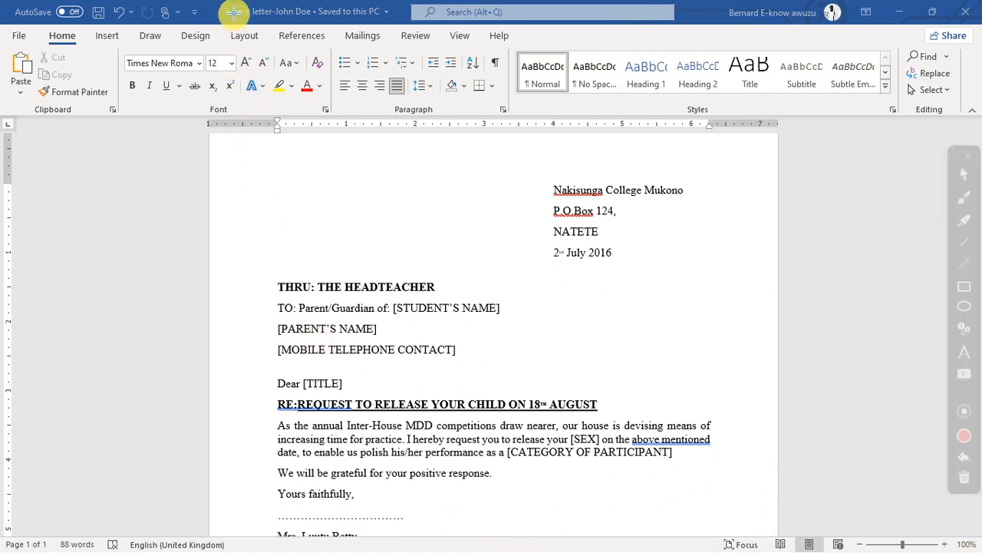
pyautogui.moveTo(306, 85); pyautogui.dragTo(358, 41)
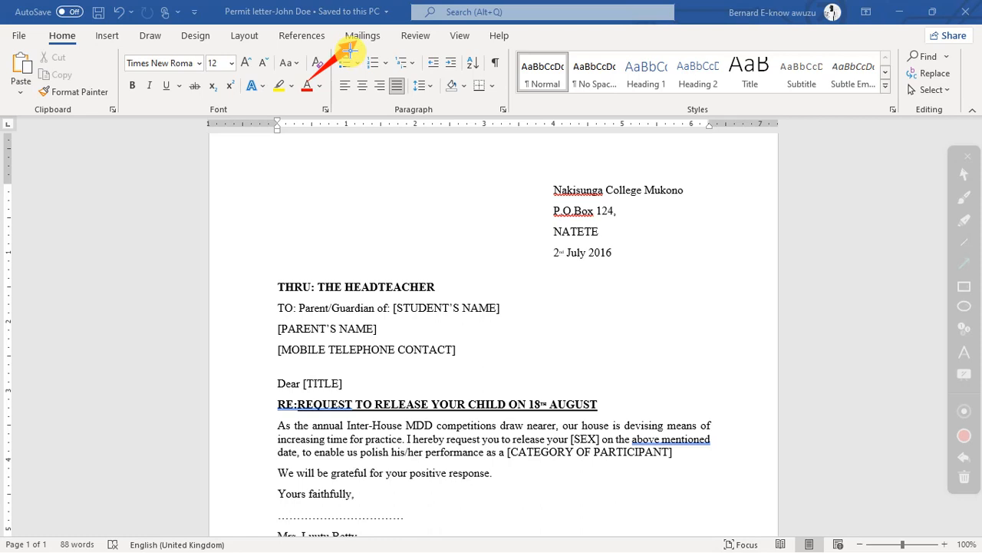
pyautogui.press('Escape')
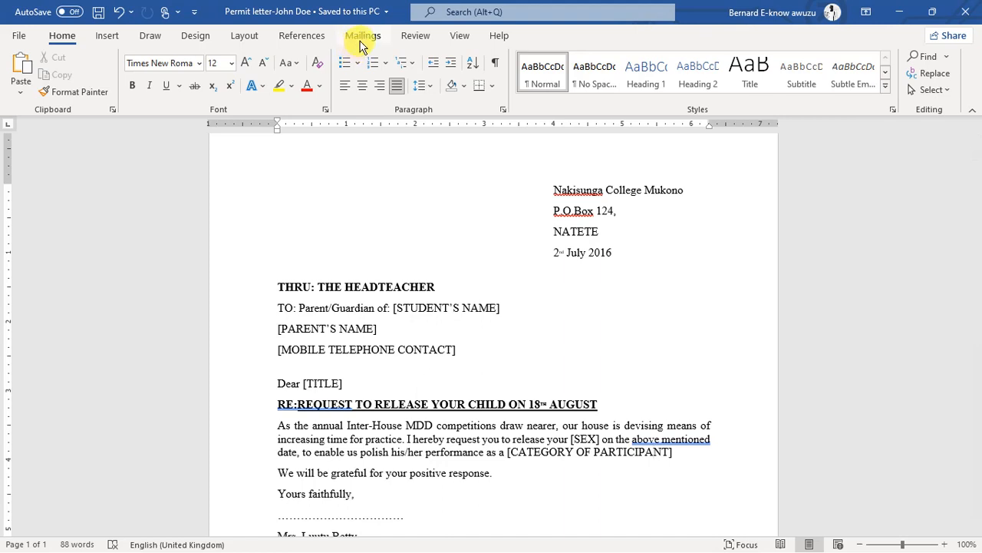
# - Show the mail merge commands for the permit letter
pyautogui.click(361, 38)
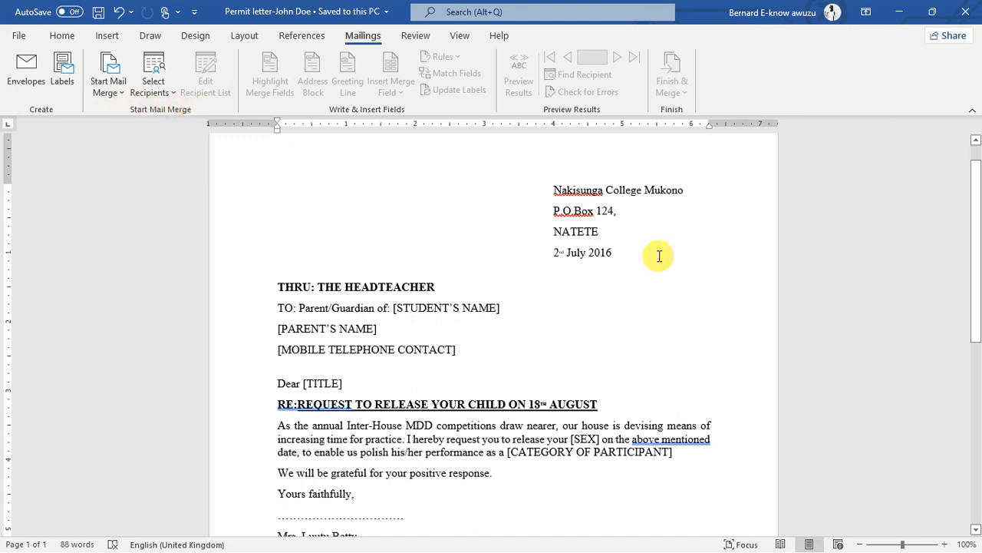
pyautogui.hotkey('ctrl', 'F12')
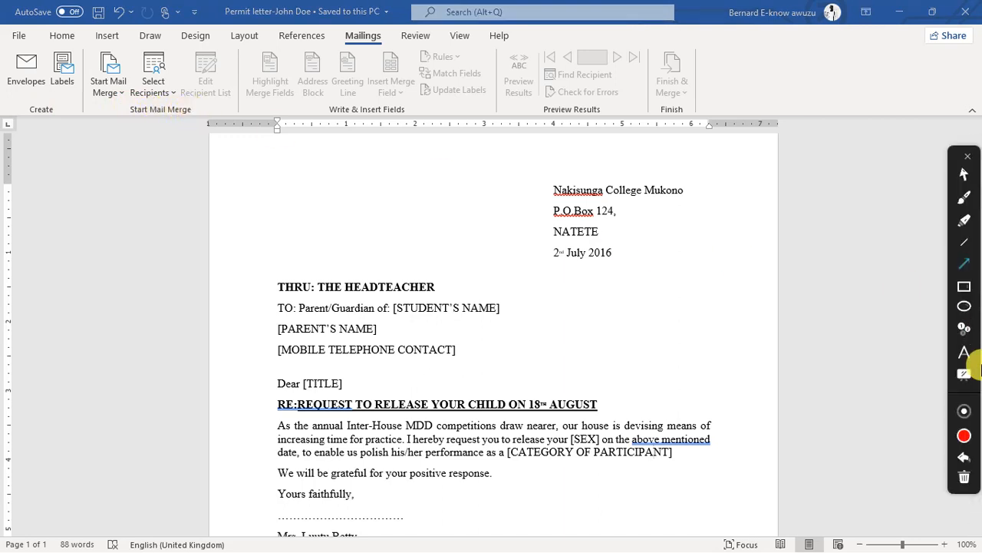
pyautogui.click(959, 291)
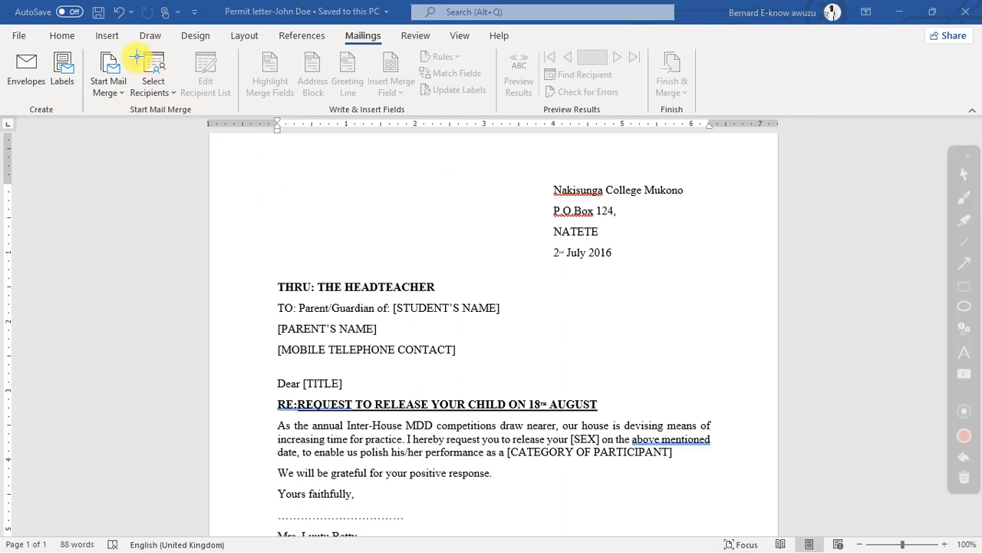
pyautogui.moveTo(84, 50)
pyautogui.mouseDown()
pyautogui.moveTo(204, 92)
pyautogui.moveTo(235, 111)
pyautogui.moveTo(238, 126)
pyautogui.moveTo(239, 117)
pyautogui.mouseUp()
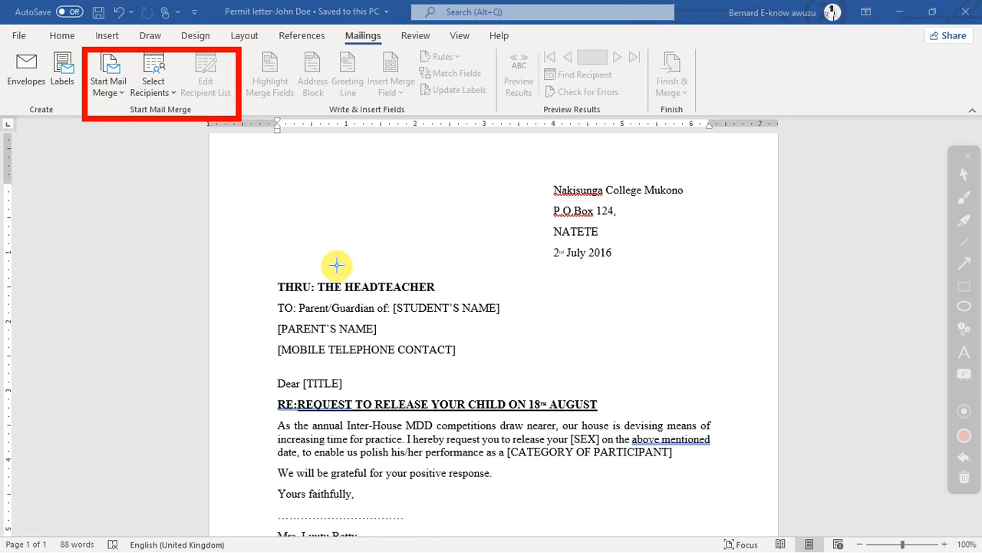
pyautogui.click(263, 241)
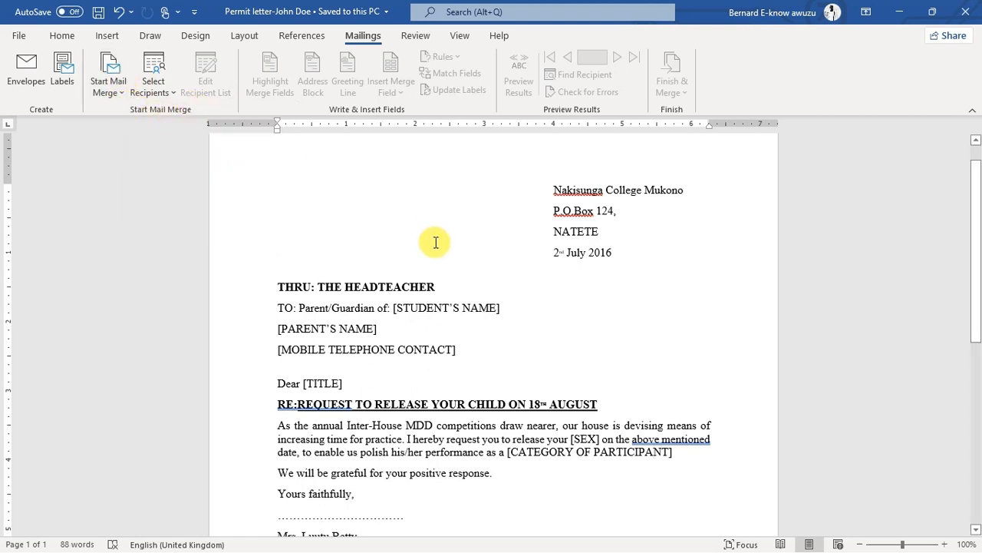
# - Start the Step-by-Step Mail Merge Wizard for the permit letter
pyautogui.click(121, 98)
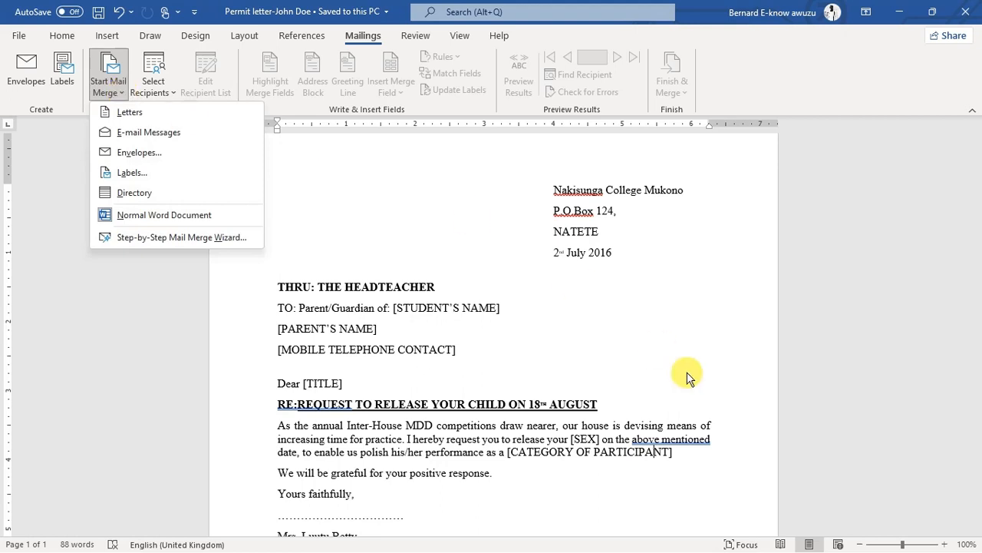
pyautogui.hotkey('ctrl', 'alt', 'd')
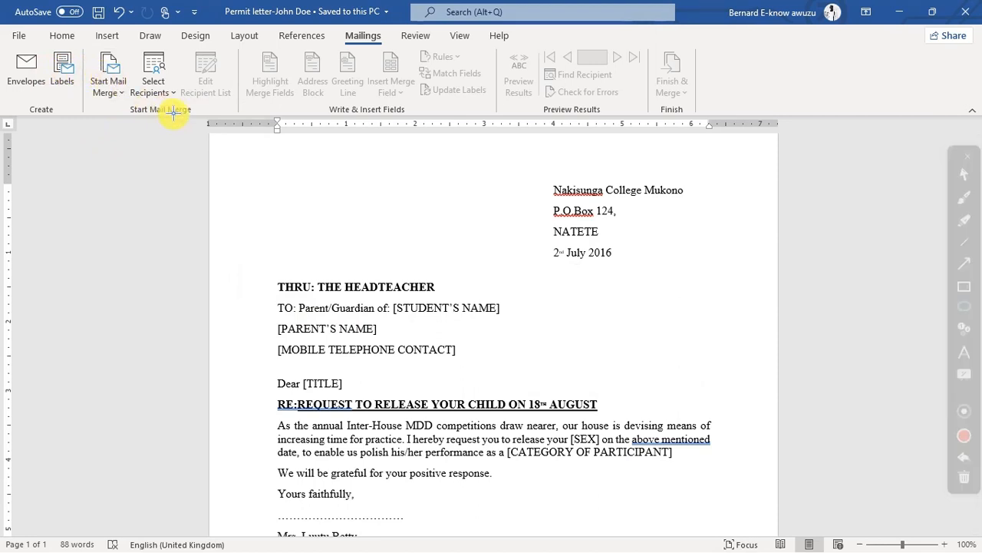
pyautogui.hotkey('ctrl', 'alt', 'd')
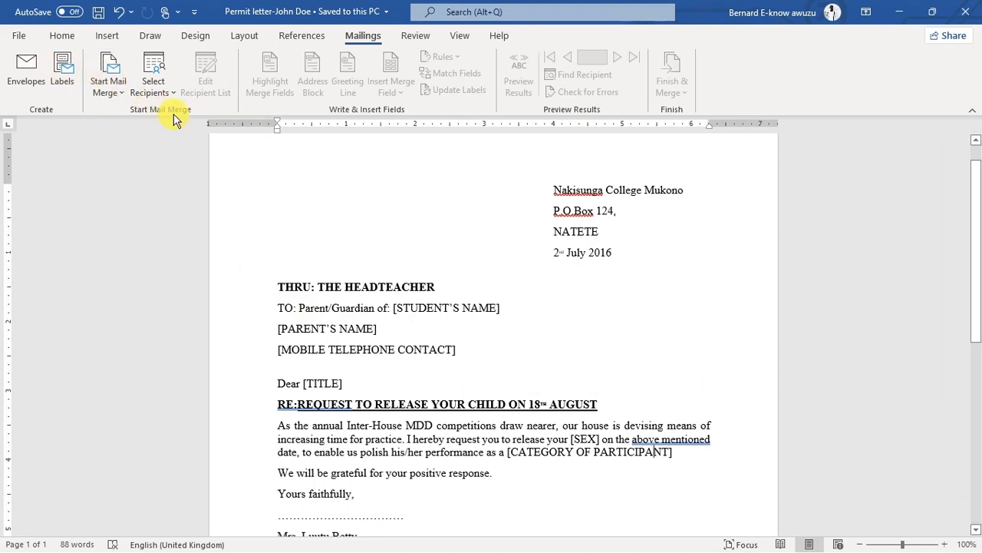
pyautogui.click(112, 82)
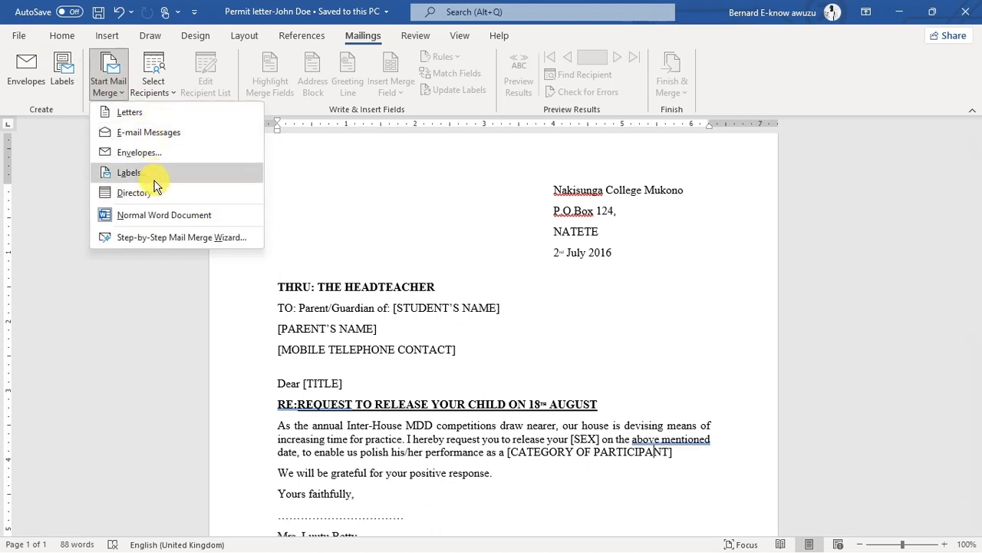
pyautogui.click(193, 238)
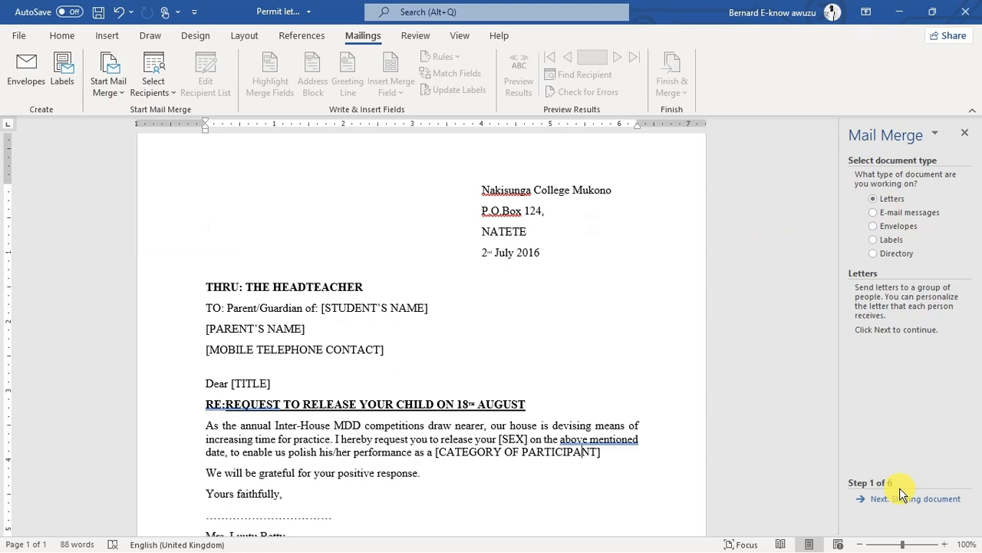
pyautogui.hotkey('ctrl', 'shift', '1')
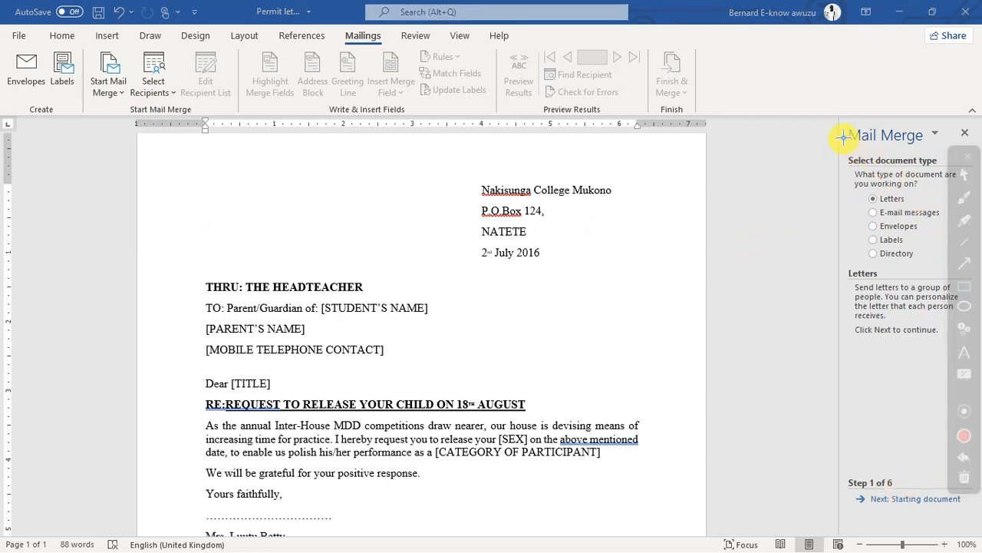
pyautogui.moveTo(833, 110)
pyautogui.mouseDown()
pyautogui.moveTo(903, 271)
pyautogui.moveTo(950, 540)
pyautogui.moveTo(978, 528)
pyautogui.mouseUp()
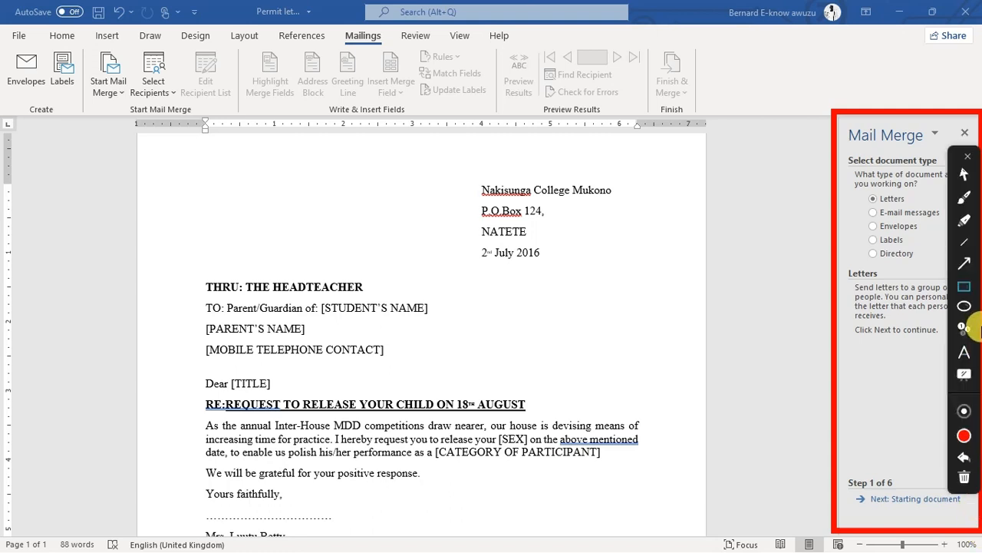
pyautogui.click(964, 263)
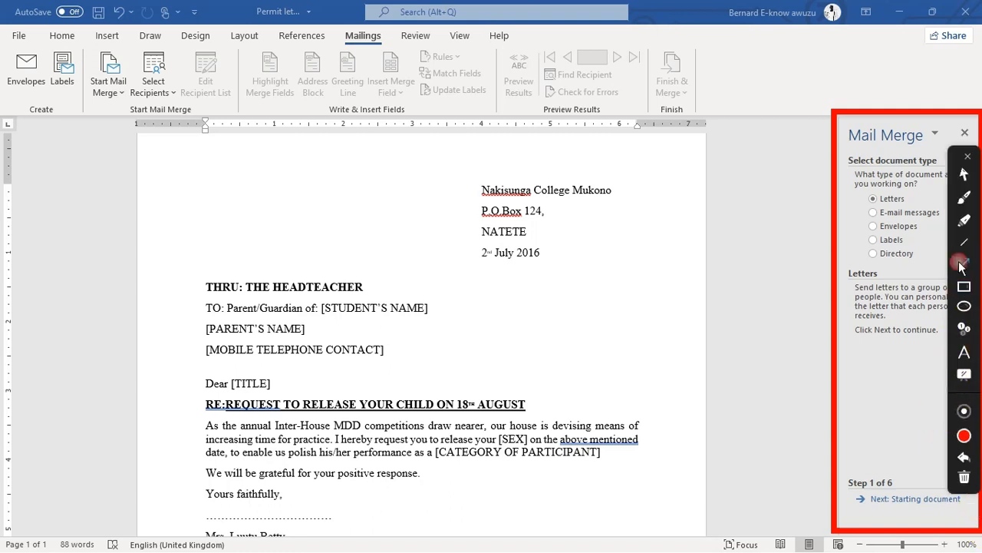
pyautogui.moveTo(55, 148); pyautogui.dragTo(109, 89)
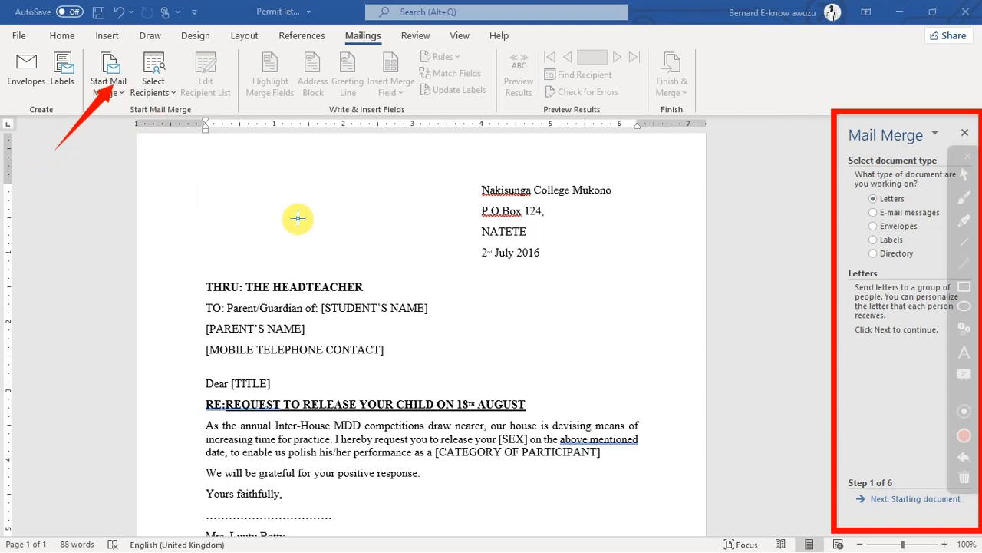
pyautogui.press('Escape')
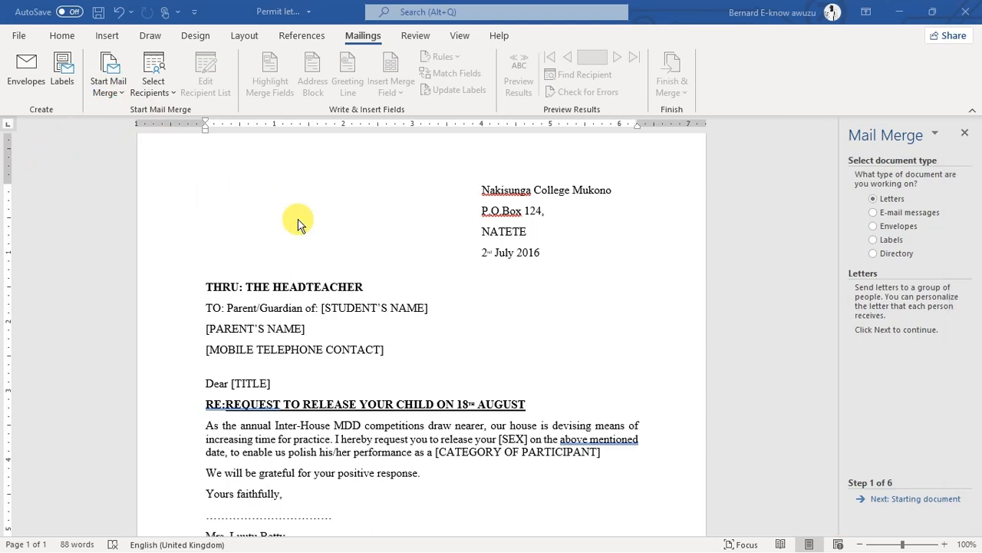
pyautogui.click(107, 88)
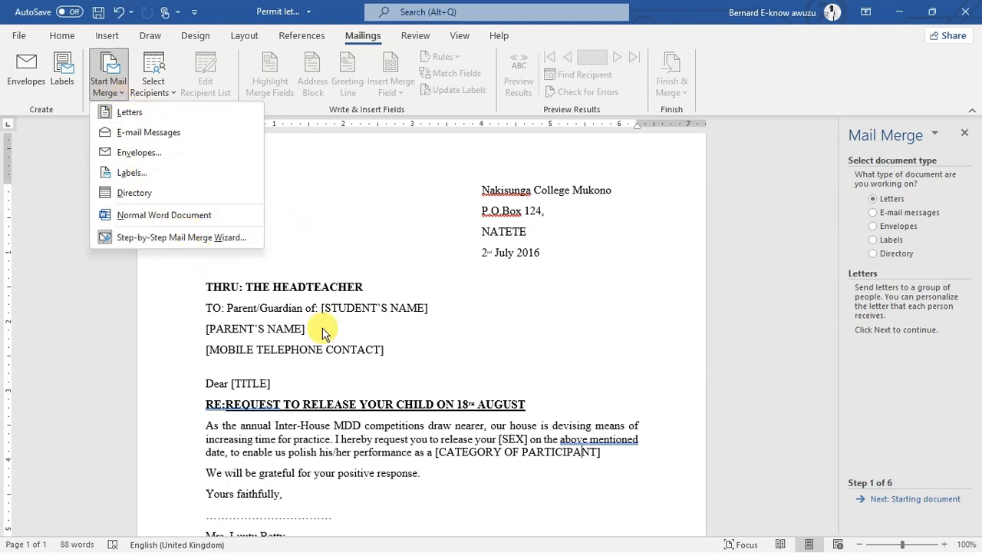
pyautogui.click(724, 322)
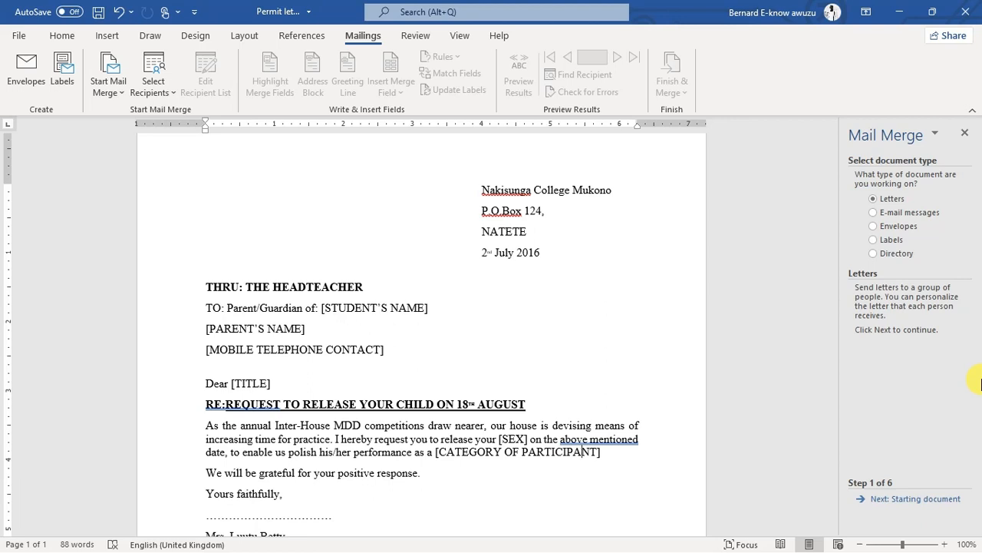
# - Try the e-mail messages, envelopes and labels document types in the merge wizard and reselect Letters
pyautogui.click(912, 212)
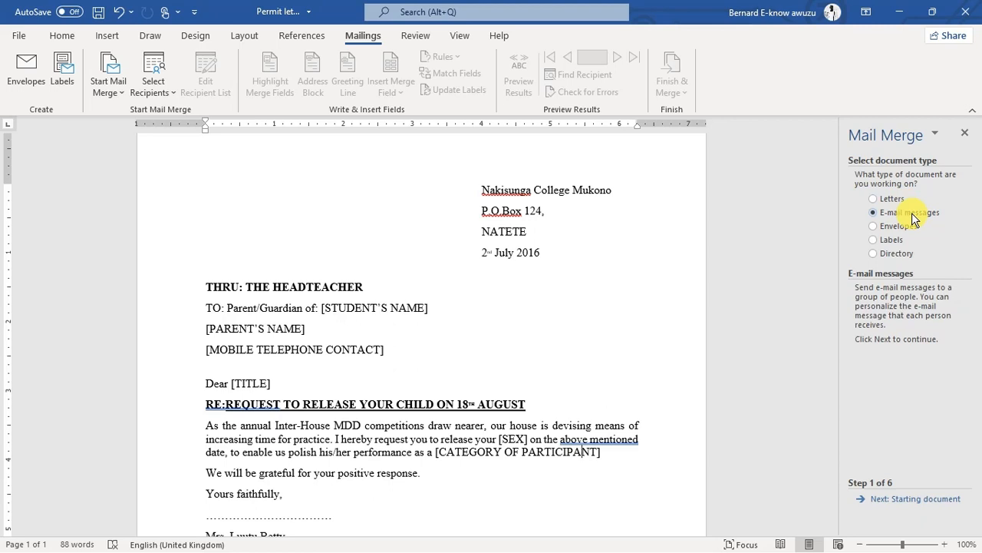
pyautogui.click(909, 227)
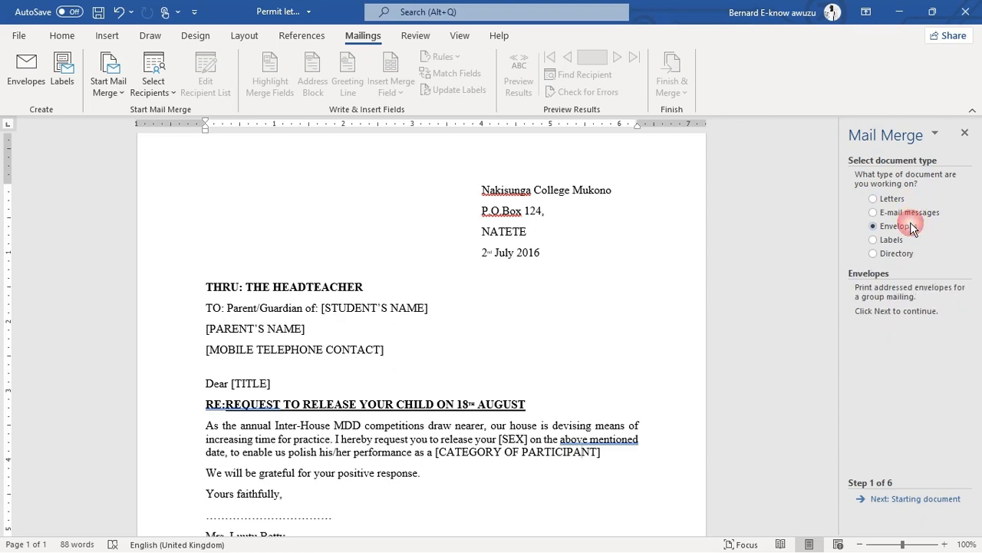
pyautogui.click(892, 239)
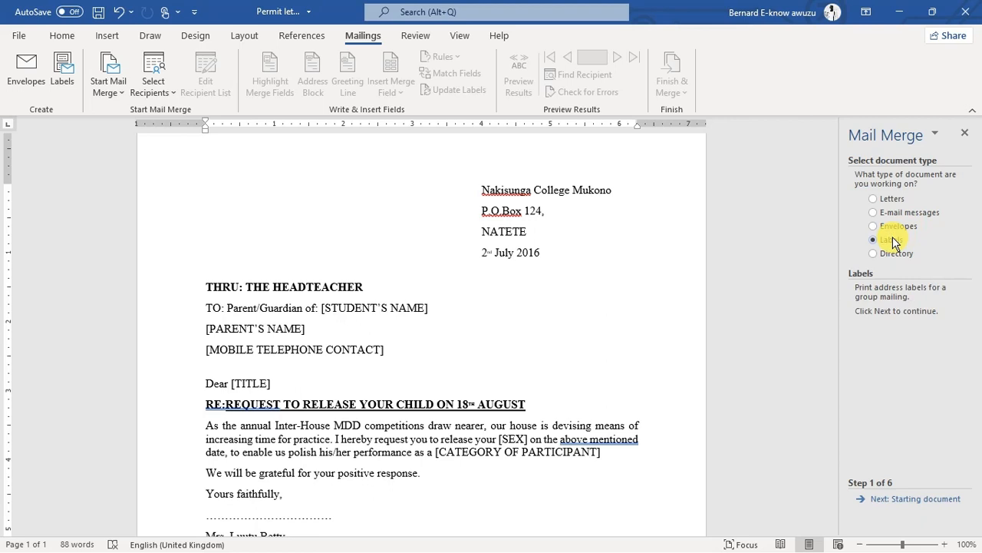
pyautogui.click(889, 201)
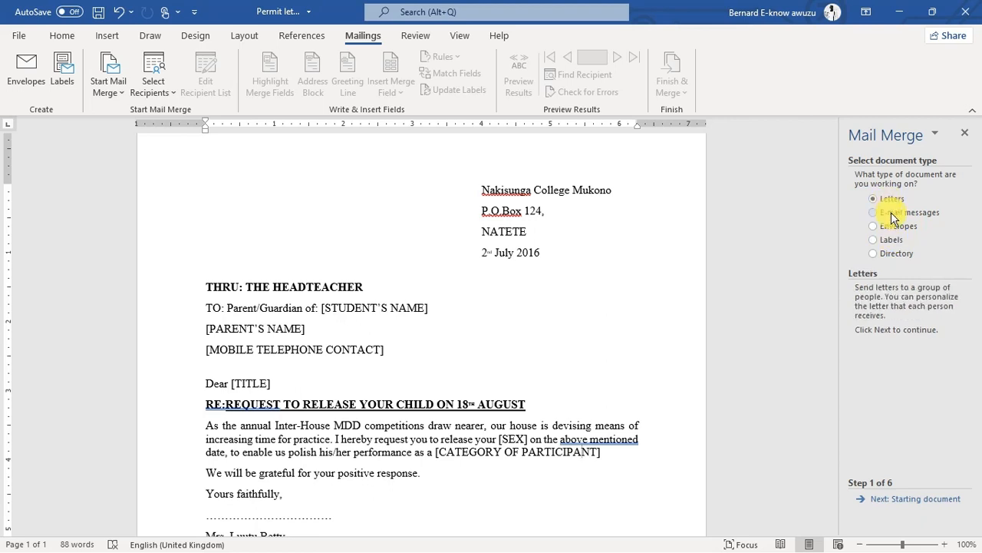
# - Continue the wizard to the starting document choice and select Start from a template
pyautogui.click(900, 503)
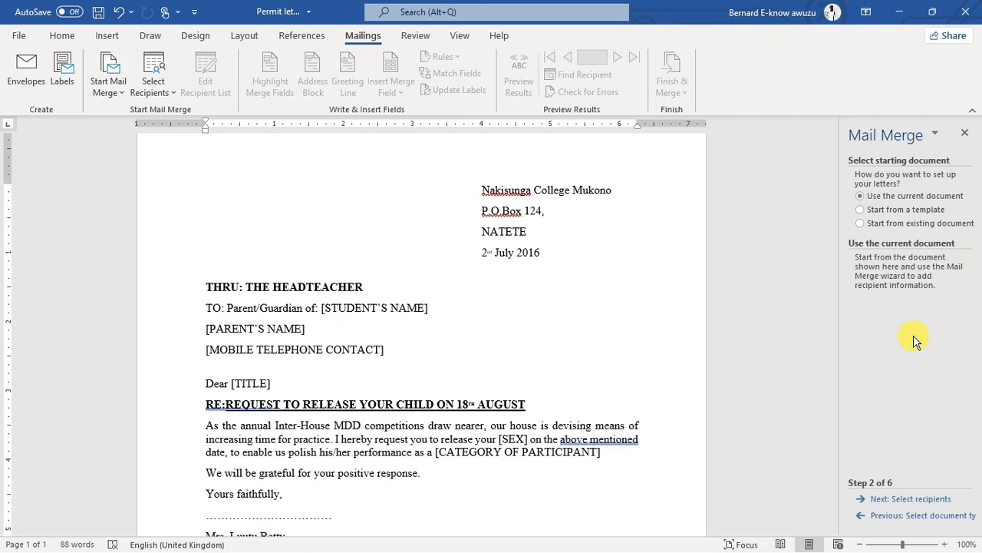
pyautogui.click(882, 197)
pyautogui.click(894, 211)
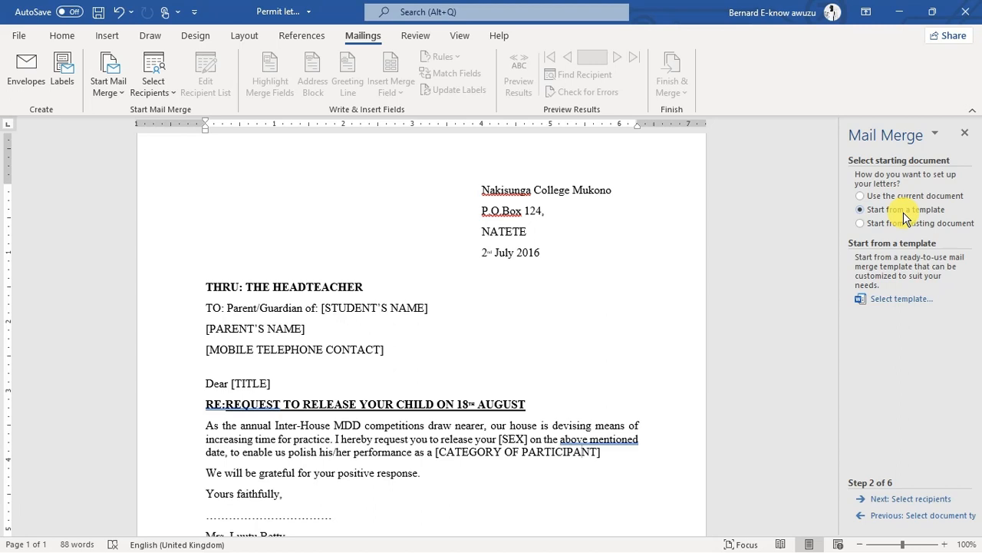
# - Create a new blank document and search the online templates for "letter"
pyautogui.hotkey('ctrl', 'n')
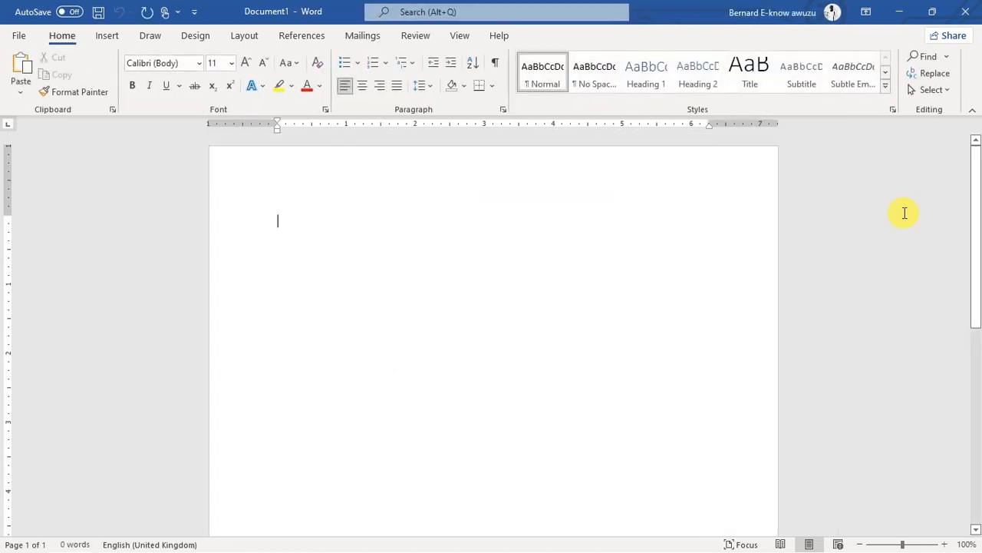
pyautogui.click(18, 37)
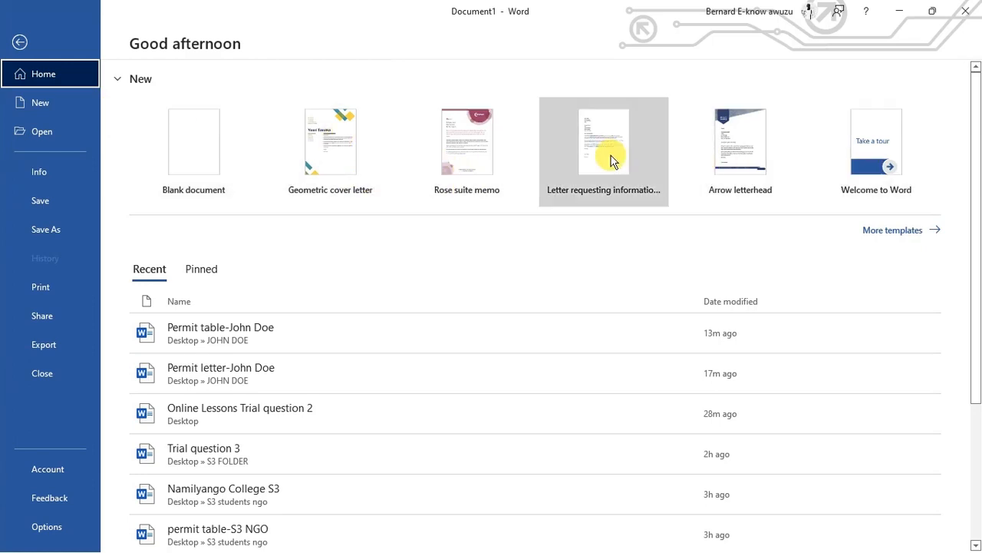
pyautogui.click(880, 230)
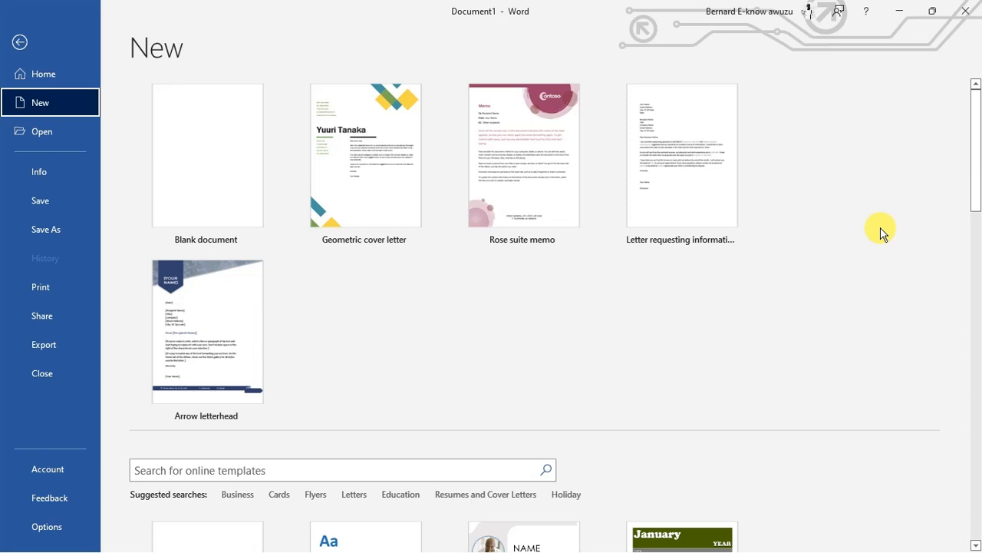
pyautogui.scroll(-2, 880, 227)
pyautogui.scroll(-3, 880, 227)
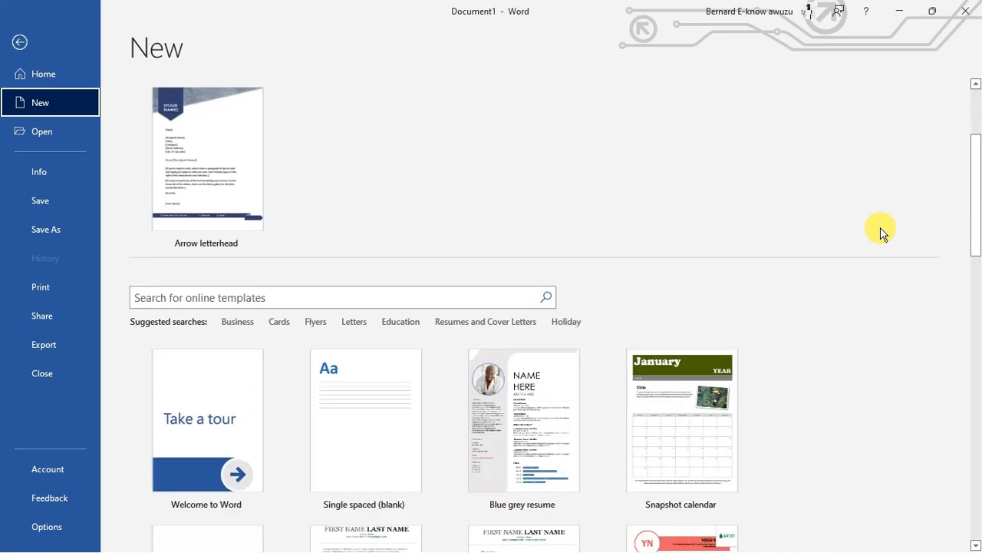
pyautogui.click(300, 297)
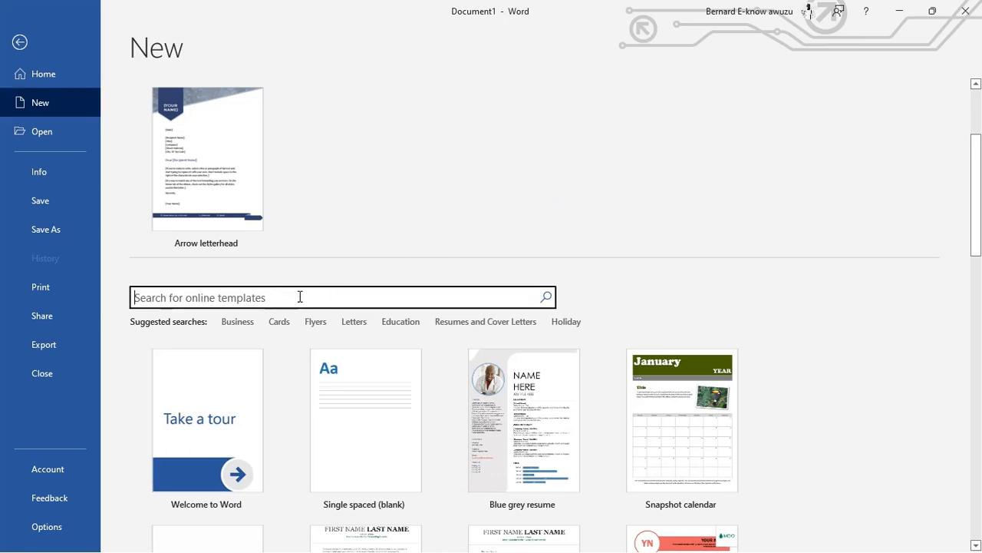
pyautogui.write('letter')
pyautogui.press('Return')
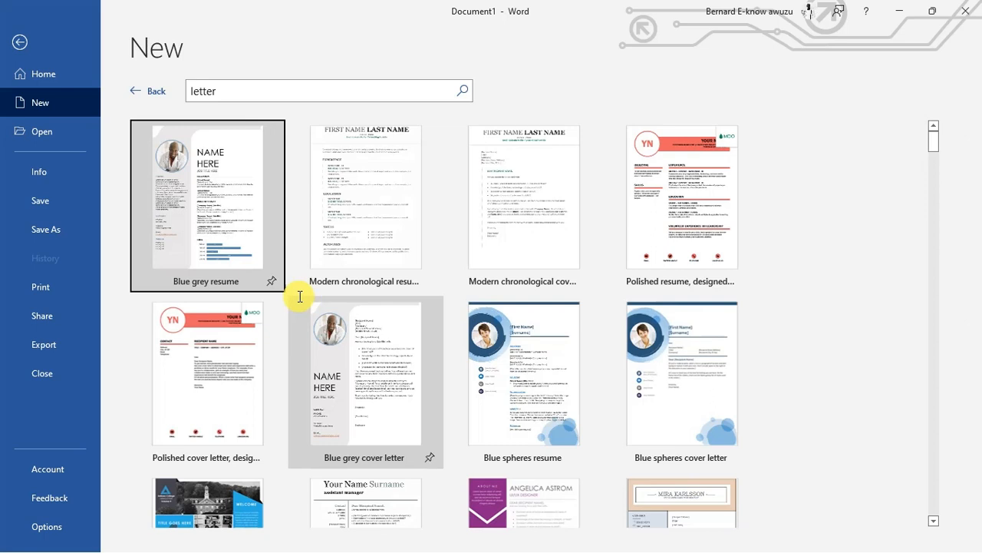
# - Create a document from the Blue grey cover letter template
pyautogui.scroll(-3, 301, 296)
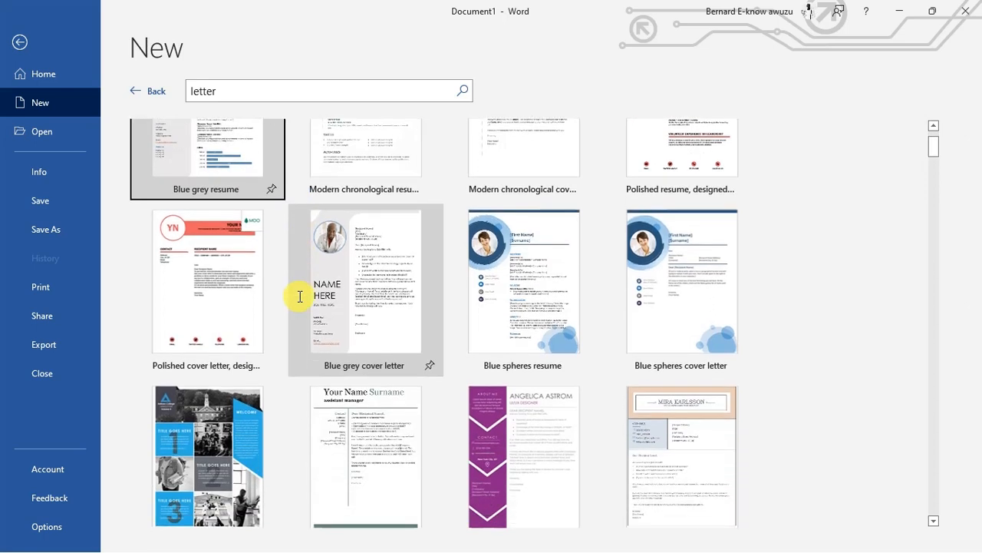
pyautogui.click(409, 332)
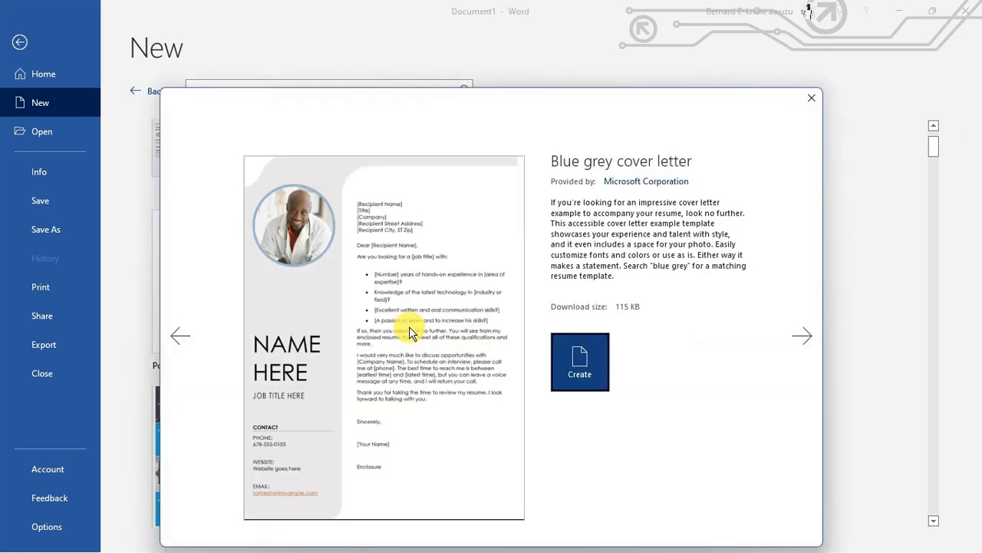
pyautogui.click(598, 373)
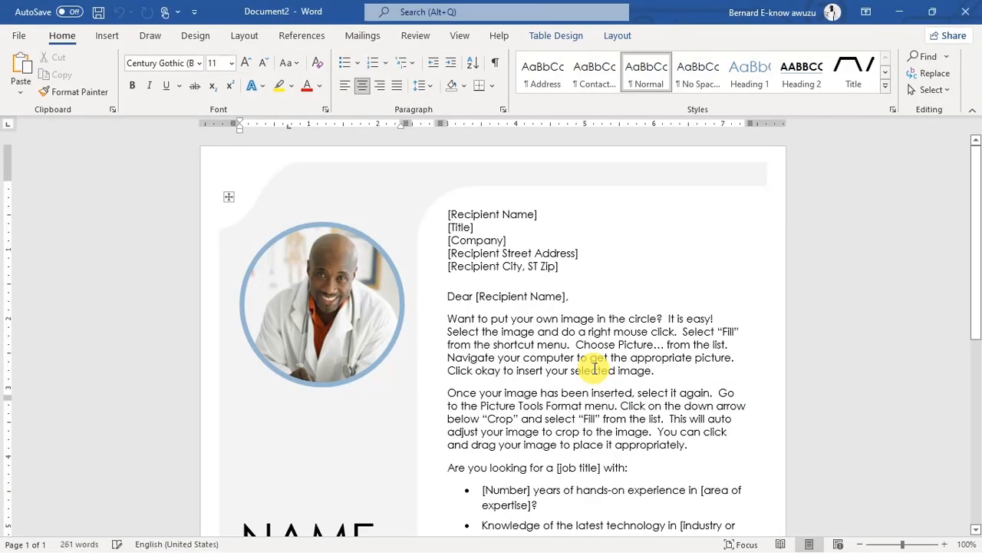
# - Examine the cover letter template's picture, recipient lines and body text, and close that document
pyautogui.scroll(-3, 595, 372)
pyautogui.scroll(-6, 595, 369)
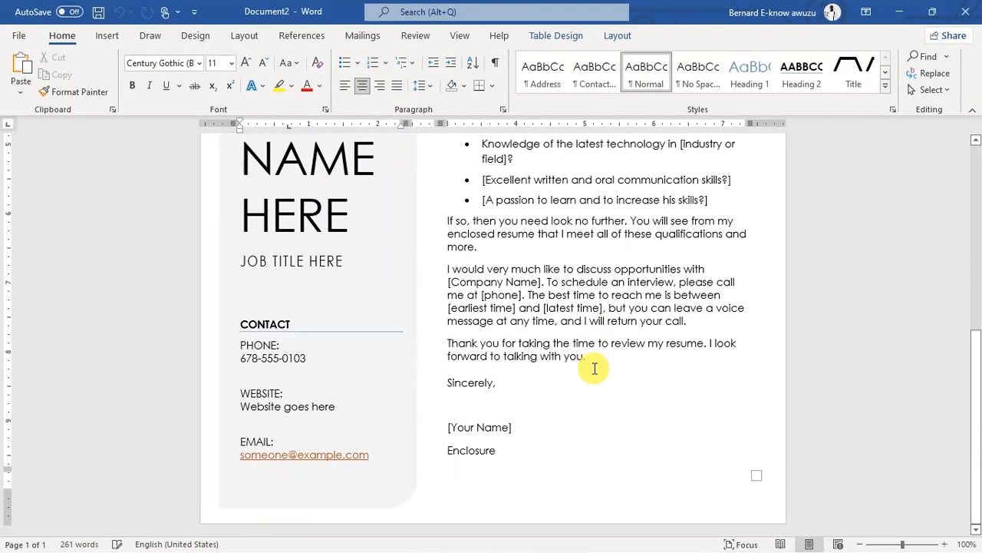
pyautogui.scroll(8, 595, 369)
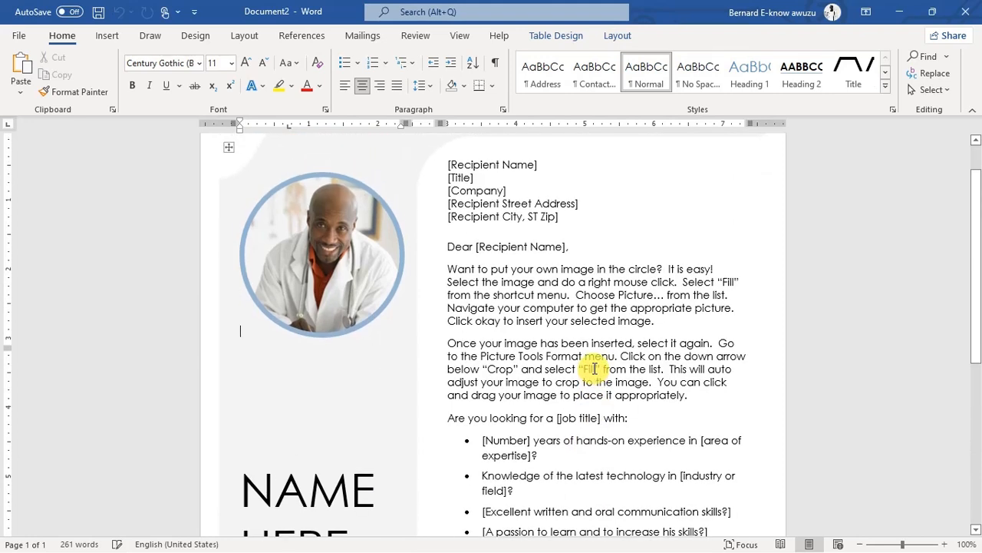
pyautogui.click(369, 268)
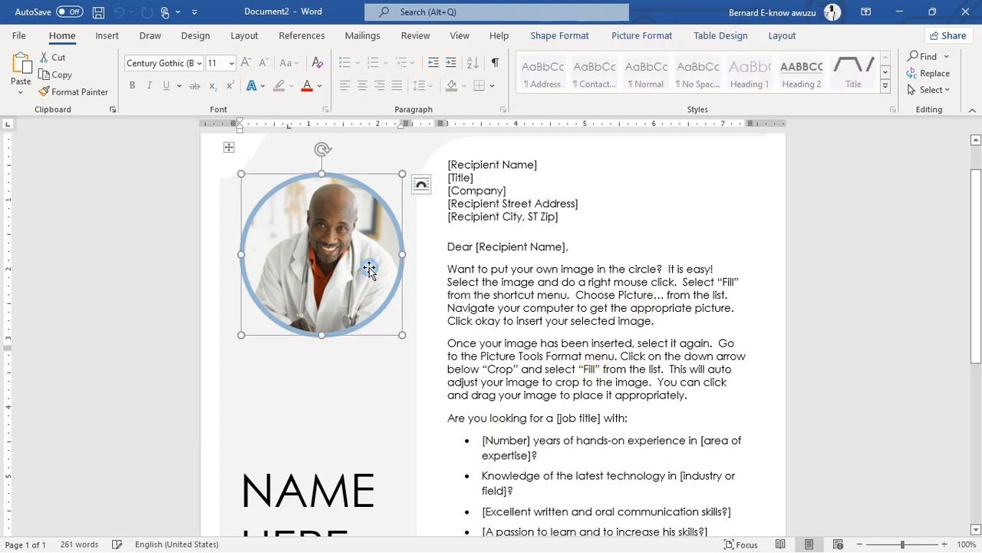
pyautogui.rightClick(370, 268)
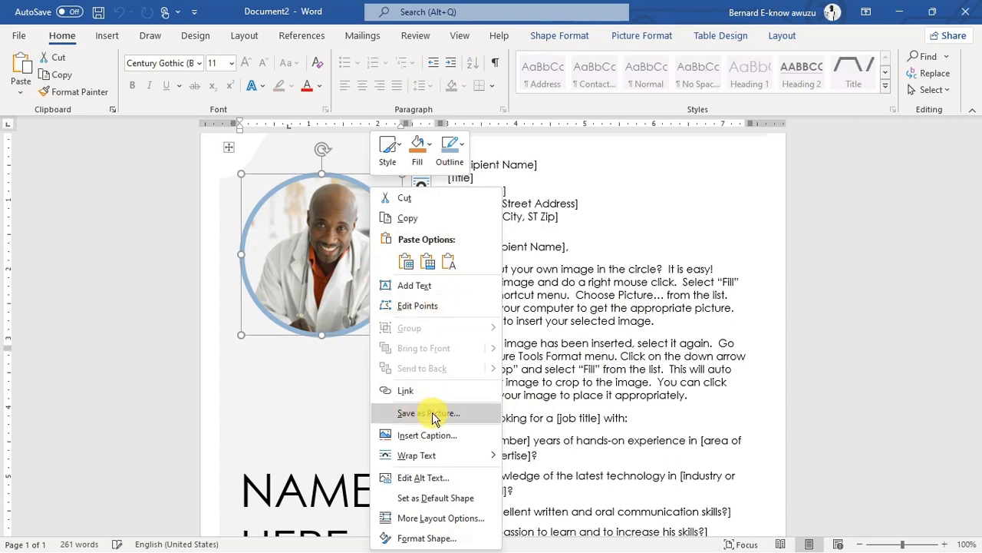
pyautogui.click(318, 351)
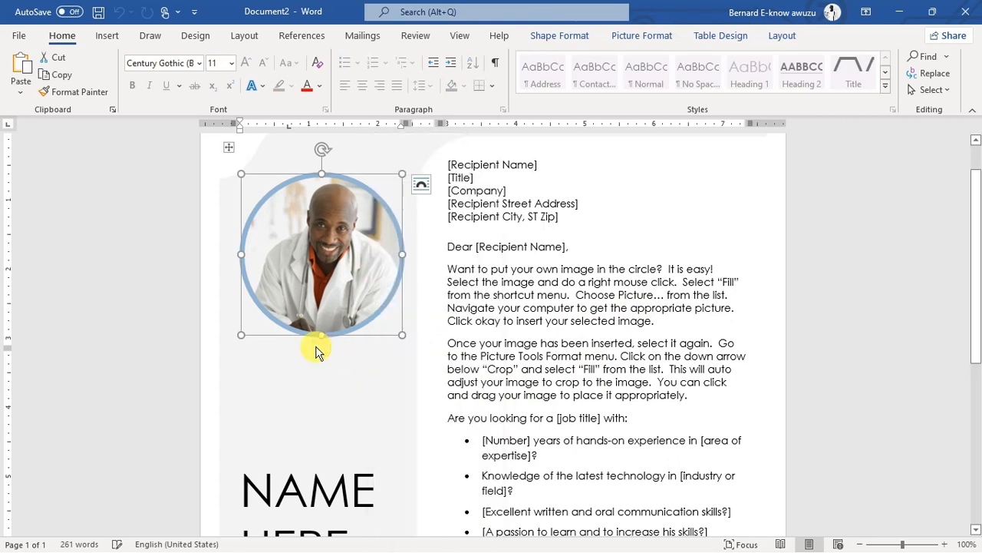
pyautogui.moveTo(576, 217); pyautogui.dragTo(470, 162)
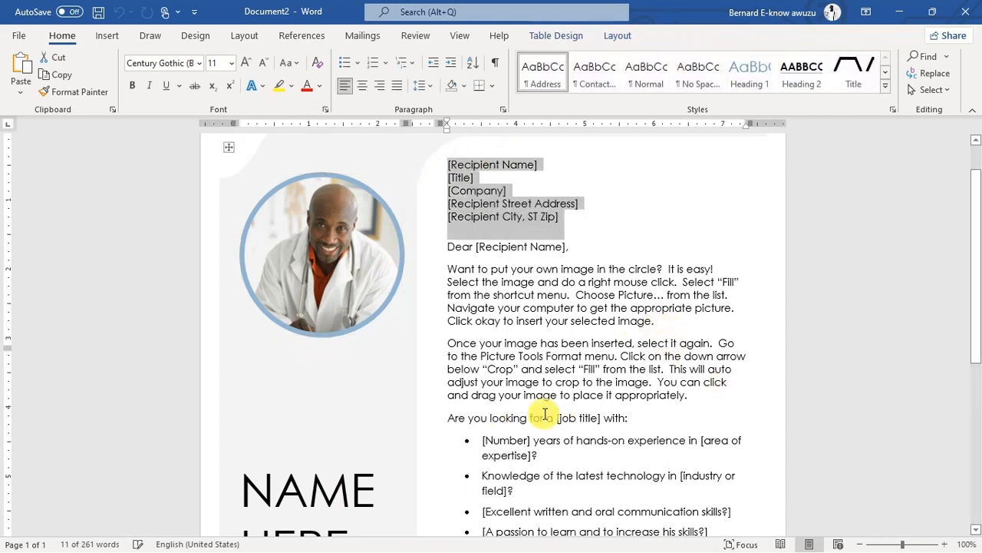
pyautogui.scroll(-4, 545, 414)
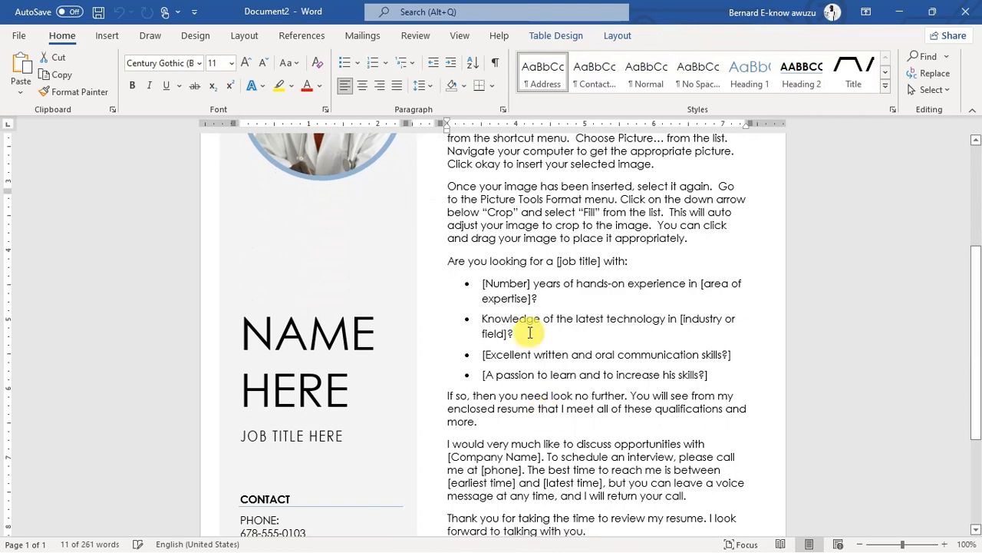
pyautogui.click(963, 10)
pyautogui.click(566, 363)
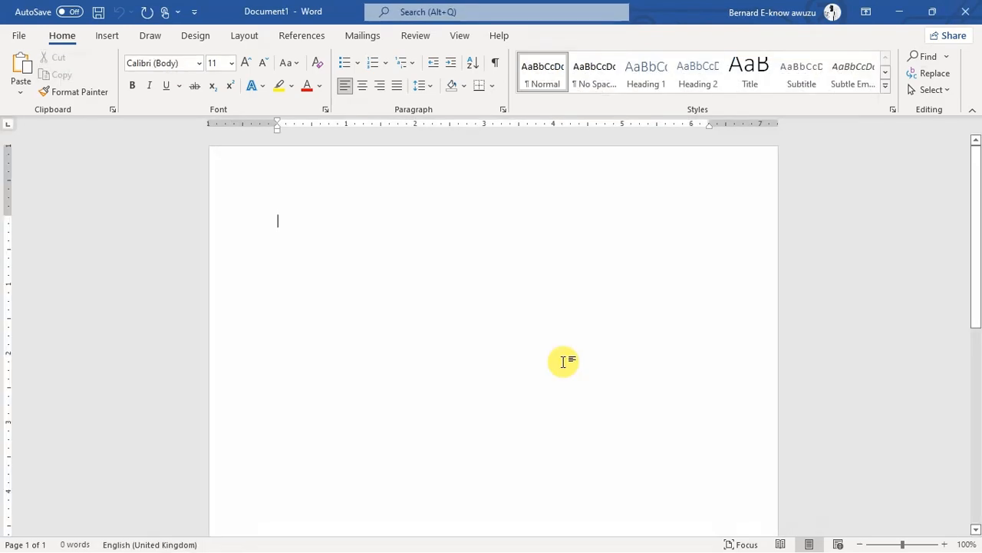
# - Switch back to the permit letter, use the current document as the starting document, and advance the wizard to recipient selection
pyautogui.hotkey('alt', 'Tab')
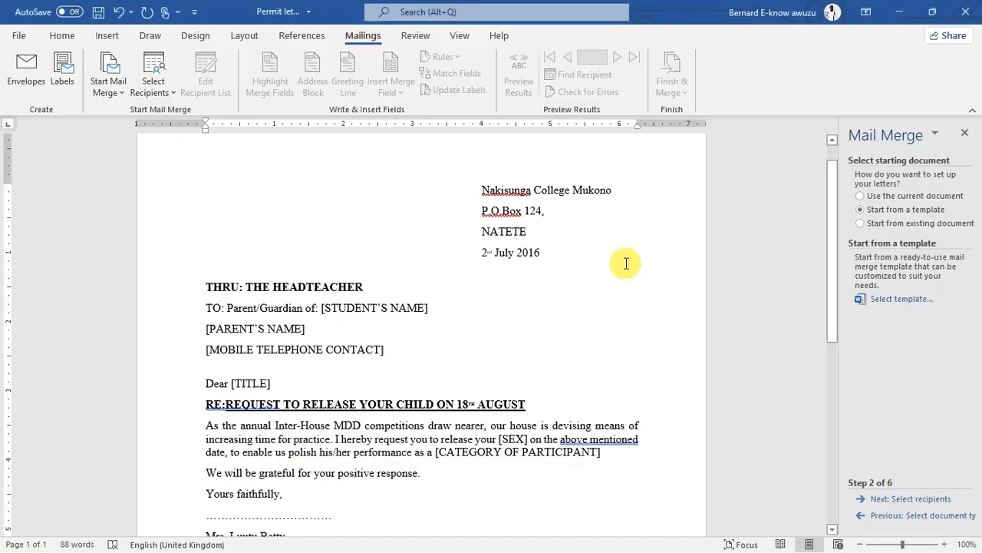
pyautogui.click(887, 197)
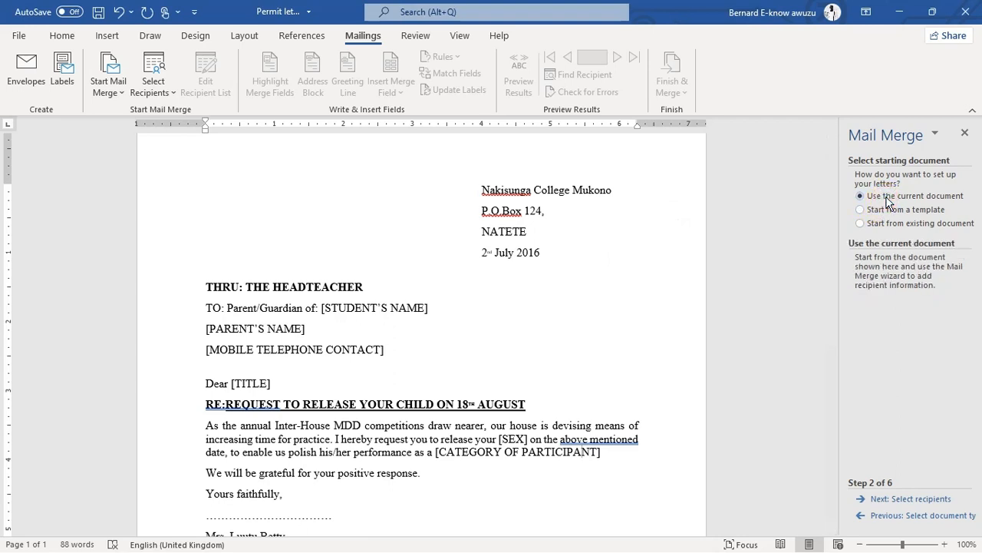
pyautogui.click(901, 499)
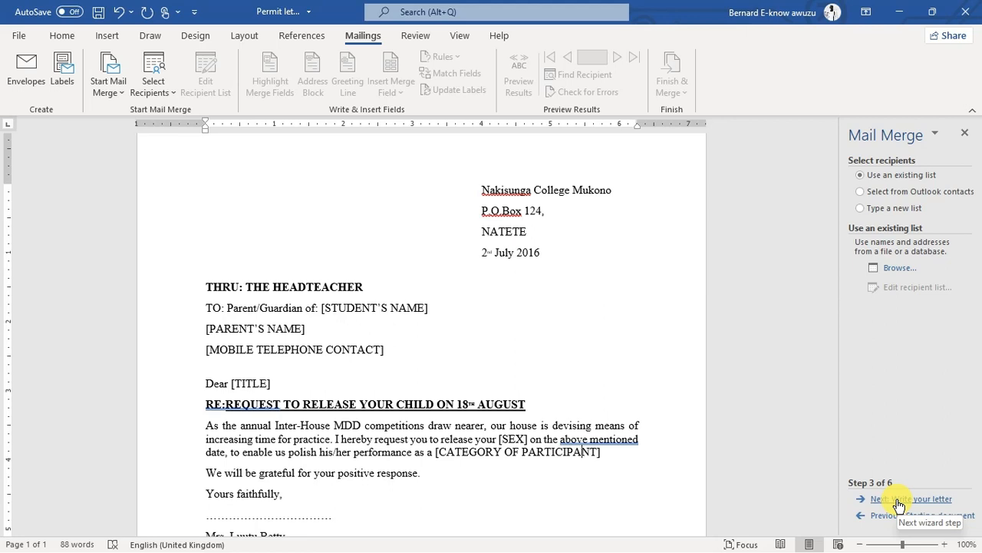
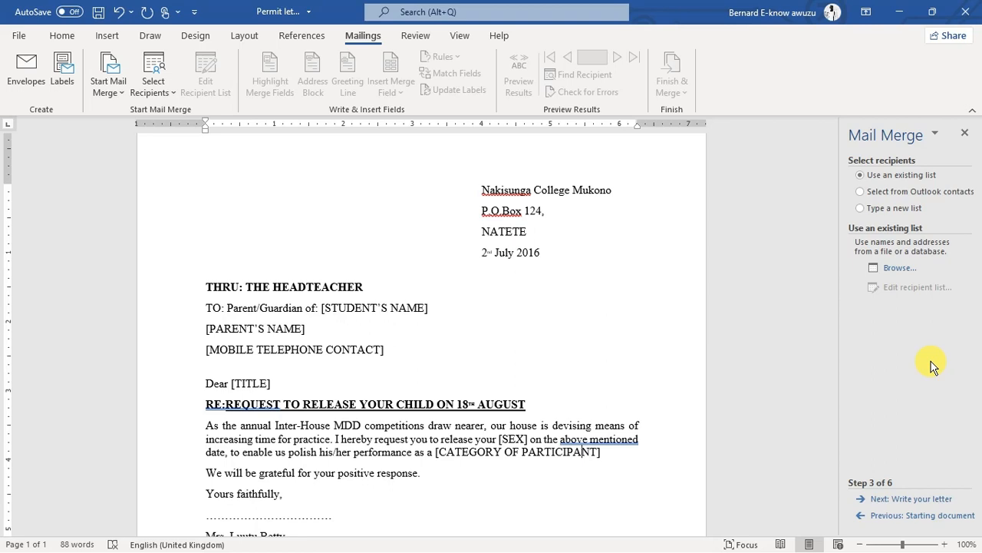
# - Examine the blank address list offered for typing new recipients, and cancel it without adding any entry
pyautogui.click(903, 207)
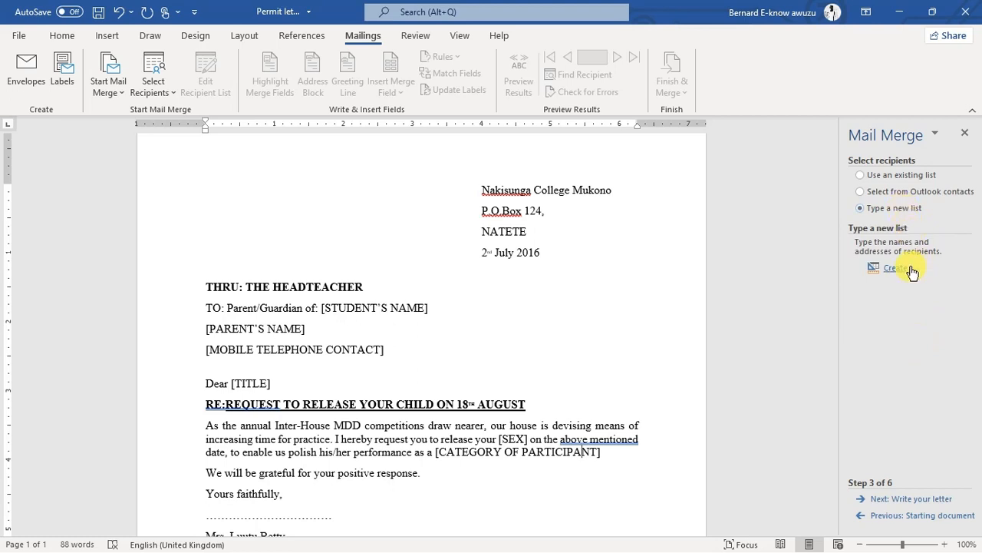
pyautogui.click(898, 271)
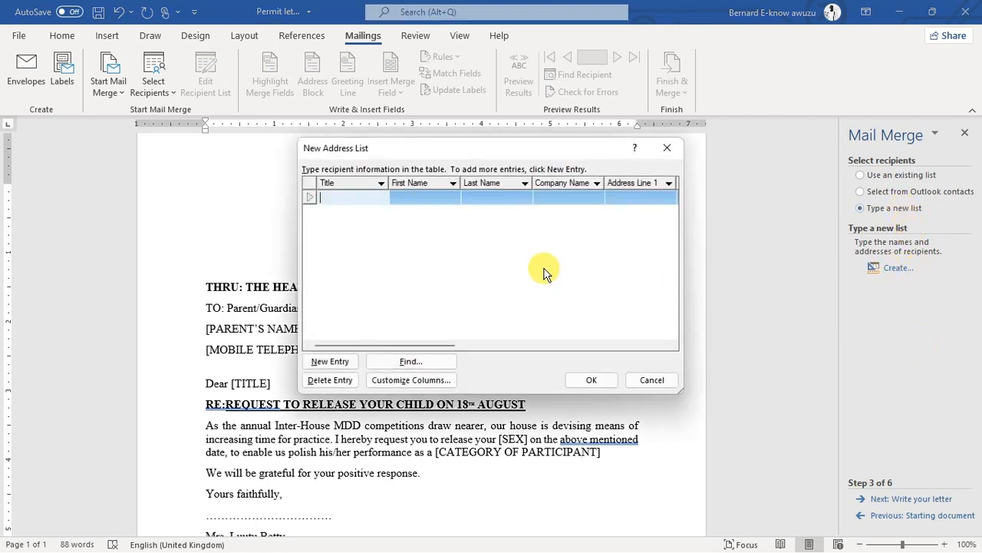
pyautogui.click(364, 186)
pyautogui.click(402, 228)
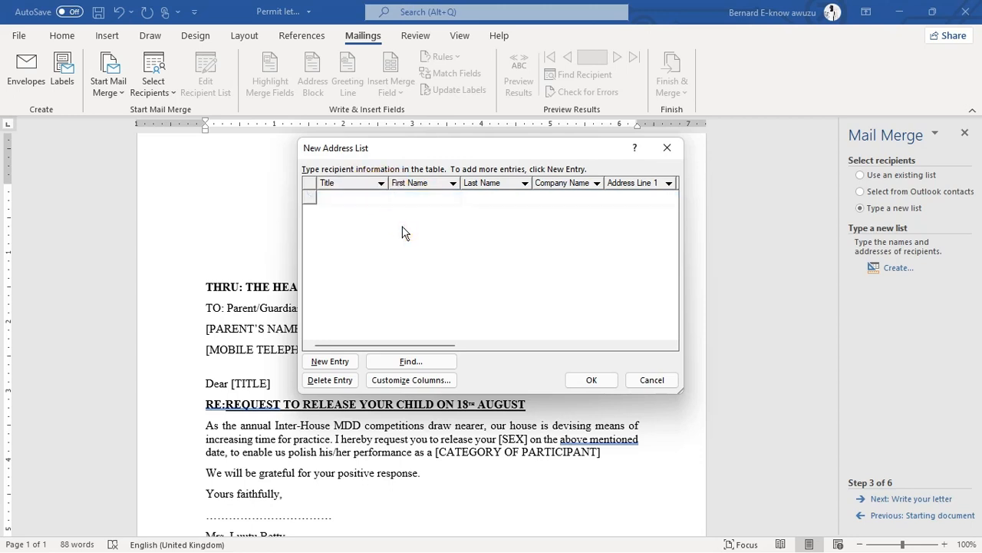
pyautogui.click(358, 201)
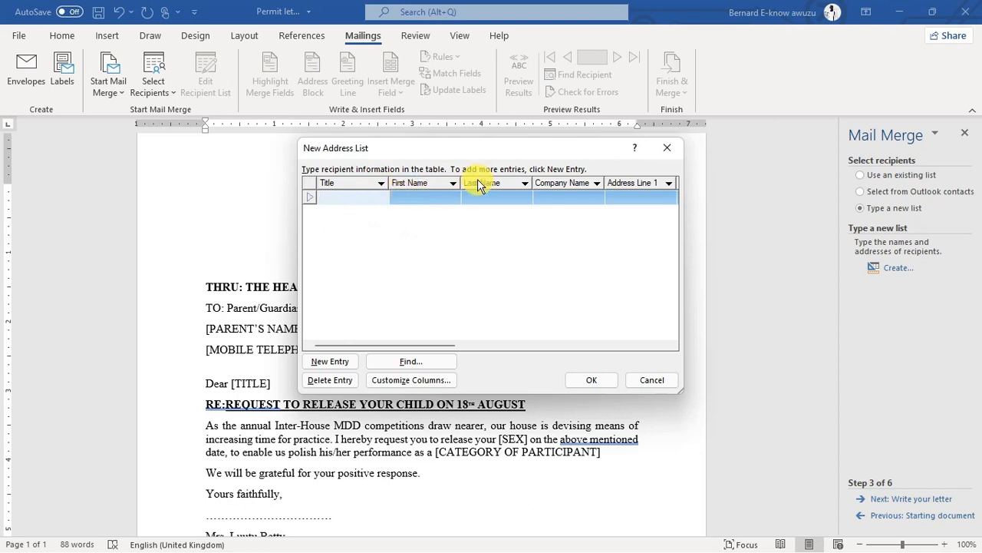
pyautogui.click(652, 383)
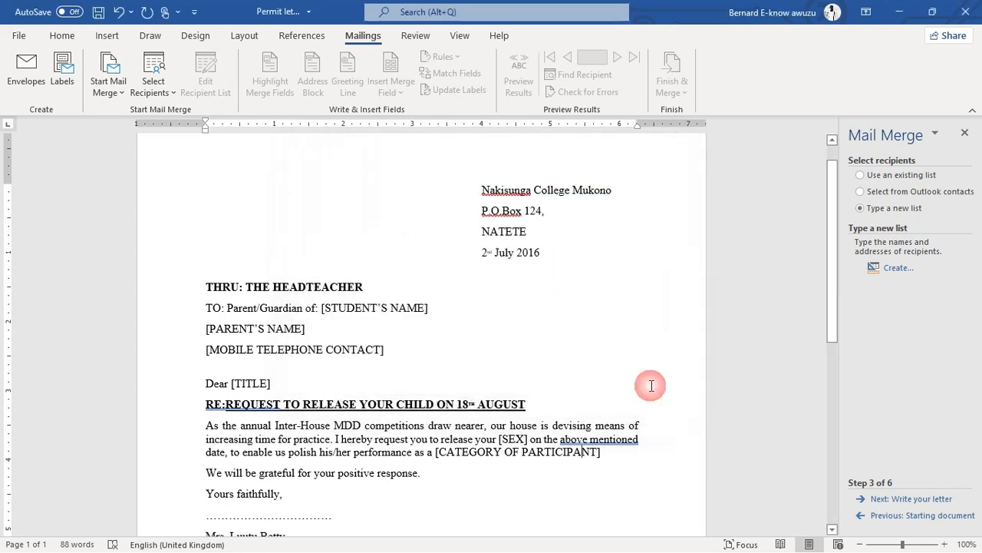
# - Choose to use an existing list and load the Permit table document from the candidate's Desktop folder as the data source
pyautogui.click(913, 177)
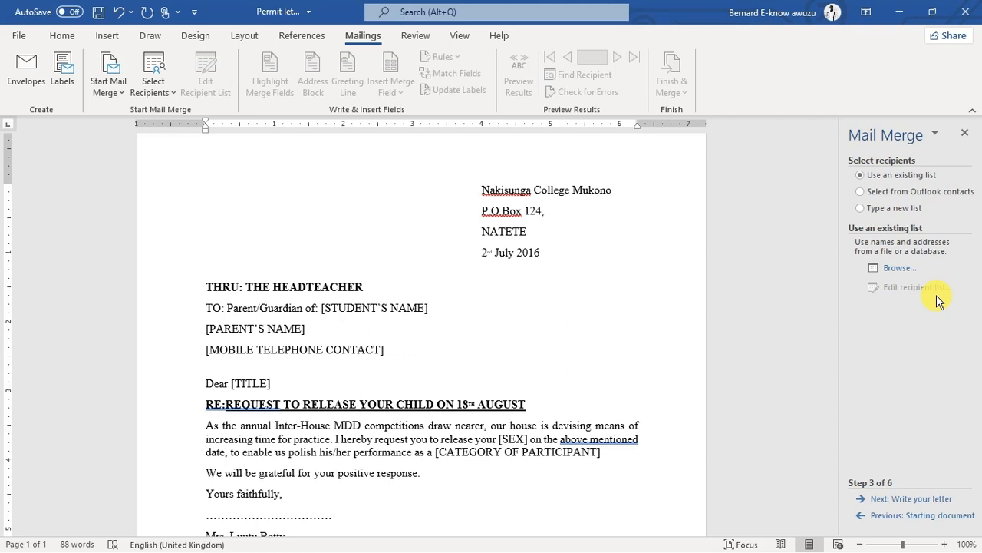
pyautogui.click(903, 273)
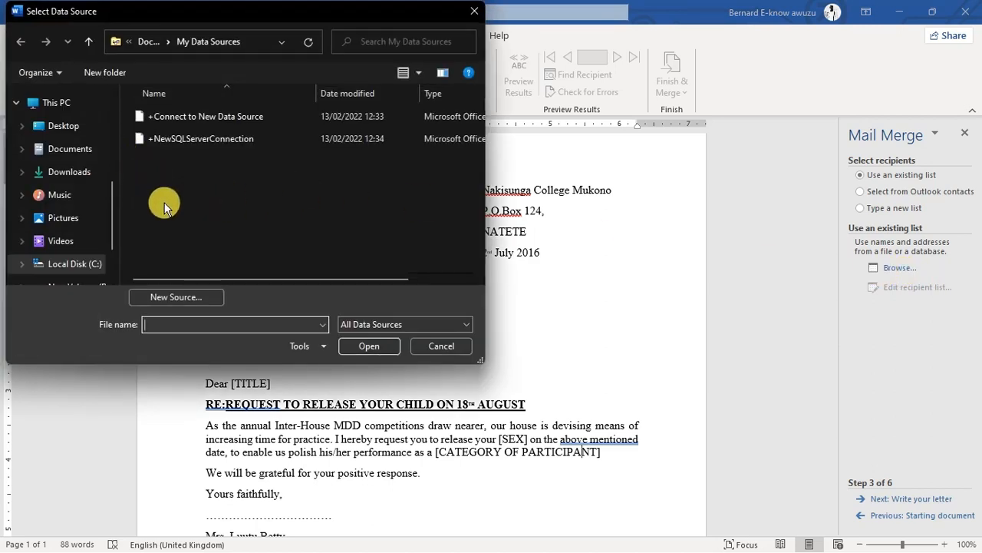
pyautogui.click(82, 131)
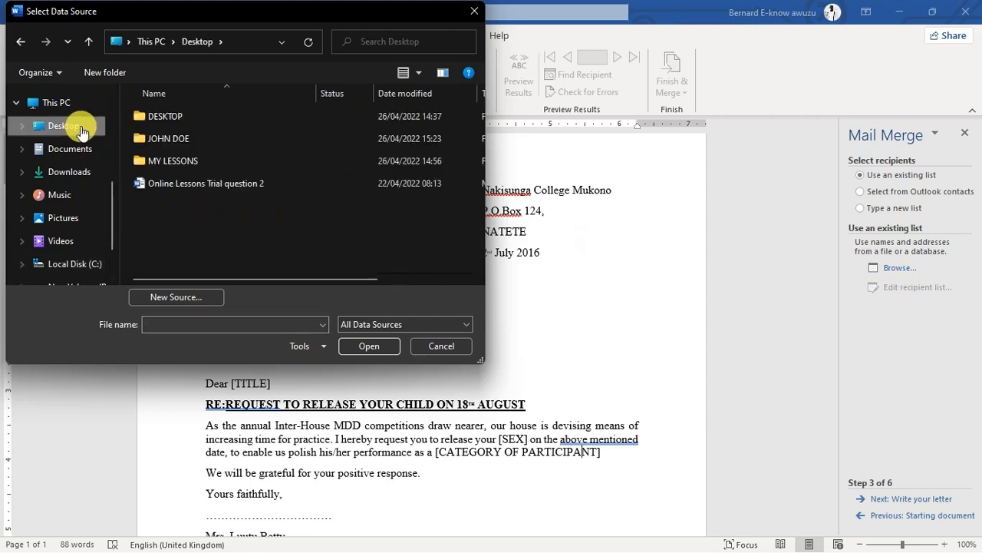
pyautogui.doubleClick(155, 140)
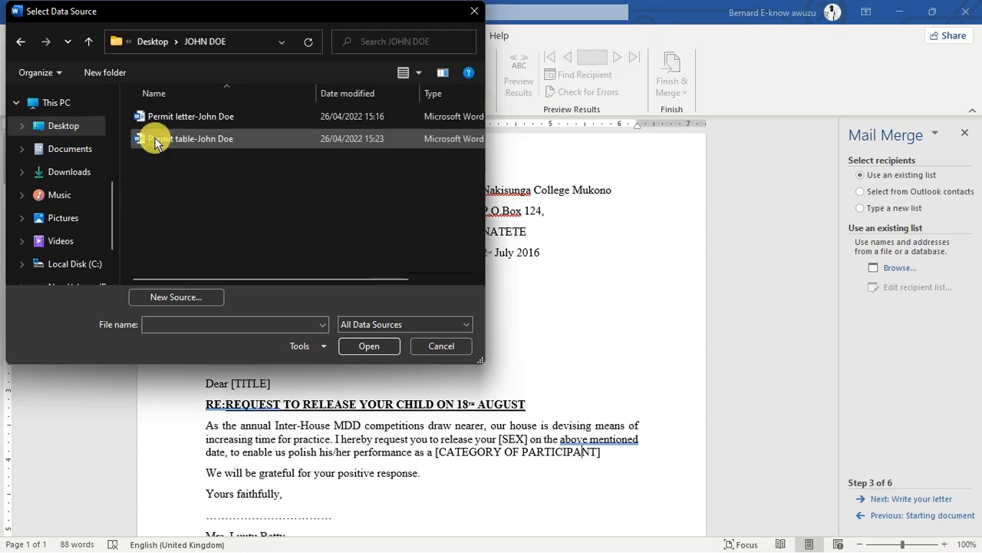
pyautogui.click(207, 142)
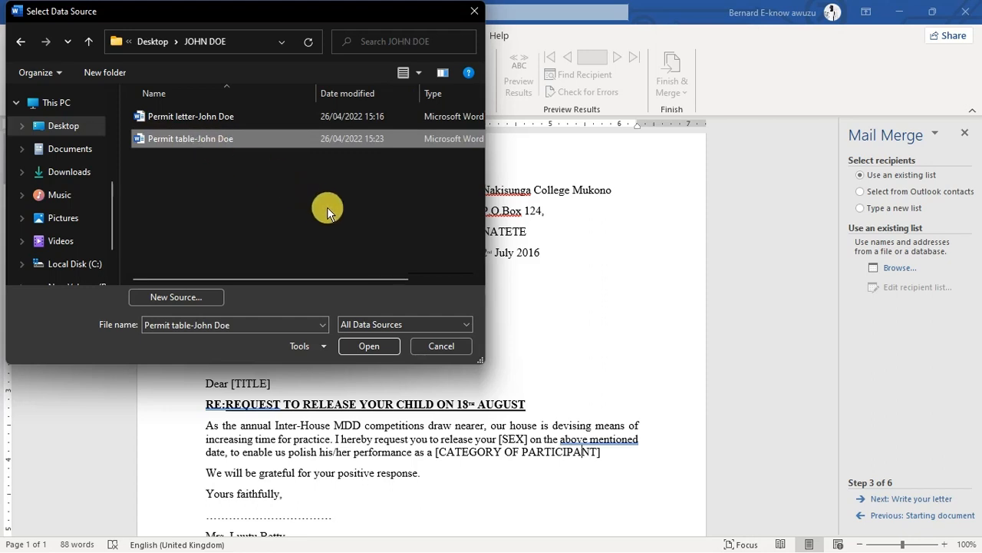
pyautogui.click(368, 347)
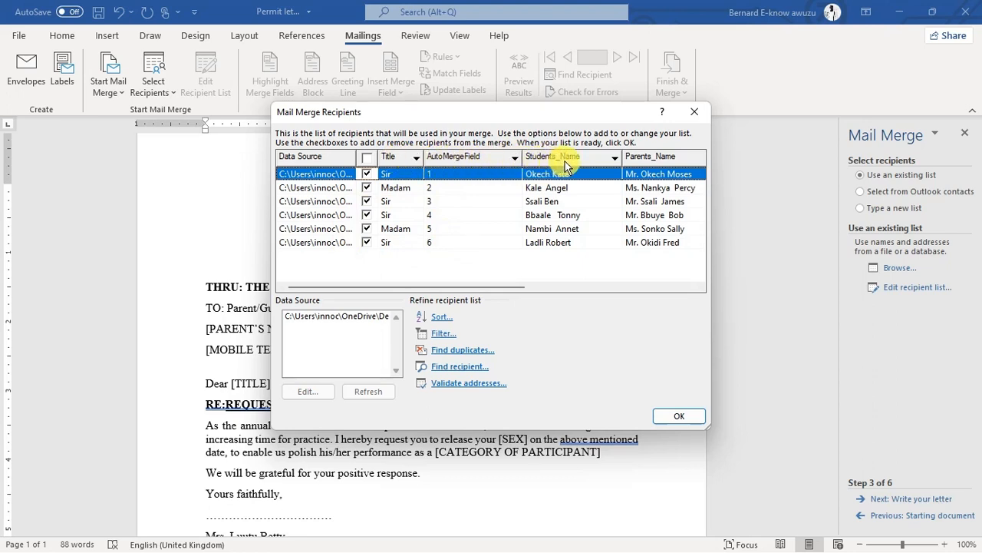
# - Review all recipient columns in the merge list, from Title through Category_of_Participant
pyautogui.hscroll(2, 568, 230)
pyautogui.hscroll(8, 568, 230)
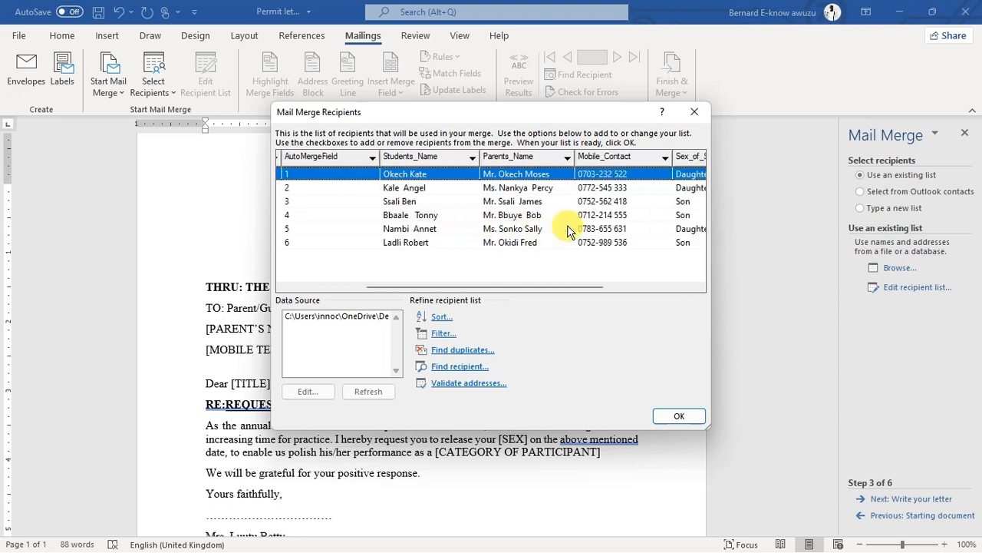
pyautogui.hscroll(5, 568, 230)
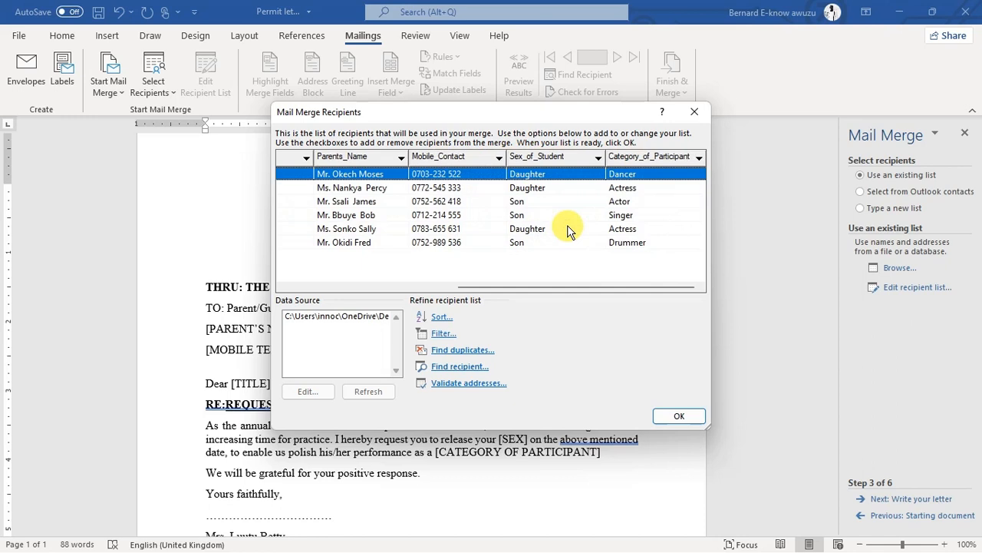
pyautogui.hscroll(-12, 568, 231)
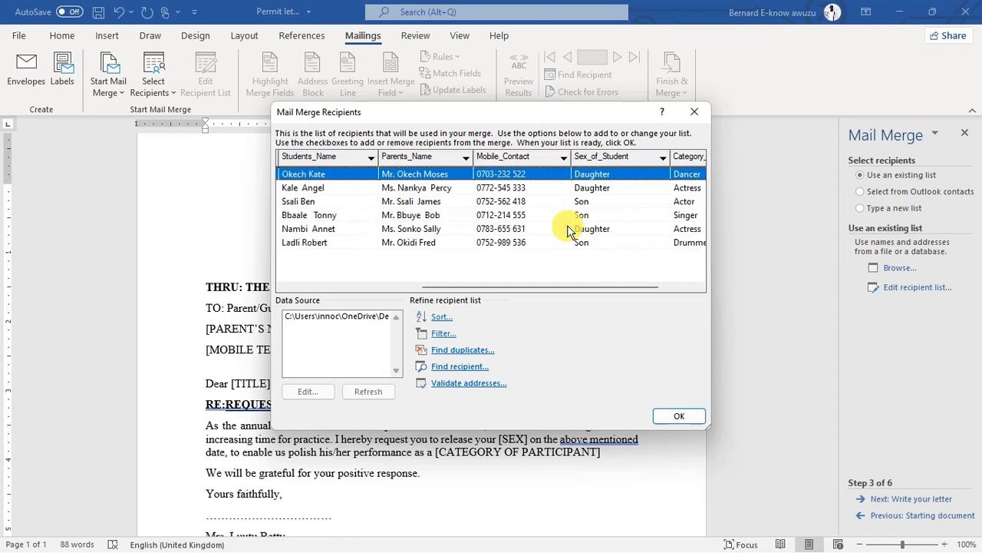
pyautogui.hscroll(-3, 568, 230)
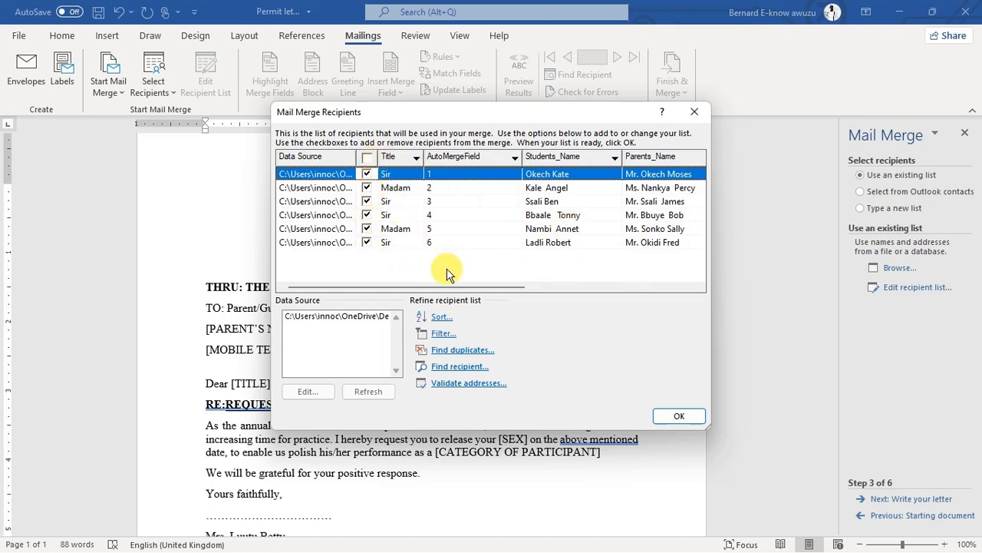
pyautogui.hotkey('ctrl', 'alt', 'd')
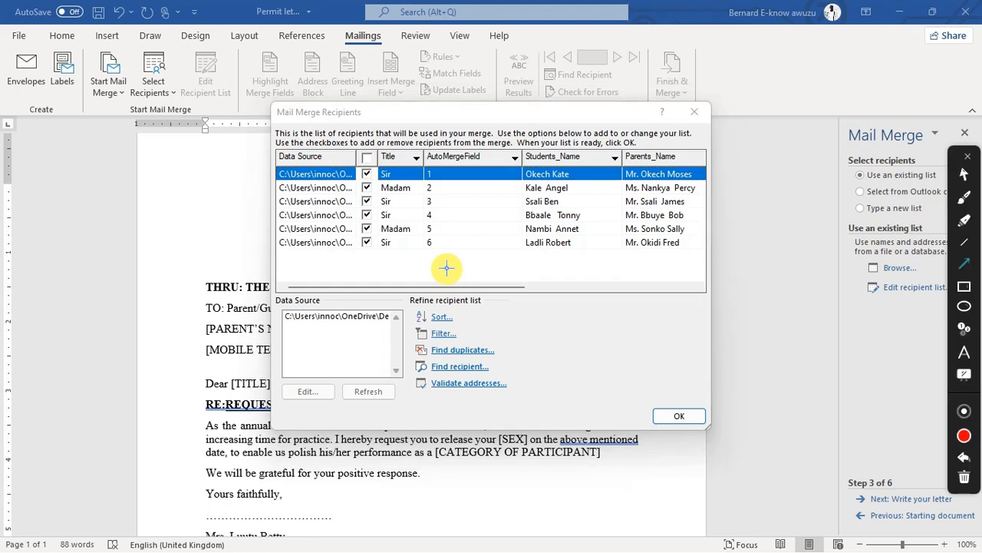
pyautogui.click(965, 288)
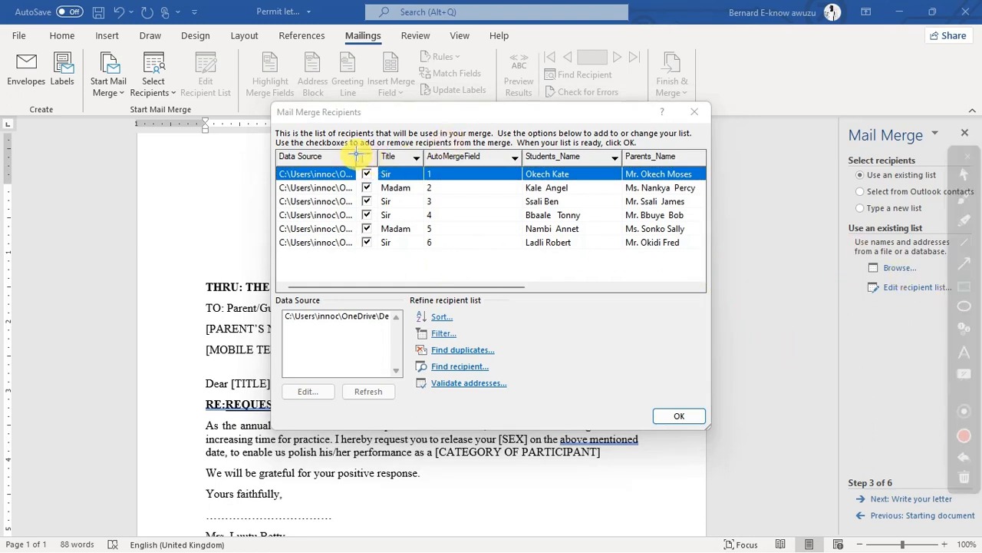
pyautogui.moveTo(351, 150)
pyautogui.mouseDown()
pyautogui.moveTo(386, 203)
pyautogui.moveTo(384, 253)
pyautogui.mouseUp()
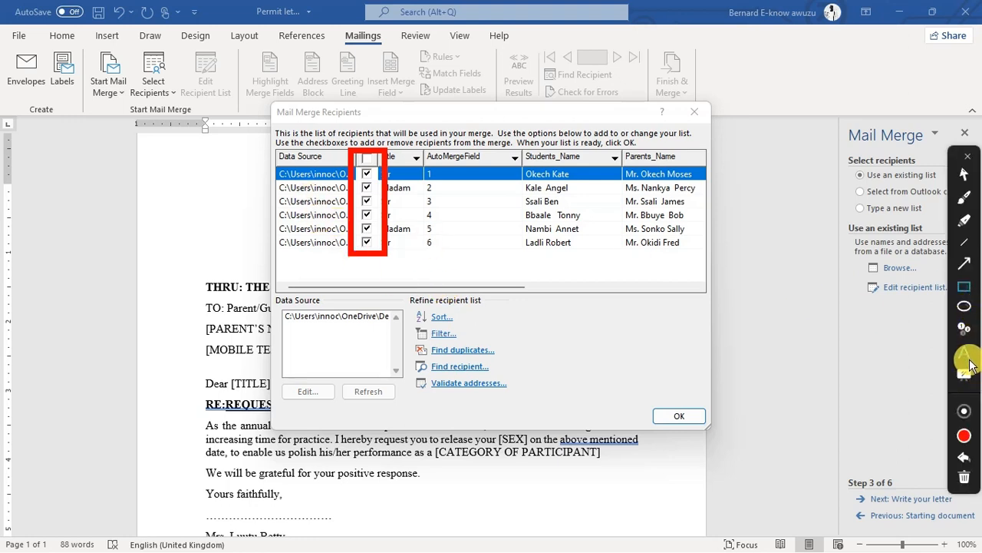
pyautogui.click(965, 437)
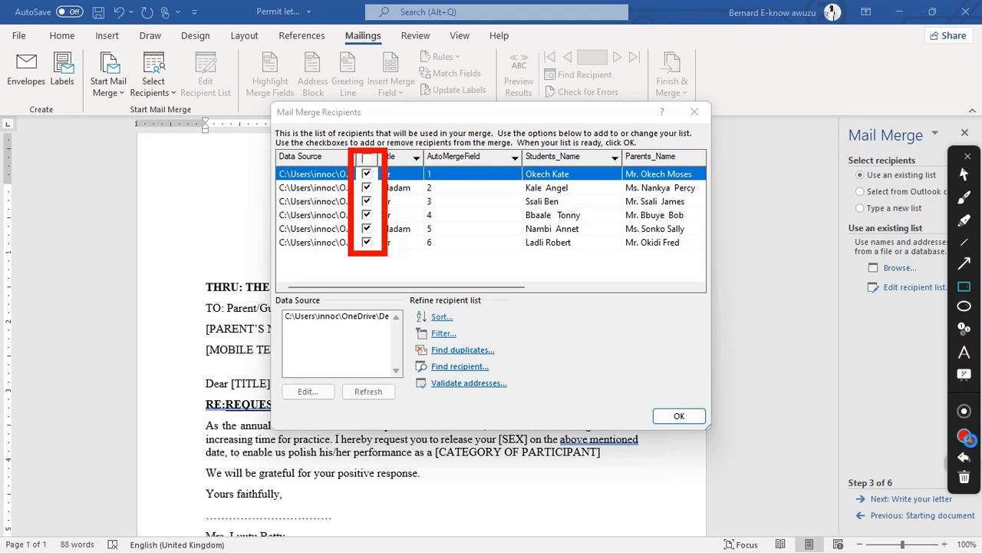
pyautogui.click(853, 233)
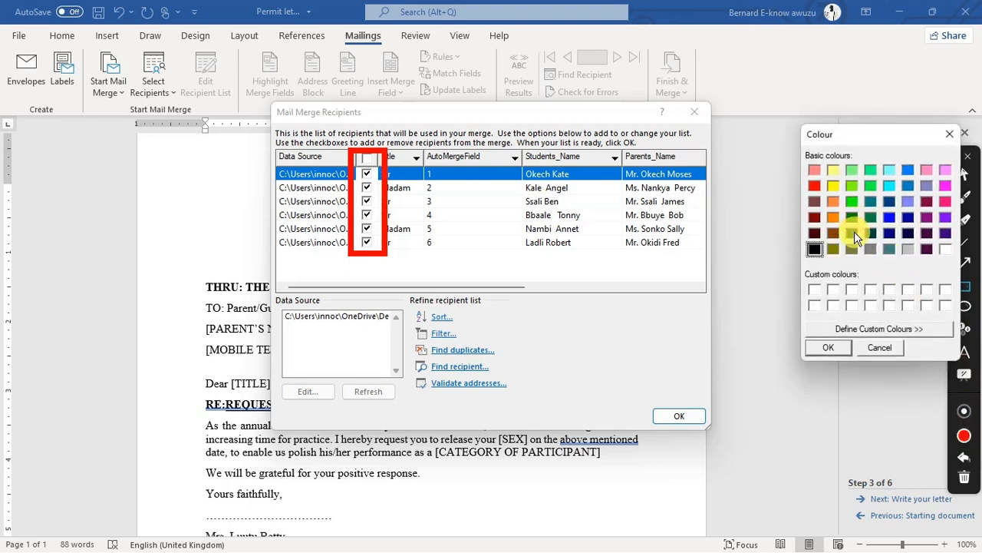
pyautogui.click(830, 347)
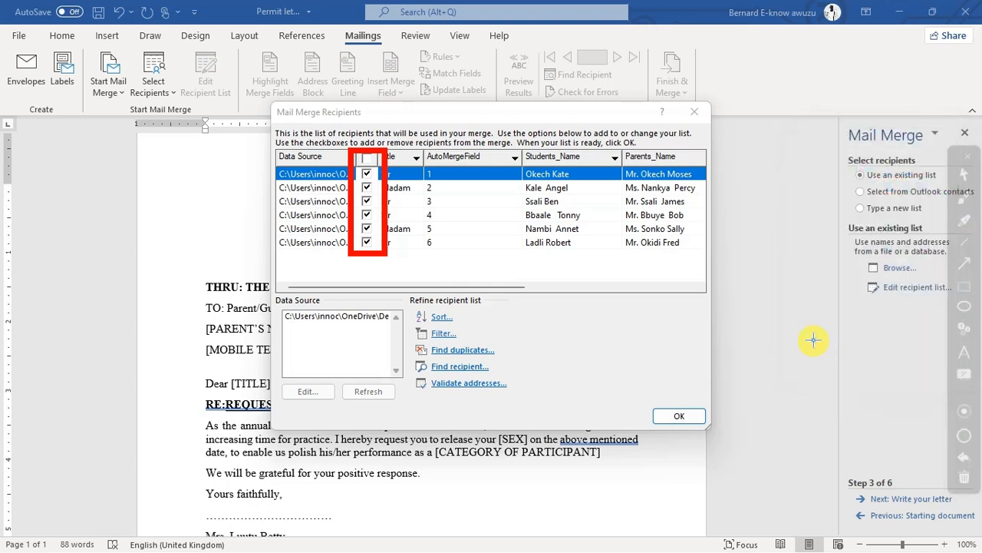
pyautogui.moveTo(354, 163); pyautogui.dragTo(382, 208)
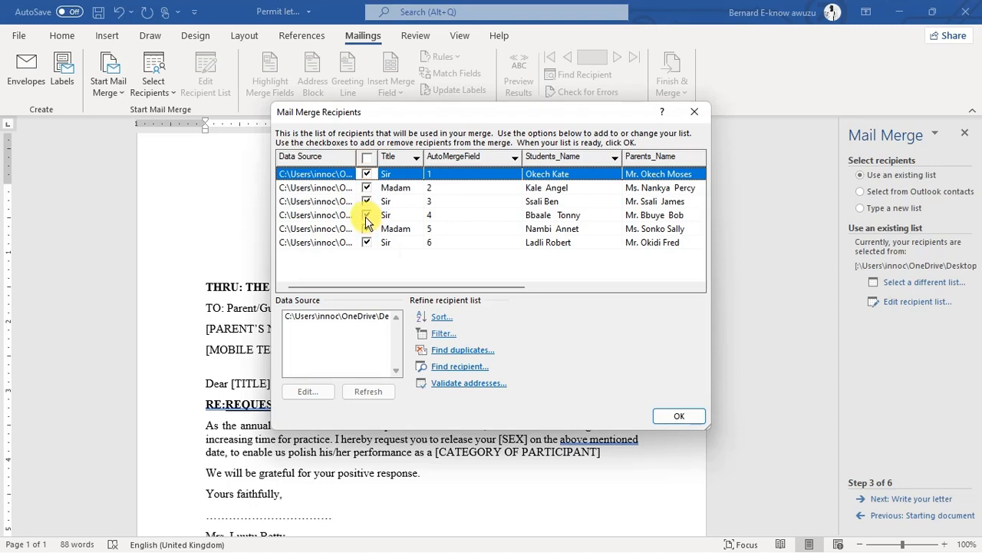
# - Exclude and re-include the sixth recipient, and accept the recipient list with every entry selected
pyautogui.click(366, 242)
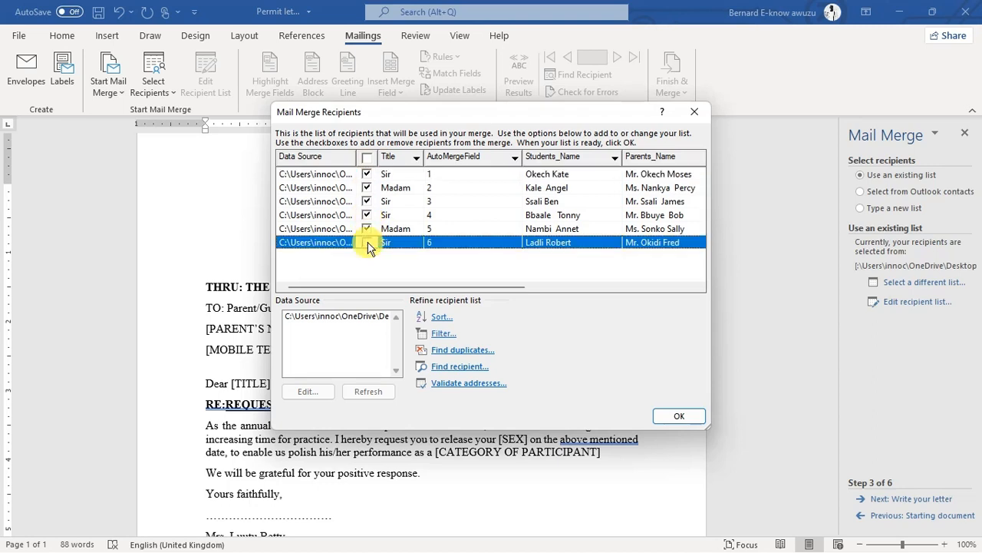
pyautogui.click(367, 242)
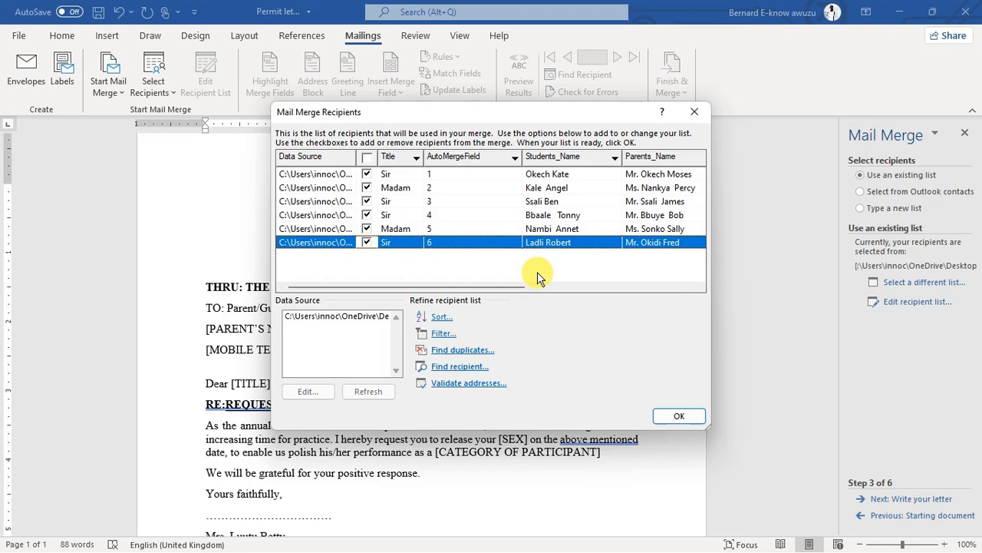
pyautogui.click(668, 414)
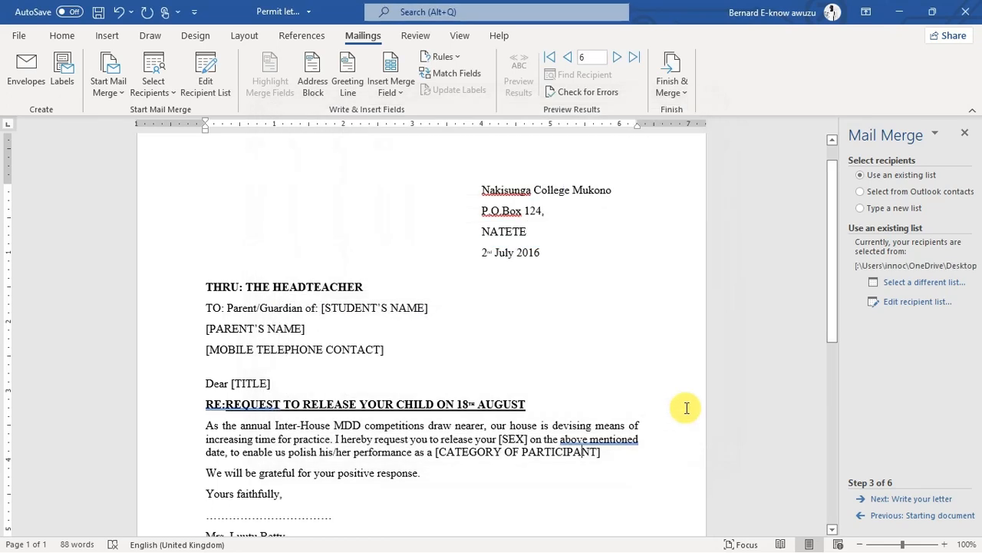
# - Widen the Mail Merge pane to show the data source path, and advance the wizard to writing the letter
pyautogui.moveTo(831, 375); pyautogui.dragTo(708, 375)
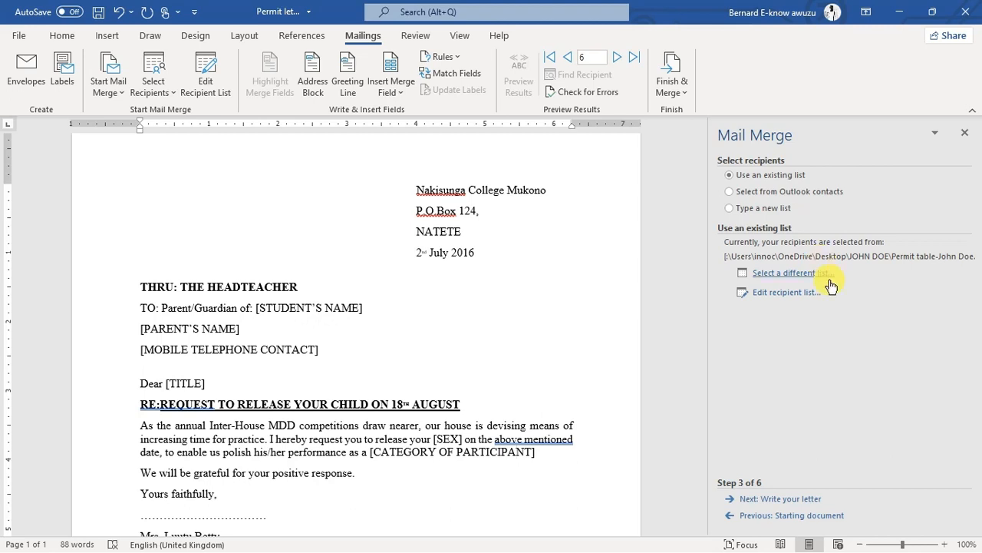
pyautogui.click(797, 500)
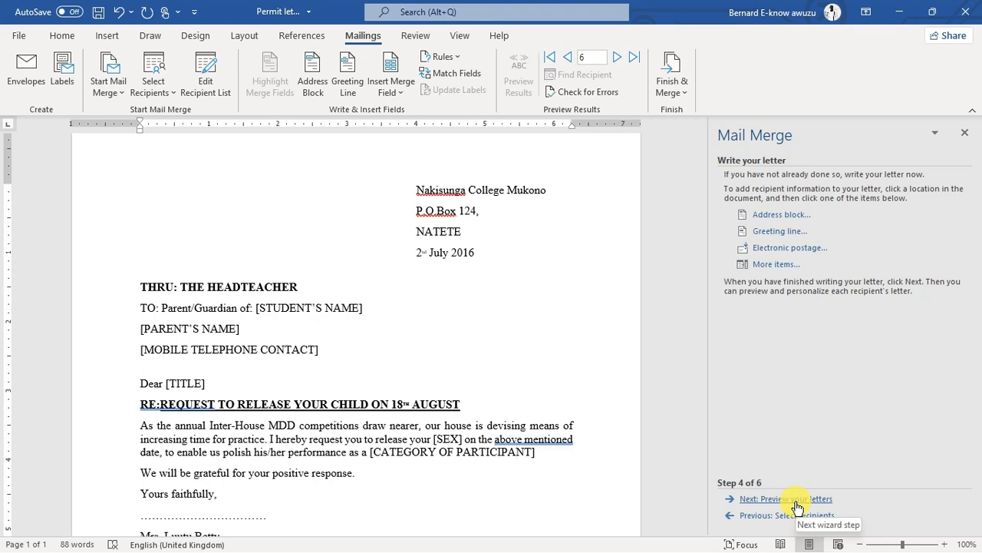
pyautogui.scroll(-3, 432, 304)
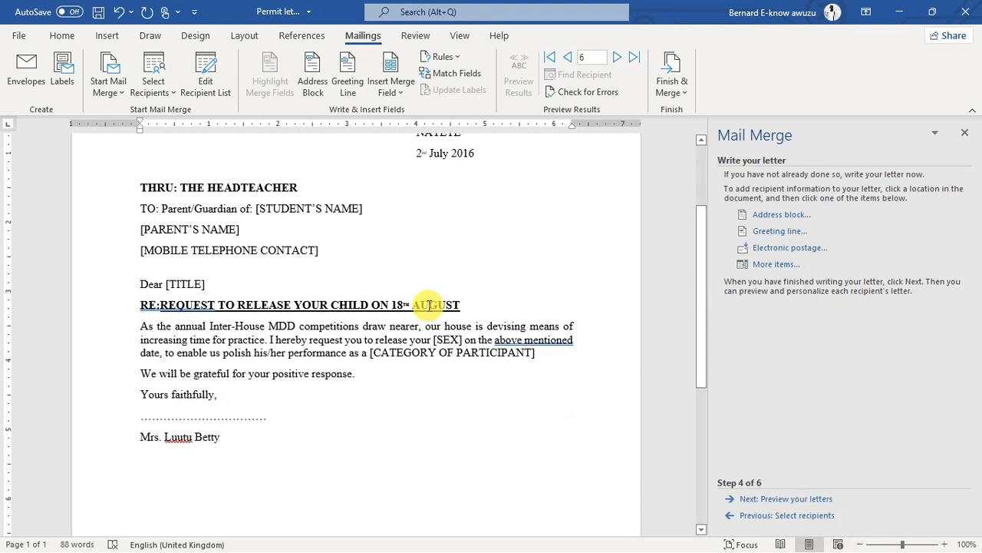
pyautogui.scroll(3, 432, 304)
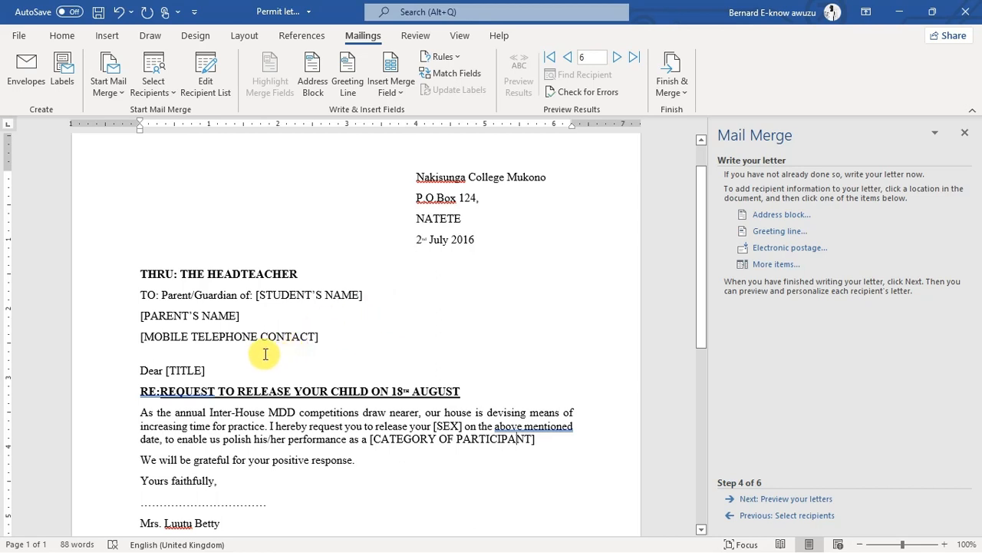
# - Replace the [STUDENT'S NAME] placeholder in the addressee line with the Students_Name merge field
pyautogui.moveTo(323, 342); pyautogui.dragTo(133, 283)
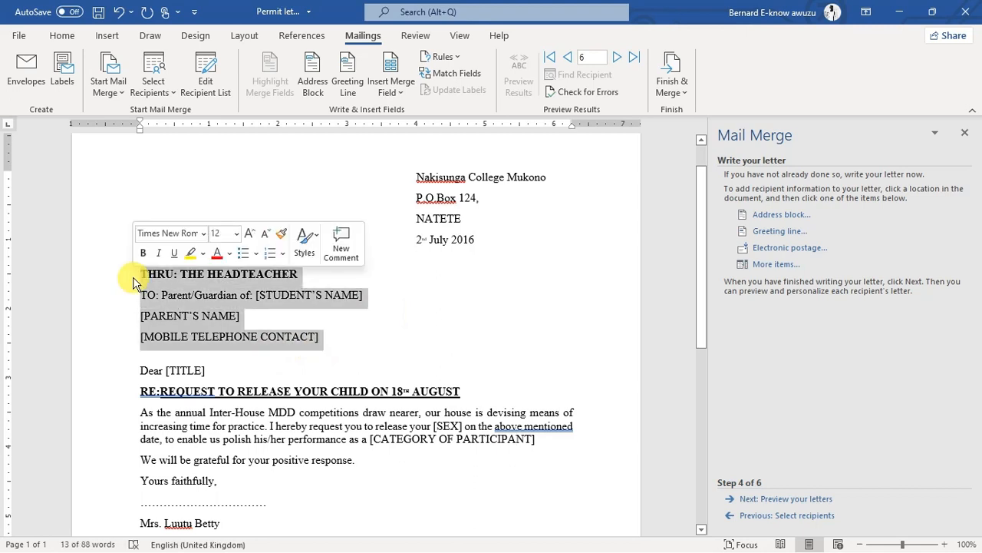
pyautogui.click(411, 318)
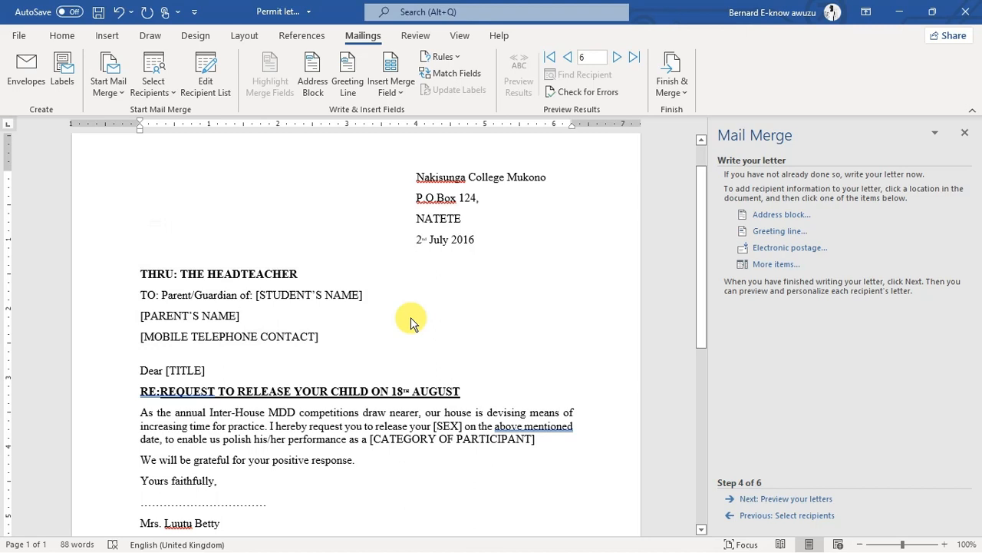
pyautogui.click(367, 298)
pyautogui.moveTo(367, 299); pyautogui.dragTo(256, 299)
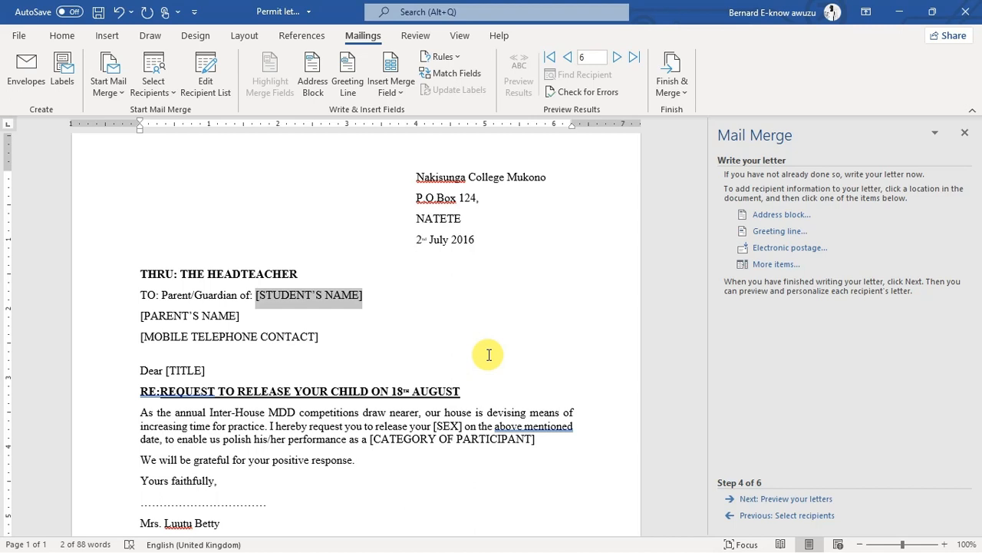
pyautogui.click(777, 265)
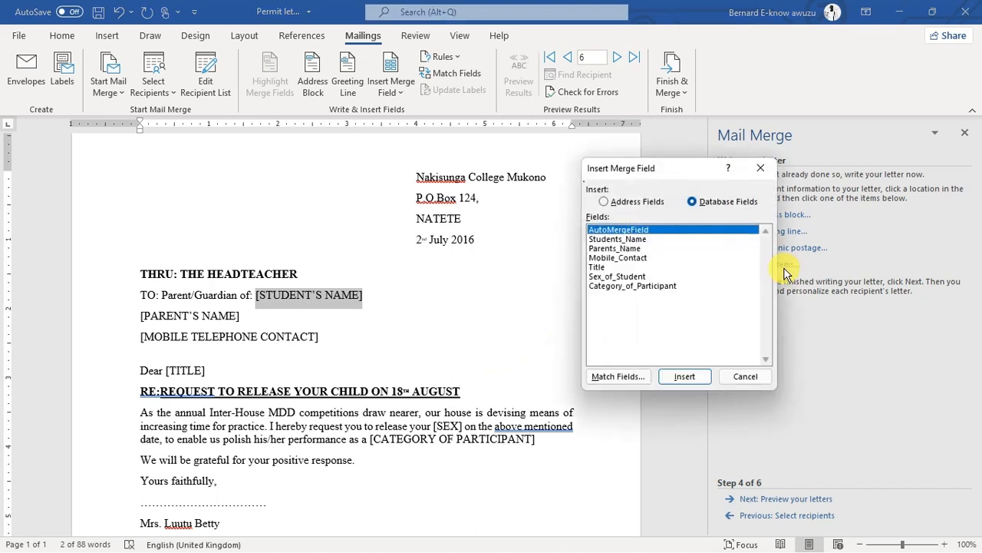
pyautogui.moveTo(669, 175); pyautogui.dragTo(612, 198)
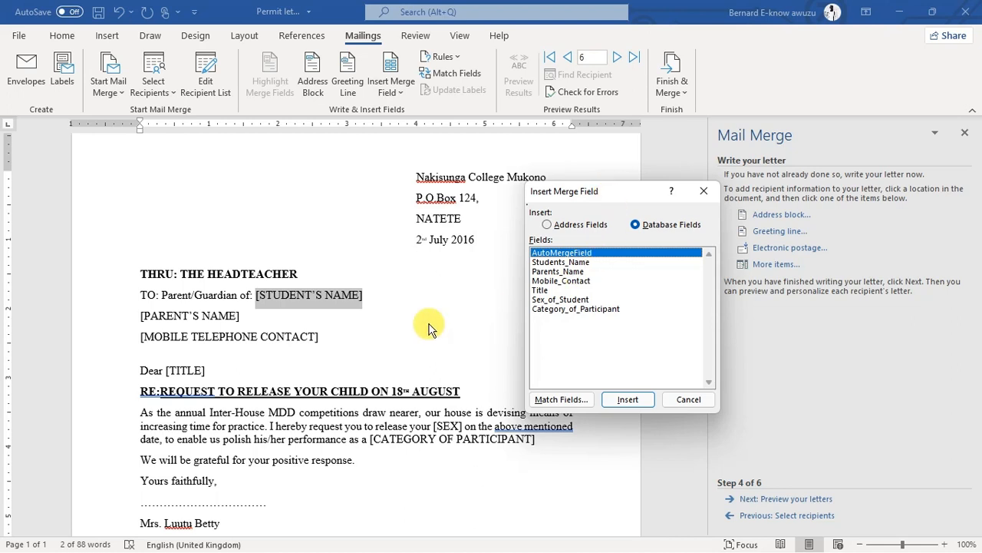
pyautogui.click(574, 262)
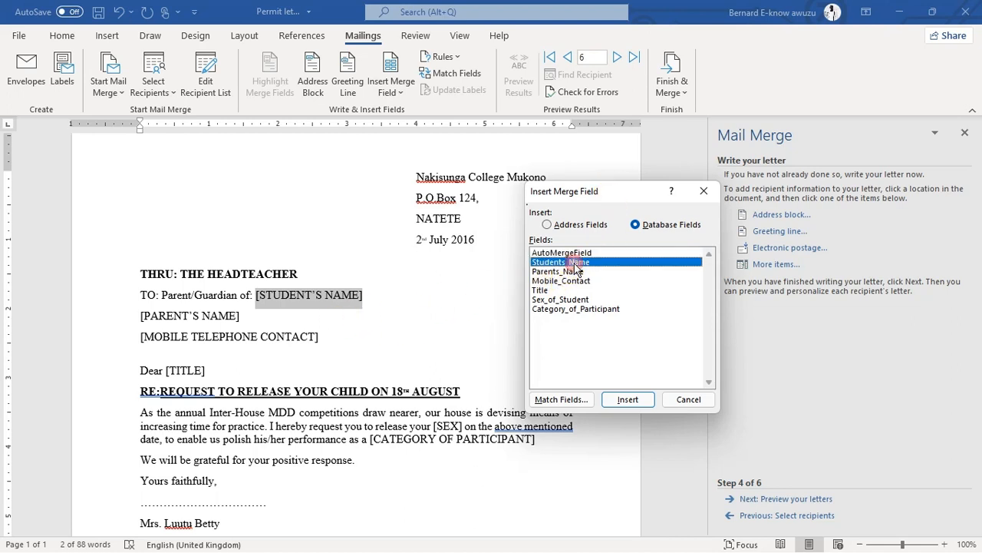
pyautogui.click(628, 400)
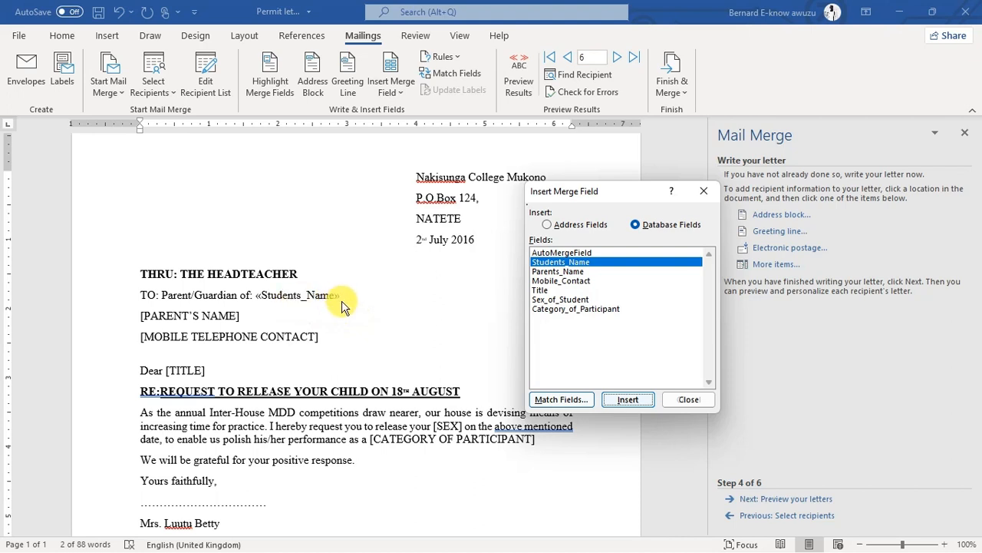
pyautogui.click(703, 403)
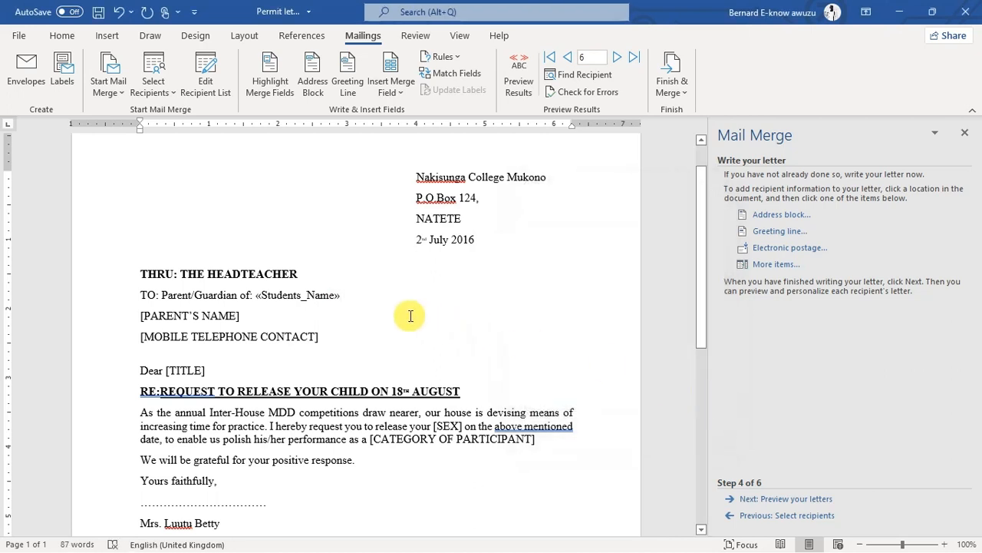
# - Replace the [PARENT'S NAME] placeholder with the Parents_Name merge field and put the telephone placeholder back on its own line
pyautogui.moveTo(240, 317); pyautogui.dragTo(141, 324)
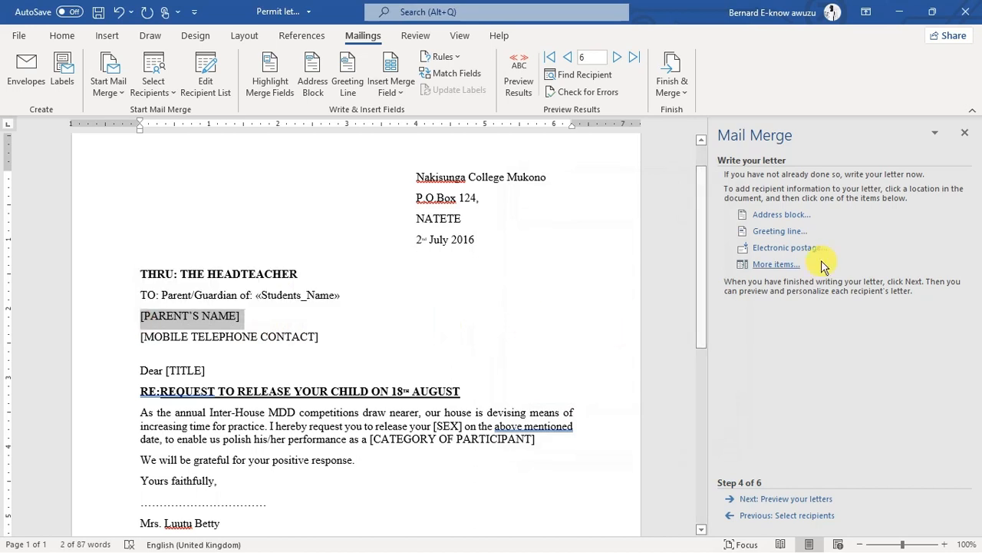
pyautogui.click(768, 270)
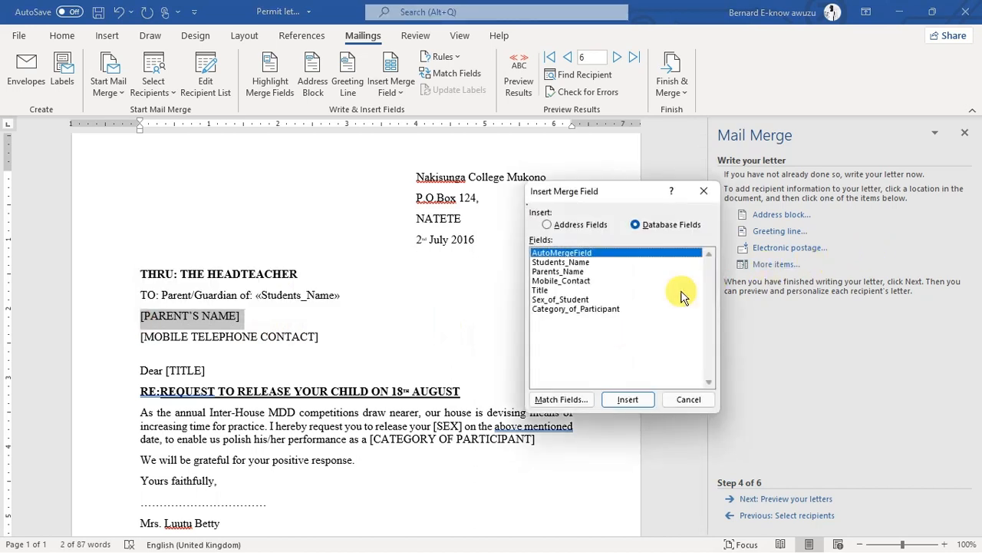
pyautogui.click(576, 274)
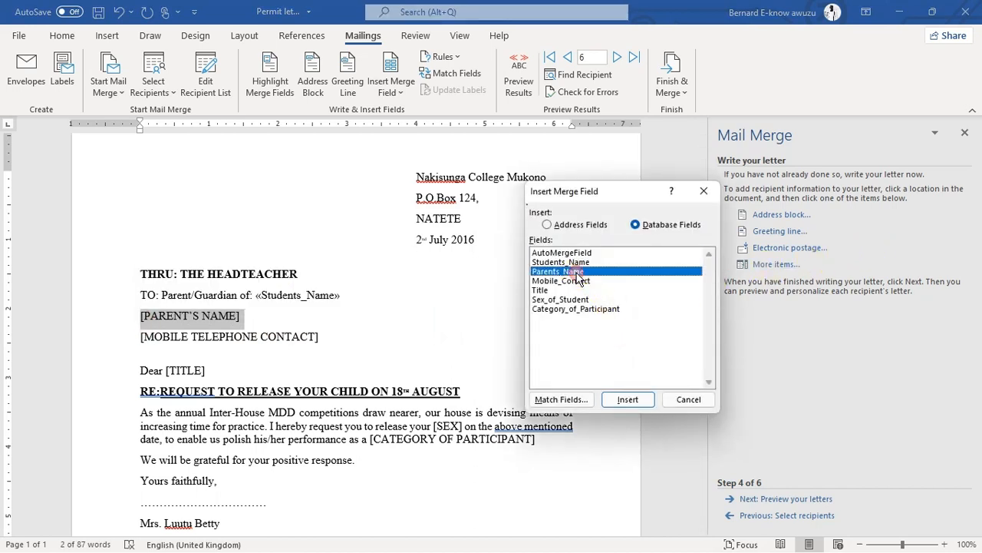
pyautogui.click(629, 400)
pyautogui.click(689, 399)
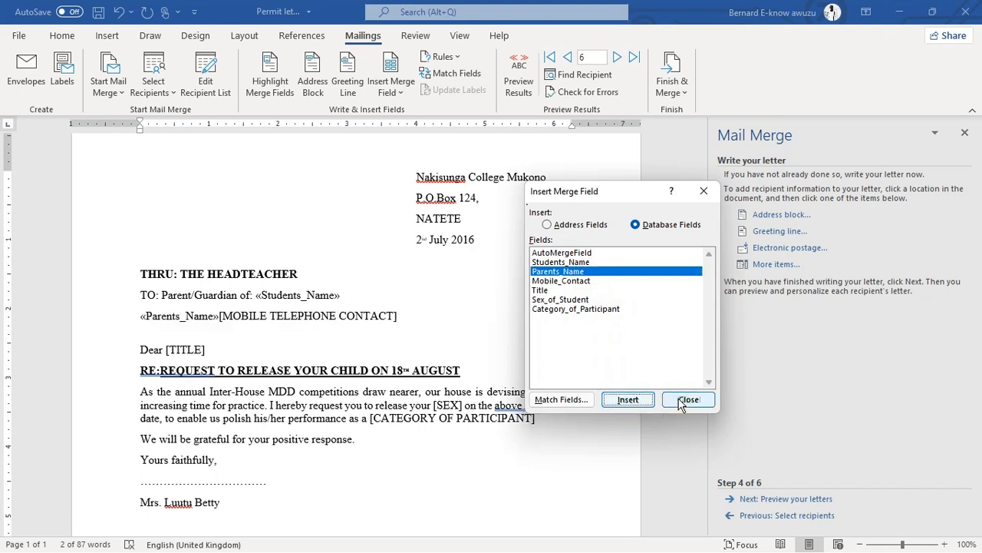
pyautogui.click(224, 313)
pyautogui.press('Return')
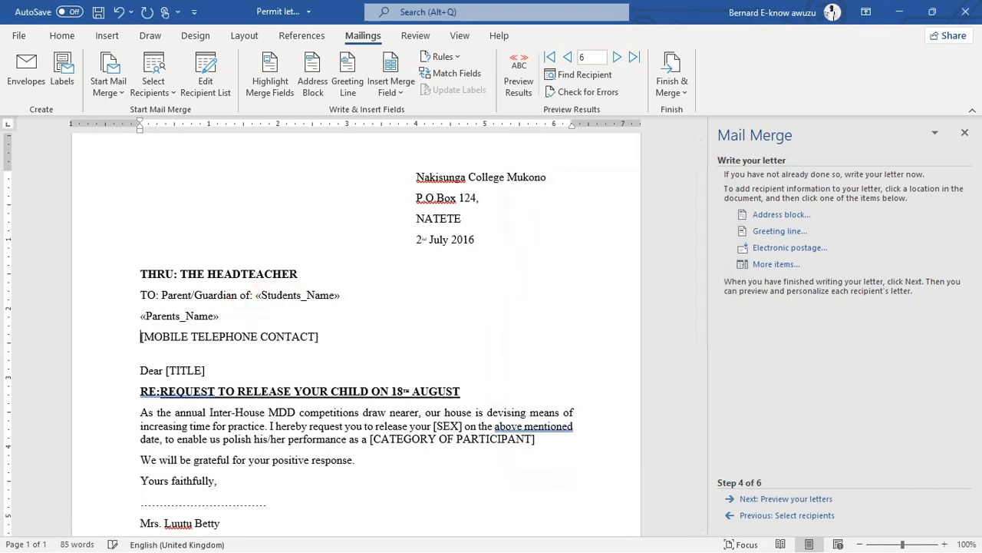
# - Replace the [MOBILE TELEPHONE CONTACT] placeholder with the Mobile_Contact merge field and add a line break before the salutation
pyautogui.moveTo(319, 340); pyautogui.dragTo(140, 337)
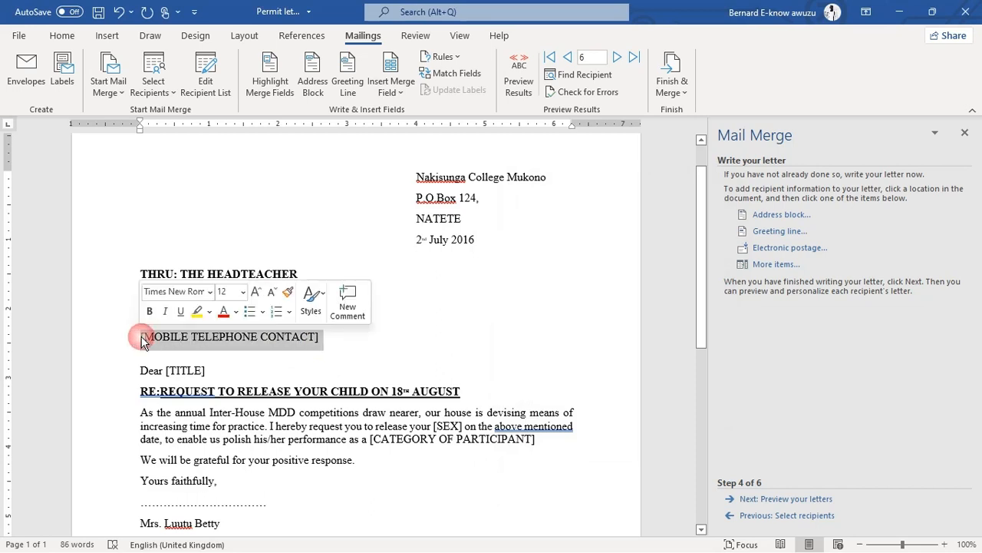
pyautogui.click(777, 265)
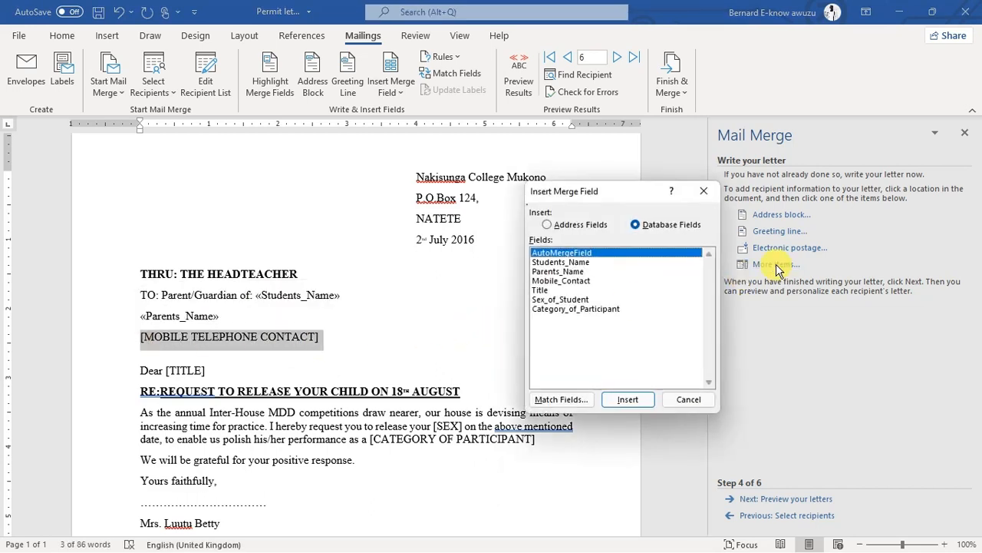
pyautogui.click(560, 281)
pyautogui.click(638, 405)
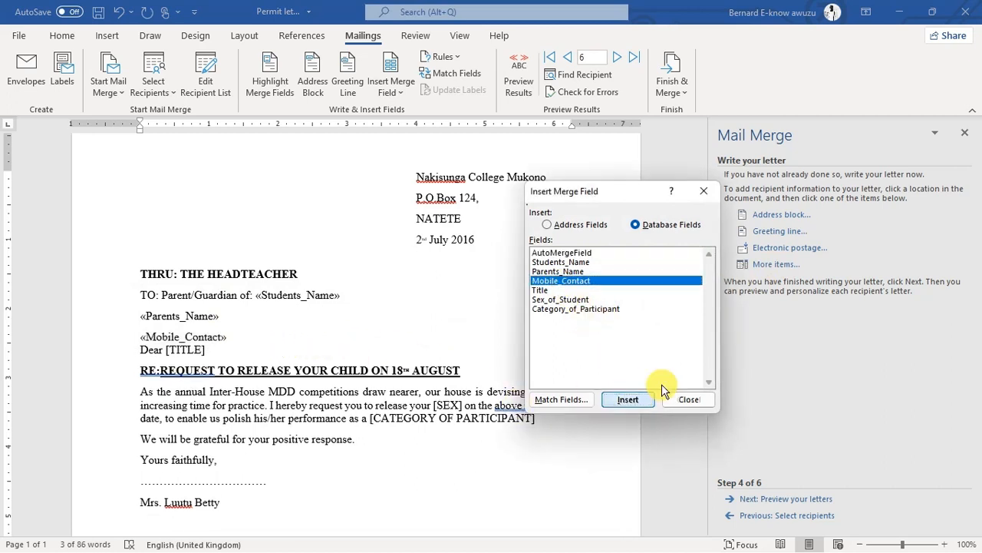
pyautogui.click(695, 402)
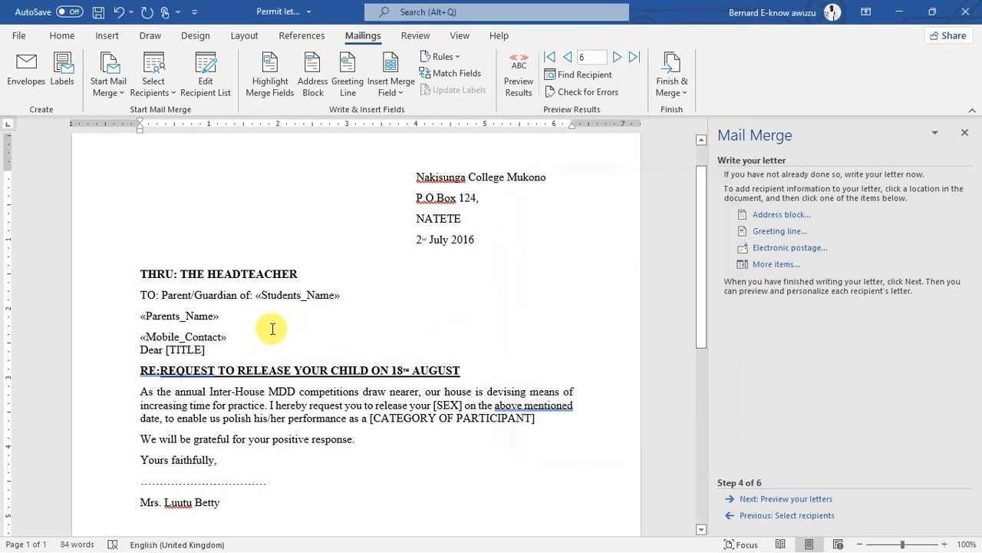
pyautogui.press('Return')
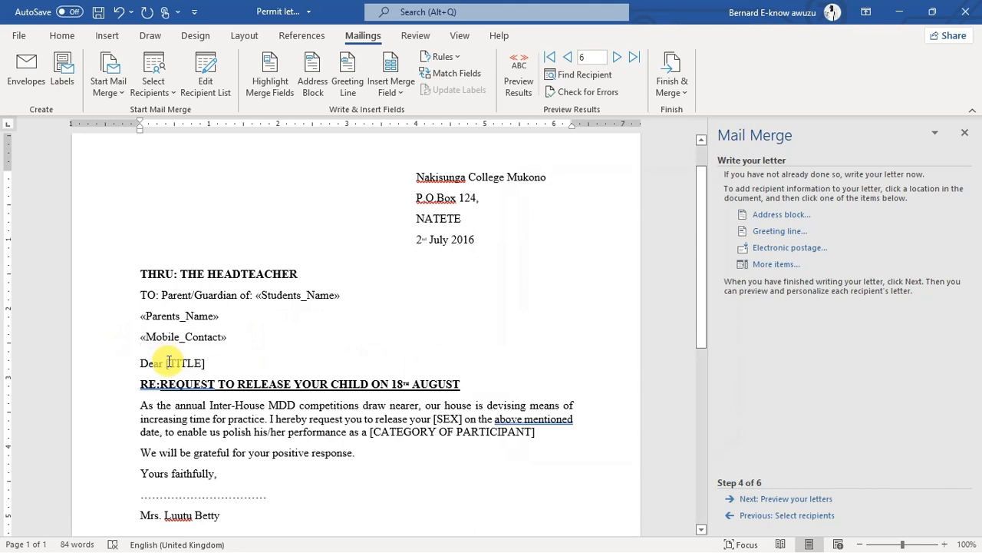
# - Replace the [TITLE] placeholder in the salutation with the Title merge field
pyautogui.moveTo(141, 364); pyautogui.dragTo(166, 367)
pyautogui.click(205, 364)
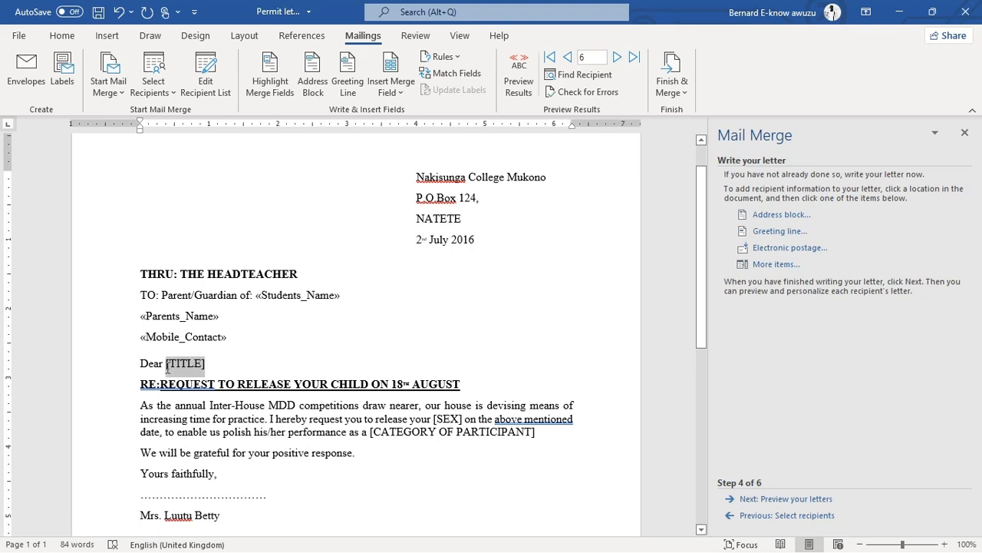
pyautogui.click(777, 265)
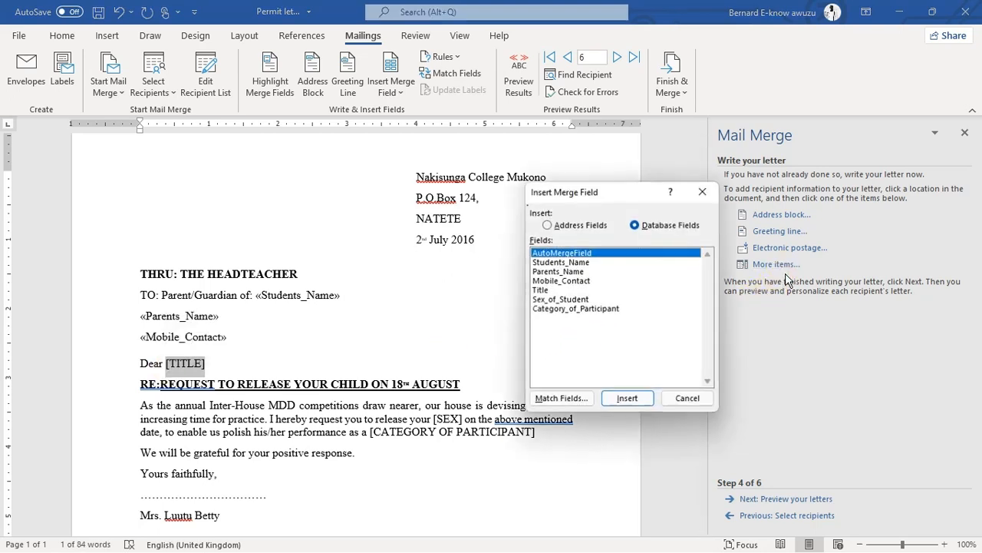
pyautogui.click(540, 291)
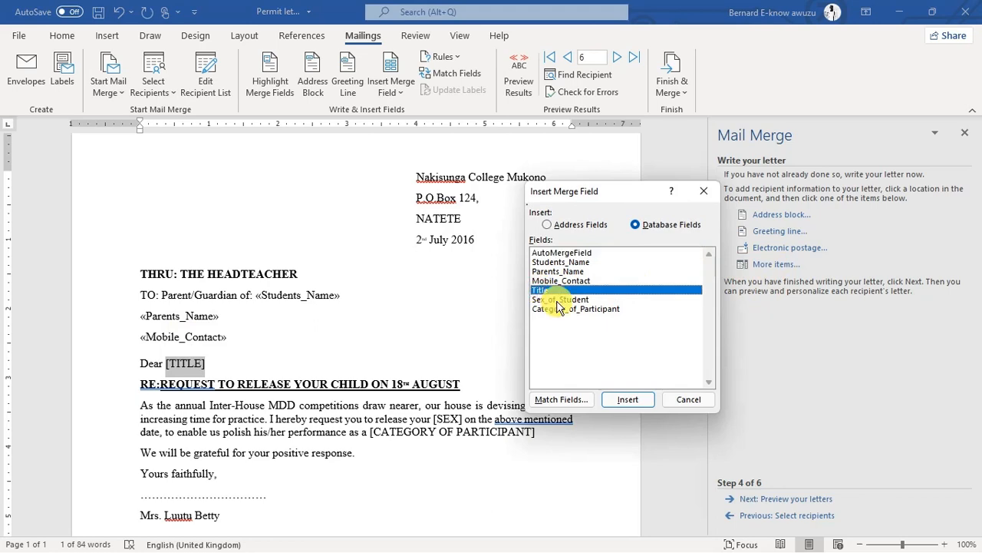
pyautogui.click(633, 399)
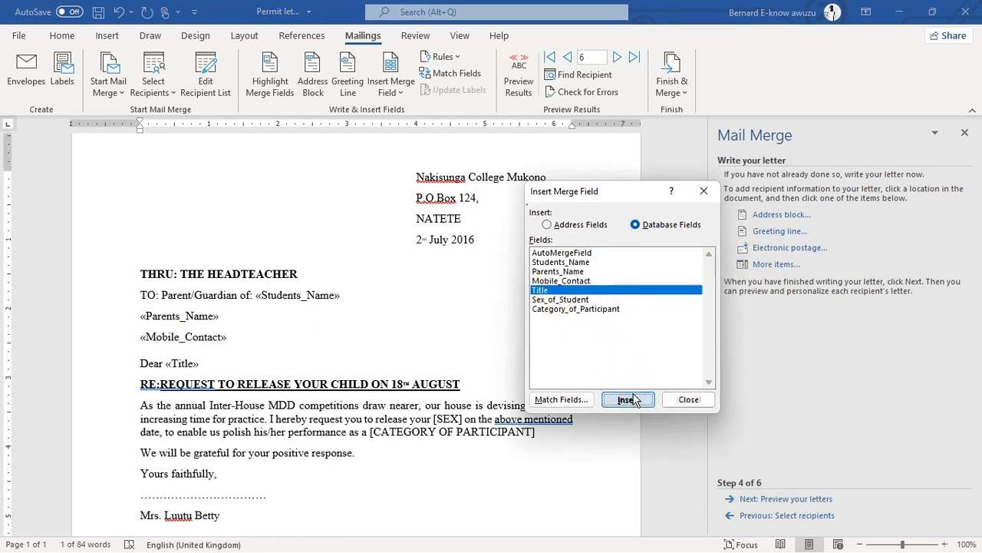
pyautogui.click(688, 400)
# - Replace the [SEX] placeholder in the body paragraph with the Sex_of_Student merge field
pyautogui.scroll(-3, 536, 391)
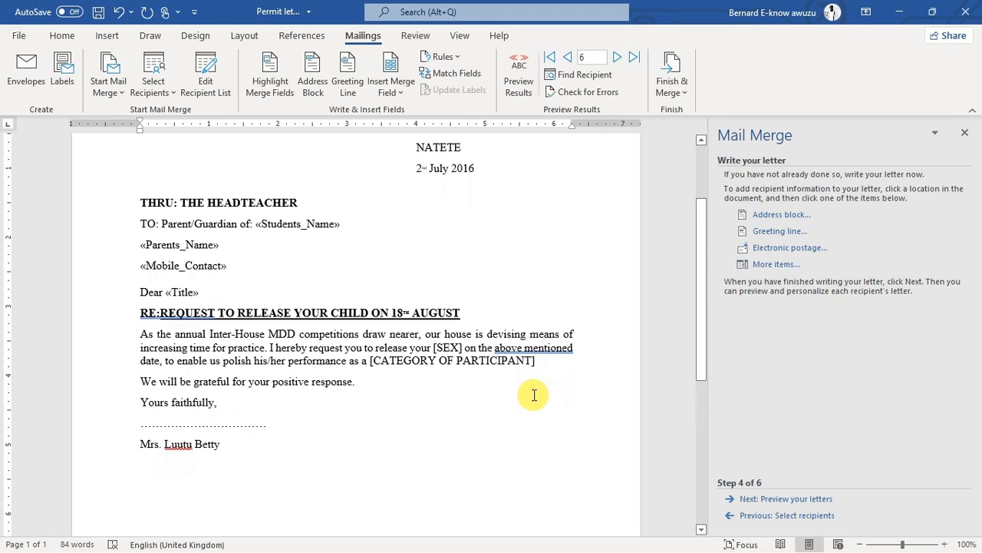
pyautogui.moveTo(463, 348); pyautogui.dragTo(435, 350)
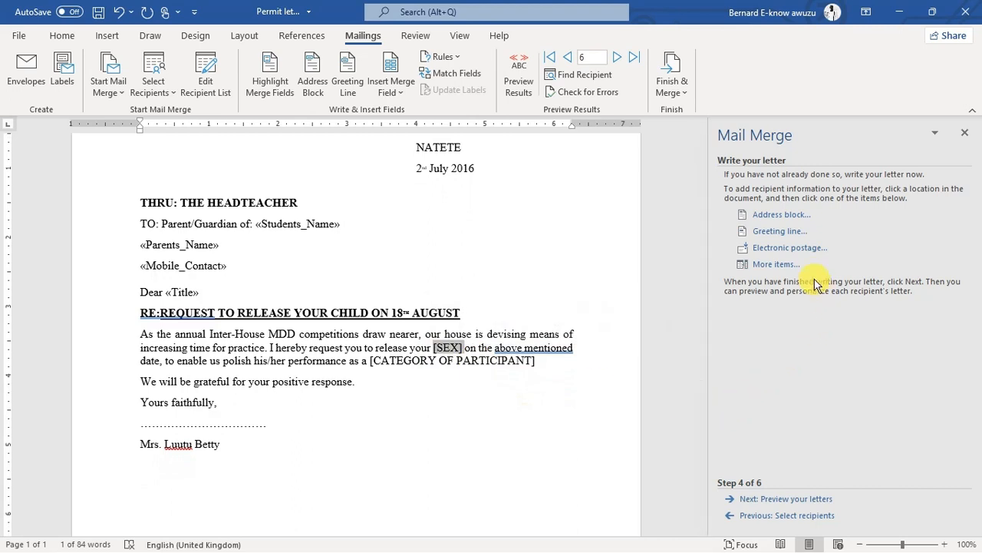
pyautogui.click(776, 264)
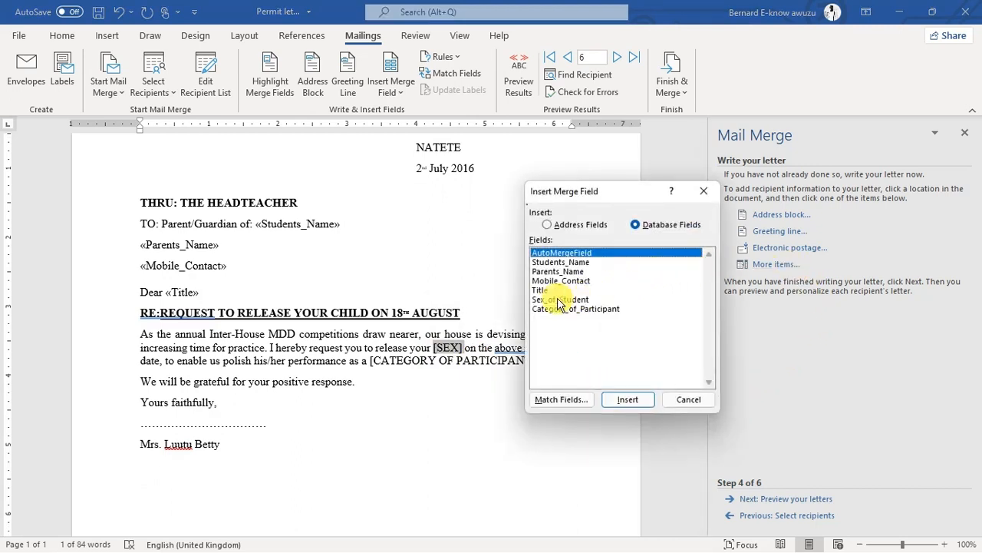
pyautogui.click(560, 301)
pyautogui.click(625, 400)
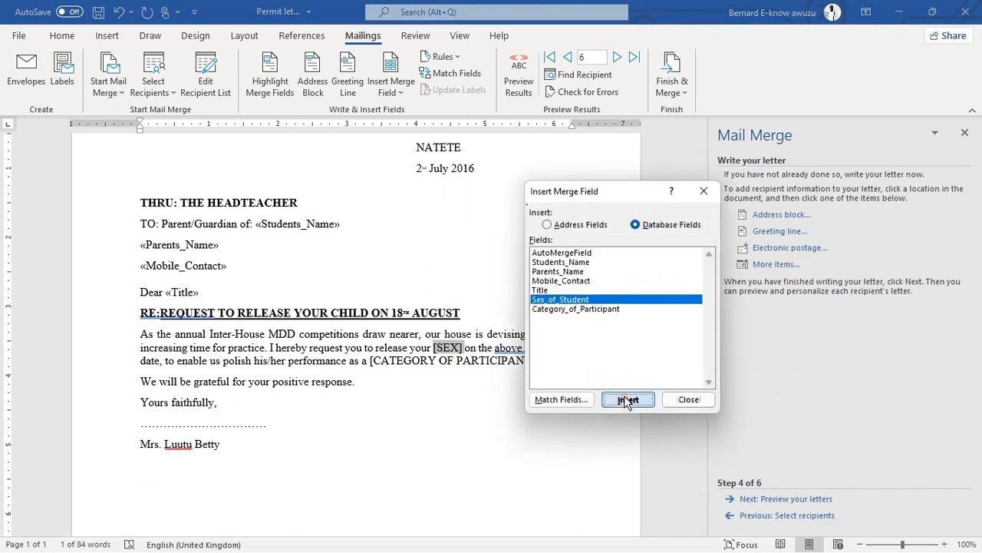
pyautogui.click(690, 399)
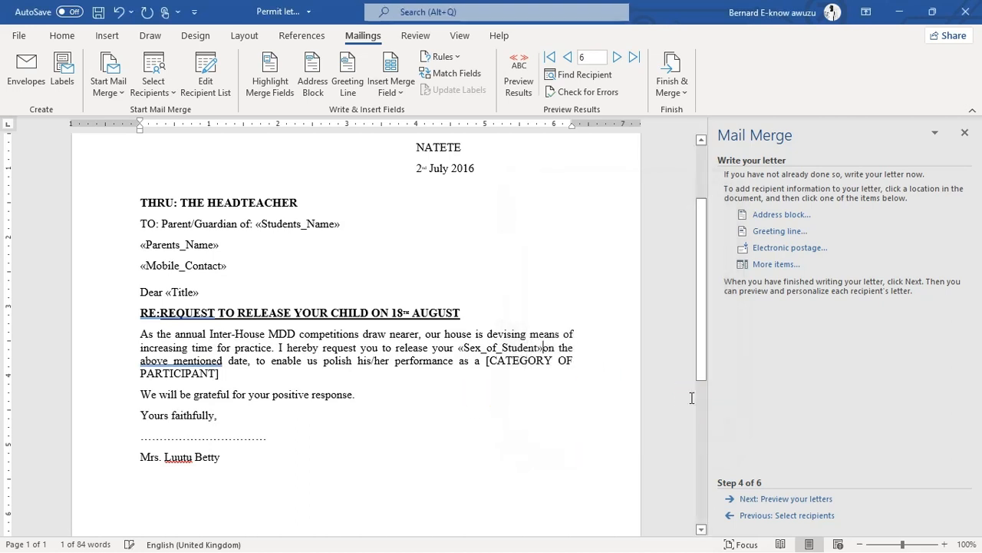
# - Replace the [CATEGORY OF PARTICIPANT] placeholder at the end of the body paragraph with the Category_of_Participant merge field
pyautogui.click(486, 362)
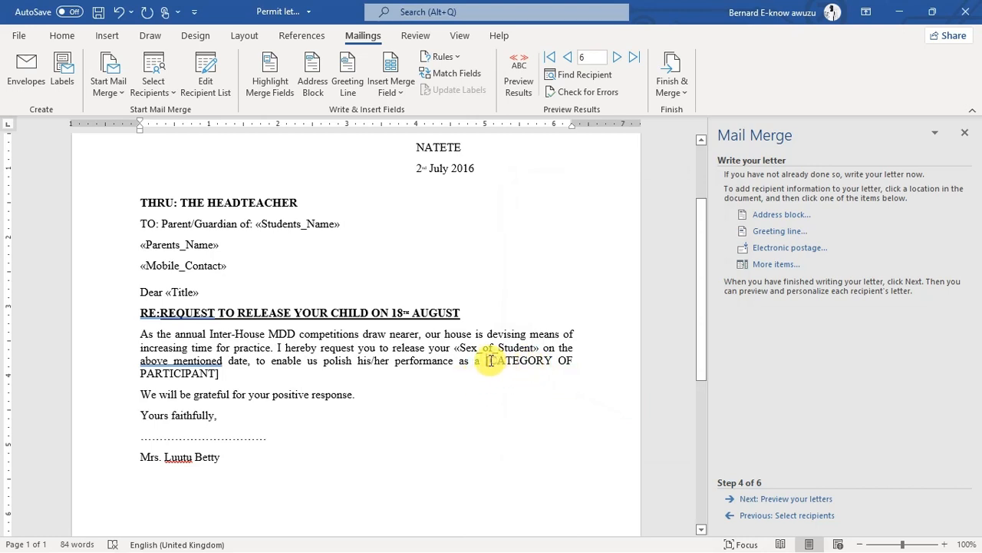
pyautogui.moveTo(486, 361); pyautogui.dragTo(218, 374)
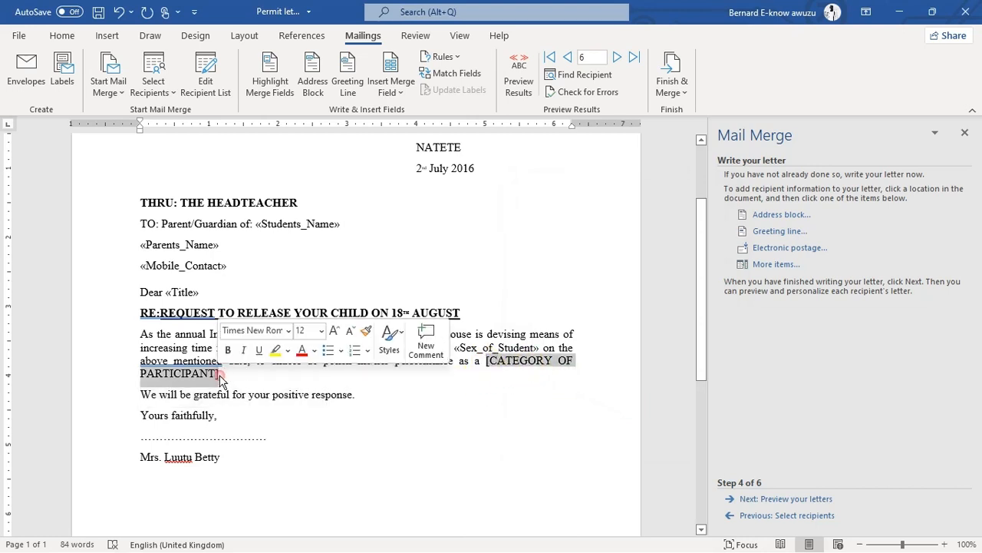
pyautogui.click(791, 266)
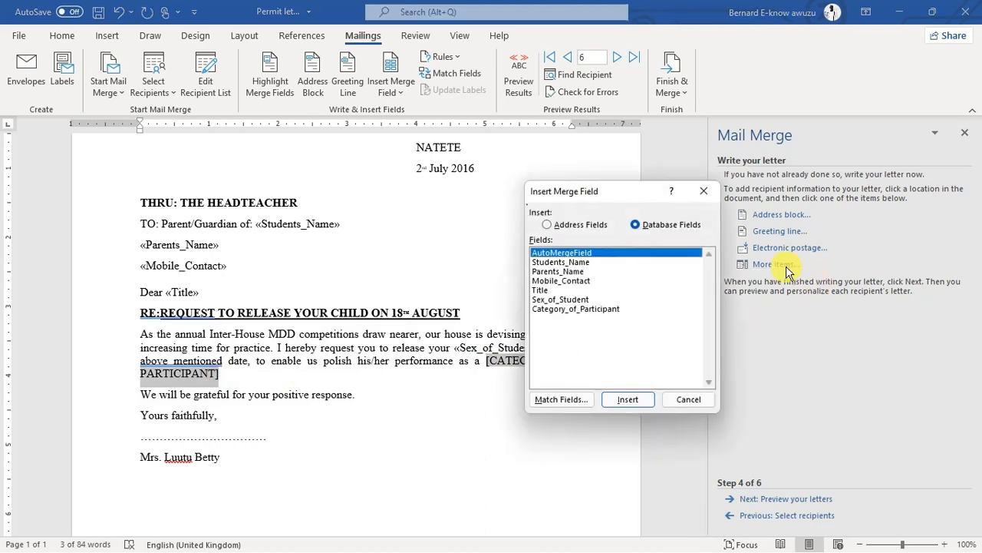
pyautogui.click(579, 310)
pyautogui.click(628, 399)
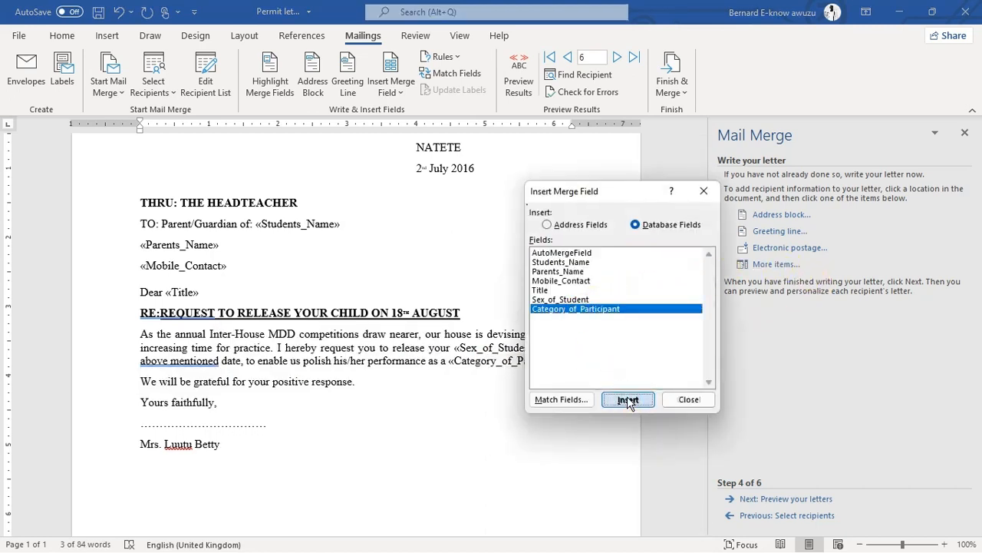
pyautogui.click(689, 399)
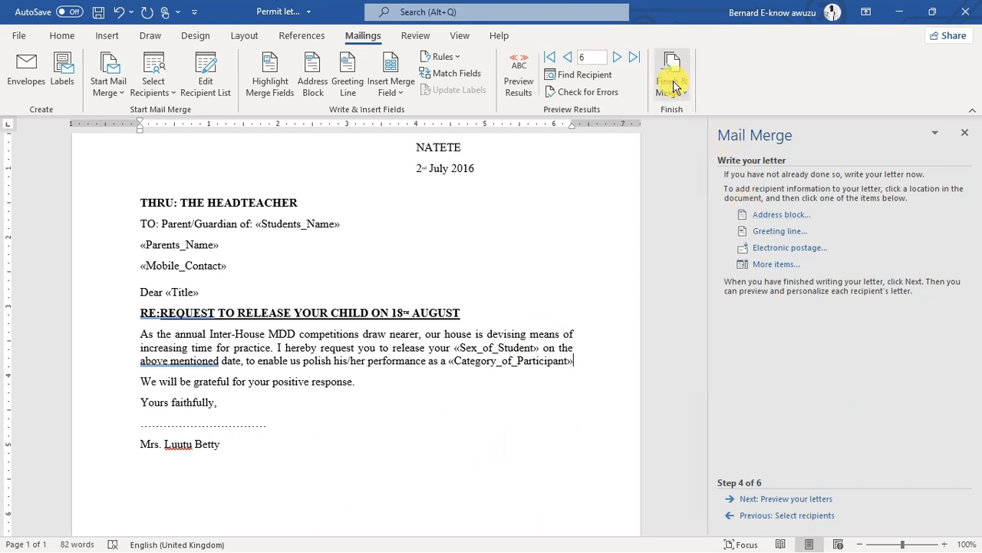
# - Advance the mail merge to the letter preview and check the merged Sex_of_Student value in the body paragraph
pyautogui.click(799, 499)
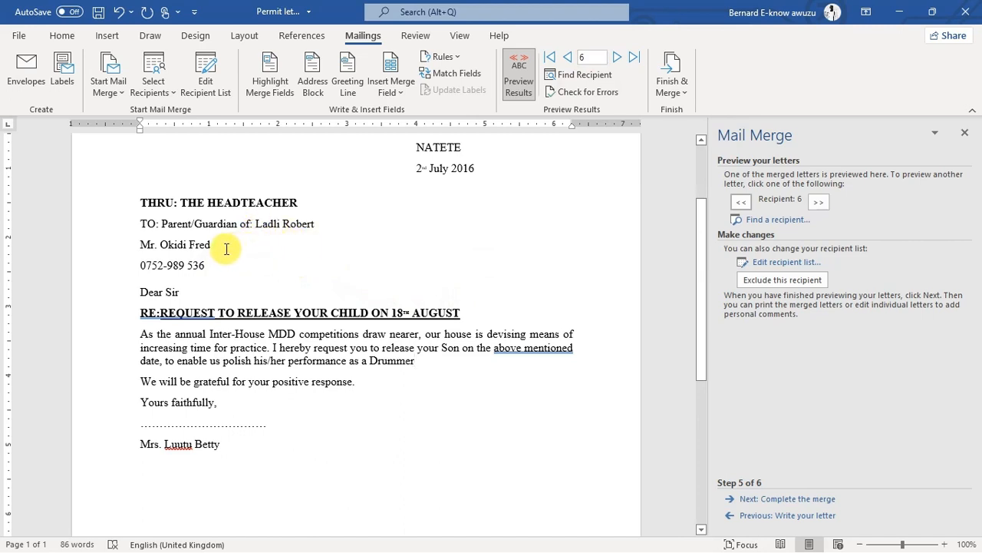
pyautogui.click(445, 349)
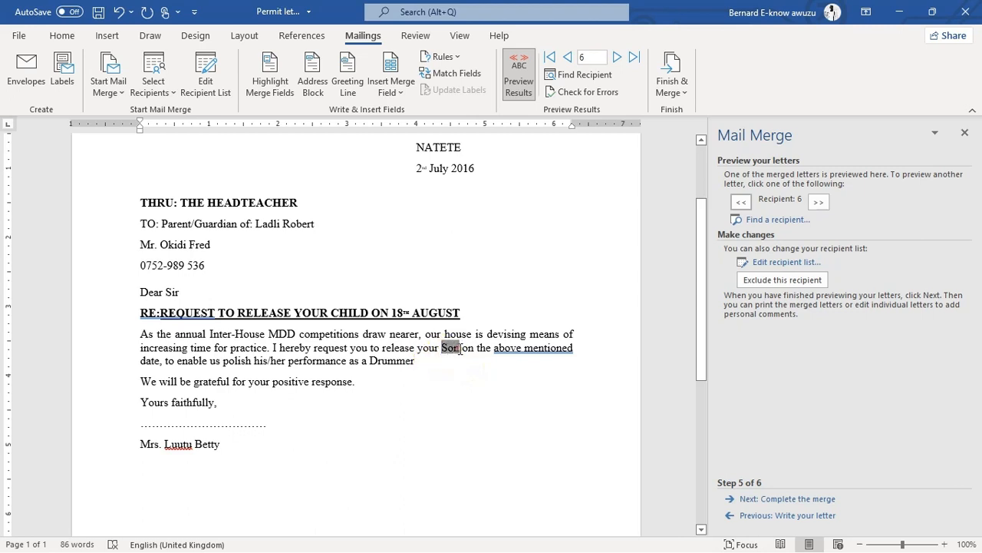
pyautogui.doubleClick(459, 349)
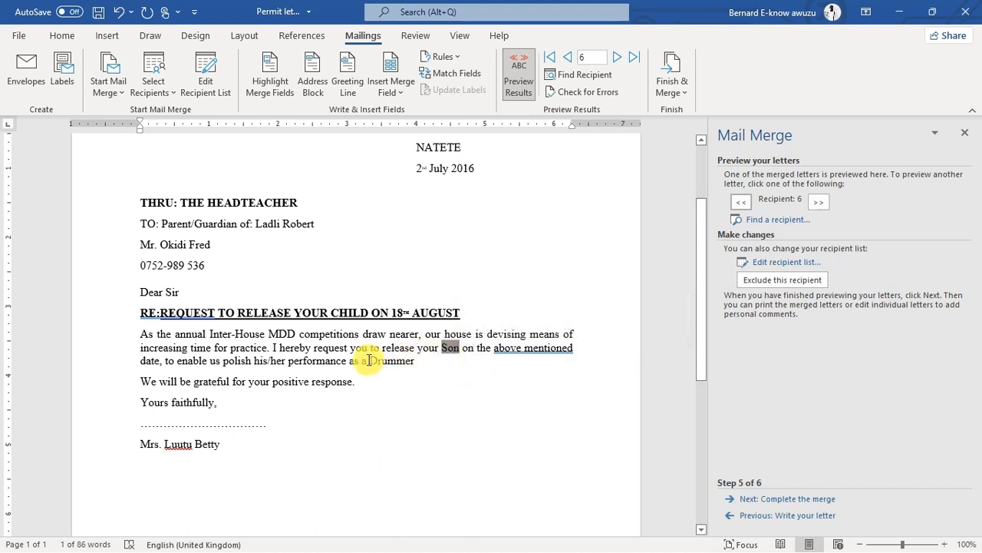
# - Check the merged participant category, preview the letters from recipient 6 back to recipient 1, and advance the mail merge to its completion stage
pyautogui.moveTo(369, 360); pyautogui.dragTo(408, 362)
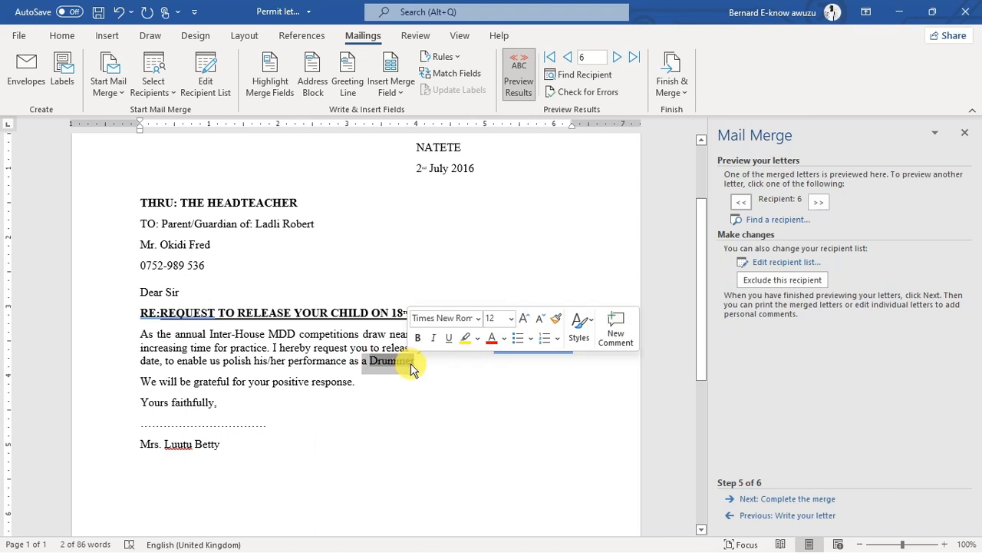
pyautogui.click(435, 376)
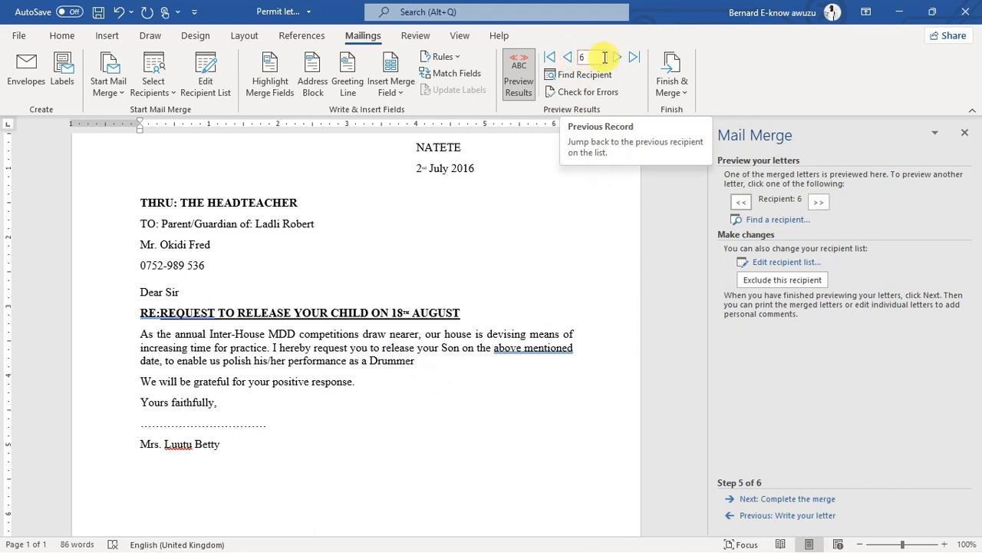
pyautogui.click(568, 57)
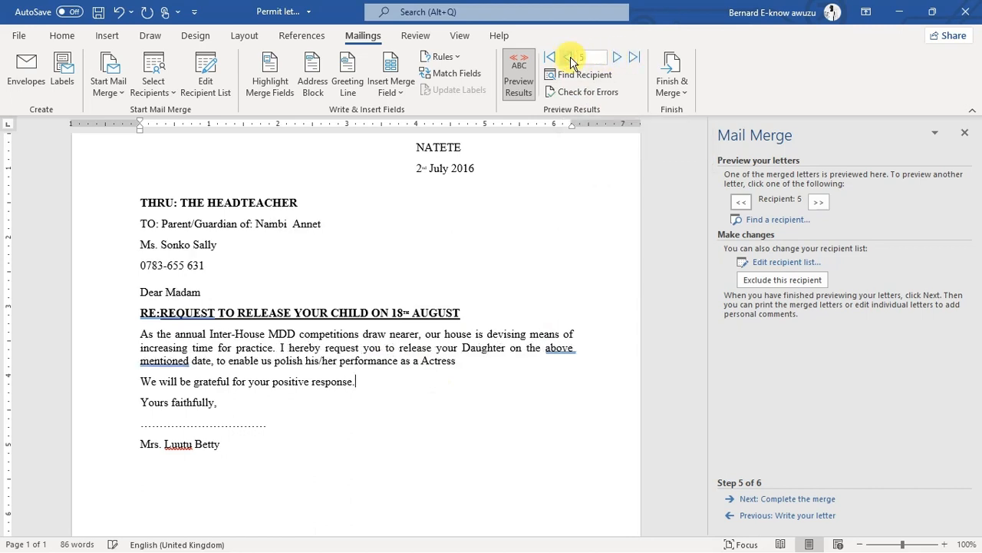
pyautogui.click(568, 57)
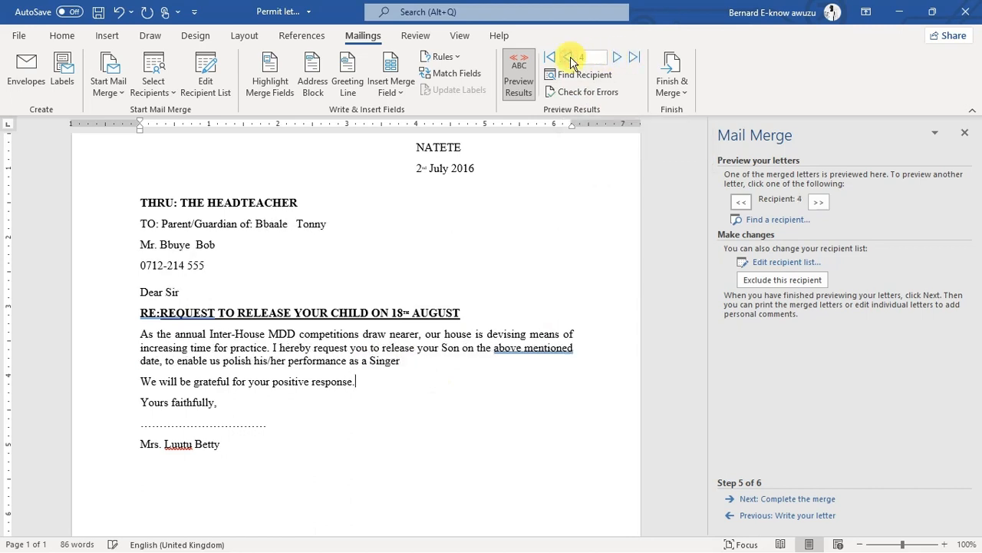
pyautogui.click(568, 57)
pyautogui.click(568, 57)
pyautogui.click(568, 58)
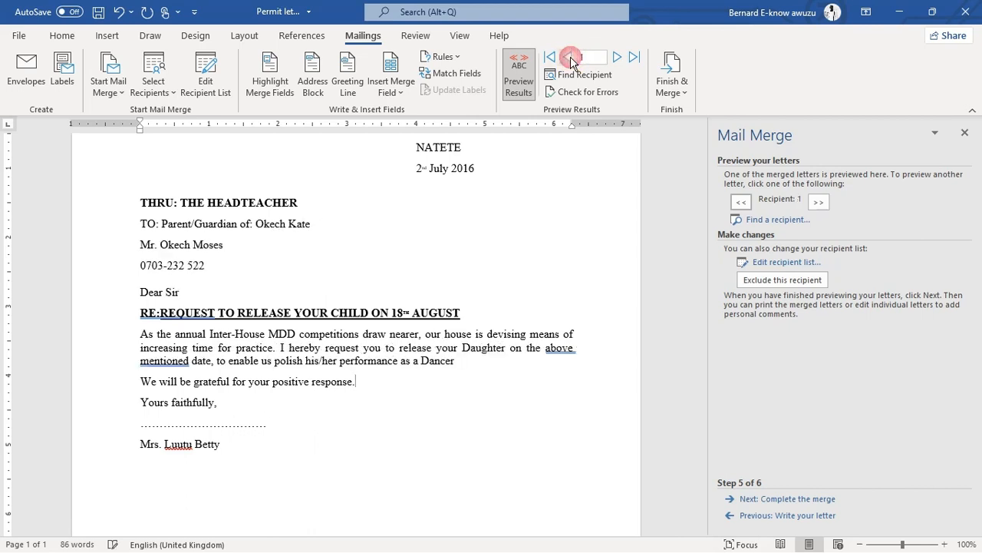
pyautogui.click(634, 59)
pyautogui.click(547, 59)
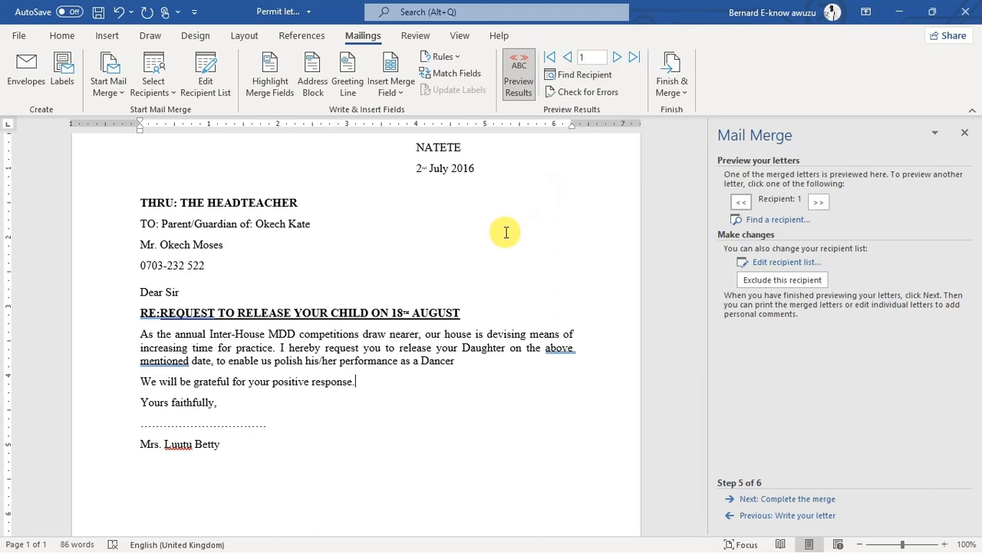
pyautogui.click(802, 500)
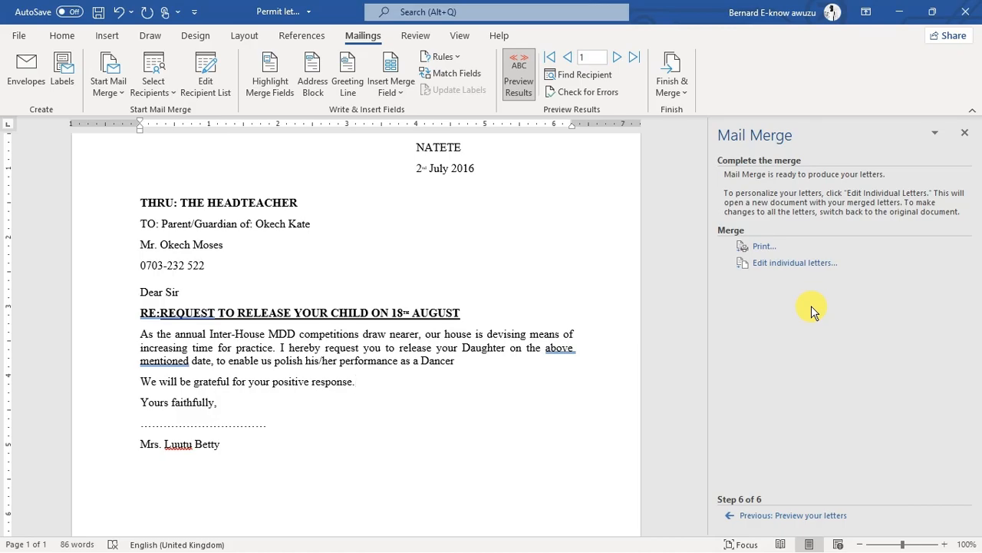
# - Read the remaining task instructions below the table in the Online Lessons Trial question 2 document and return to the permit letter
pyautogui.press('super+Tab')
pyautogui.press('Right')
pyautogui.press('Right')
pyautogui.press('Right')
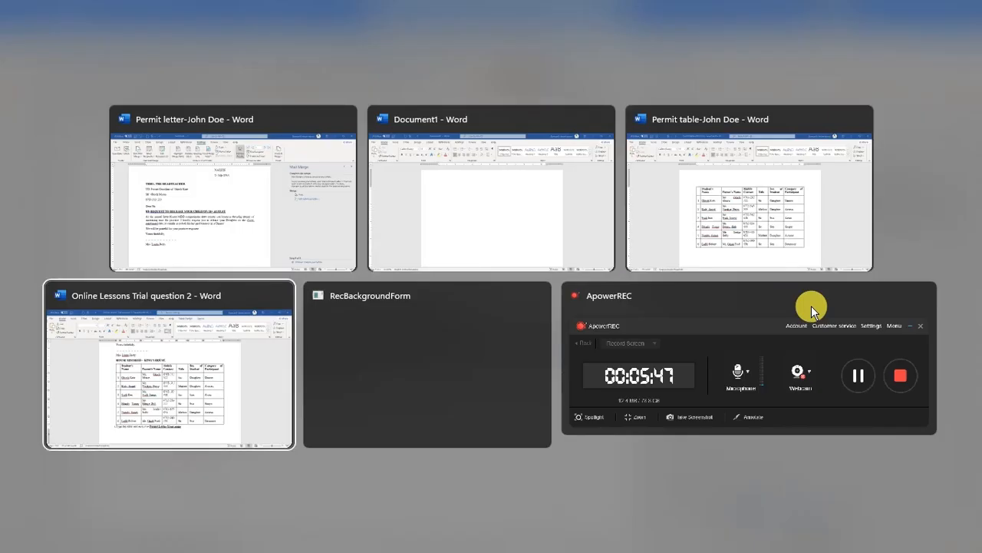
pyautogui.press('Return')
pyautogui.press('alt')
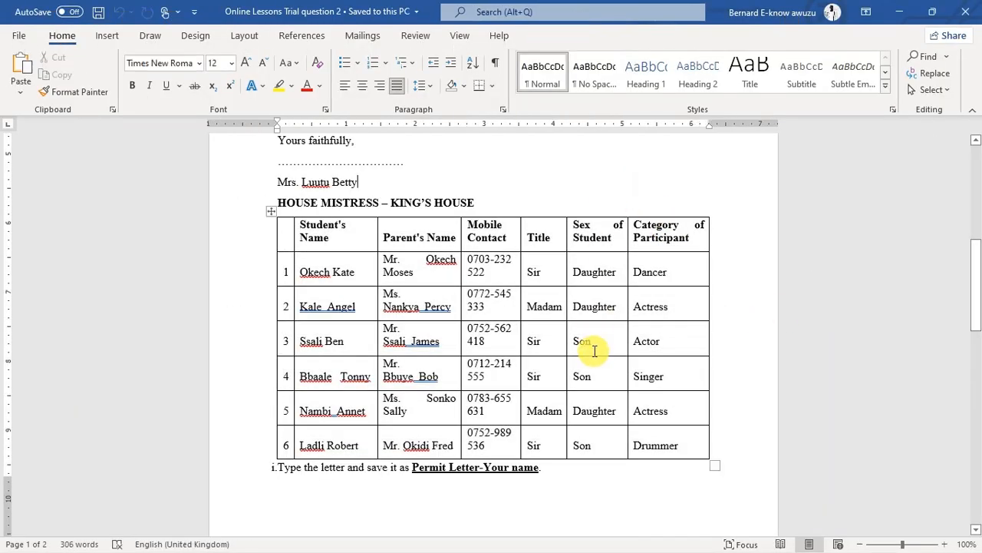
pyautogui.scroll(-6, 591, 349)
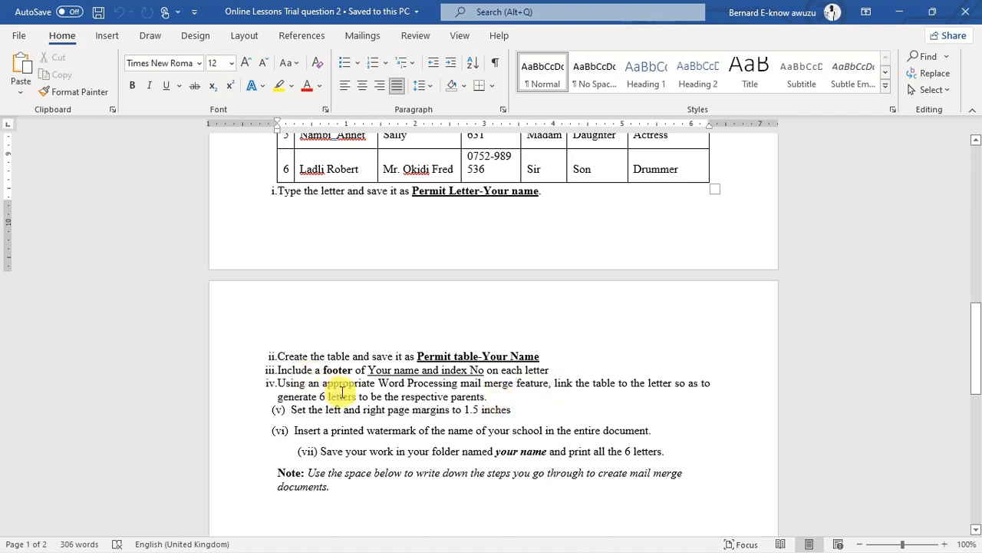
pyautogui.hotkey('alt', 'Tab')
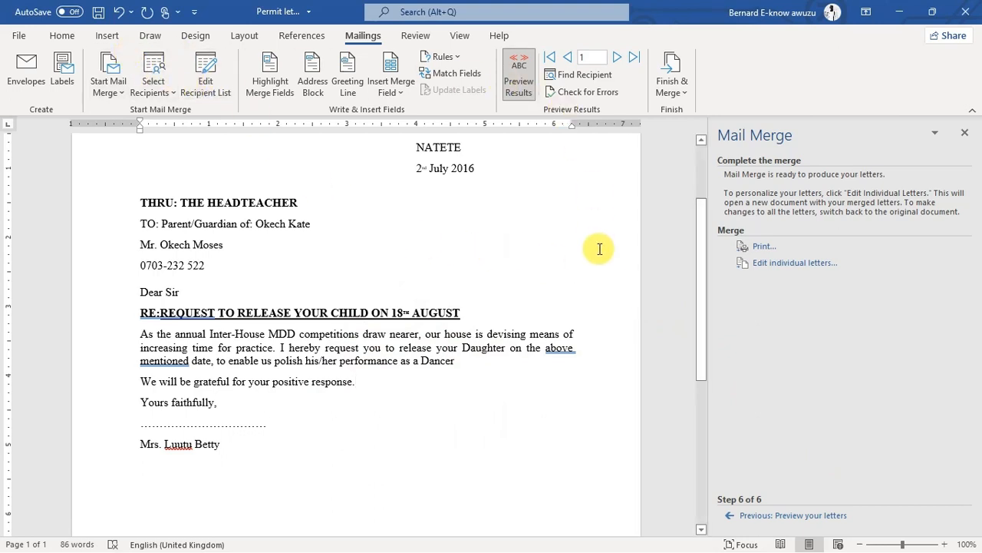
pyautogui.hotkey('ctrl', 'alt', 'd')
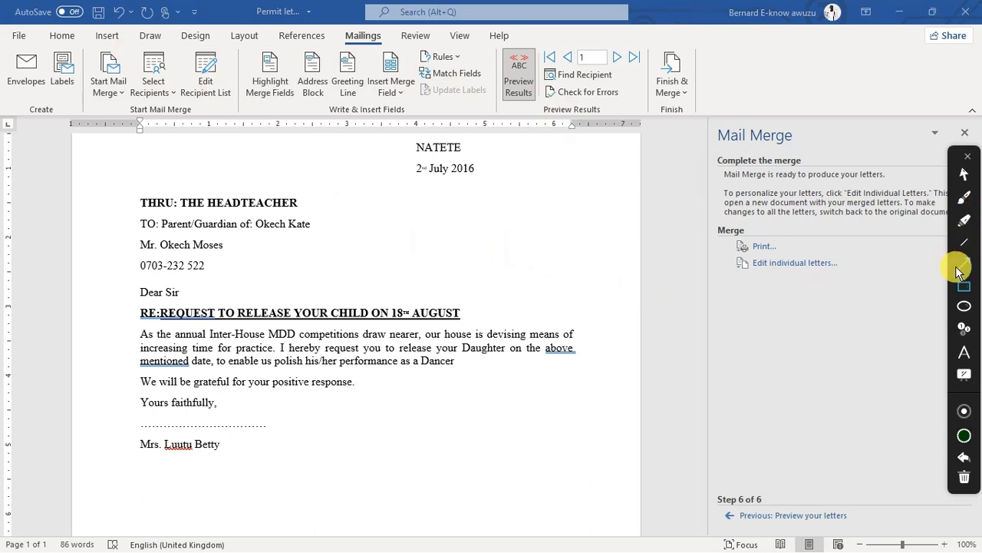
pyautogui.moveTo(32, 116); pyautogui.dragTo(107, 37)
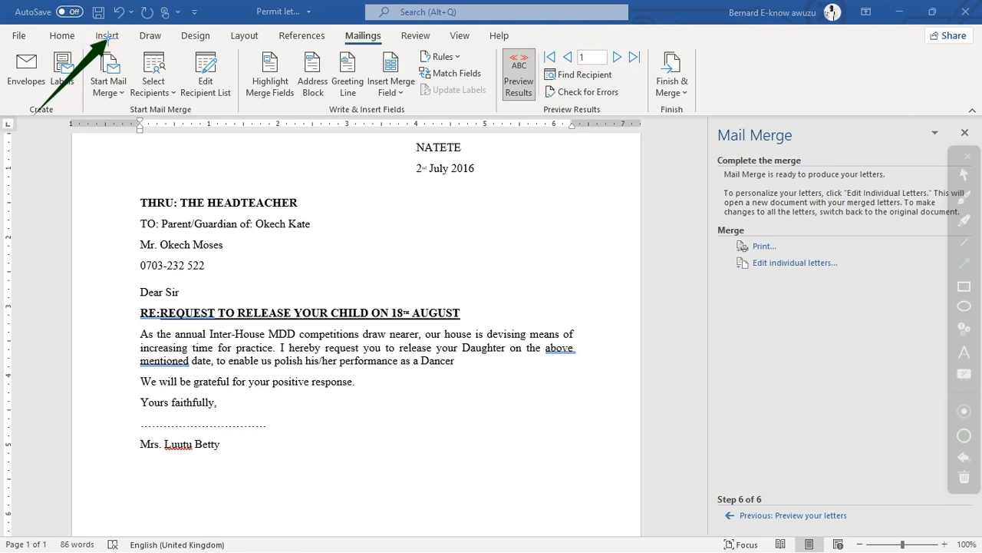
pyautogui.rightClick(186, 283)
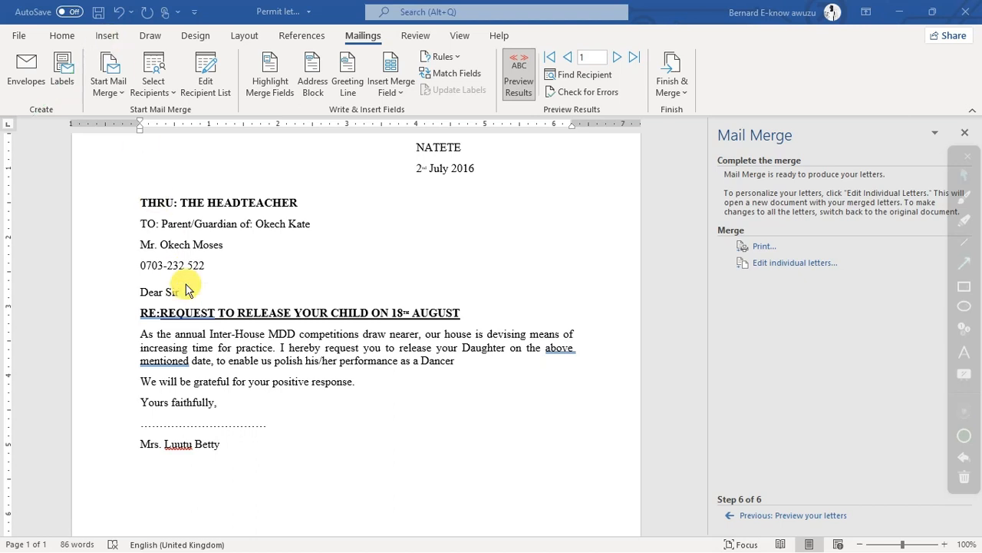
# - Locate the header and footer commands for the letter and recheck the footer requirement in the question document
pyautogui.click(108, 36)
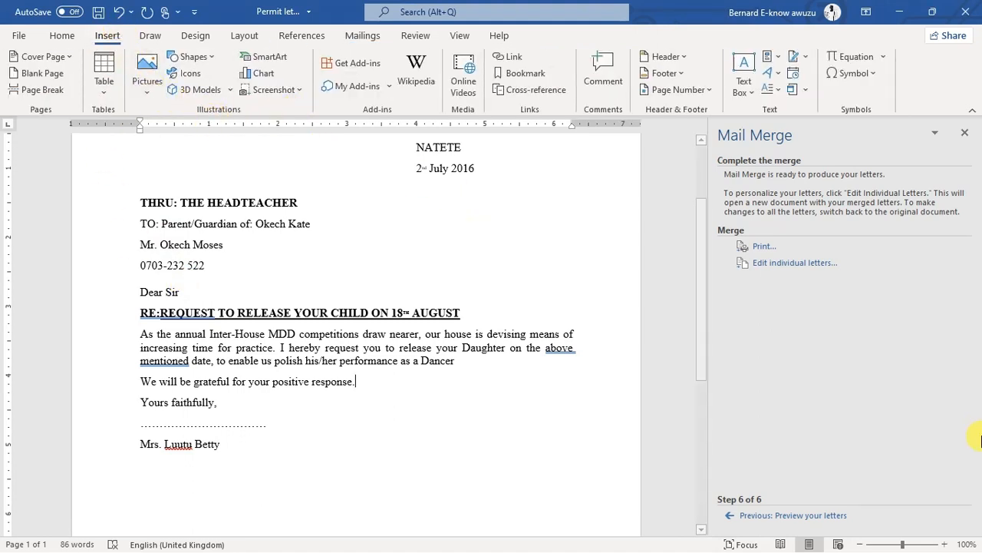
pyautogui.moveTo(980, 438)
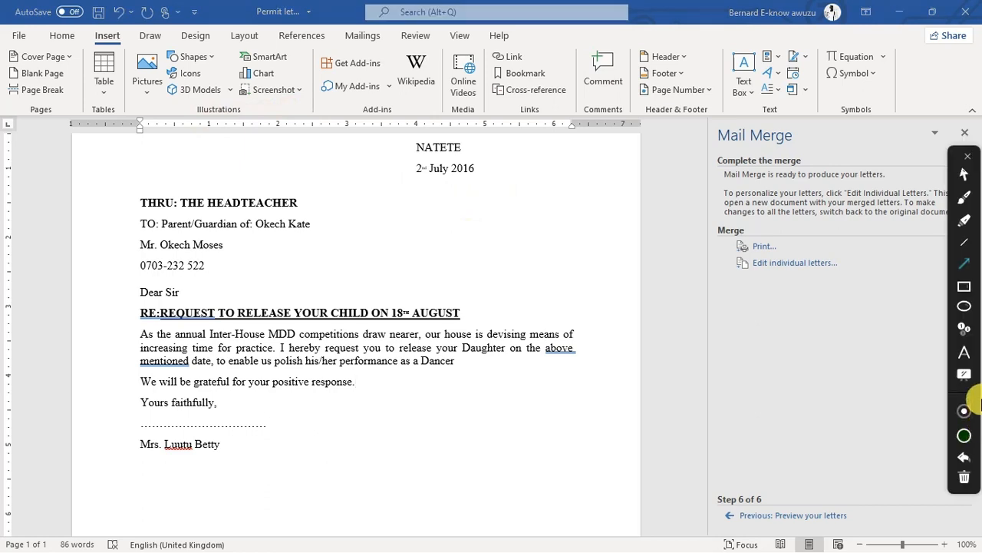
pyautogui.click(964, 289)
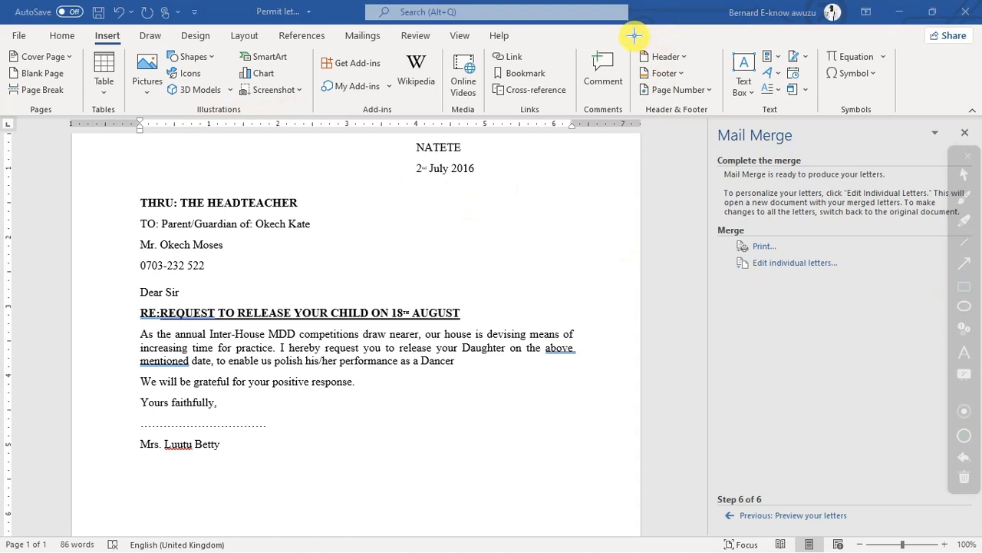
pyautogui.moveTo(629, 33); pyautogui.dragTo(725, 120)
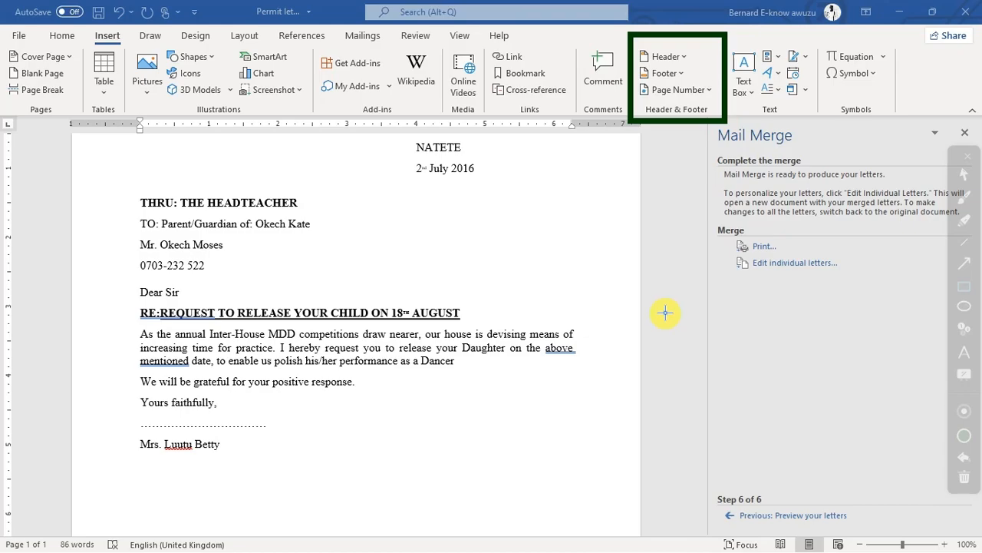
pyautogui.hotkey('alt', 'Tab')
pyautogui.hotkey('alt', 'Tab')
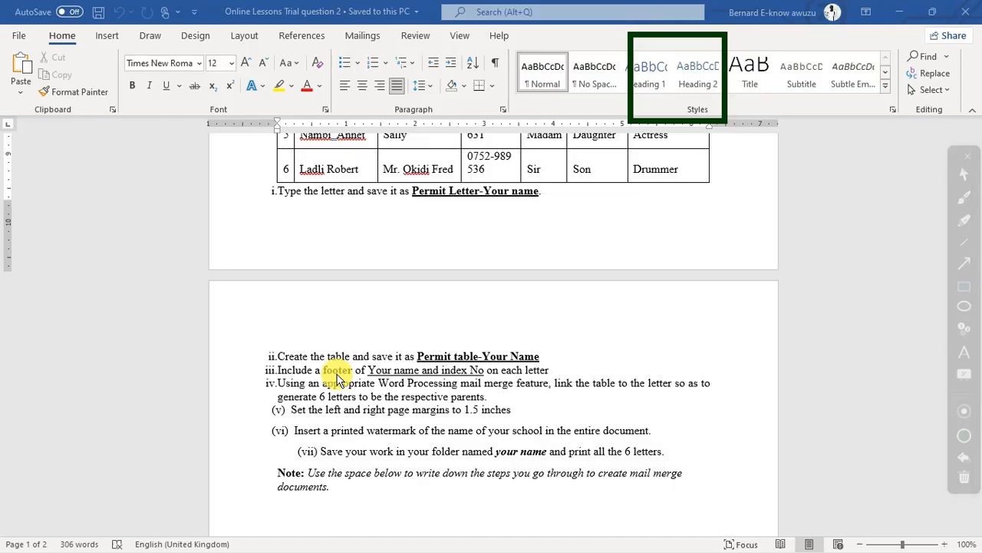
pyautogui.hotkey('alt', 'Tab')
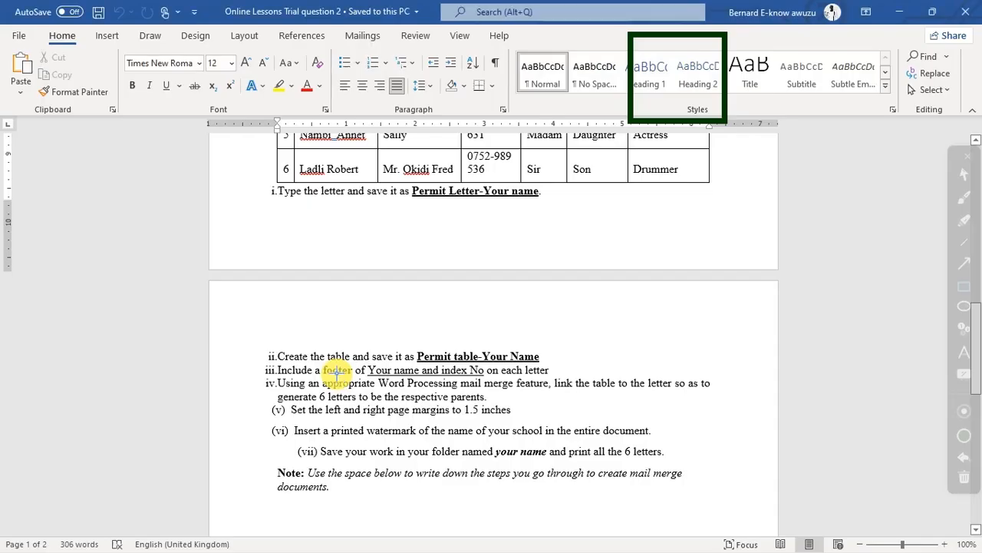
pyautogui.hotkey('alt', 'Tab')
pyautogui.hotkey('alt', 'Tab')
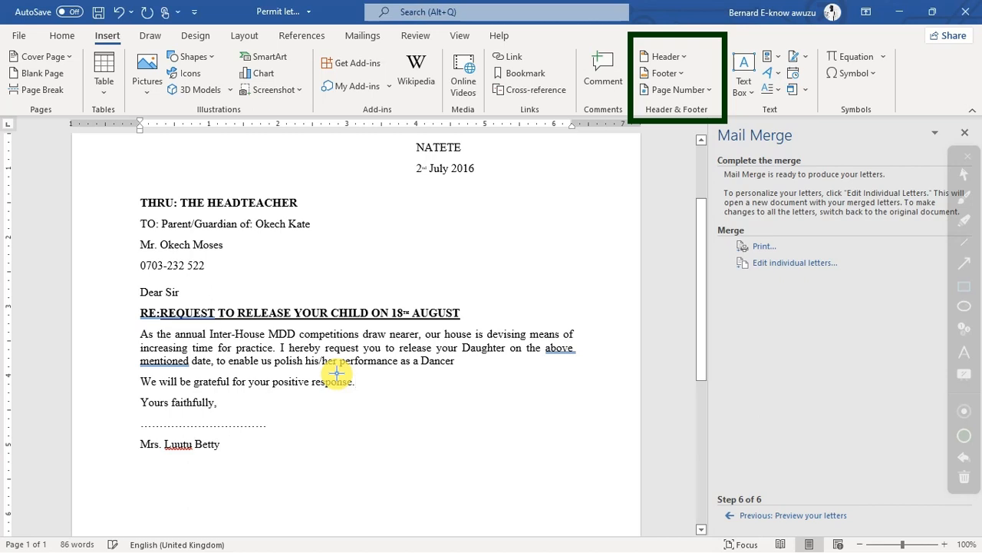
pyautogui.click(593, 209)
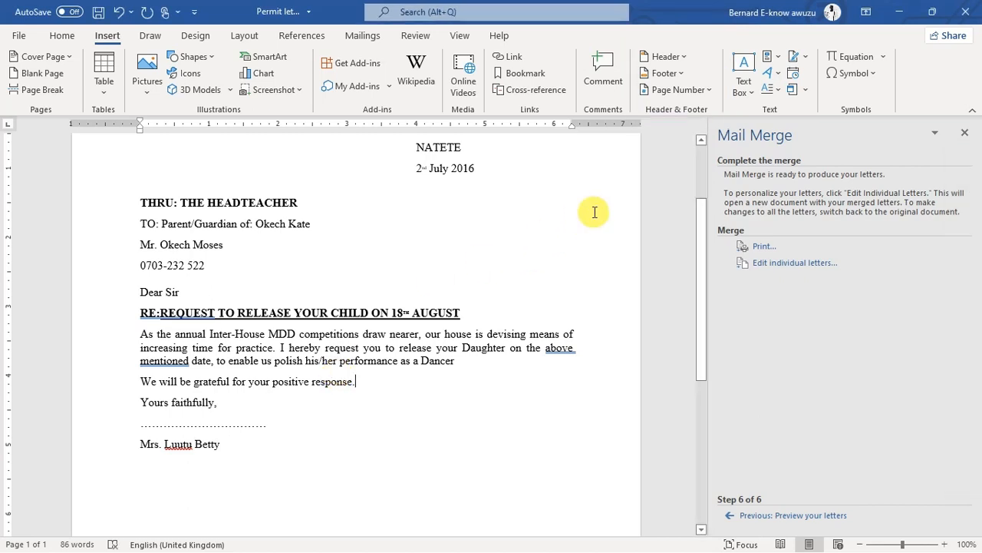
# - Insert a Blank footer in the letter with the student's name after "Name:" and the index number after "index No:", and return to the body
pyautogui.click(671, 74)
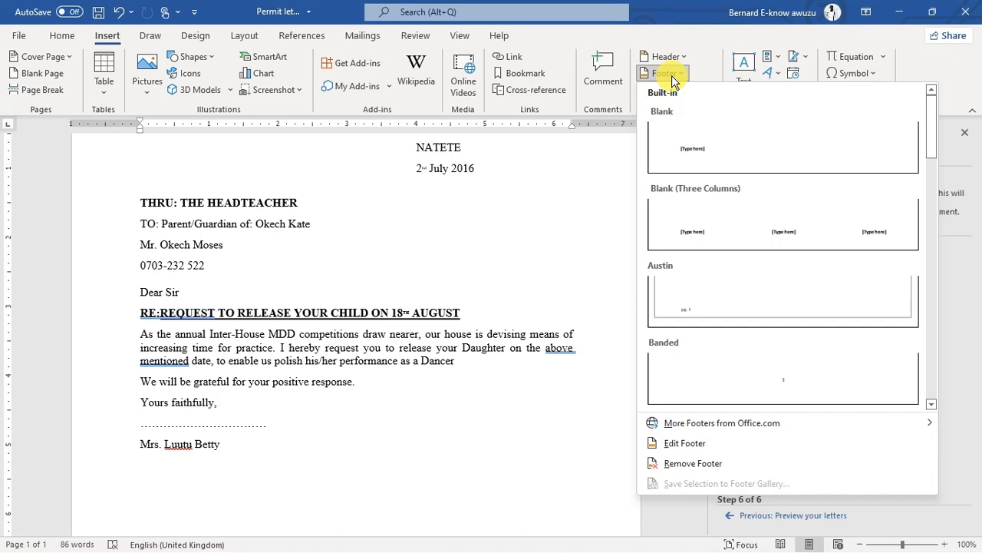
pyautogui.click(886, 124)
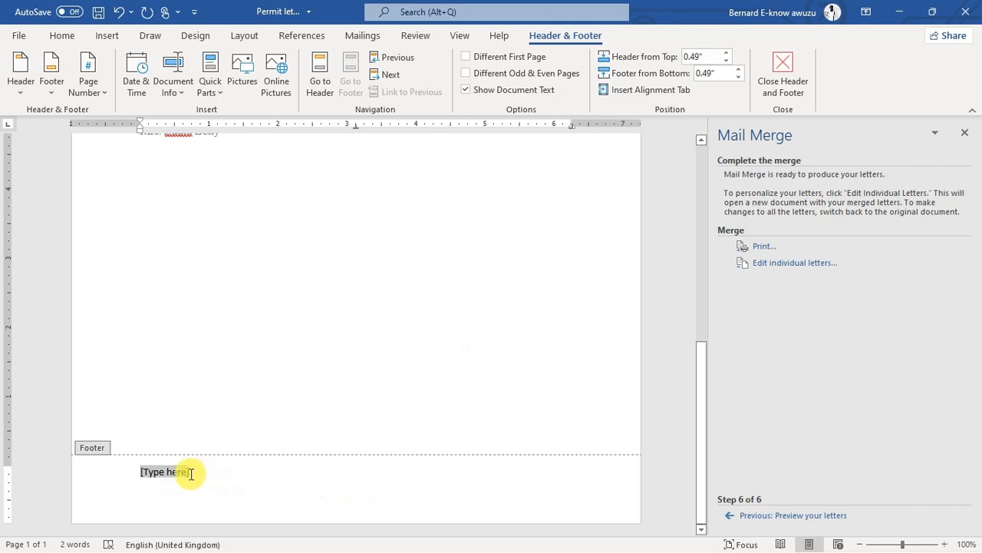
pyautogui.write('Na')
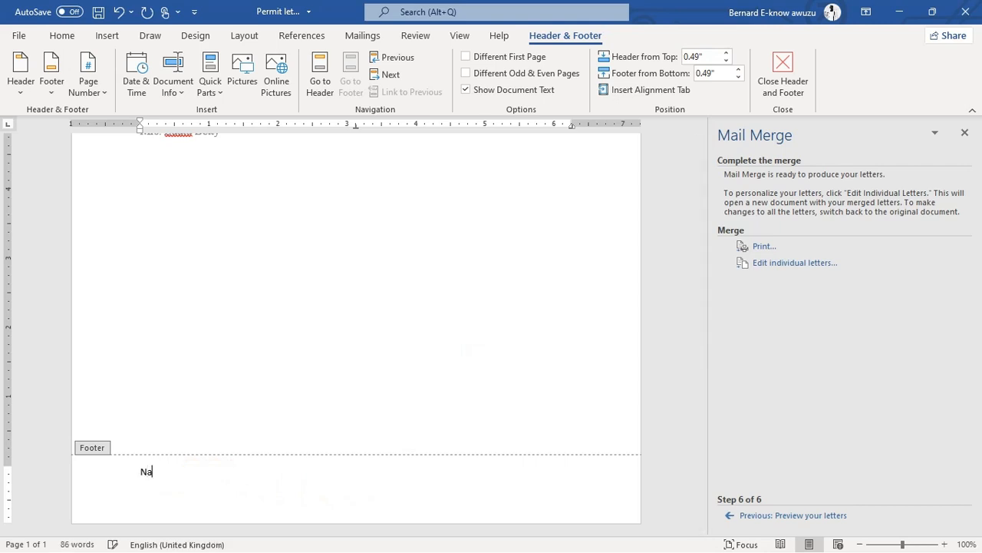
pyautogui.write('me: ')
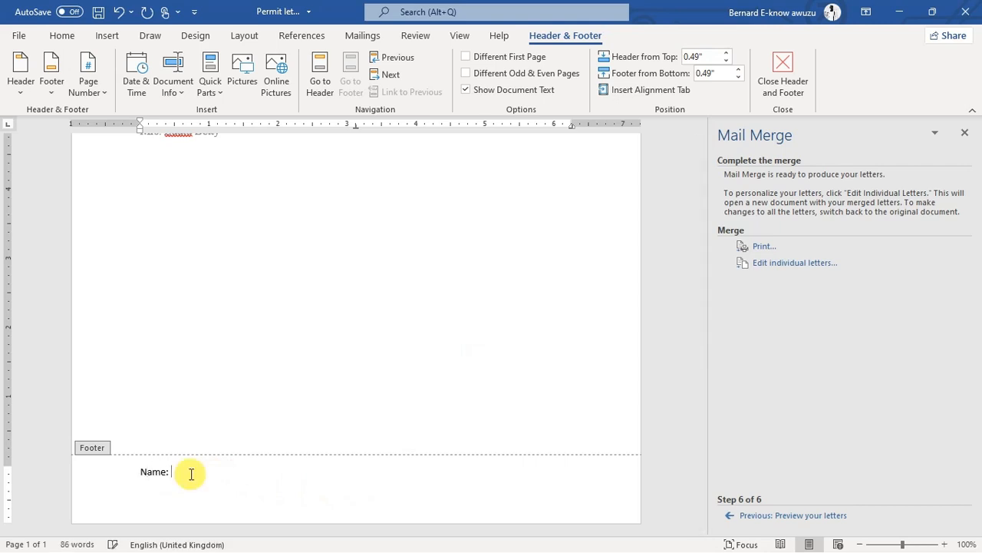
pyautogui.write('John Doe')
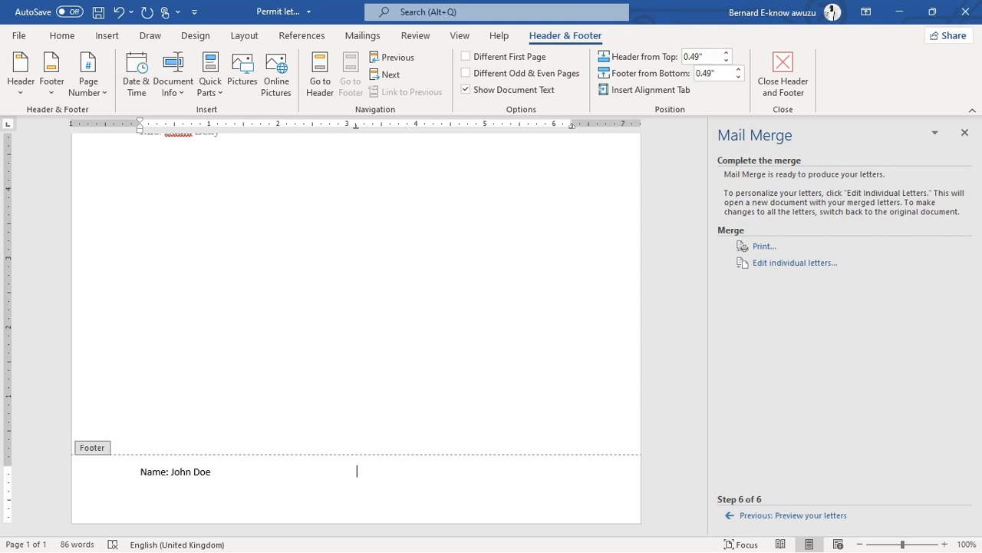
pyautogui.press('Tab')
pyautogui.write('index No: 03311/n')
pyautogui.doubleClick(267, 283)
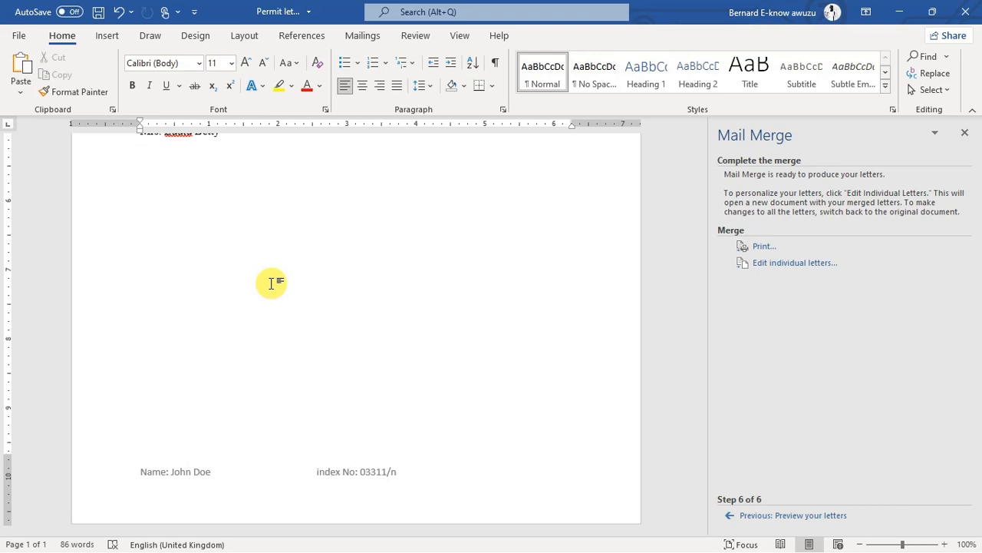
# - Review the whole permit letter, from the school address at its beginning to the footer at the page end
pyautogui.scroll(6, 272, 283)
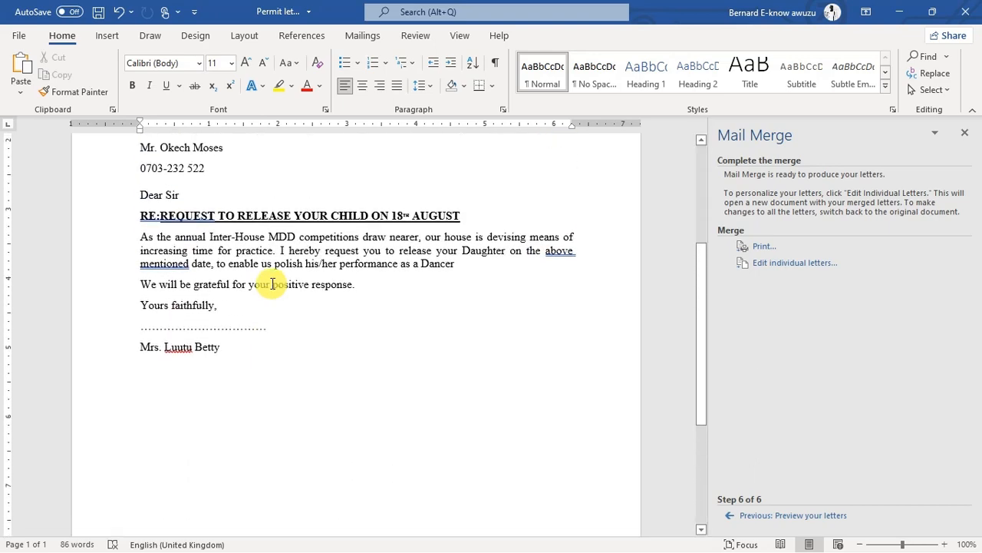
pyautogui.scroll(2, 271, 283)
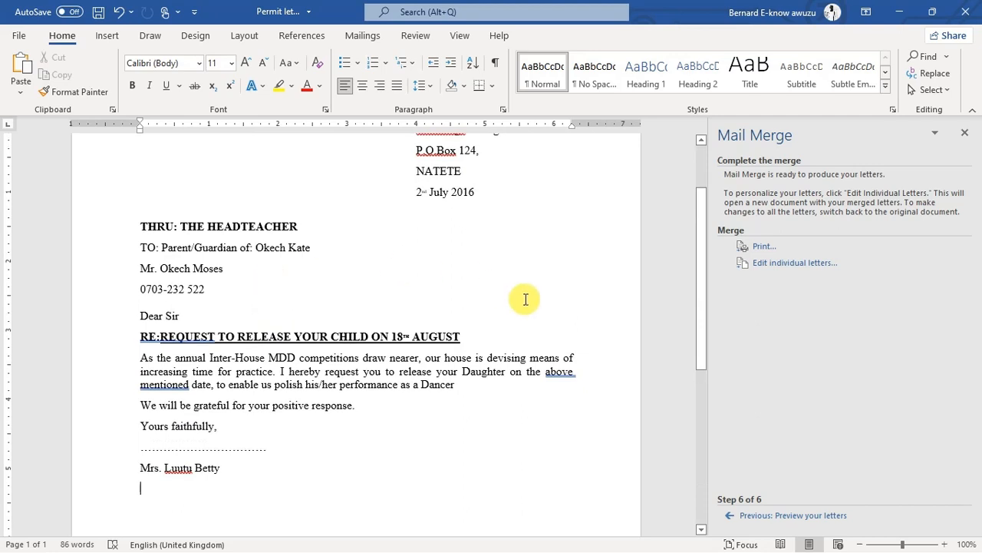
pyautogui.scroll(-7, 526, 300)
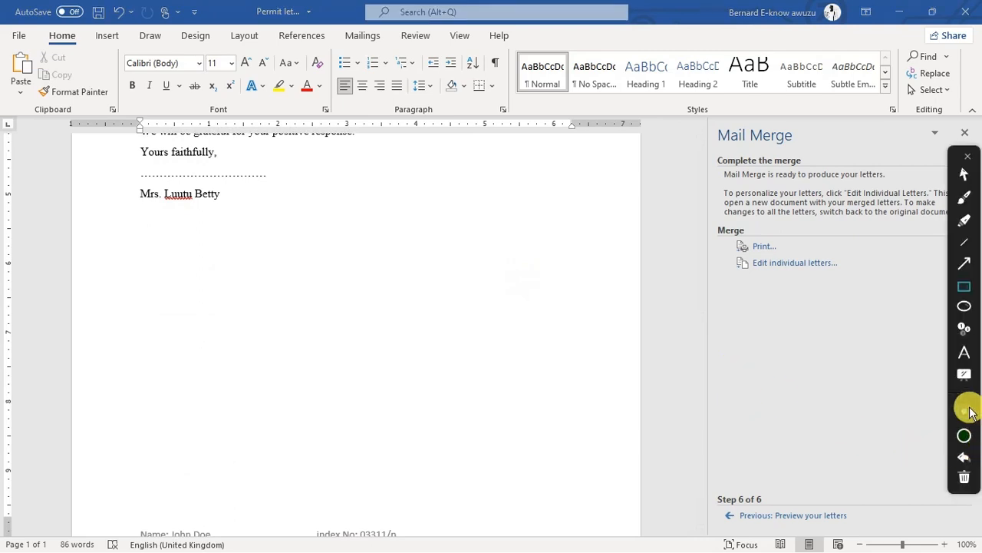
pyautogui.click(965, 289)
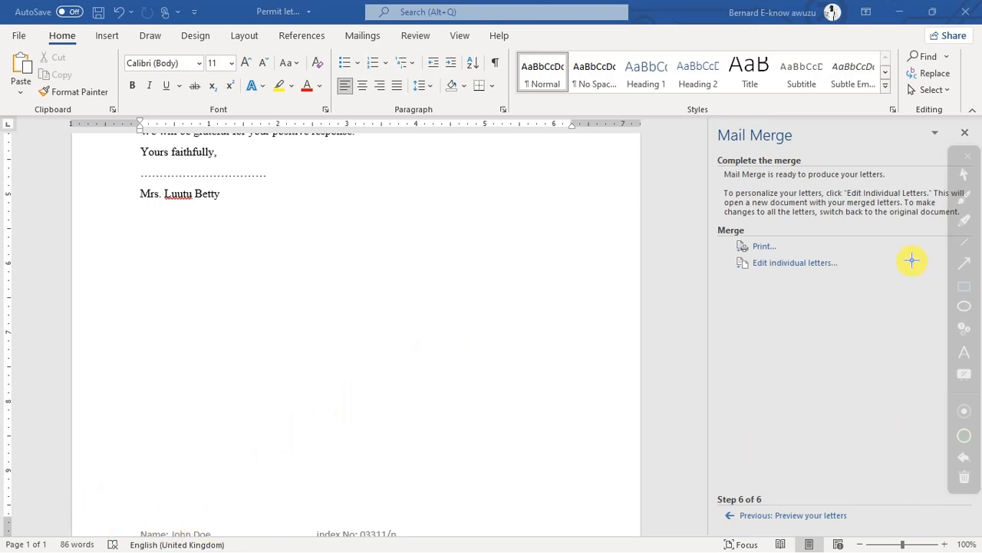
pyautogui.press('Escape')
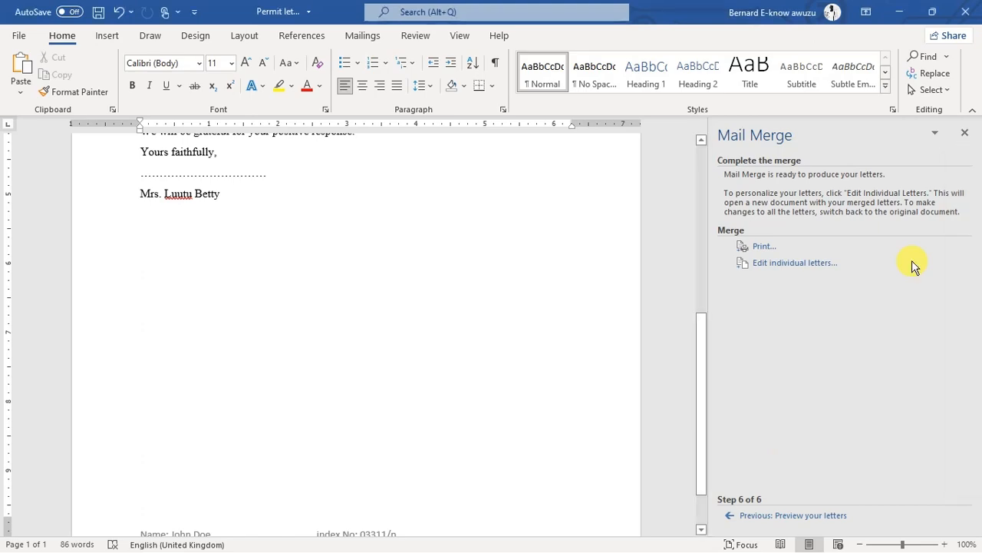
pyautogui.scroll(-1, 539, 340)
pyautogui.scroll(8, 539, 340)
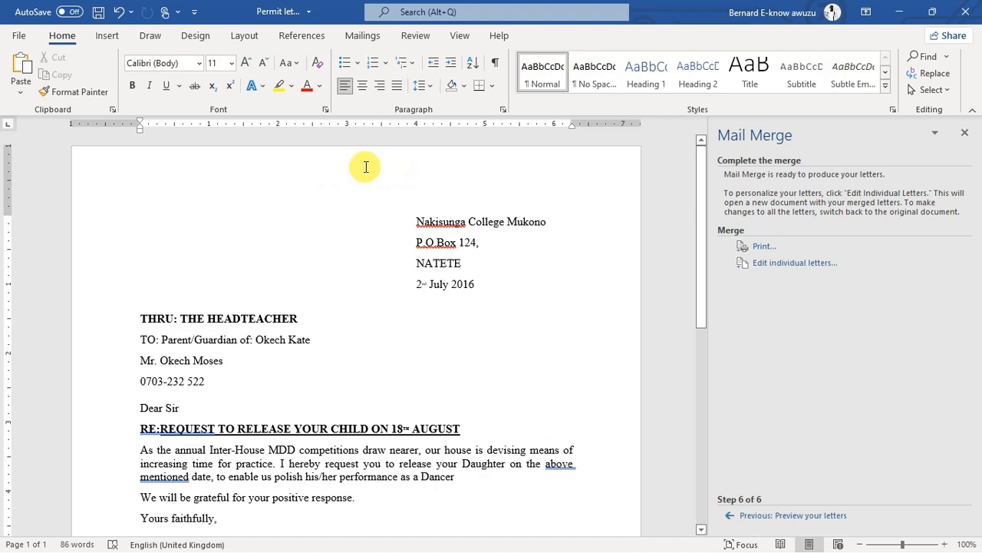
pyautogui.scroll(-5, 515, 333)
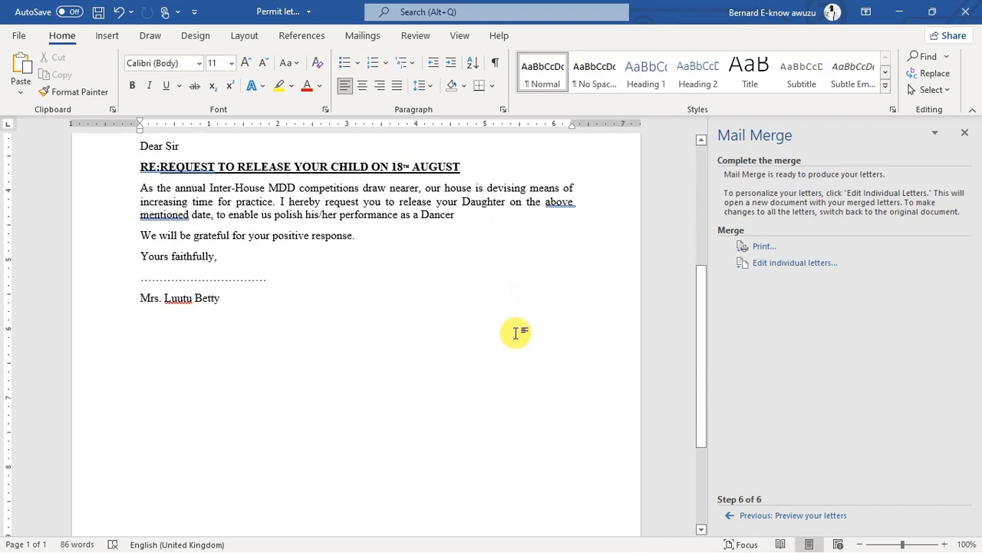
# - Preview the second recipient's merged letter and check its footer at the page end
pyautogui.scroll(2, 517, 333)
pyautogui.scroll(2, 516, 333)
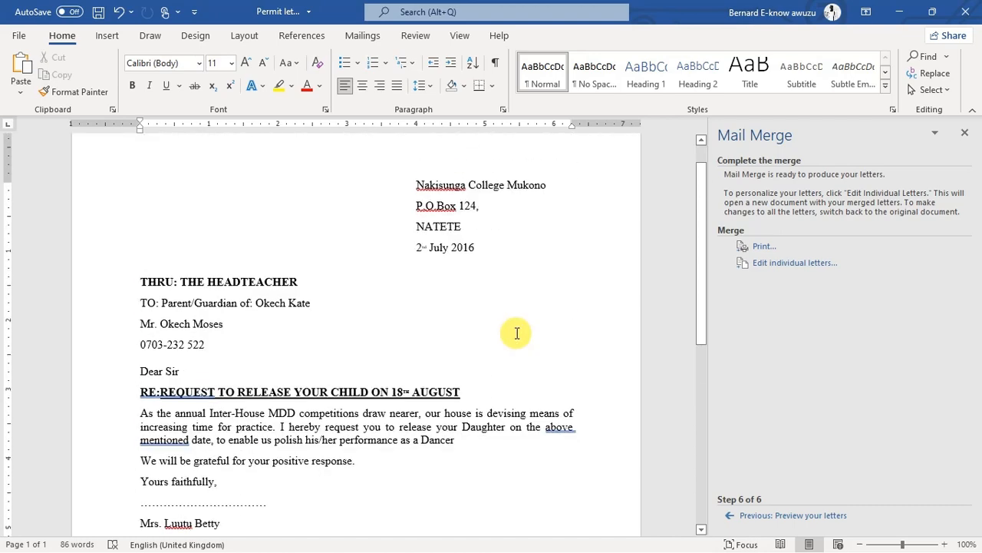
pyautogui.click(366, 41)
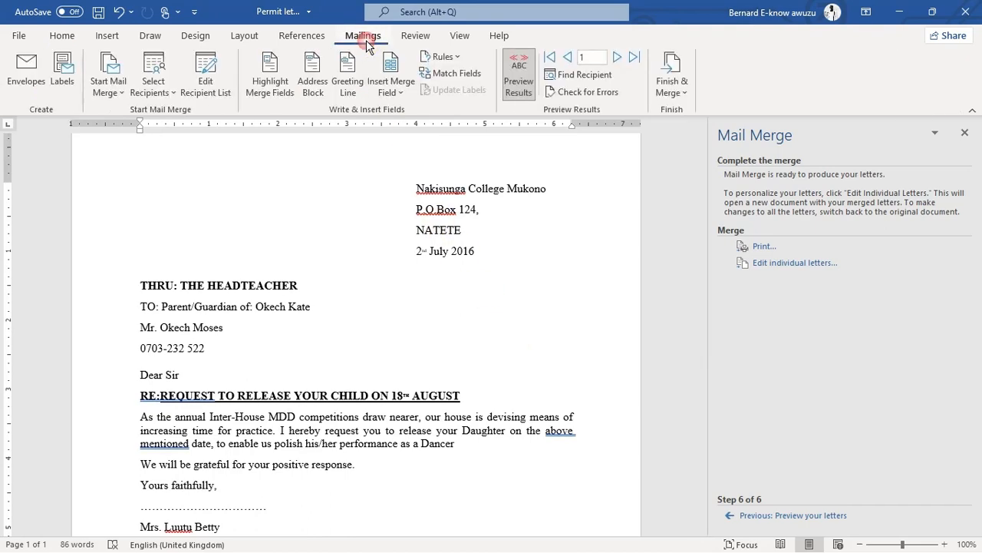
pyautogui.click(634, 58)
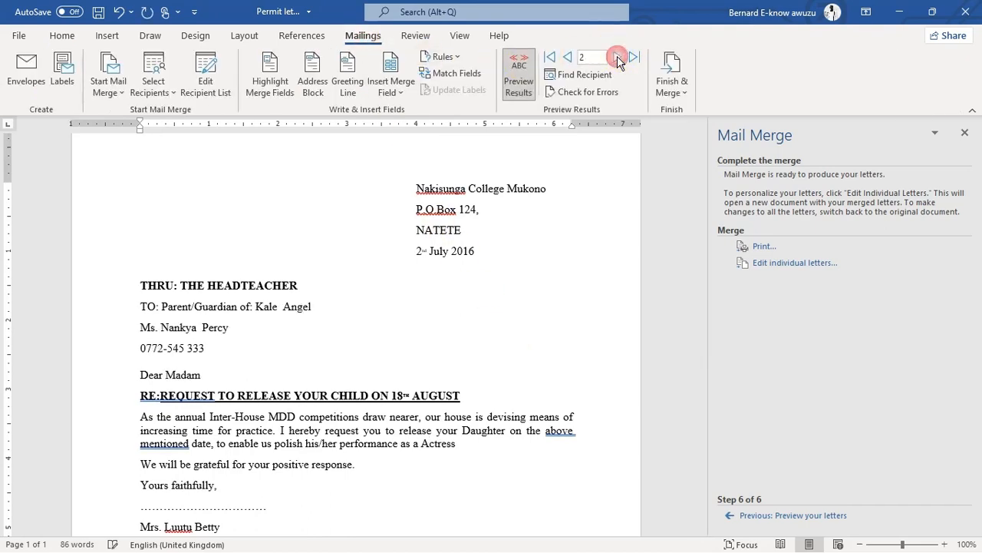
pyautogui.scroll(-4, 599, 337)
pyautogui.scroll(-2, 599, 338)
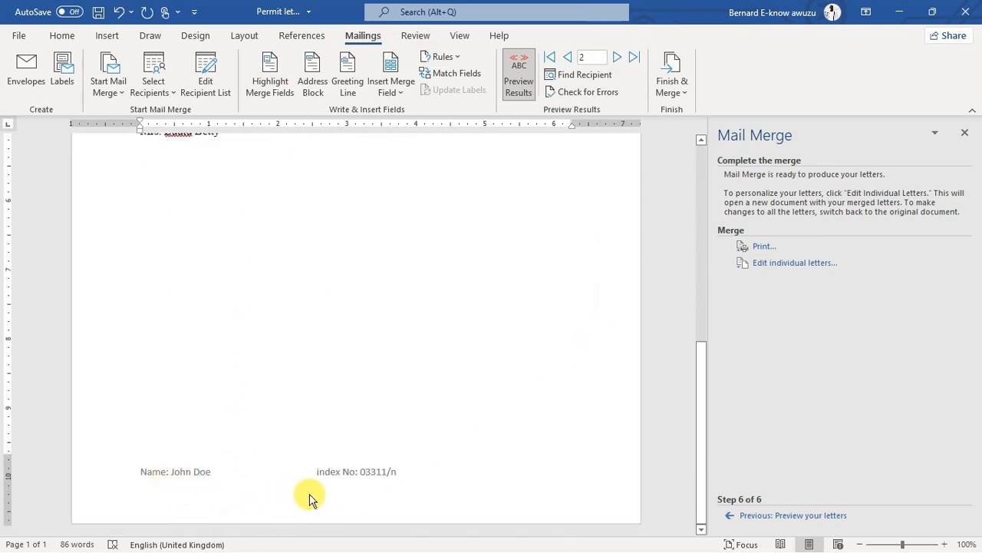
# - Advance the merge preview to recipient 6 and review that letter from the school address to the signature
pyautogui.click(618, 60)
pyautogui.click(618, 60)
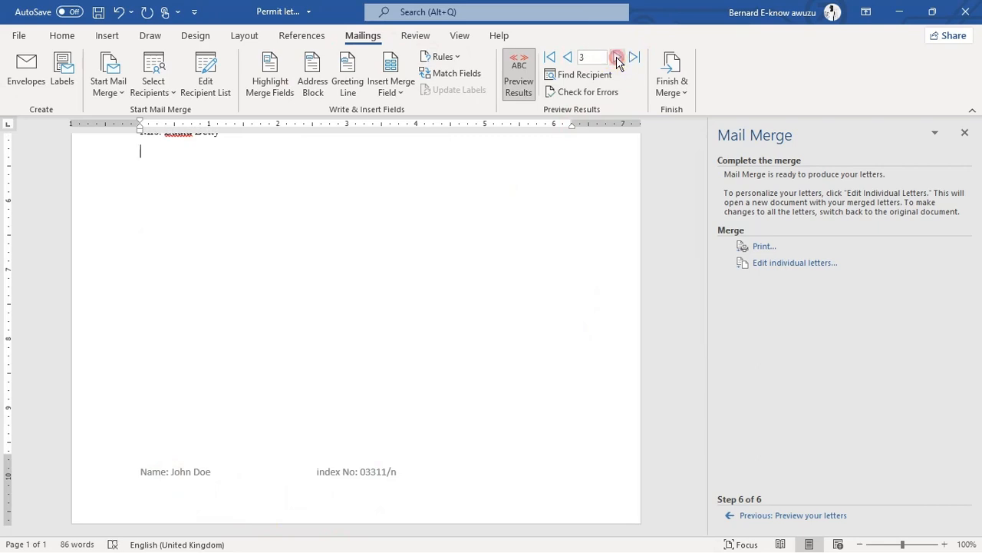
pyautogui.click(619, 60)
pyautogui.click(619, 59)
pyautogui.scroll(10, 407, 426)
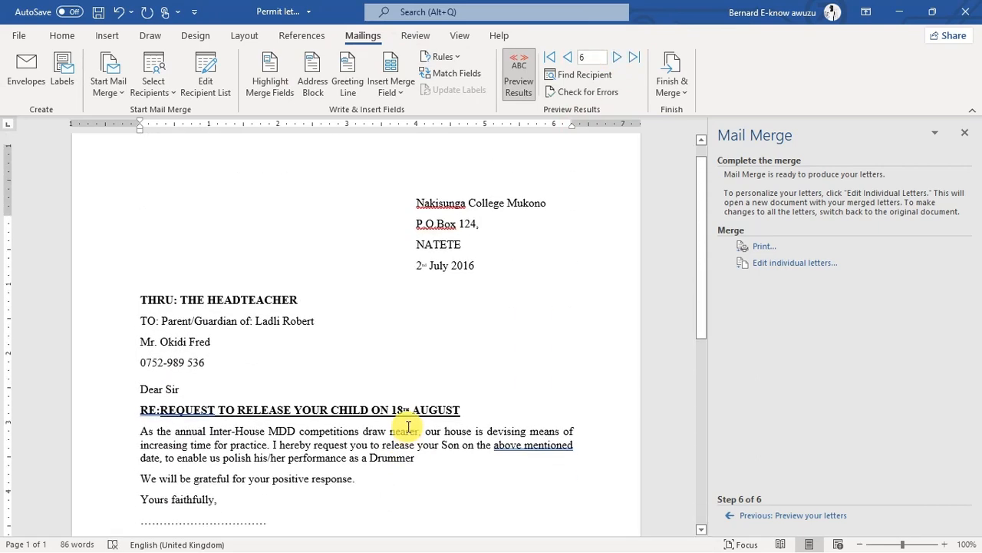
pyautogui.scroll(-4, 407, 426)
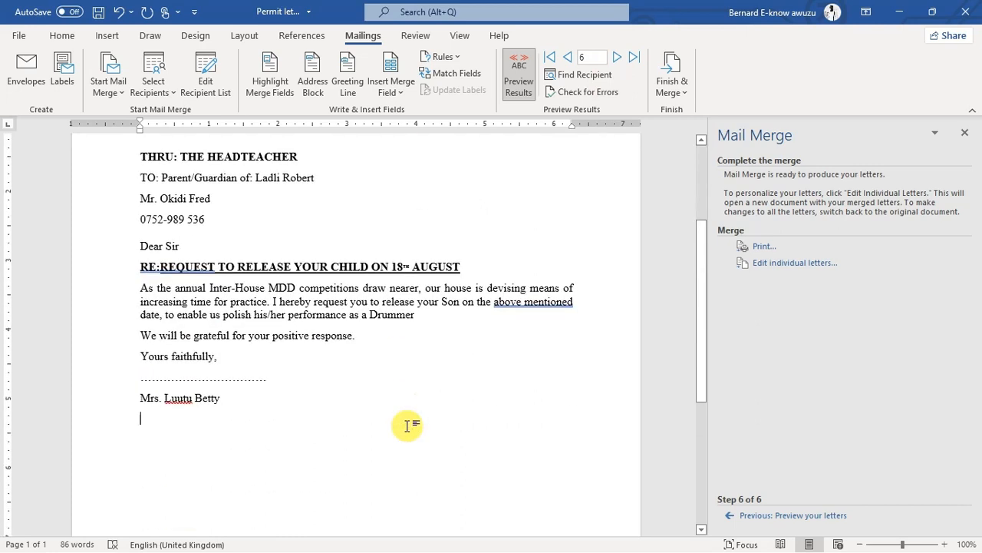
# - Read the remaining tasks in the Online Lessons Trial question 2 document, mark the 1.5-inch margin requirement, and return to the permit letter
pyautogui.press('super+Tab')
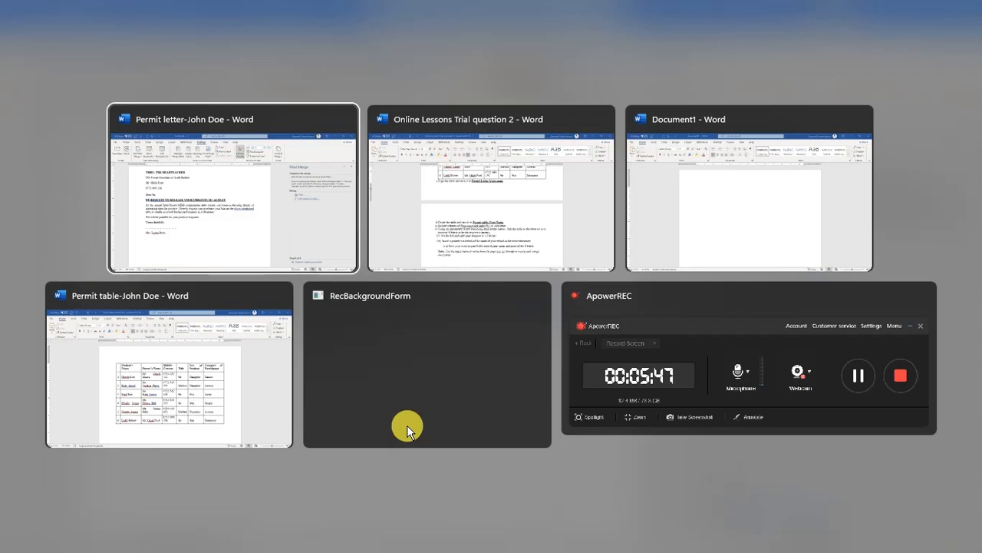
pyautogui.press('Return')
pyautogui.scroll(-2, 408, 426)
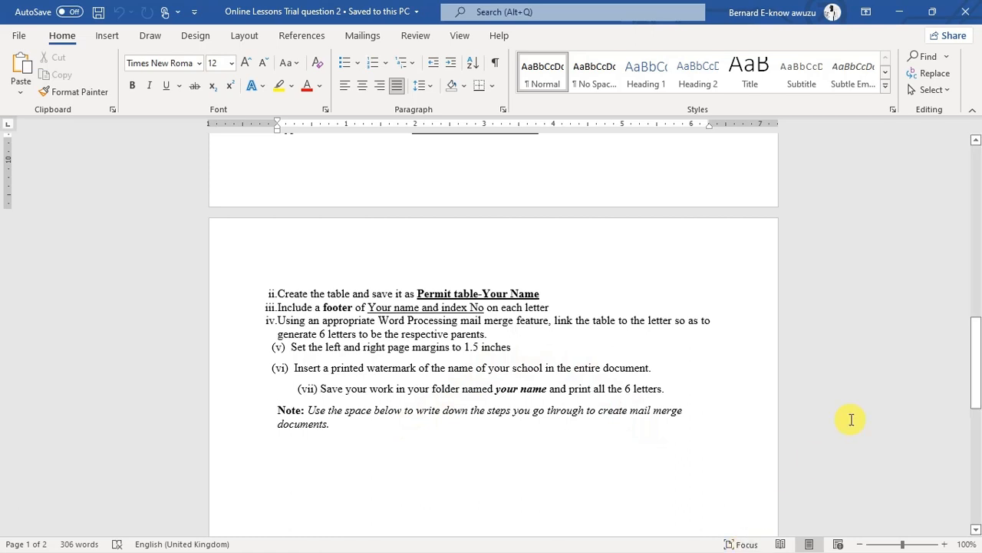
pyautogui.hotkey('ctrl', 'shift', 'd')
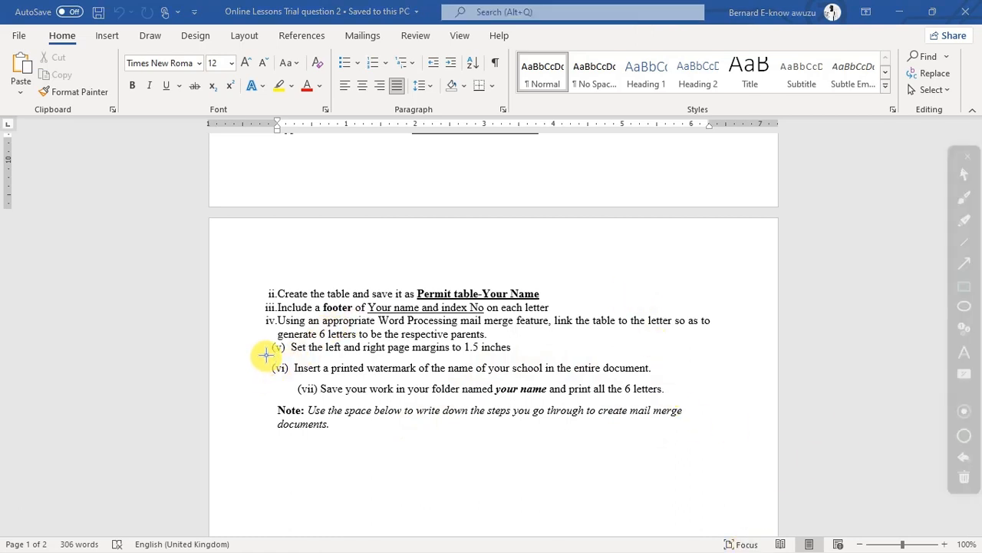
pyautogui.moveTo(263, 340)
pyautogui.mouseDown()
pyautogui.moveTo(412, 353)
pyautogui.moveTo(305, 354)
pyautogui.moveTo(265, 336)
pyautogui.mouseUp()
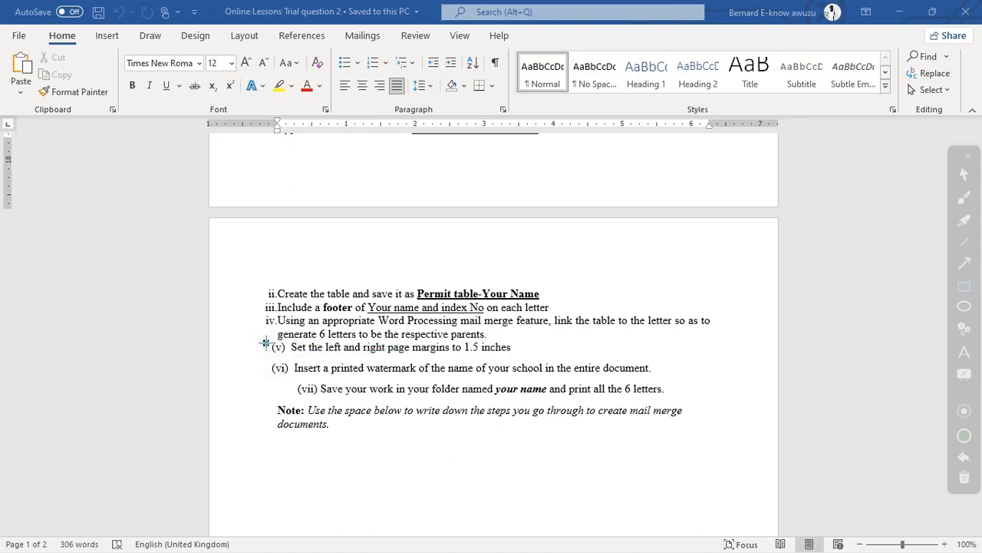
pyautogui.click(268, 342)
pyautogui.moveTo(275, 336)
pyautogui.mouseDown()
pyautogui.moveTo(297, 351)
pyautogui.moveTo(391, 359)
pyautogui.moveTo(513, 346)
pyautogui.moveTo(546, 358)
pyautogui.mouseUp()
pyautogui.click(559, 355)
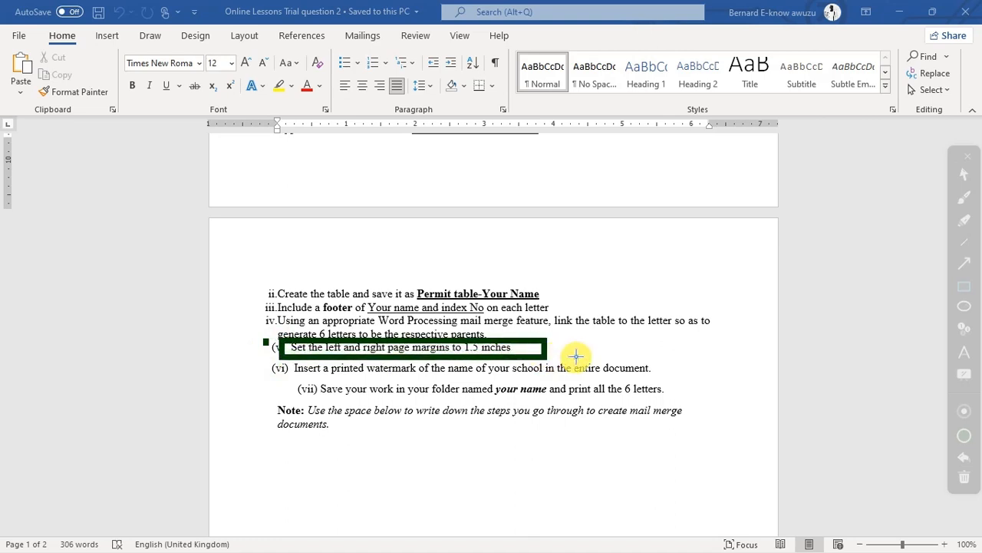
pyautogui.press('Escape')
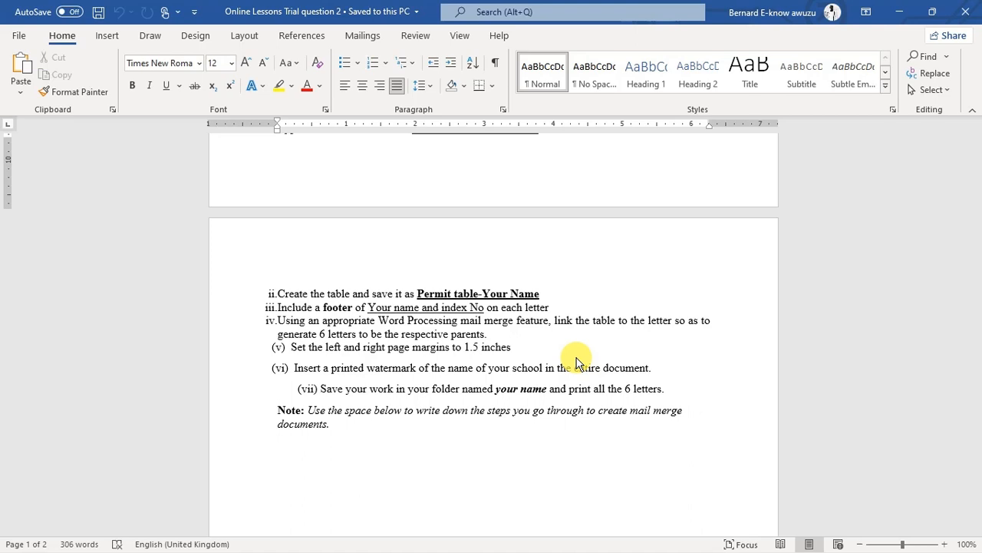
pyautogui.hotkey('alt', 'Tab')
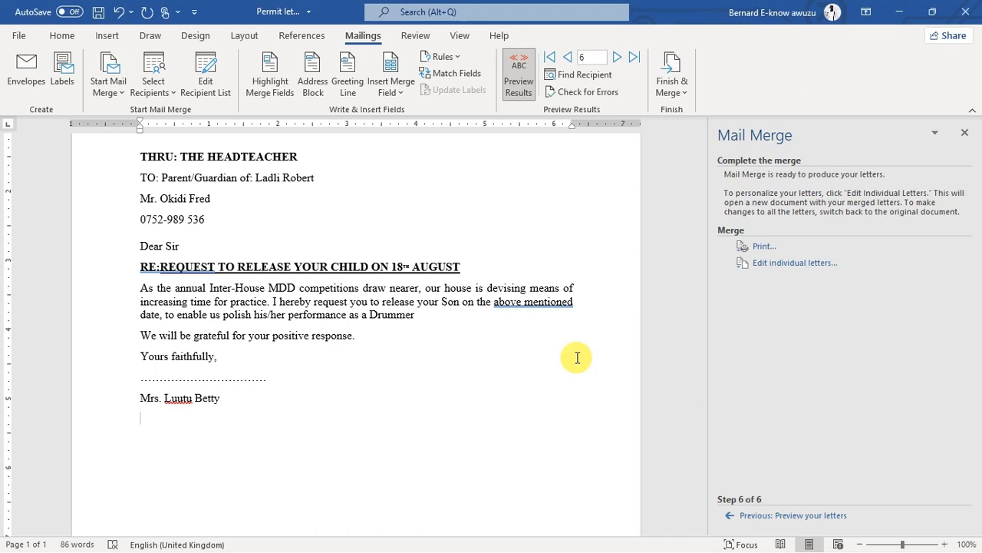
# - Locate the paragraph formatting commands and the Paragraph Settings launcher, marking them with a temporary rectangle and arrow
pyautogui.click(63, 36)
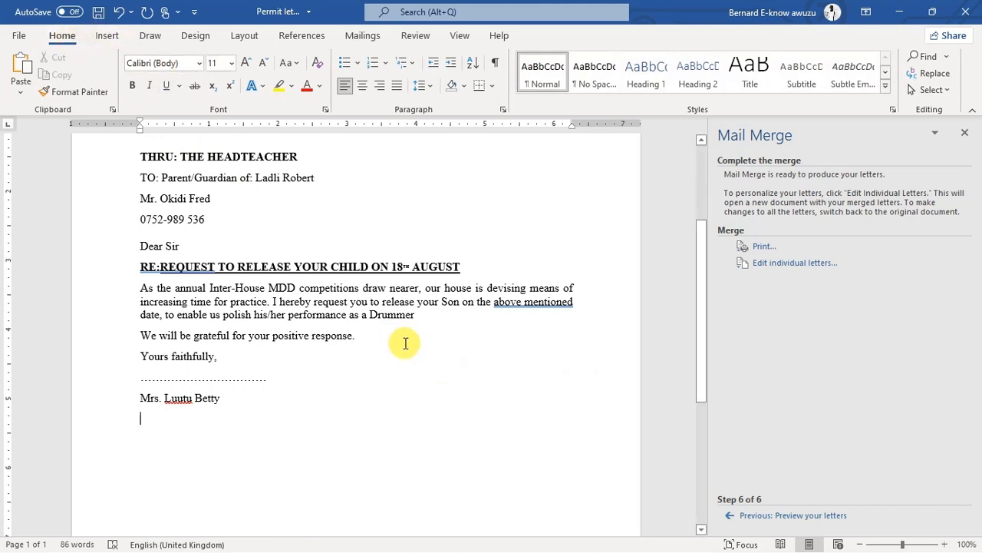
pyautogui.hotkey('ctrl', 'alt', 'd')
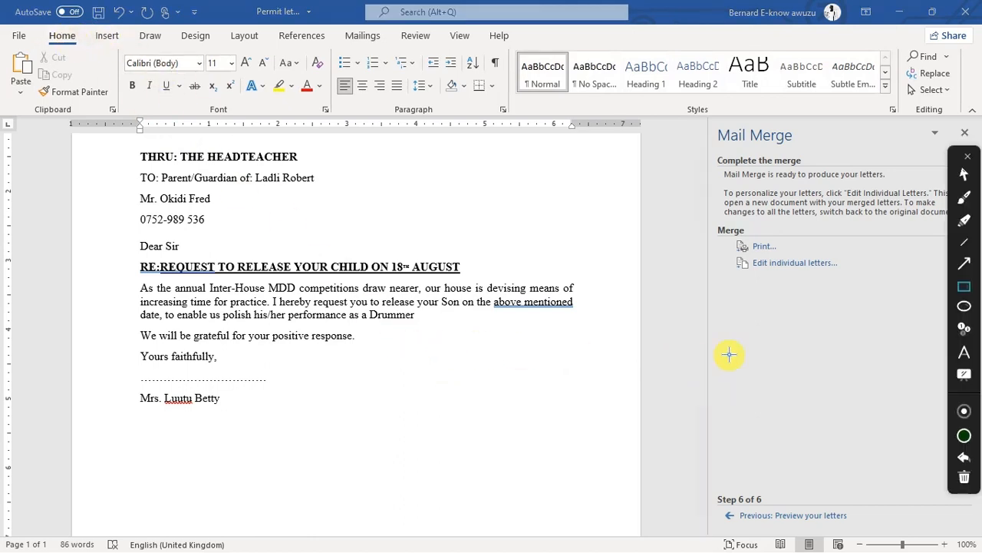
pyautogui.moveTo(329, 40)
pyautogui.mouseDown()
pyautogui.moveTo(357, 126)
pyautogui.moveTo(525, 121)
pyautogui.moveTo(516, 119)
pyautogui.mouseUp()
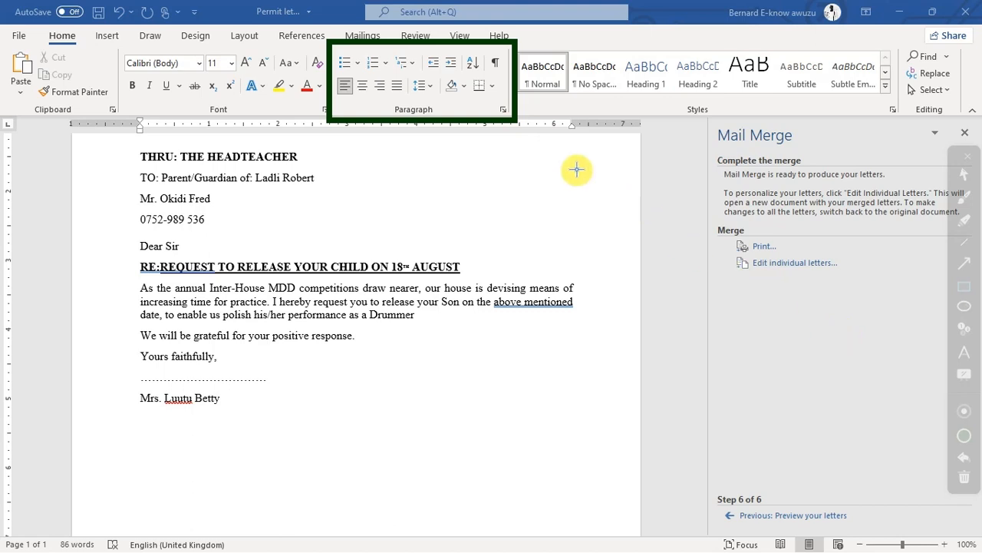
pyautogui.press('Escape')
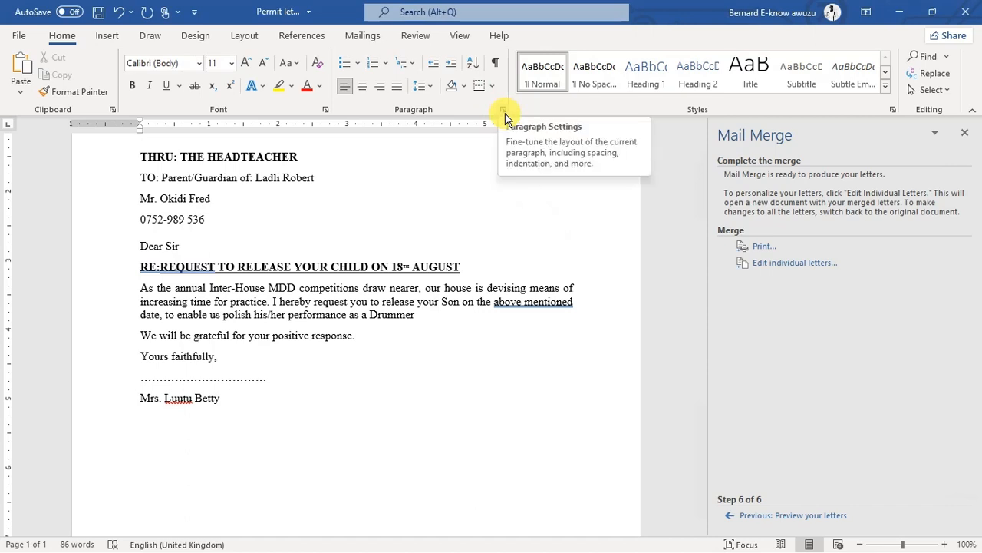
pyautogui.hotkey('ctrl', 'shift', 'a')
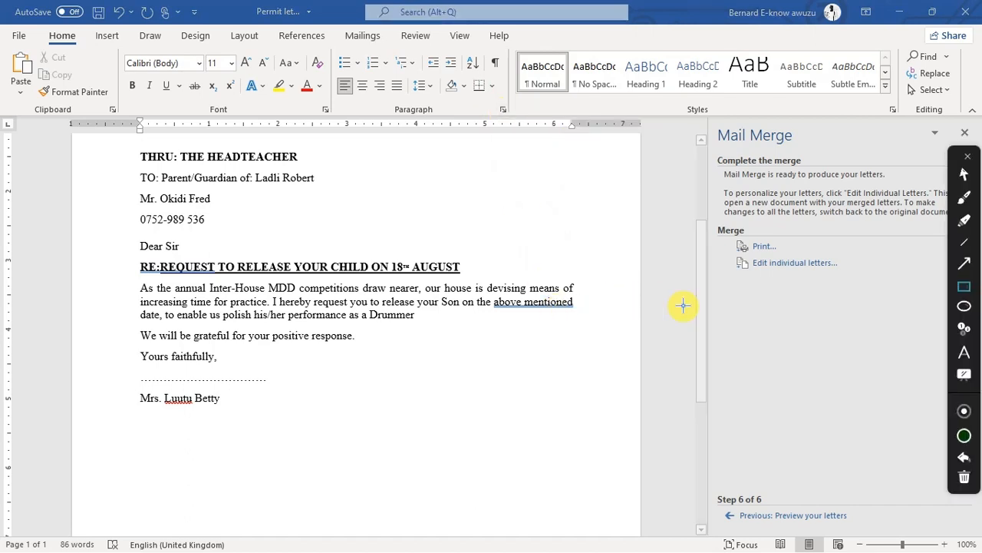
pyautogui.click(965, 264)
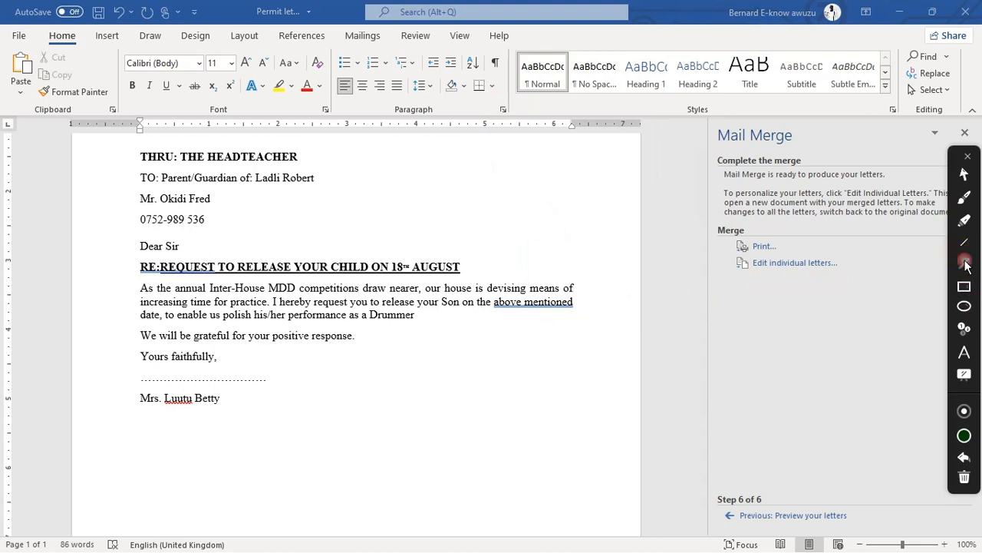
pyautogui.moveTo(379, 193)
pyautogui.mouseDown()
pyautogui.moveTo(395, 170)
pyautogui.moveTo(501, 110)
pyautogui.mouseUp()
pyautogui.click(501, 110)
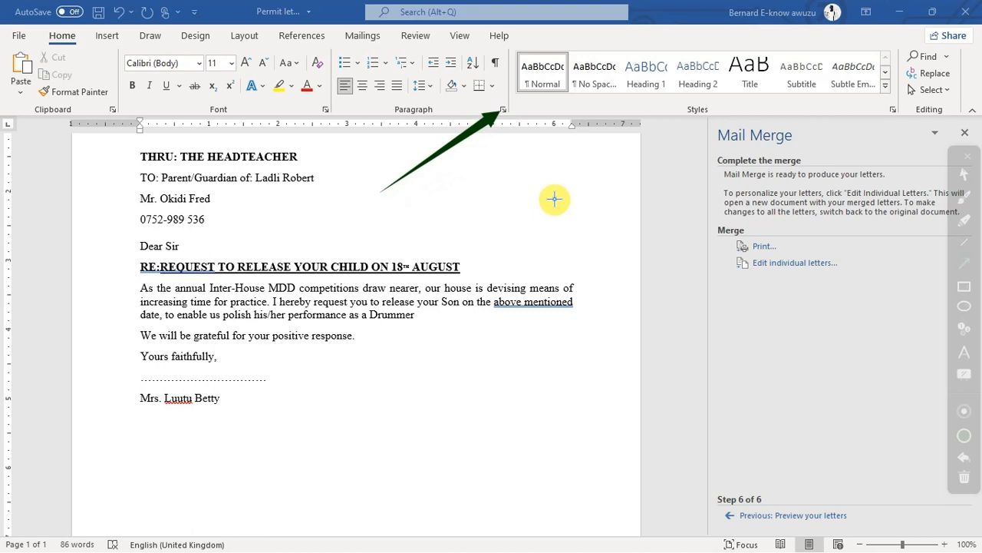
pyautogui.press('Escape')
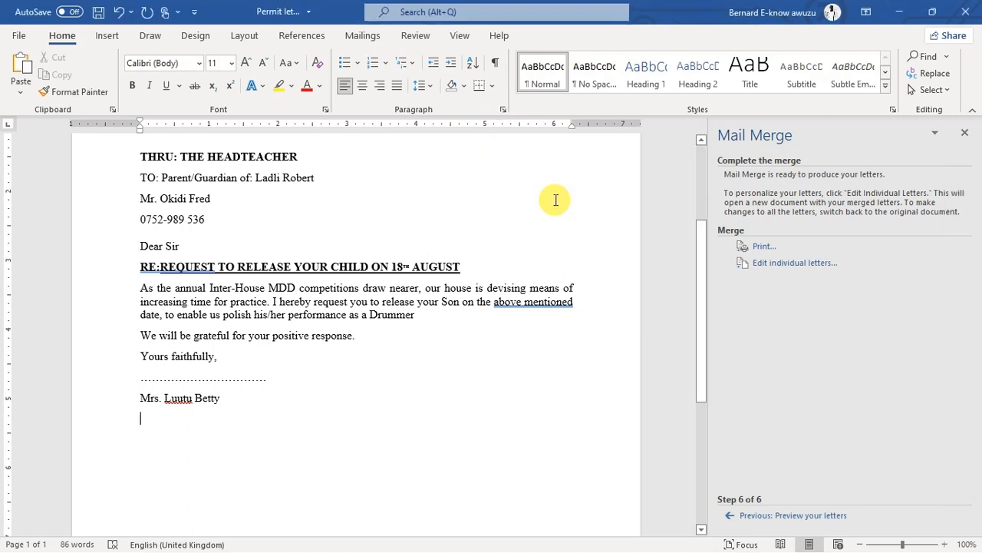
# - Set the left and right indentation of the empty last paragraph to 1.5 inches
pyautogui.click(505, 111)
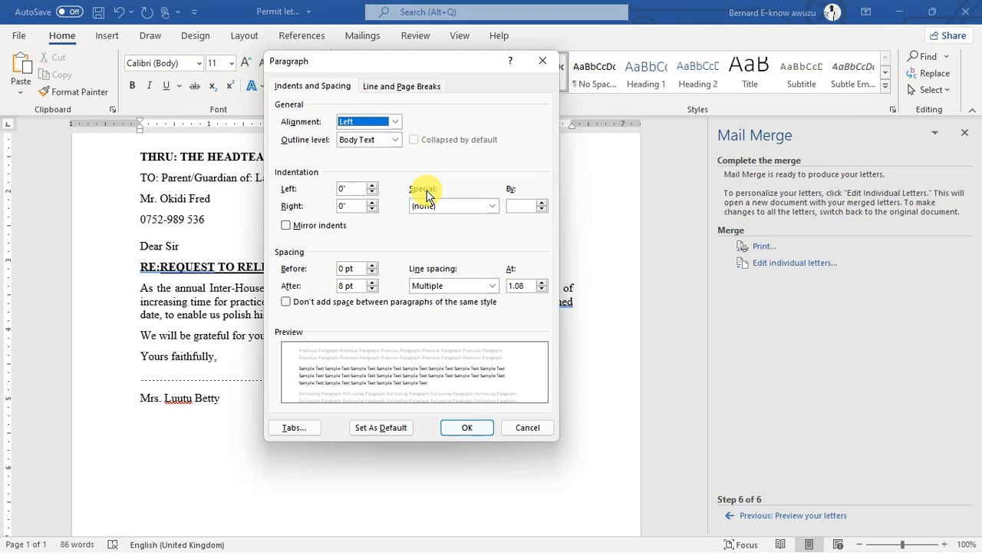
pyautogui.click(346, 189)
pyautogui.click(351, 191)
pyautogui.doubleClick(346, 189)
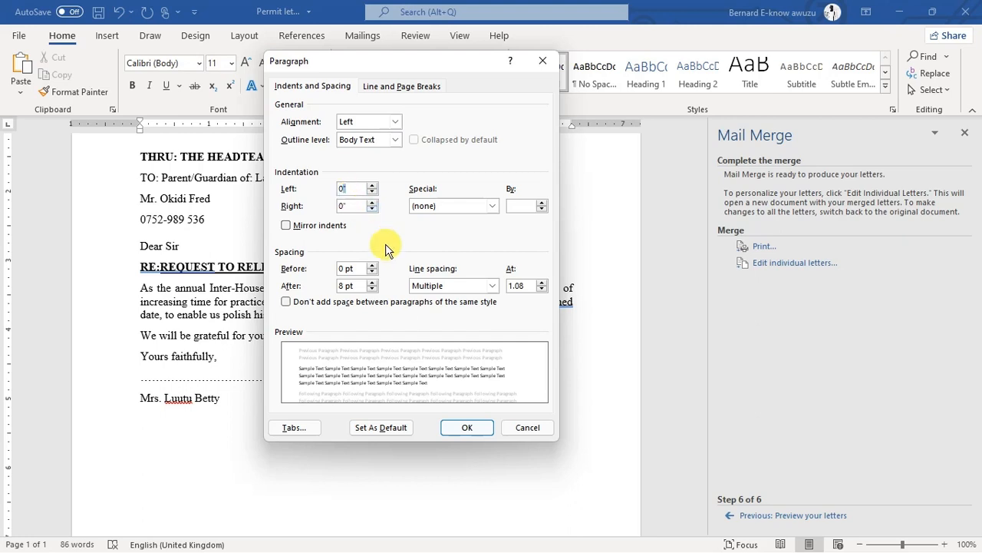
pyautogui.write('1.5')
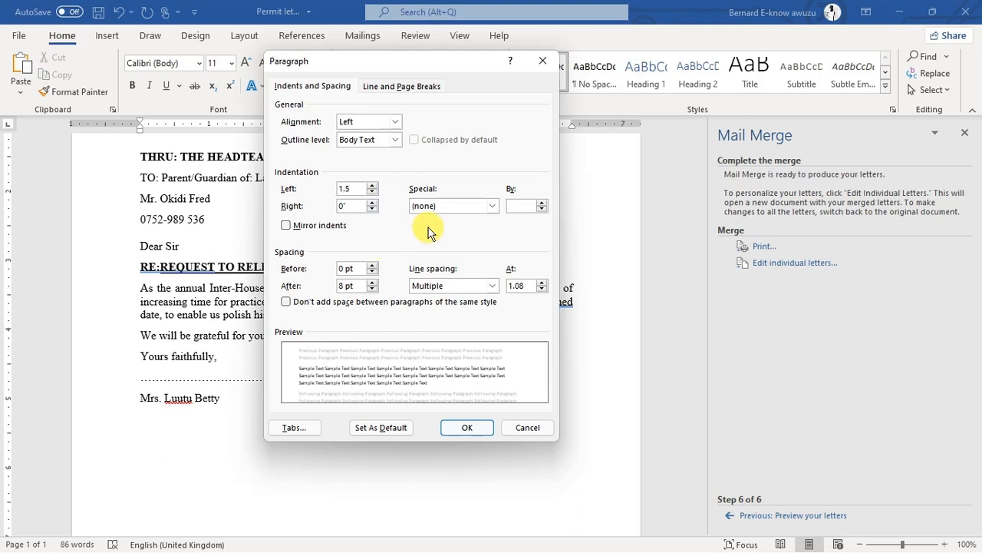
pyautogui.click(359, 207)
pyautogui.doubleClick(358, 206)
pyautogui.write('1.5')
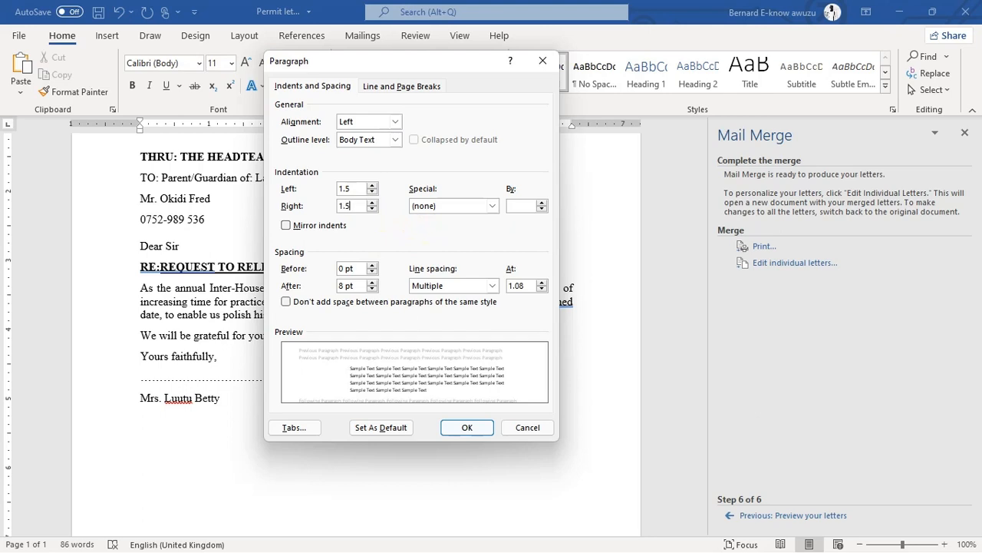
pyautogui.click(468, 428)
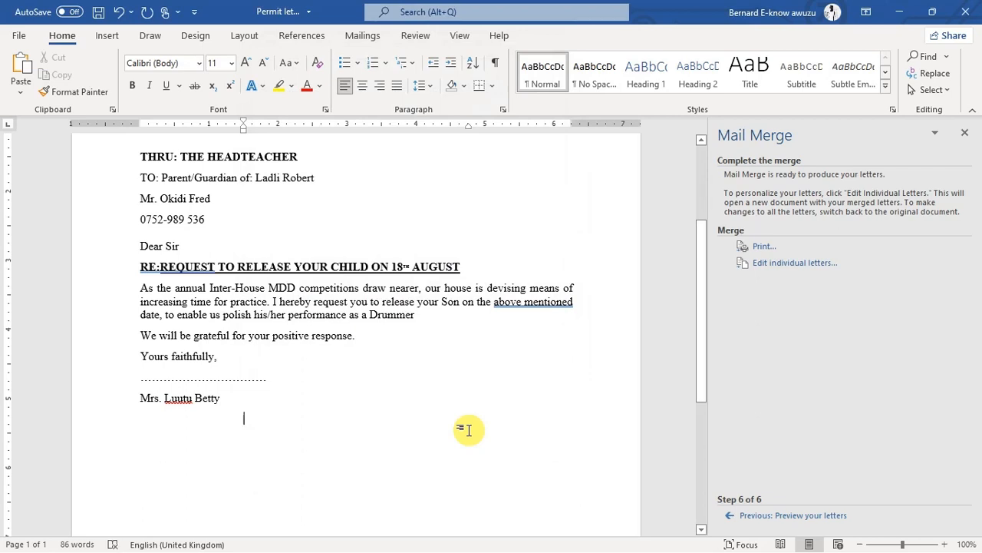
# - Try a 1.5-inch left and right indentation on the whole letter, and undo the indentation changes
pyautogui.hotkey('ctrl', 'a')
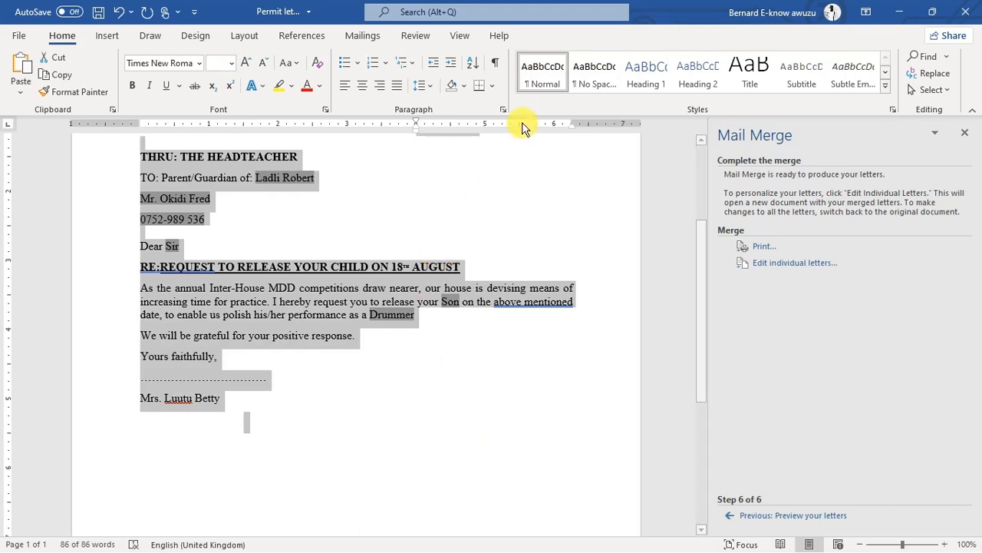
pyautogui.click(502, 109)
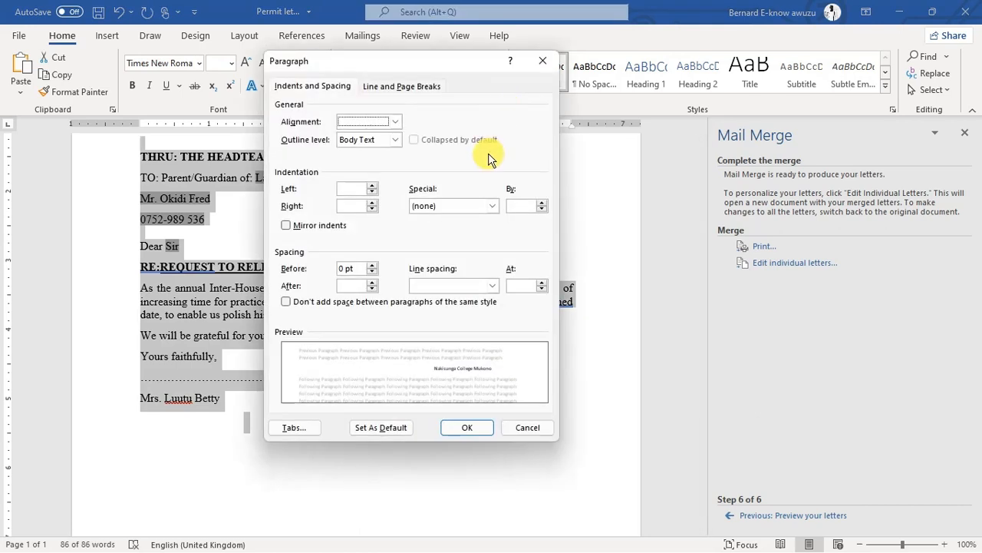
pyautogui.click(358, 192)
pyautogui.write('1.5')
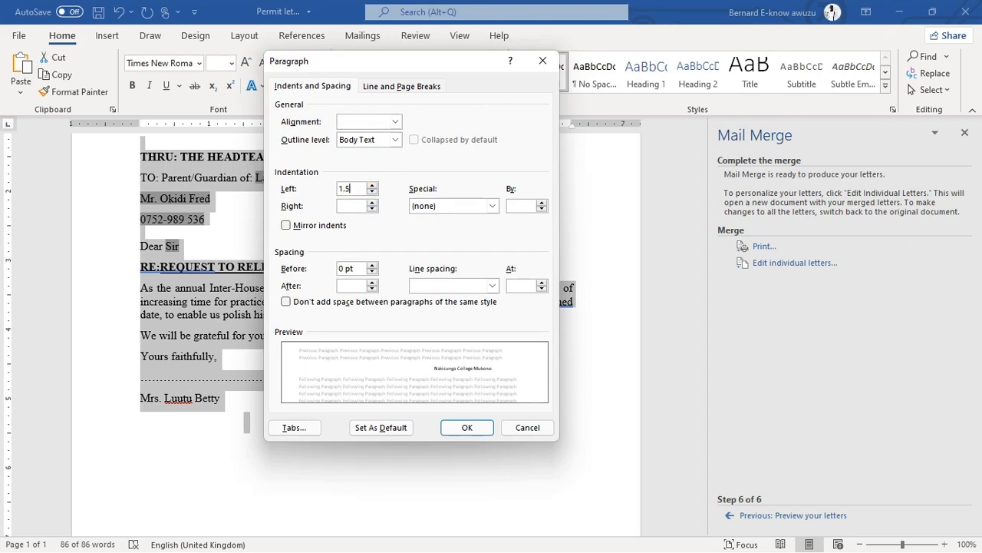
pyautogui.click(355, 205)
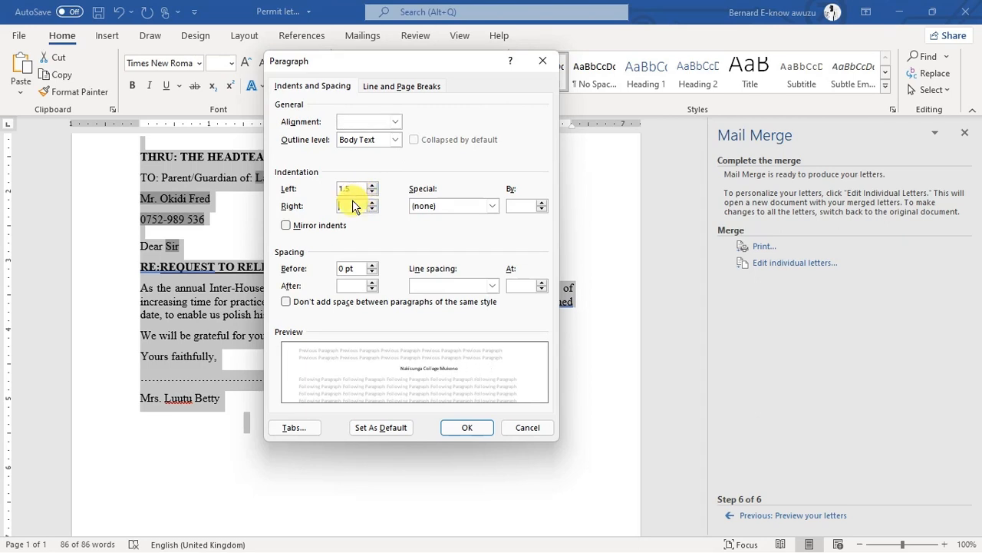
pyautogui.write('1.5')
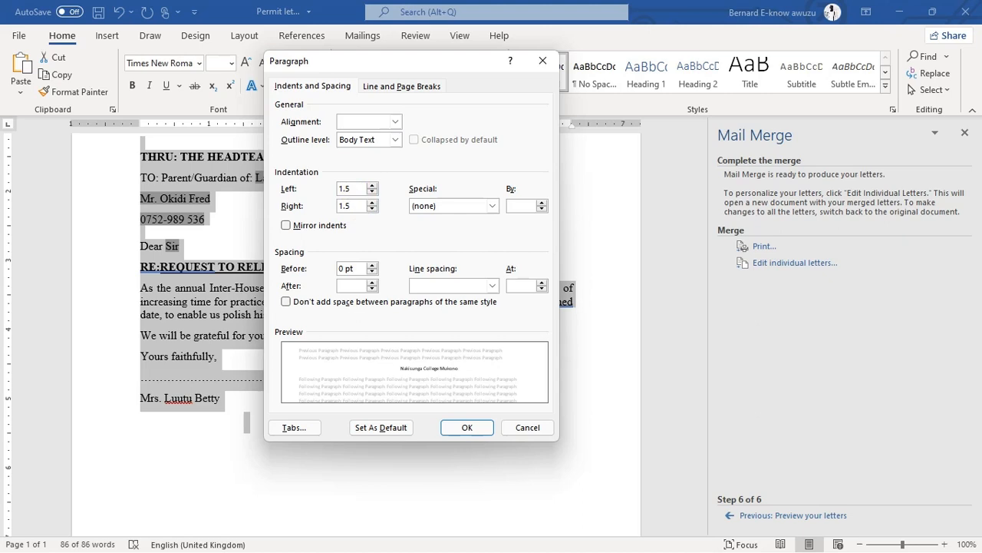
pyautogui.click(465, 430)
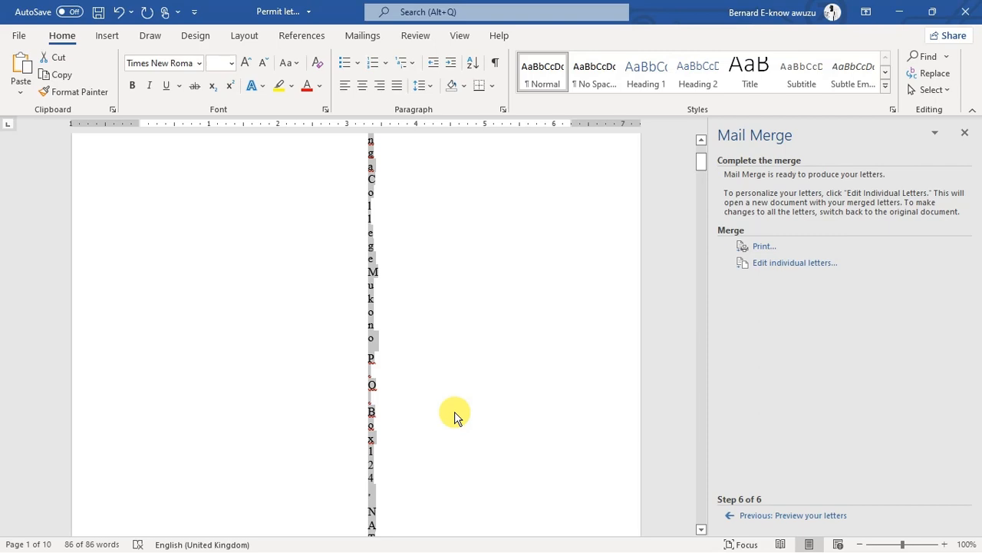
pyautogui.hotkey('ctrl', 'z')
pyautogui.click(456, 412)
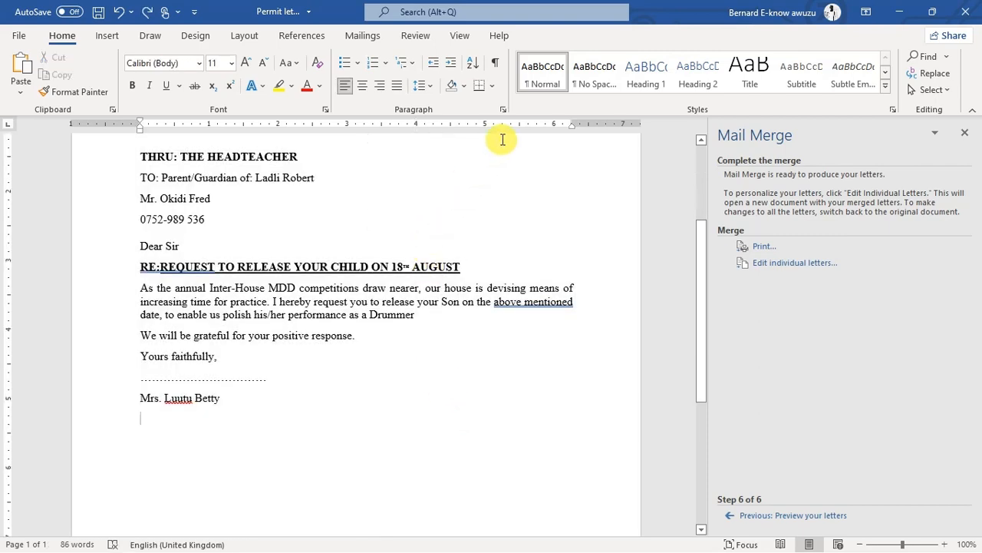
# - Try a 1.5-inch left and right indentation on the empty last paragraph alone, and undo it
pyautogui.click(503, 109)
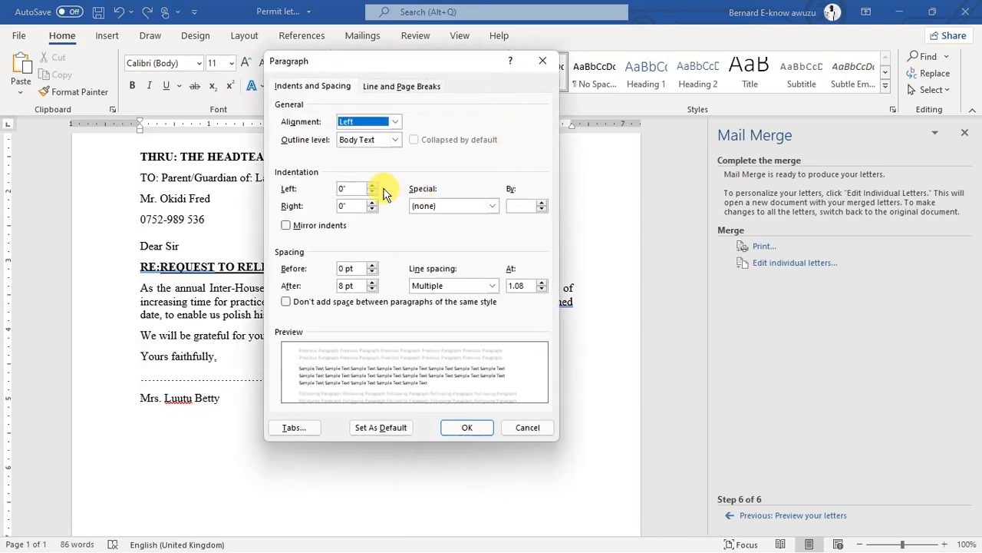
pyautogui.click(373, 187)
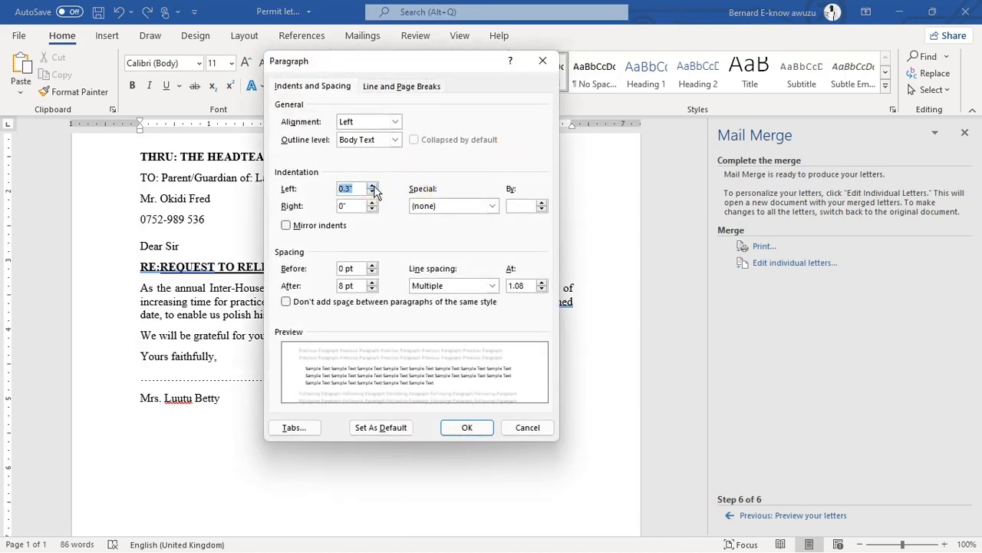
pyautogui.click(373, 187)
pyautogui.click(373, 186)
pyautogui.click(373, 187)
pyautogui.click(373, 187)
pyautogui.click(373, 186)
pyautogui.click(373, 186)
pyautogui.click(373, 203)
pyautogui.click(373, 203)
pyautogui.click(373, 203)
pyautogui.click(373, 203)
pyautogui.click(373, 202)
pyautogui.click(373, 203)
pyautogui.click(373, 202)
pyautogui.click(373, 203)
pyautogui.click(373, 203)
pyautogui.click(373, 203)
pyautogui.click(373, 203)
pyautogui.click(373, 203)
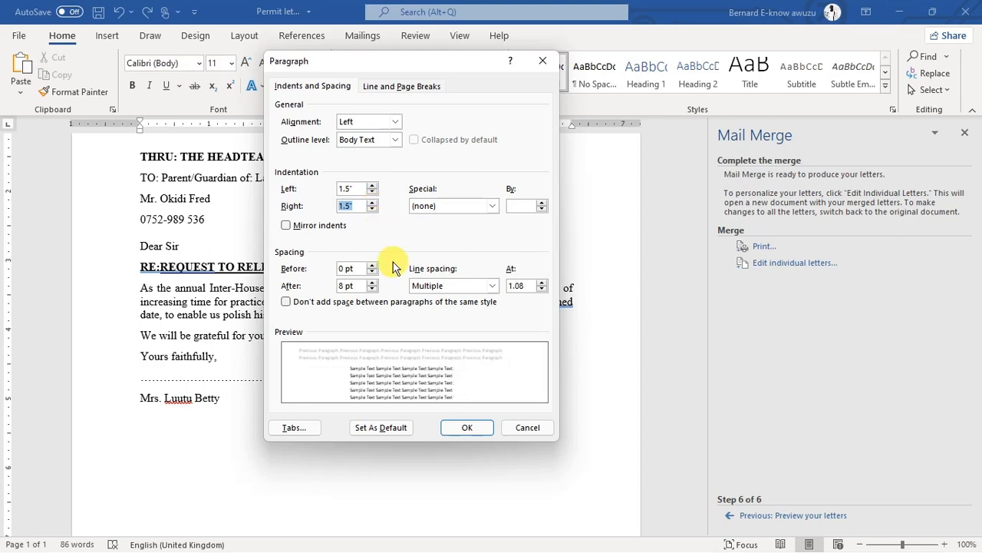
pyautogui.click(466, 427)
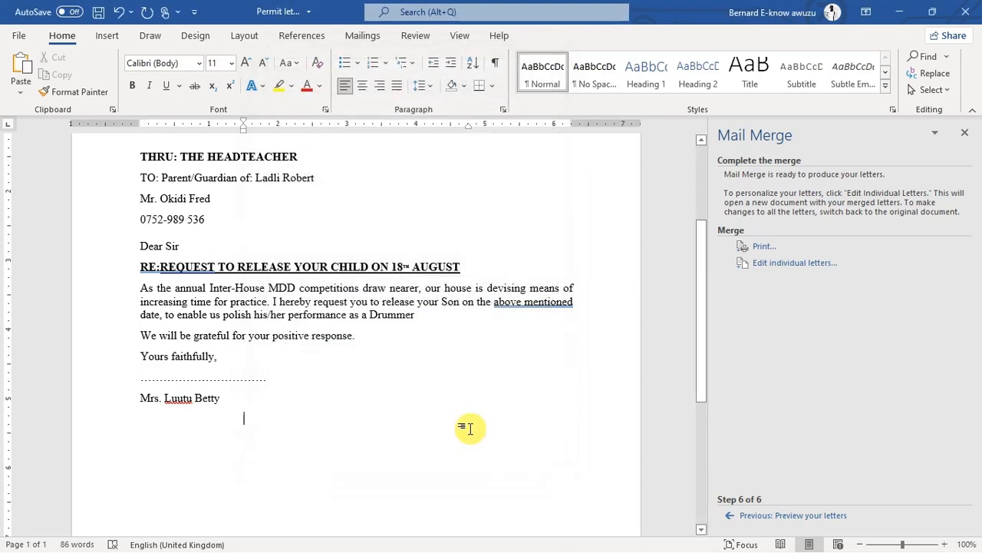
pyautogui.hotkey('ctrl', 'z')
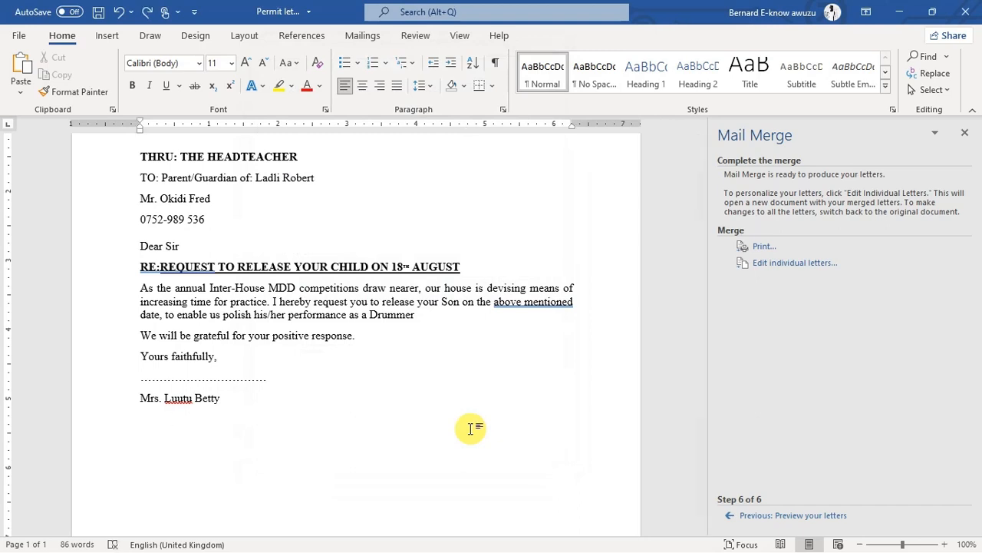
# - Set the left and right indentation of the whole letter to 1.5 inches and check the page down to the footer
pyautogui.hotkey('ctrl', 'a')
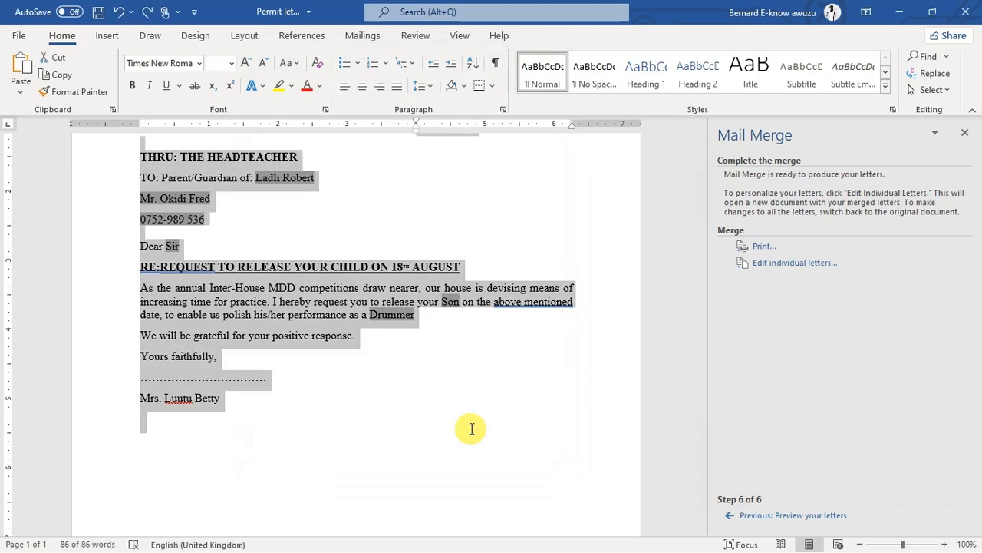
pyautogui.click(504, 112)
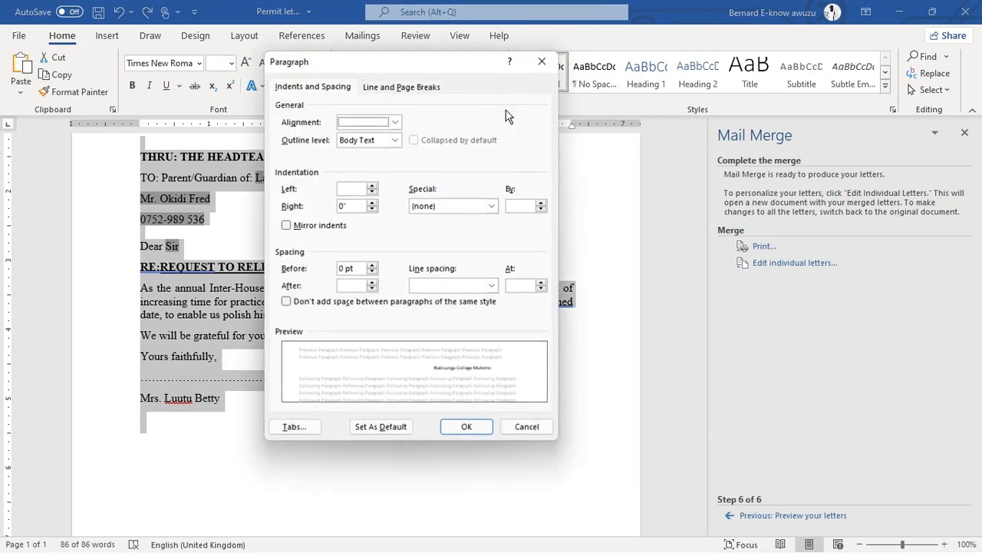
pyautogui.click(373, 187)
pyautogui.click(373, 187)
pyautogui.click(373, 188)
pyautogui.click(373, 187)
pyautogui.click(372, 187)
pyautogui.click(372, 187)
pyautogui.click(372, 187)
pyautogui.click(373, 187)
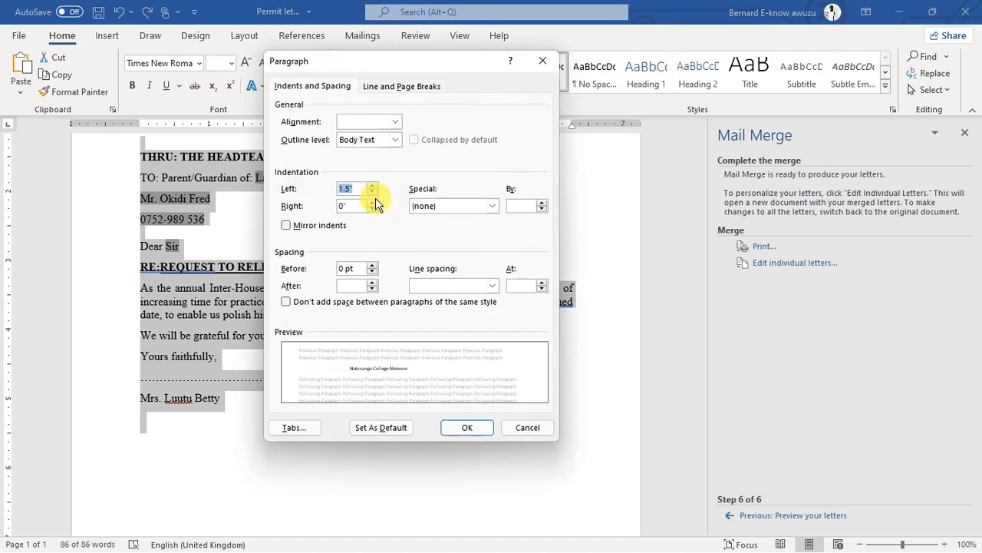
pyautogui.click(372, 203)
pyautogui.click(372, 203)
pyautogui.click(372, 203)
pyautogui.click(372, 202)
pyautogui.click(372, 202)
pyautogui.click(372, 203)
pyautogui.click(372, 203)
pyautogui.click(372, 203)
pyautogui.click(373, 203)
pyautogui.click(372, 203)
pyautogui.click(372, 203)
pyautogui.click(372, 208)
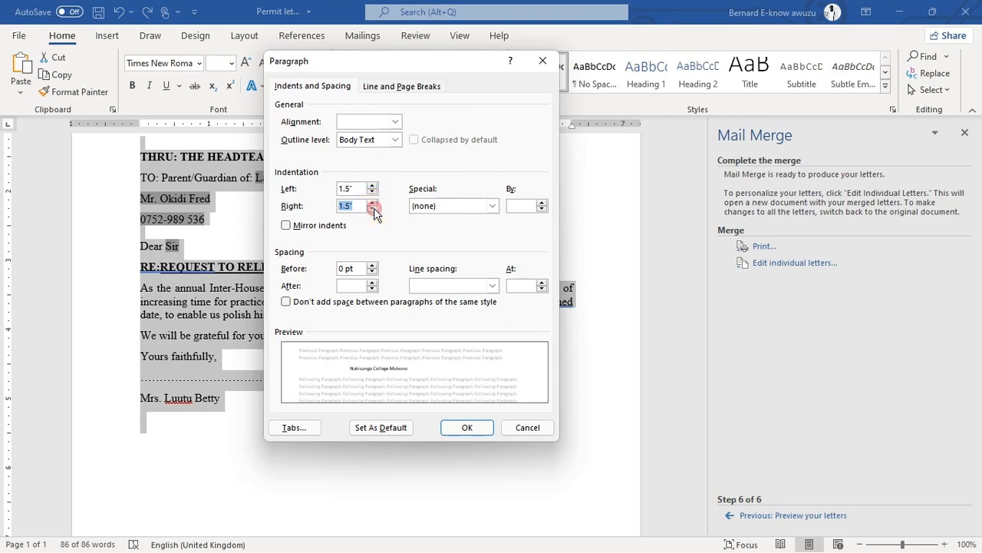
pyautogui.click(465, 430)
pyautogui.click(465, 432)
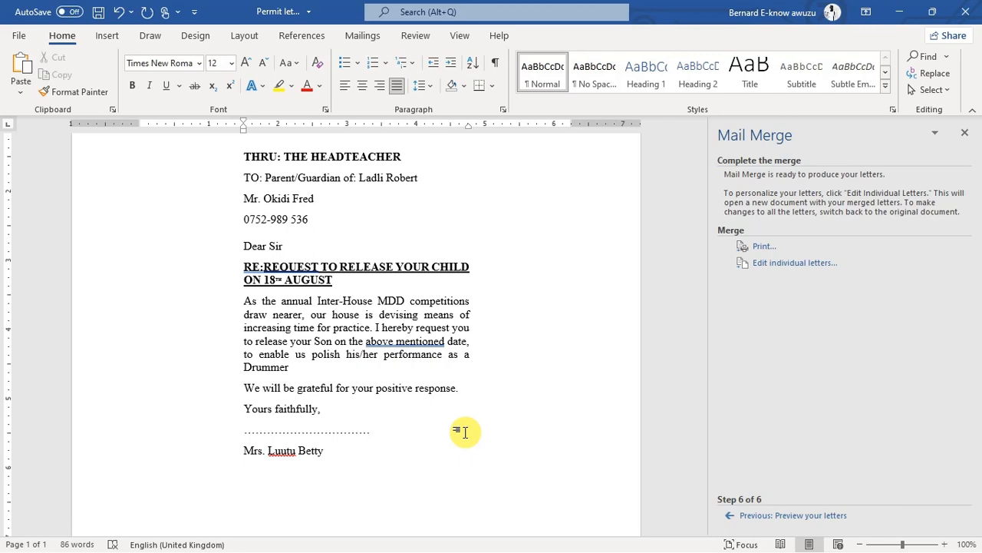
pyautogui.scroll(4, 464, 432)
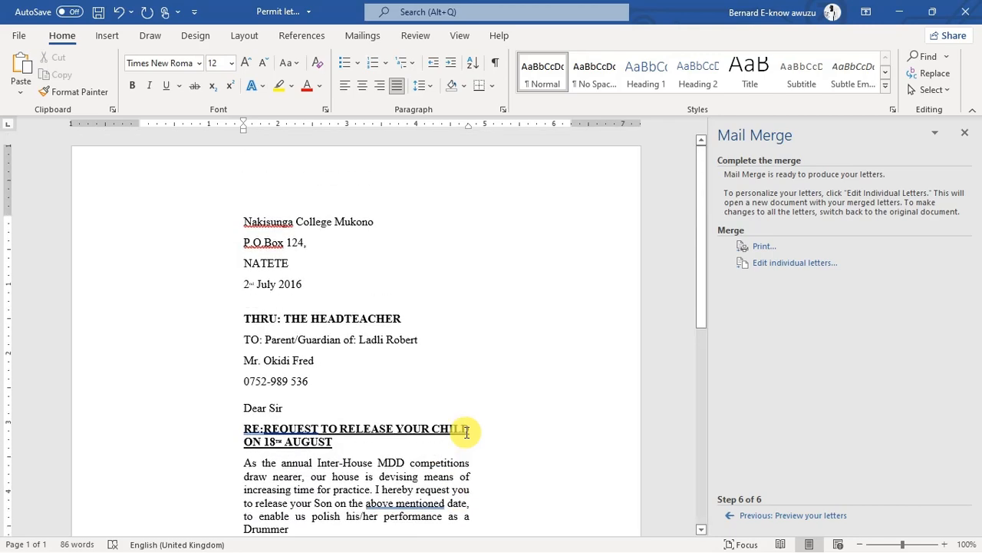
pyautogui.scroll(-10, 465, 432)
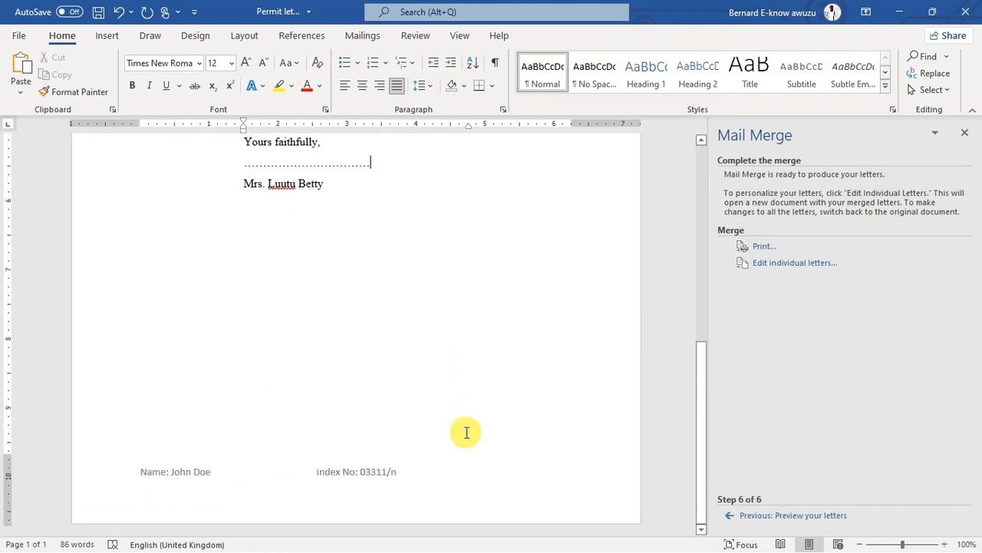
pyautogui.scroll(11, 466, 432)
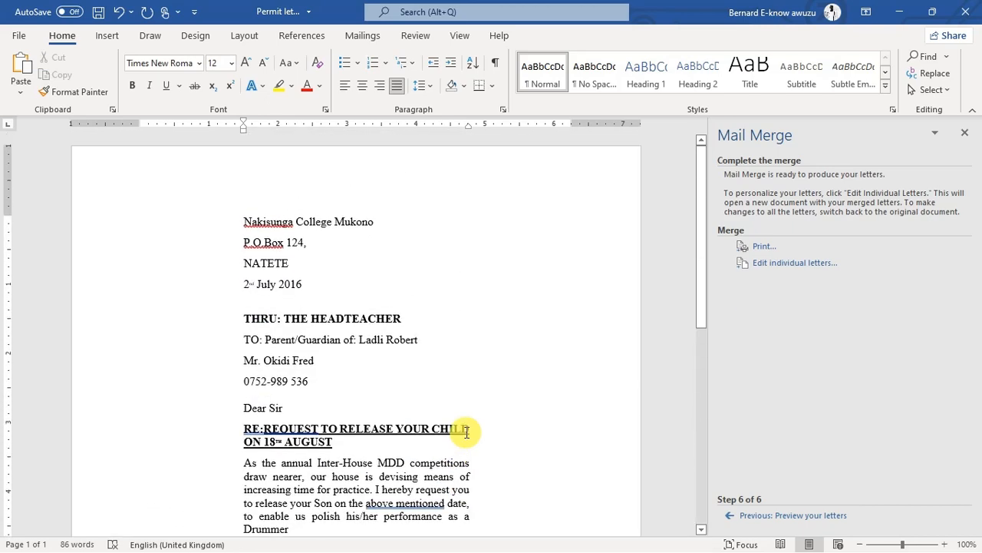
pyautogui.scroll(-2, 466, 432)
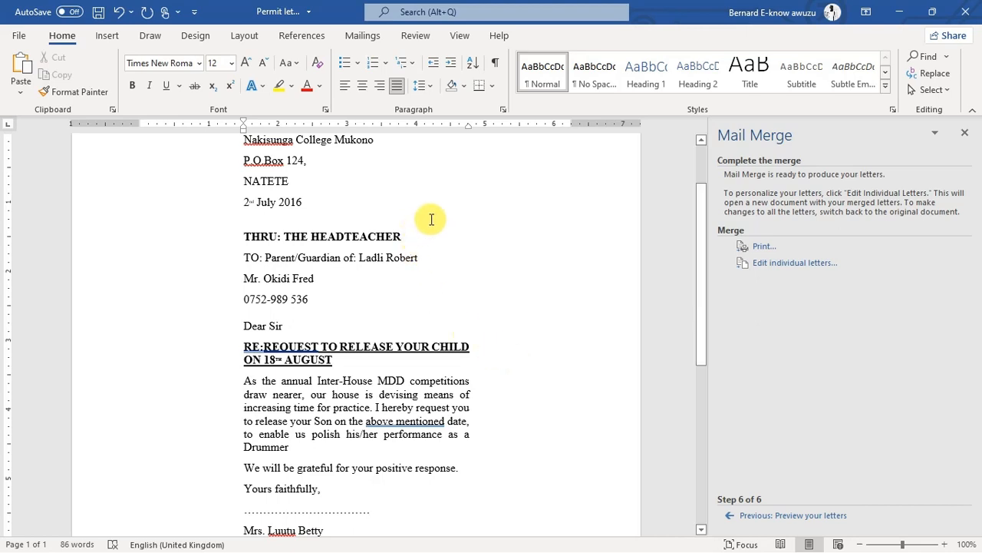
# - Open the Word Options and look through the General settings down to the start-up options
pyautogui.click(18, 37)
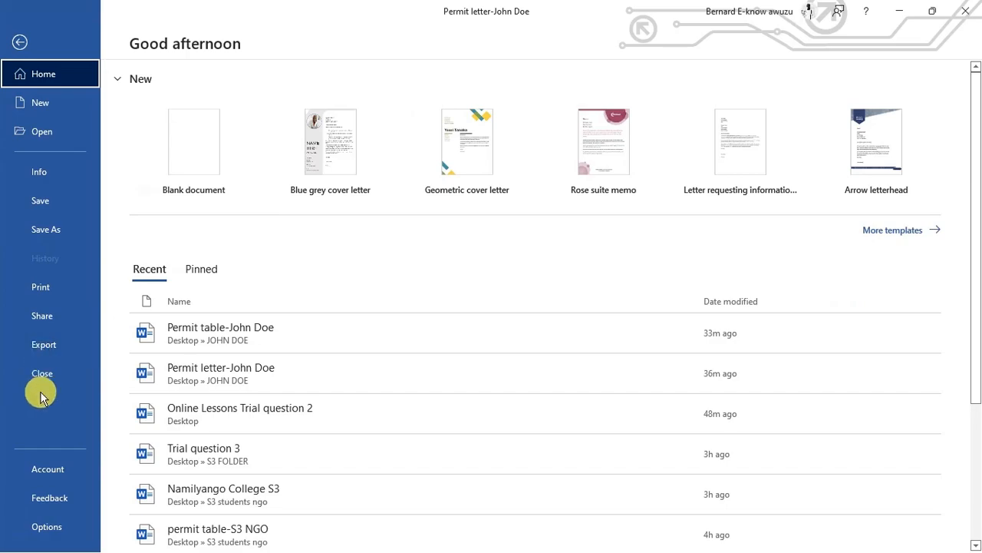
pyautogui.click(46, 527)
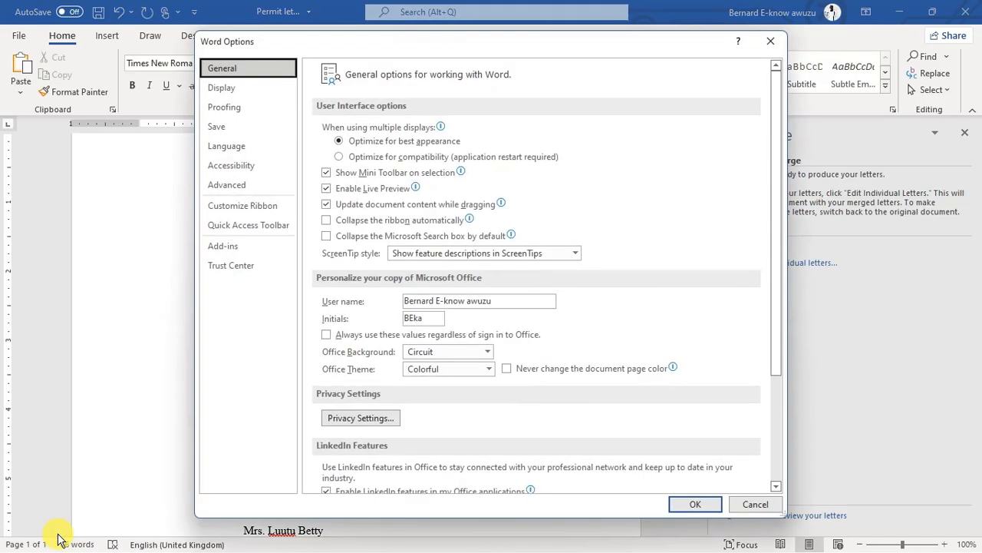
pyautogui.scroll(-3, 472, 454)
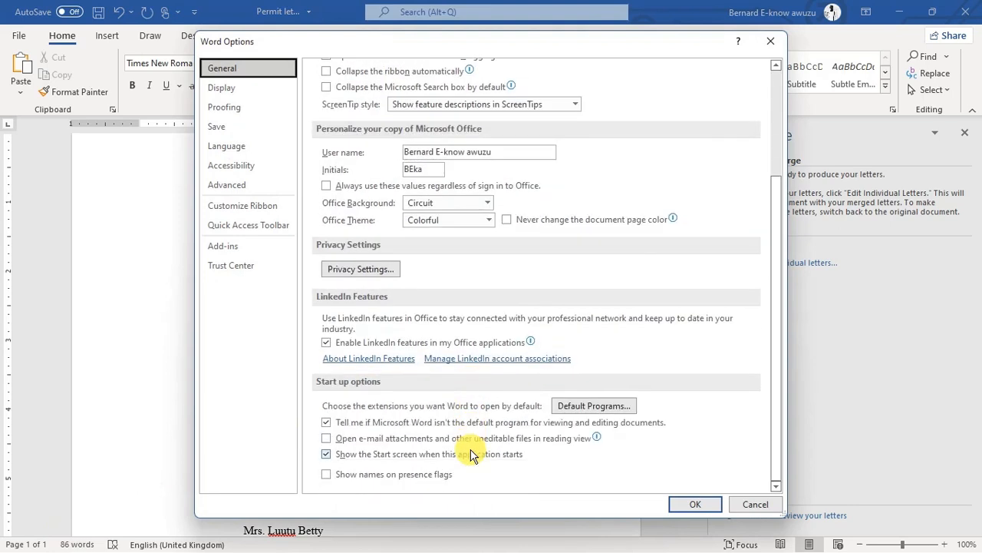
pyautogui.scroll(3, 471, 454)
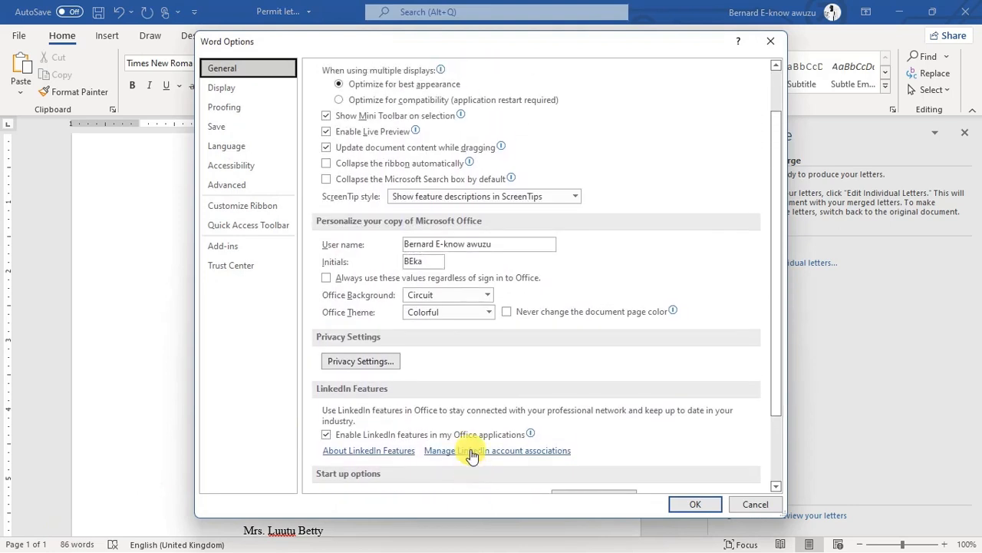
pyautogui.scroll(1, 471, 454)
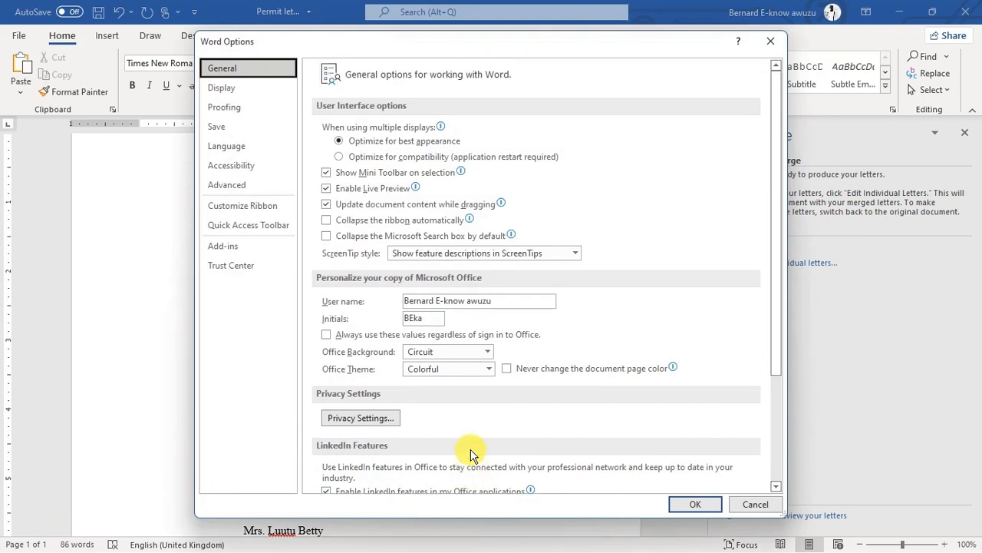
pyautogui.scroll(-2, 471, 455)
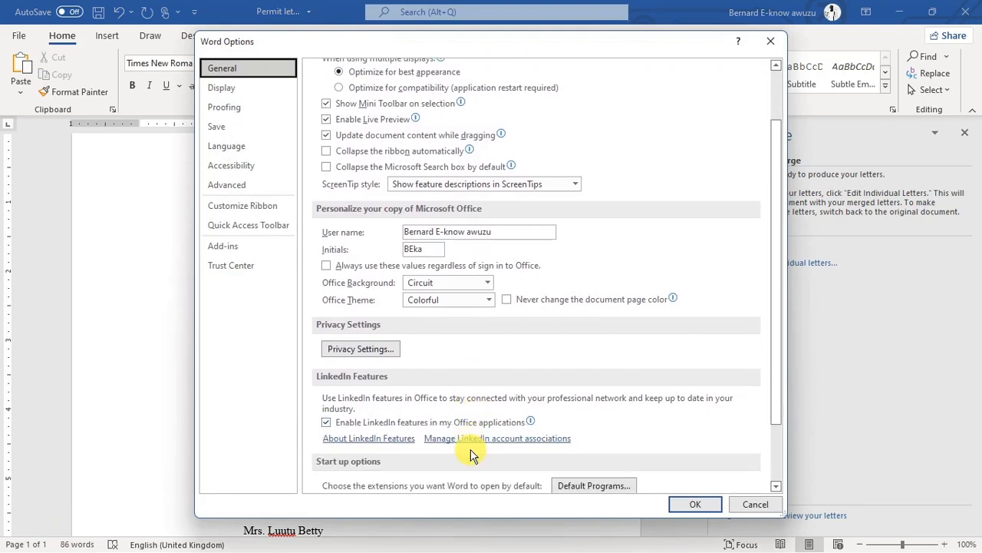
pyautogui.scroll(-2, 471, 455)
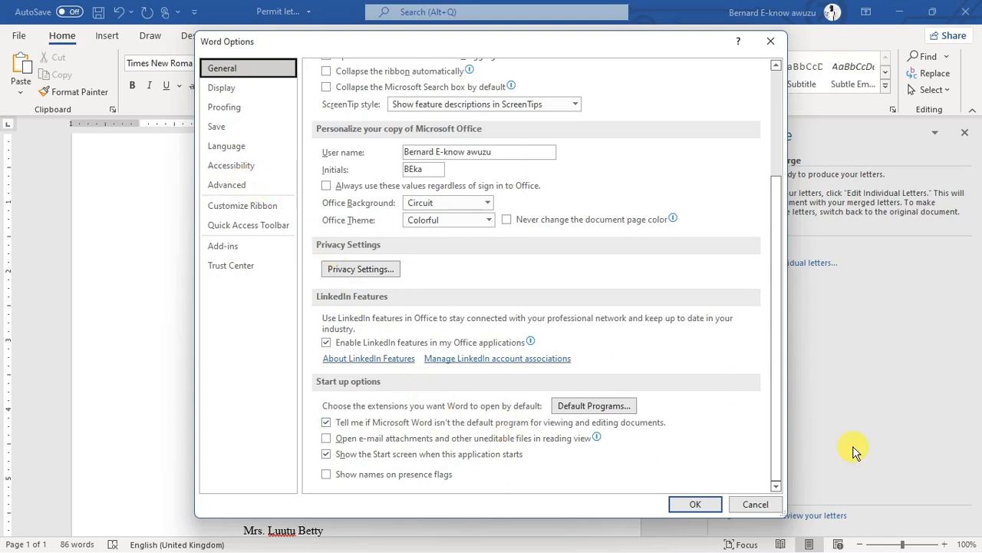
# - Mark the Advanced category in the Word Options with a temporary rectangle
pyautogui.hotkey('ctrl', 'alt', 'd')
pyautogui.click(599, 331)
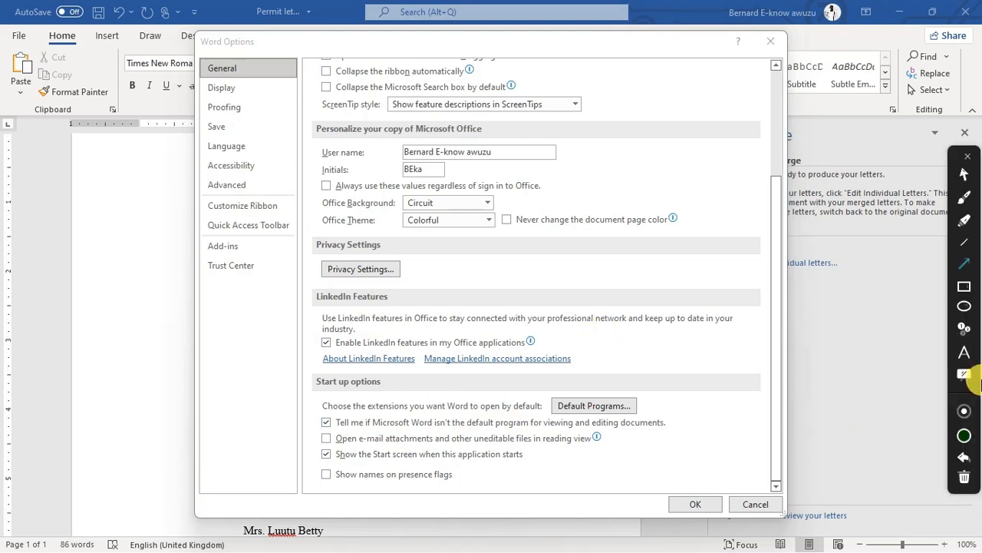
pyautogui.click(964, 286)
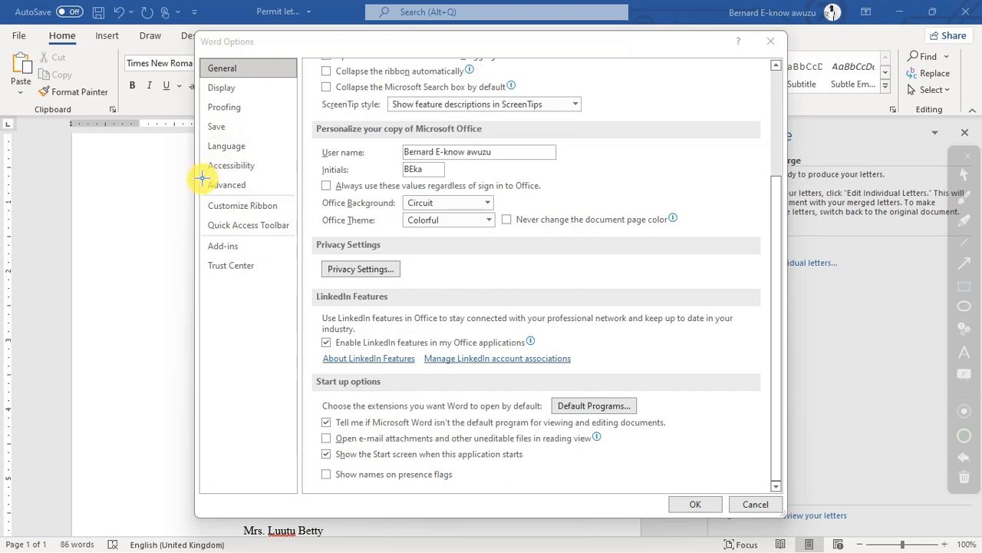
pyautogui.moveTo(201, 177); pyautogui.dragTo(267, 196)
pyautogui.click(266, 195)
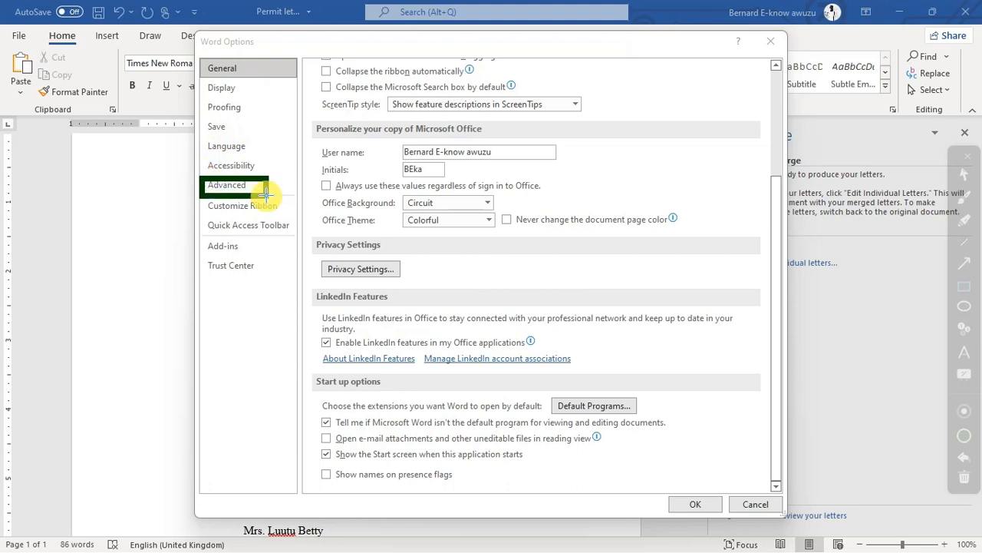
# - Find the measurement units setting in the Display section of the Advanced options and point to it with a temporary arrow
pyautogui.click(240, 190)
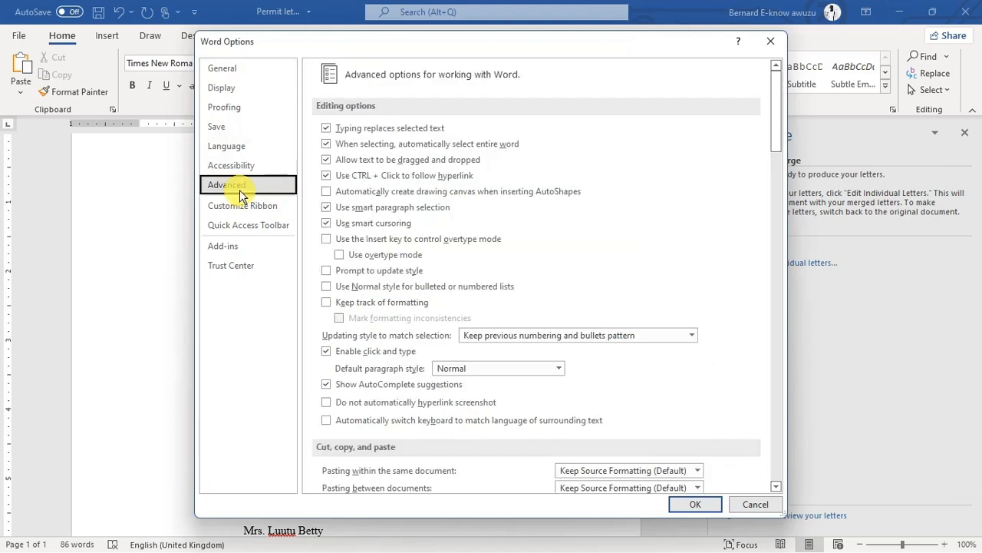
pyautogui.scroll(-5, 461, 317)
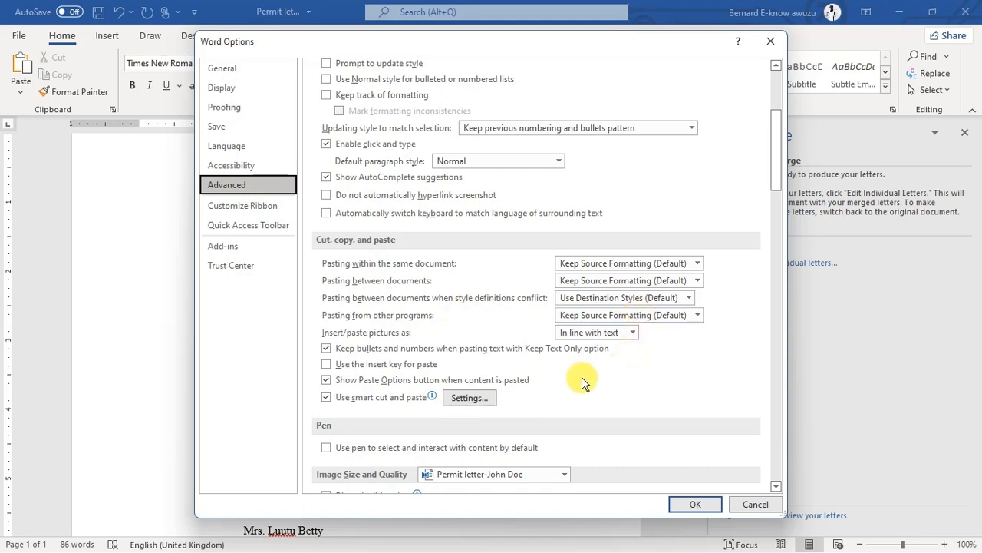
pyautogui.scroll(-3, 581, 377)
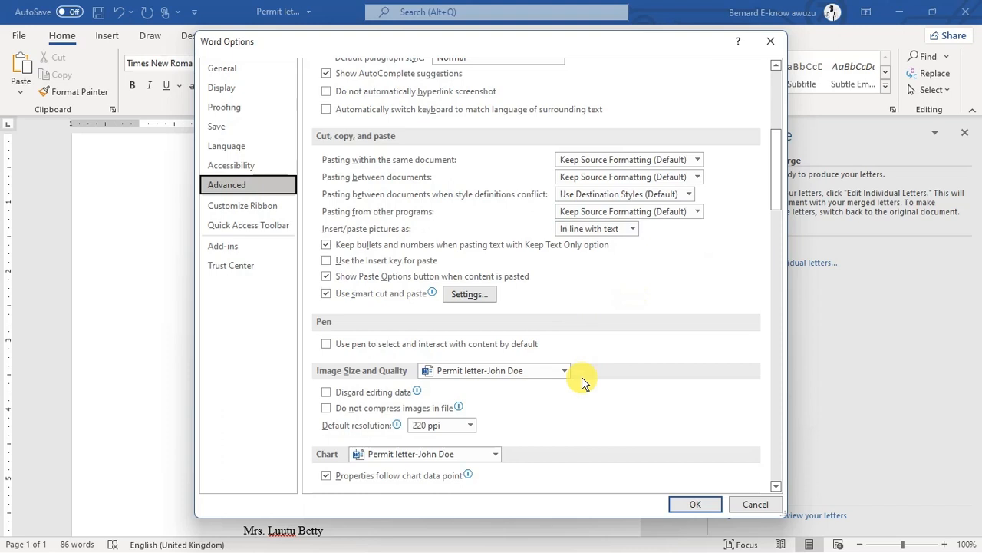
pyautogui.scroll(-4, 582, 377)
pyautogui.scroll(-3, 582, 378)
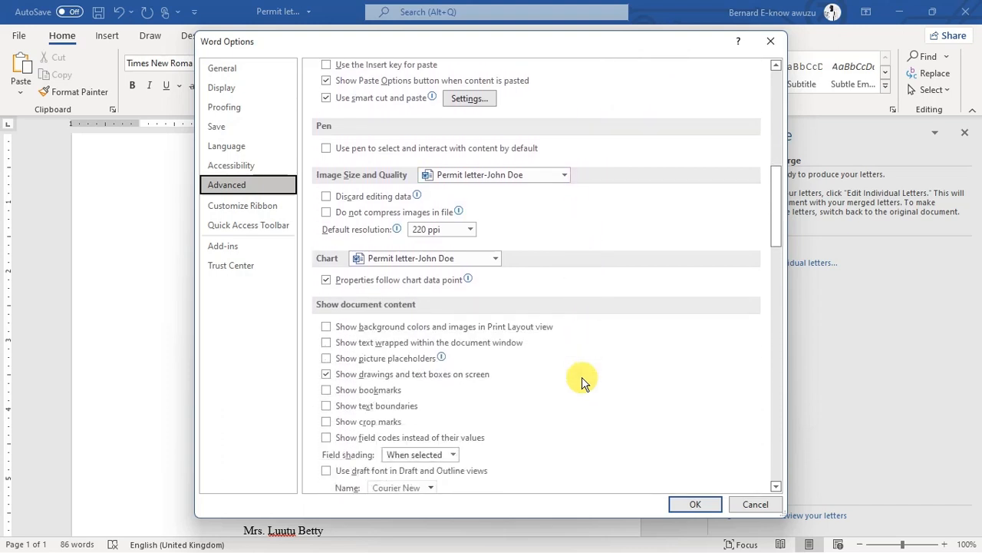
pyautogui.scroll(-2, 582, 381)
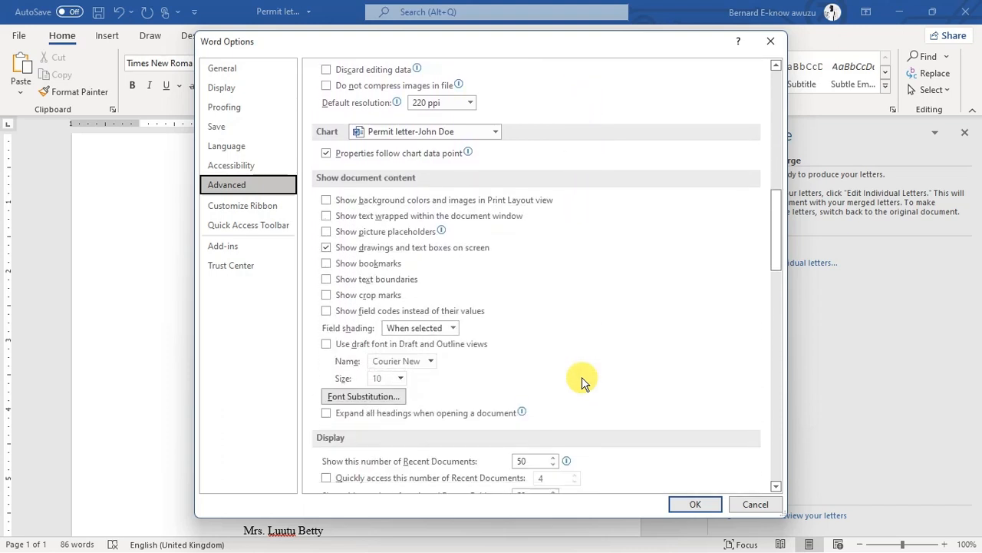
pyautogui.scroll(-3, 582, 382)
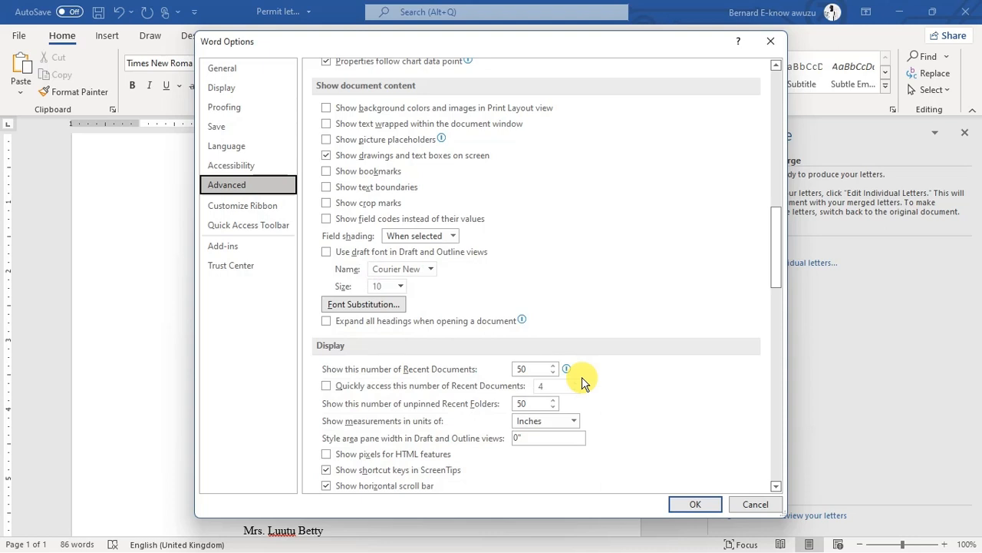
pyautogui.hotkey('ctrl', 'shift', '1')
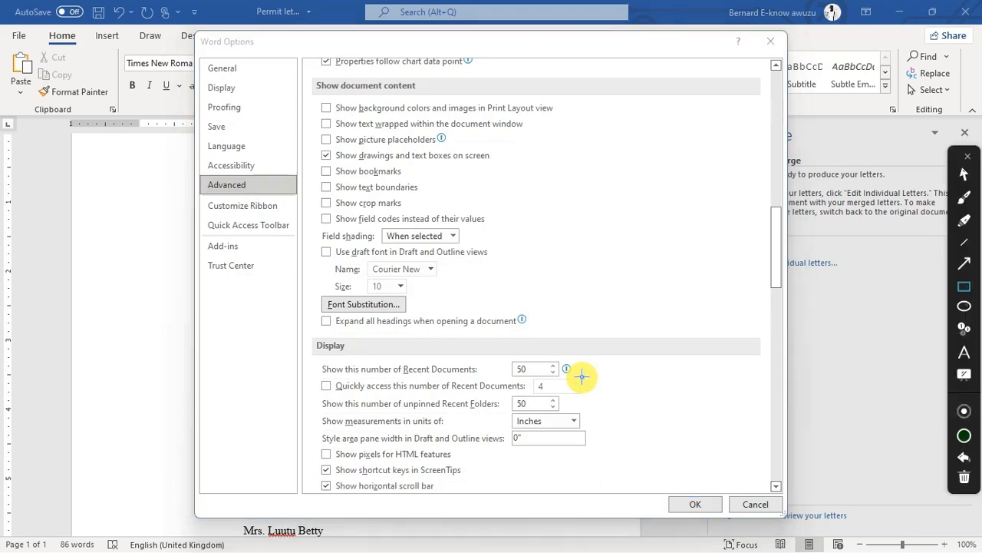
pyautogui.click(965, 263)
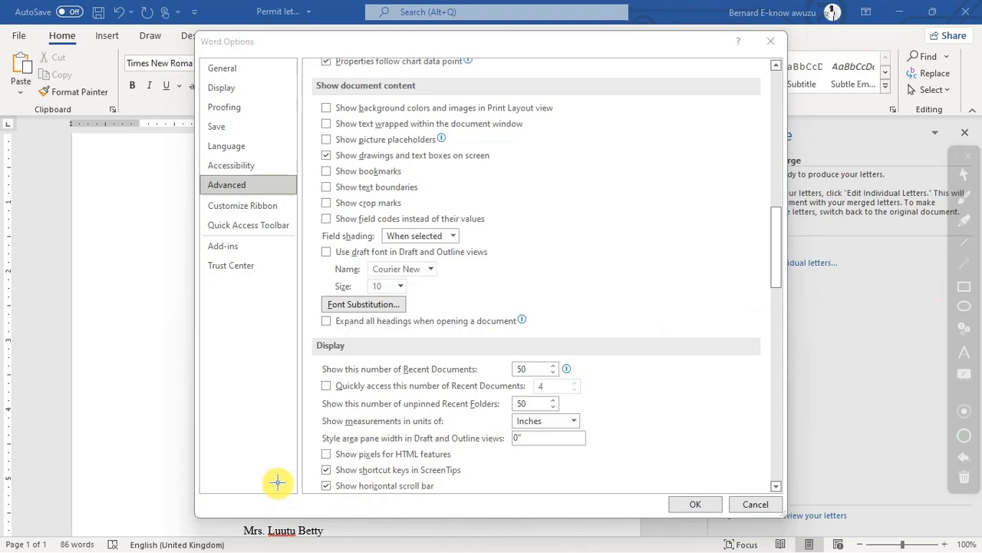
pyautogui.moveTo(266, 479); pyautogui.dragTo(330, 421)
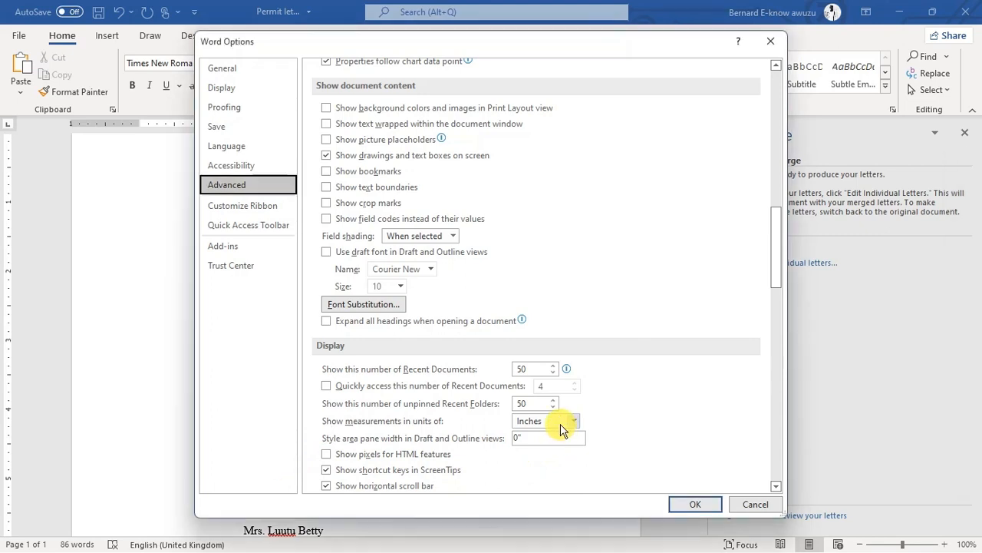
# - Try Centimeters as the measurement unit, restore Inches, and accept the options
pyautogui.click(560, 422)
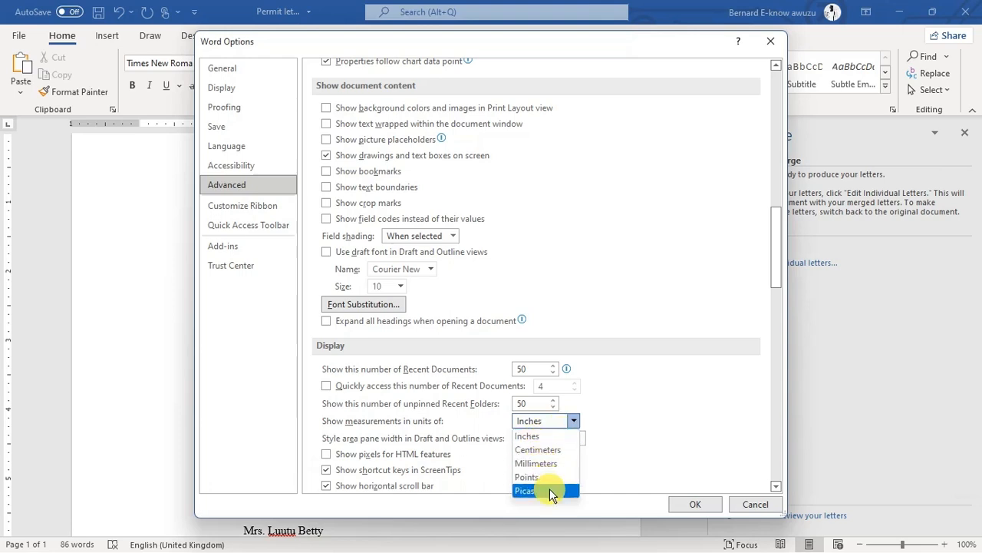
pyautogui.click(543, 449)
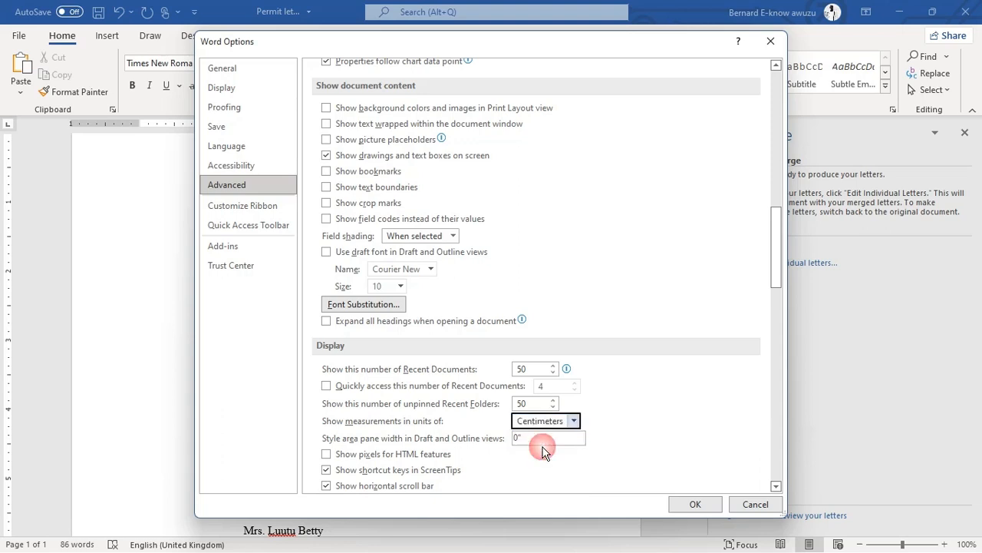
pyautogui.click(542, 421)
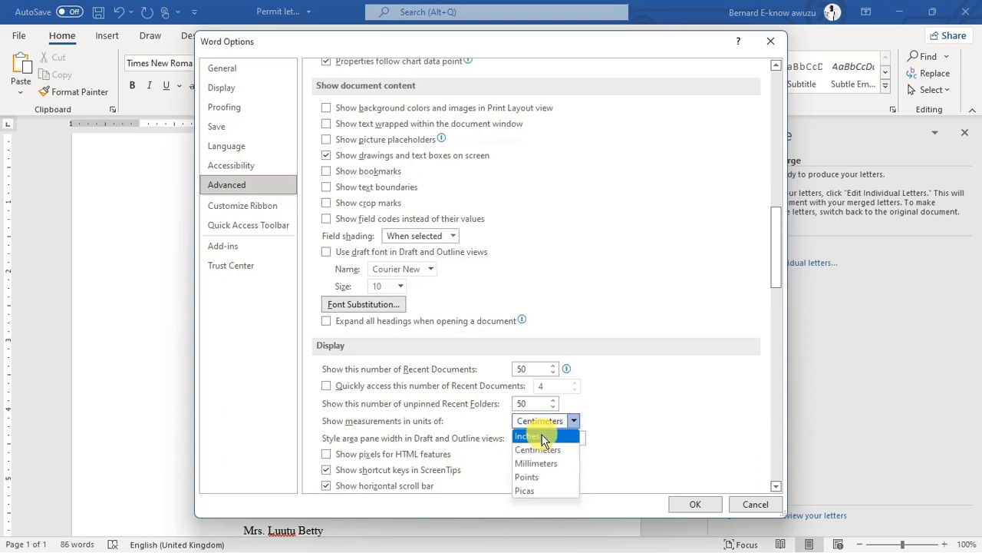
pyautogui.click(541, 435)
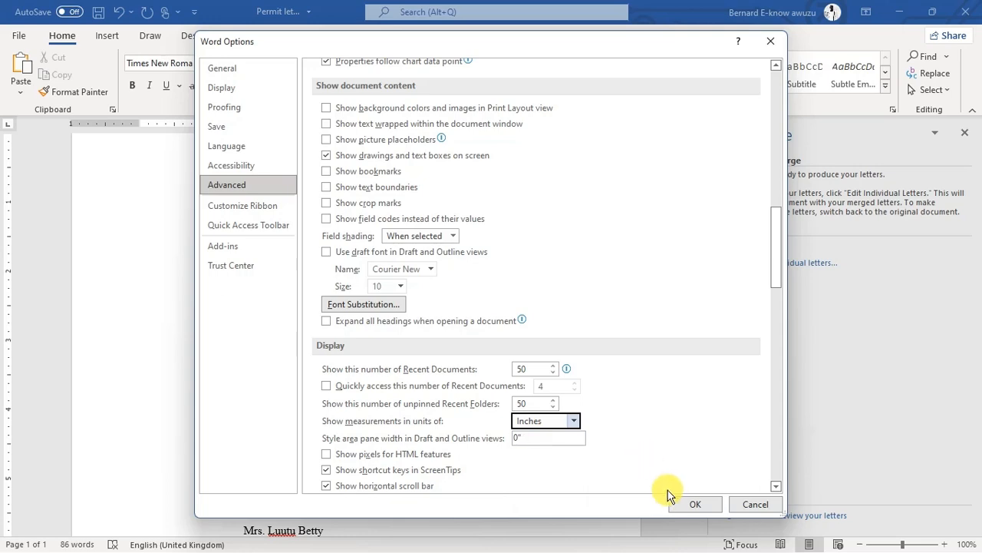
pyautogui.click(695, 504)
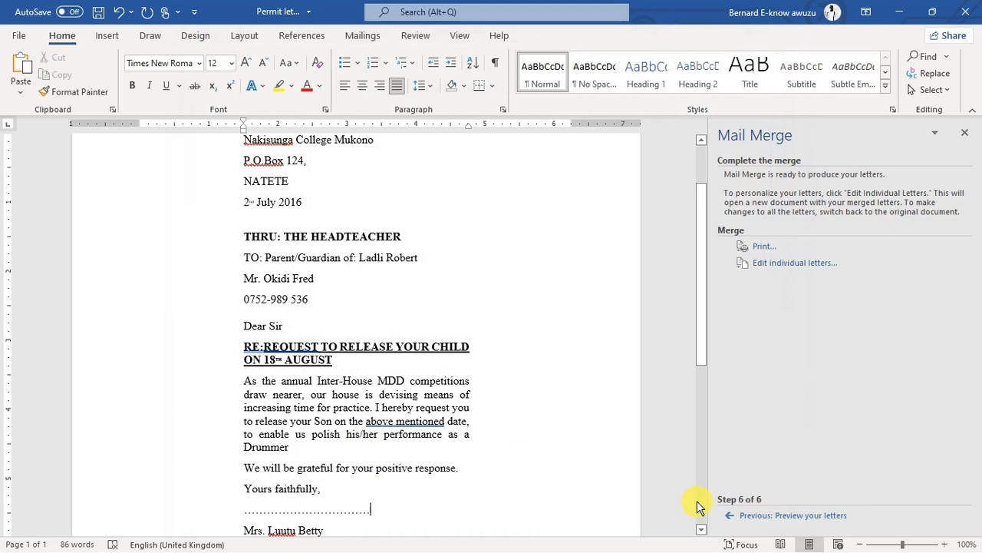
# - Consult the question document for the watermark and saving instructions, and return to the permission letter
pyautogui.scroll(-3, 473, 423)
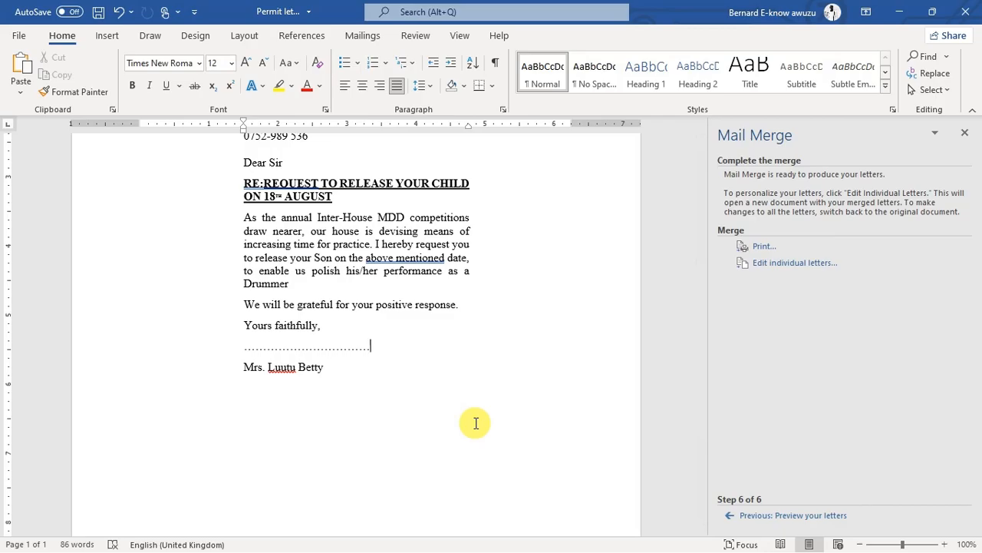
pyautogui.hotkey('alt', 'Tab')
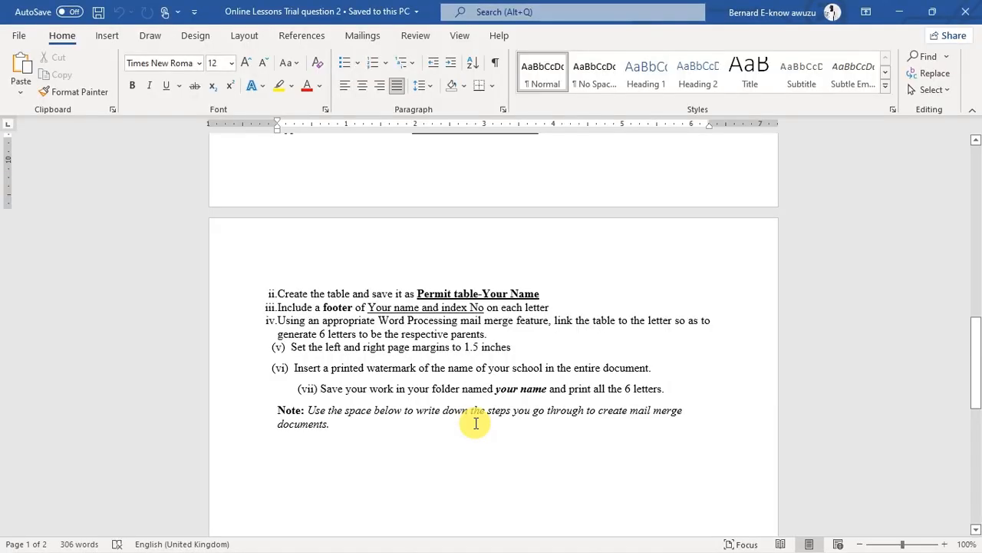
pyautogui.scroll(-1, 476, 422)
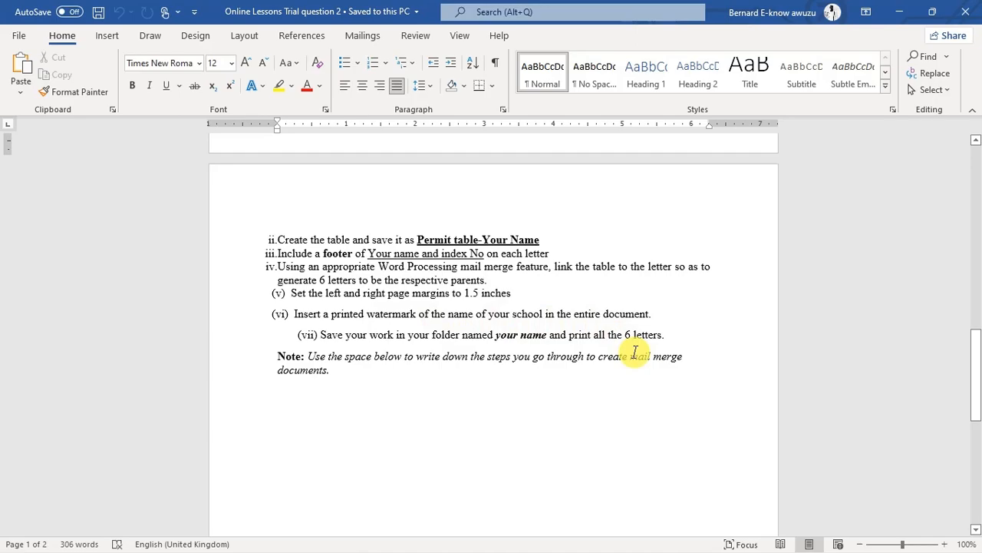
pyautogui.hotkey('alt', 'Tab')
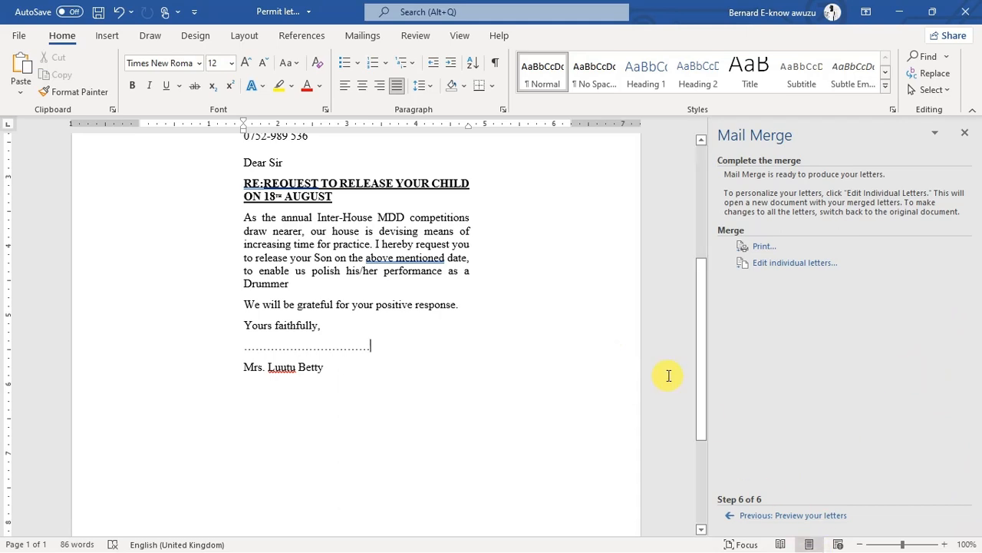
# - Point out the Design commands and the Watermark command with temporary arrows, clearing each drawing
pyautogui.hotkey('ctrl', 'alt', 'd')
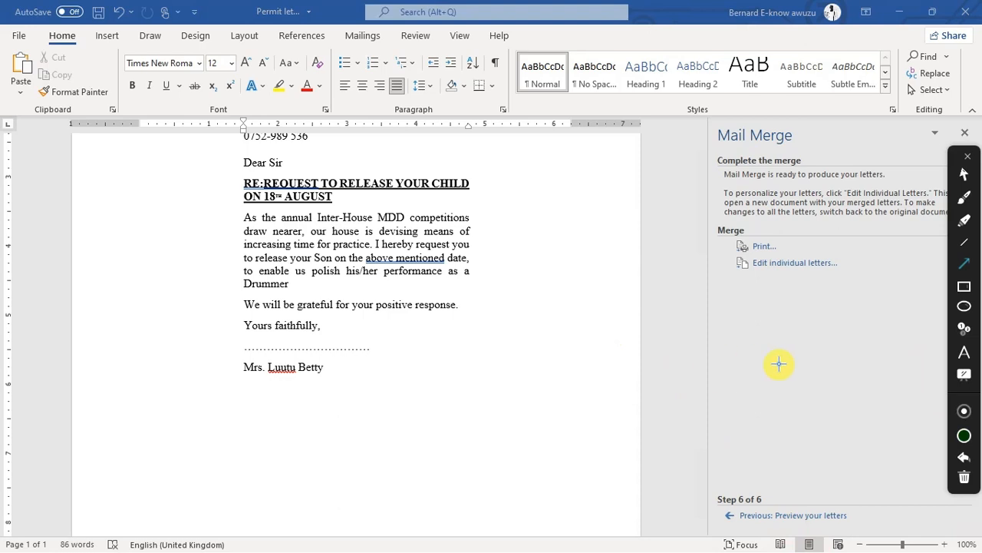
pyautogui.click(965, 264)
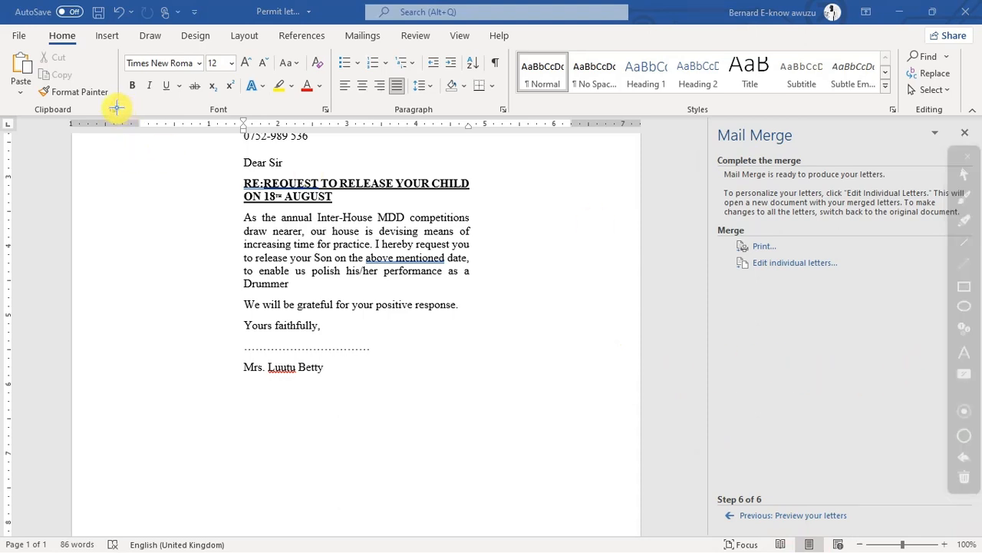
pyautogui.moveTo(50, 126); pyautogui.dragTo(194, 35)
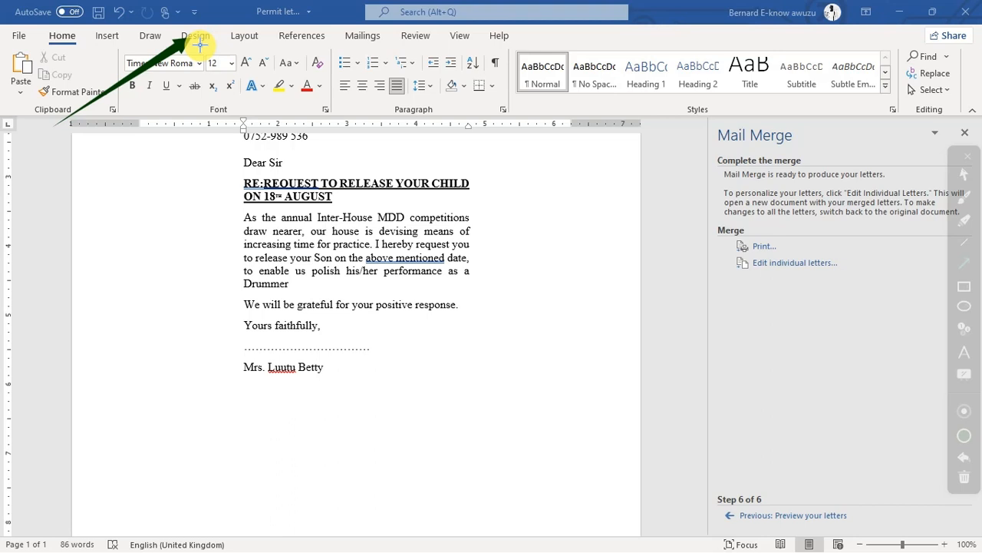
pyautogui.press('Escape')
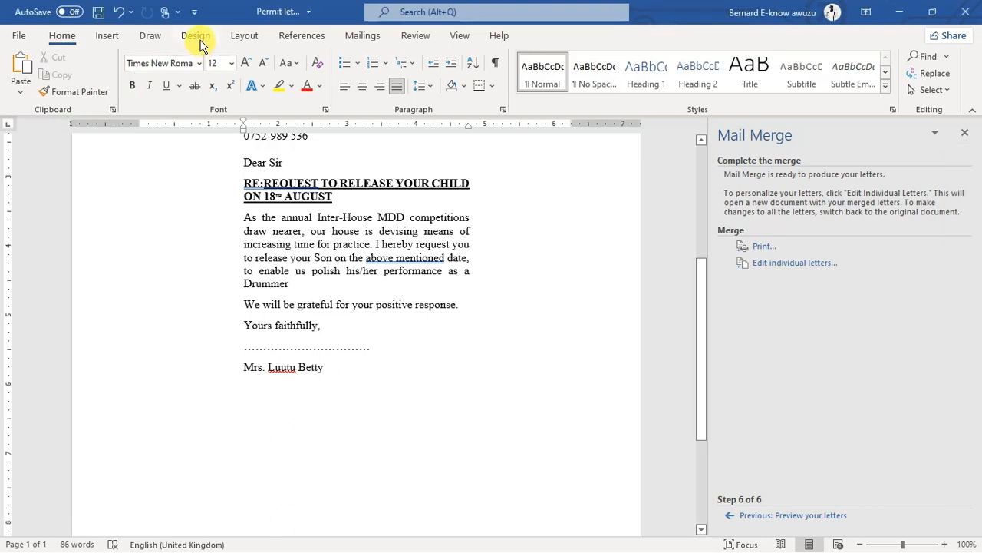
pyautogui.click(201, 44)
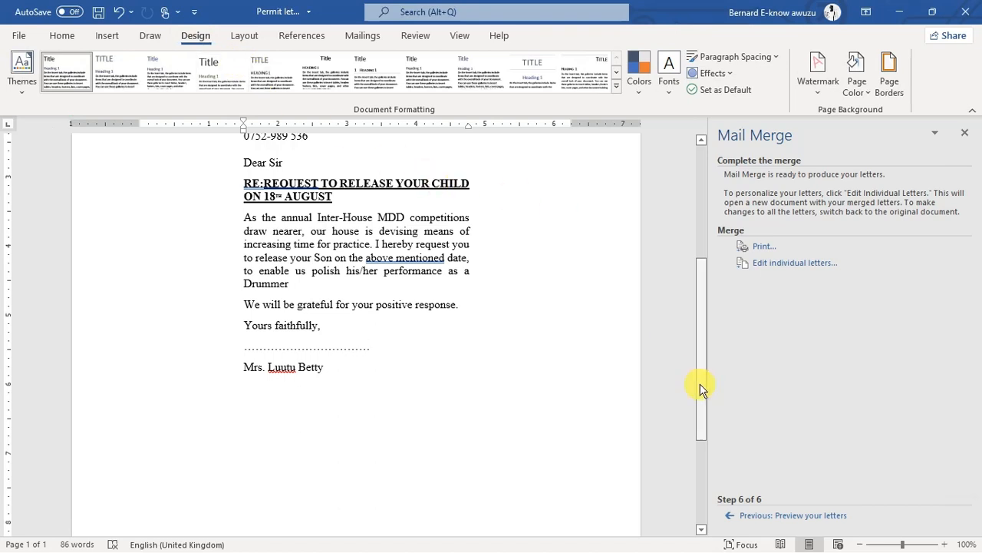
pyautogui.hotkey('ctrl', 'alt', 'd')
pyautogui.moveTo(764, 159); pyautogui.dragTo(815, 86)
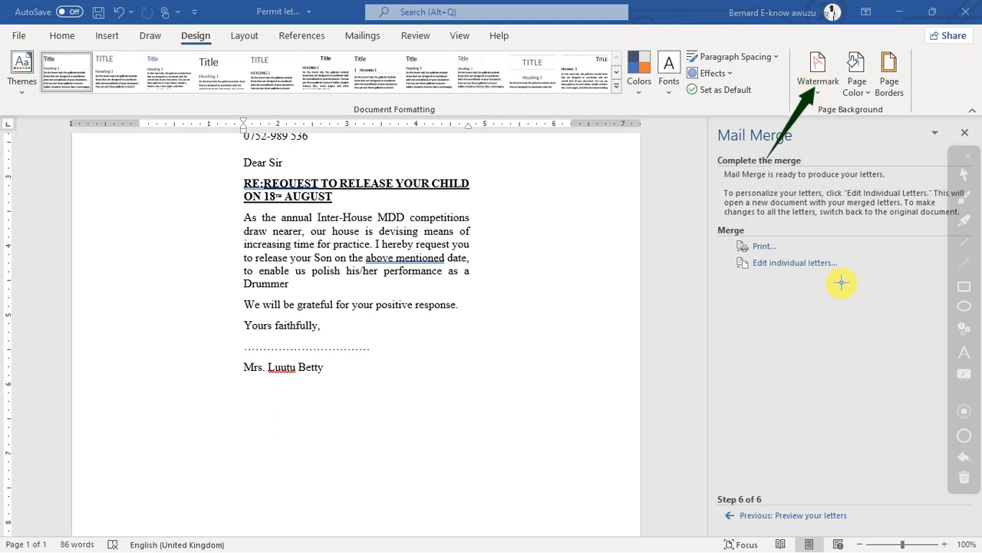
pyautogui.press('Escape')
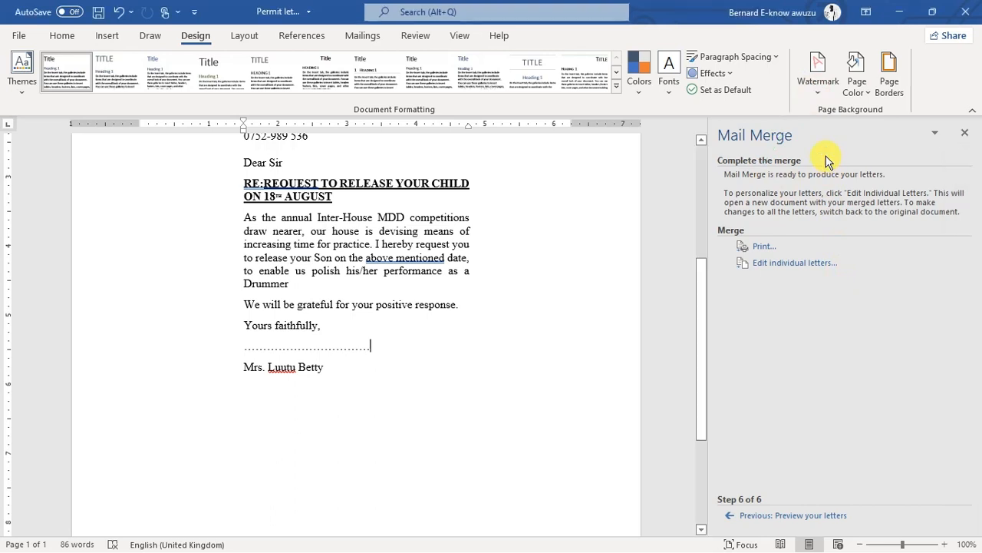
# - Set up a custom text watermark reading NAMILYANGO COLLEGE (NISI DOMINUS) for the letter
pyautogui.click(816, 88)
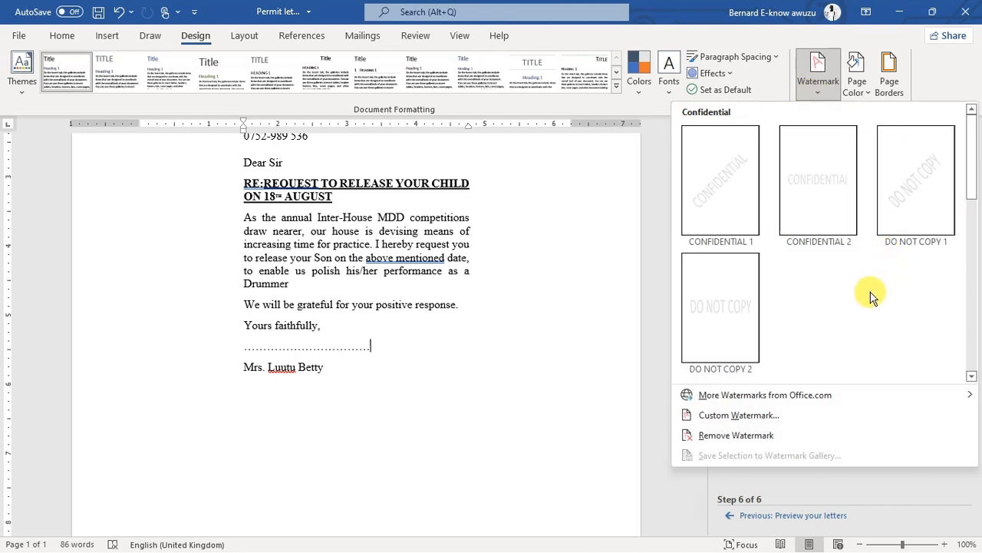
pyautogui.click(839, 421)
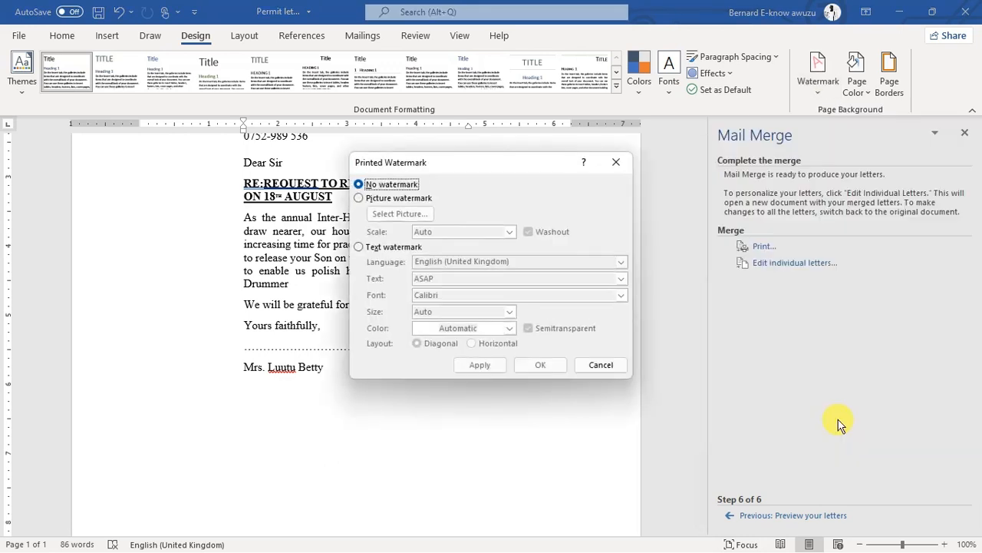
pyautogui.click(407, 247)
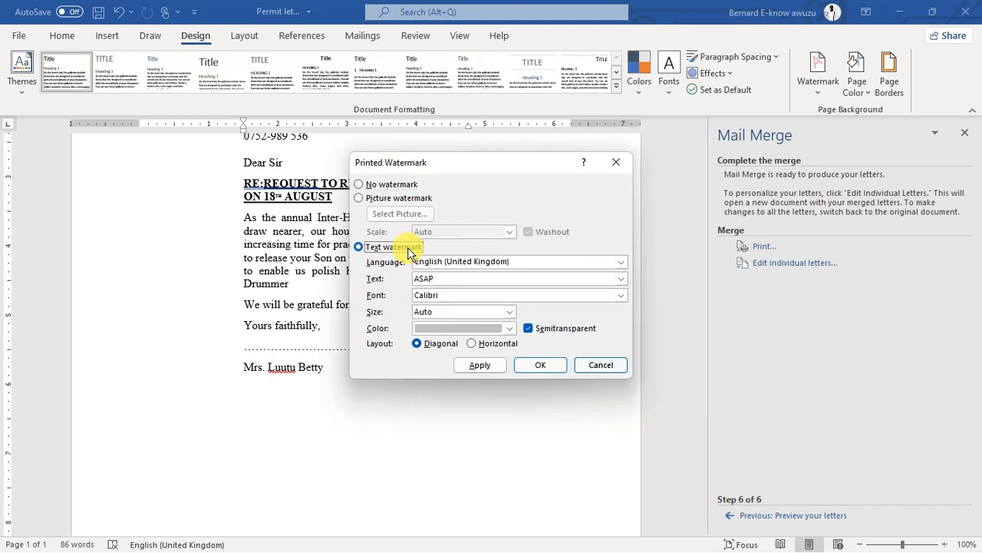
pyautogui.moveTo(433, 279); pyautogui.dragTo(412, 278)
pyautogui.write('NAMILYANGO COLLEG')
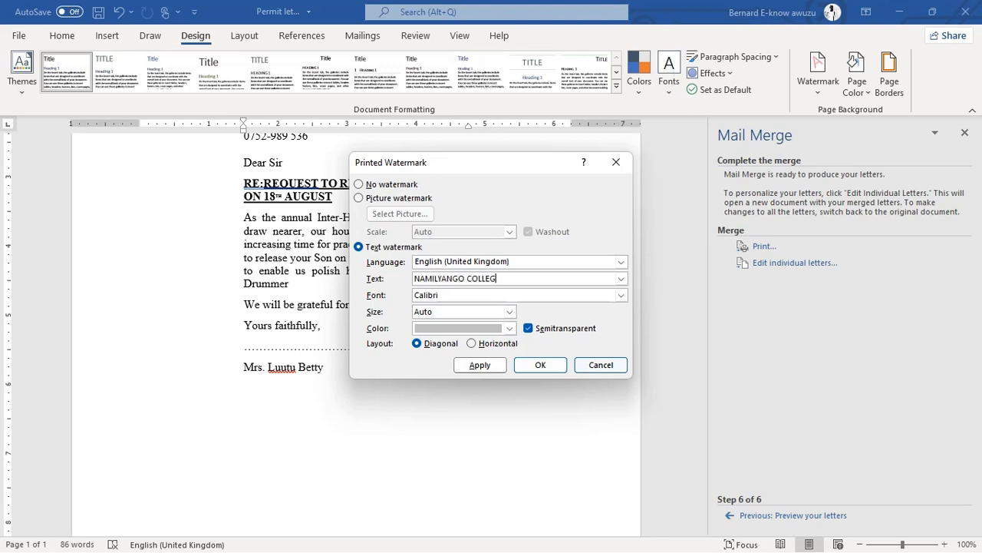
pyautogui.write('E (NISI DOMINUS)')
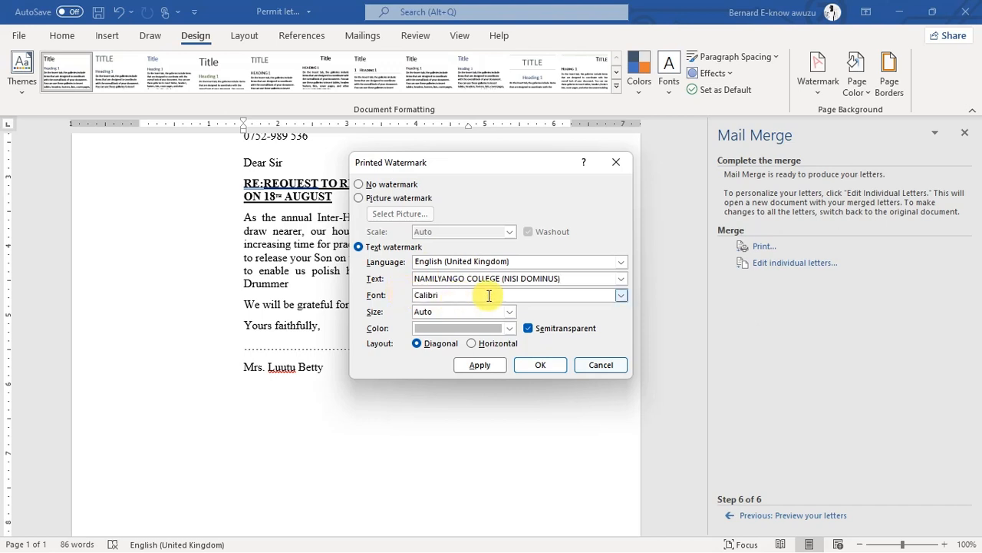
# - Colour the text watermark standard red, apply it to the letter, and close the watermark settings
pyautogui.click(512, 328)
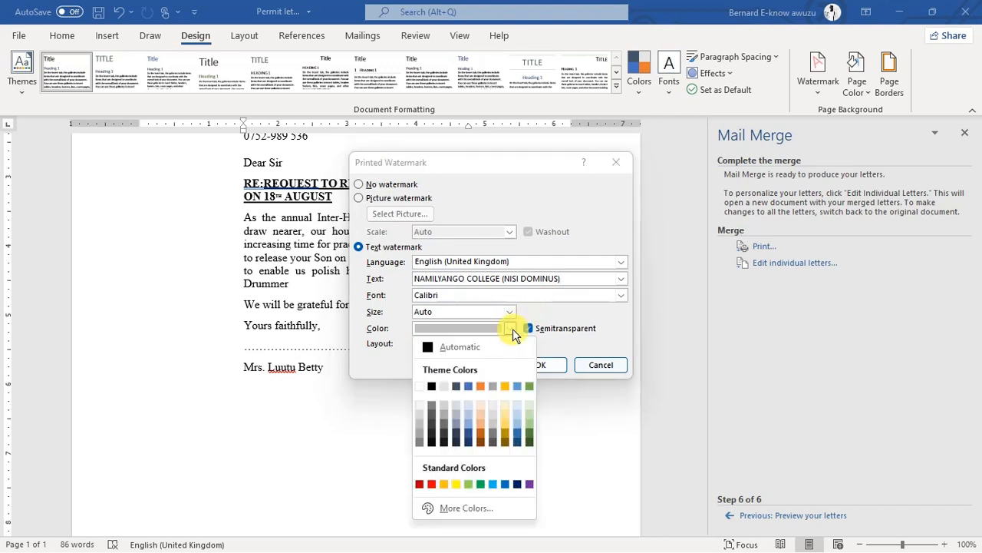
pyautogui.click(505, 387)
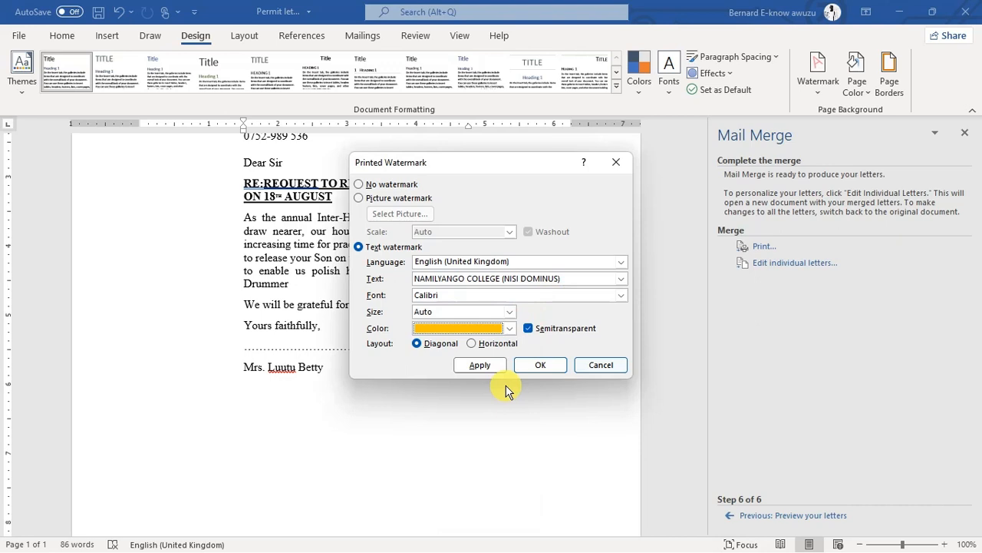
pyautogui.click(510, 326)
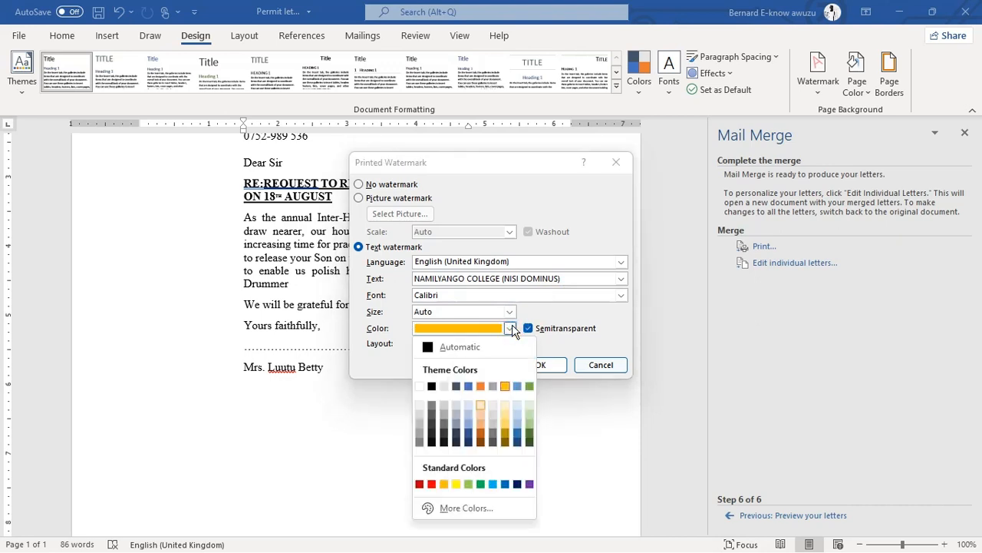
pyautogui.click(431, 484)
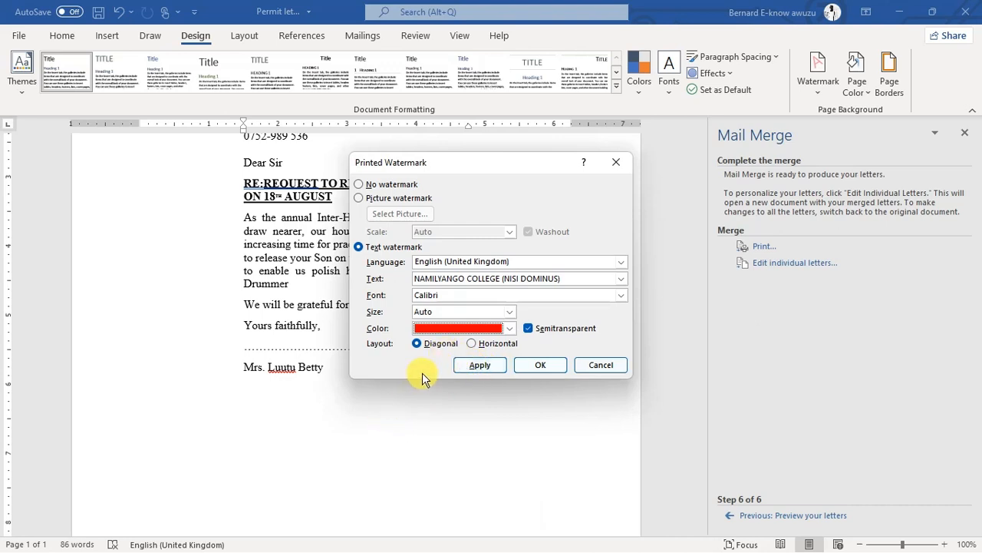
pyautogui.click(491, 366)
pyautogui.click(482, 365)
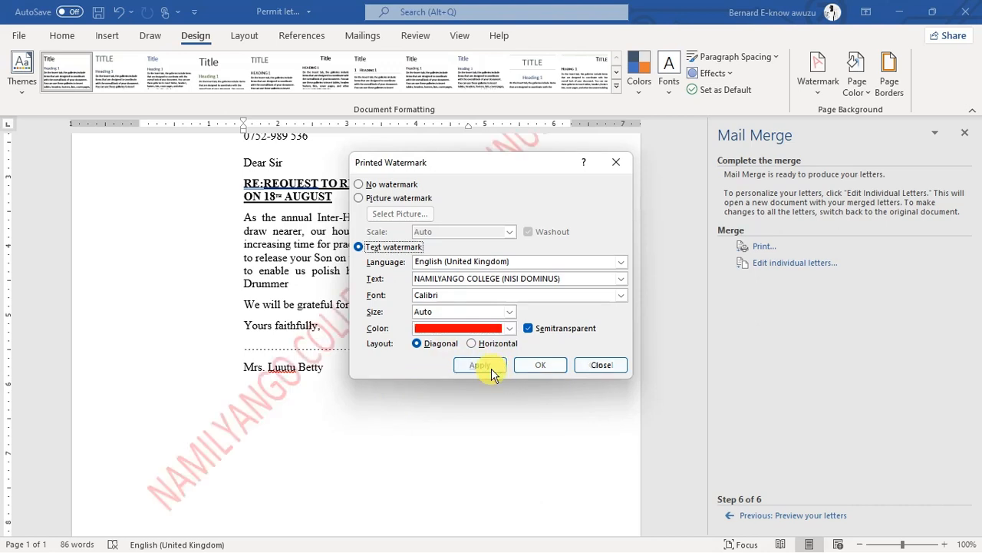
pyautogui.click(587, 365)
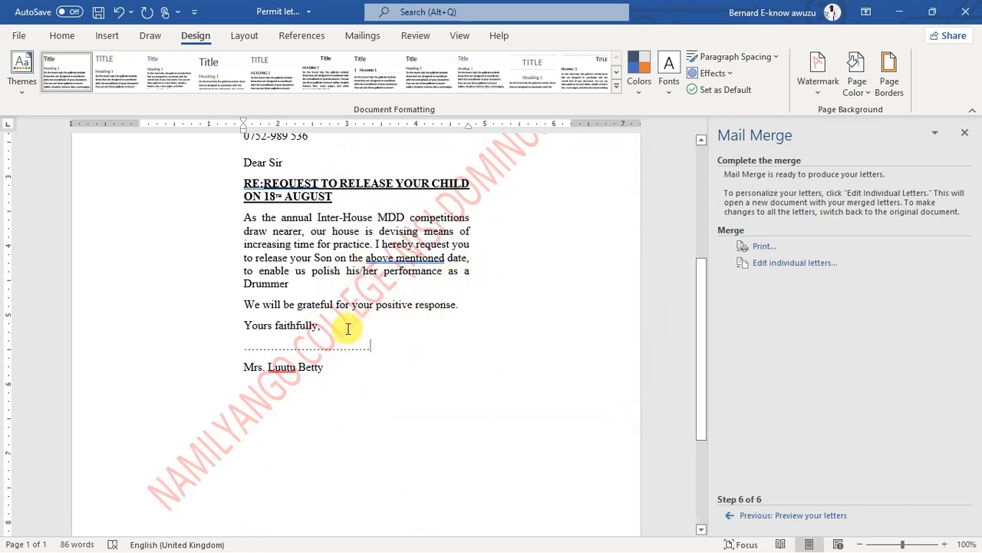
# - Check the watermark down the whole letter and across the previewed letters of several mail merge recipients
pyautogui.scroll(3, 347, 330)
pyautogui.scroll(2, 347, 330)
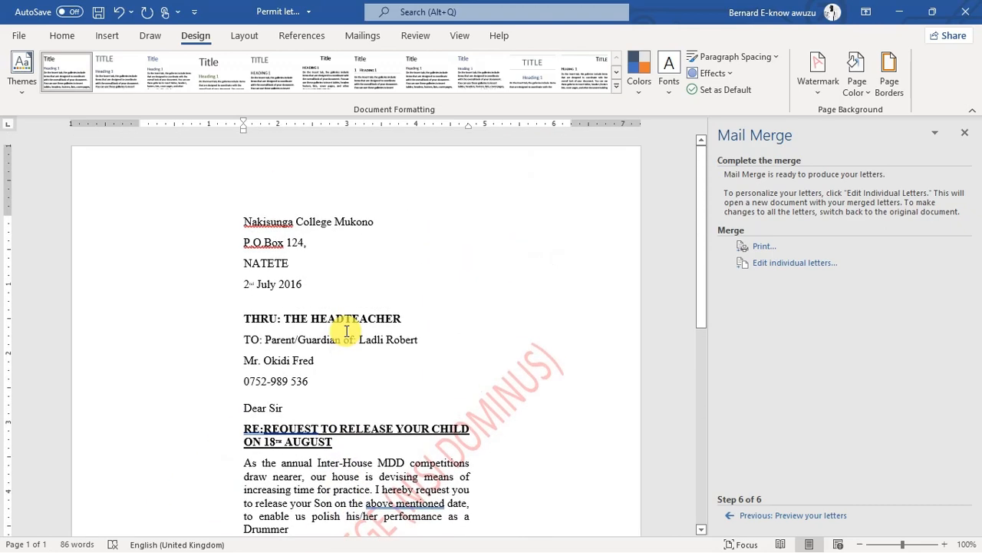
pyautogui.scroll(-4, 347, 331)
pyautogui.scroll(-5, 346, 331)
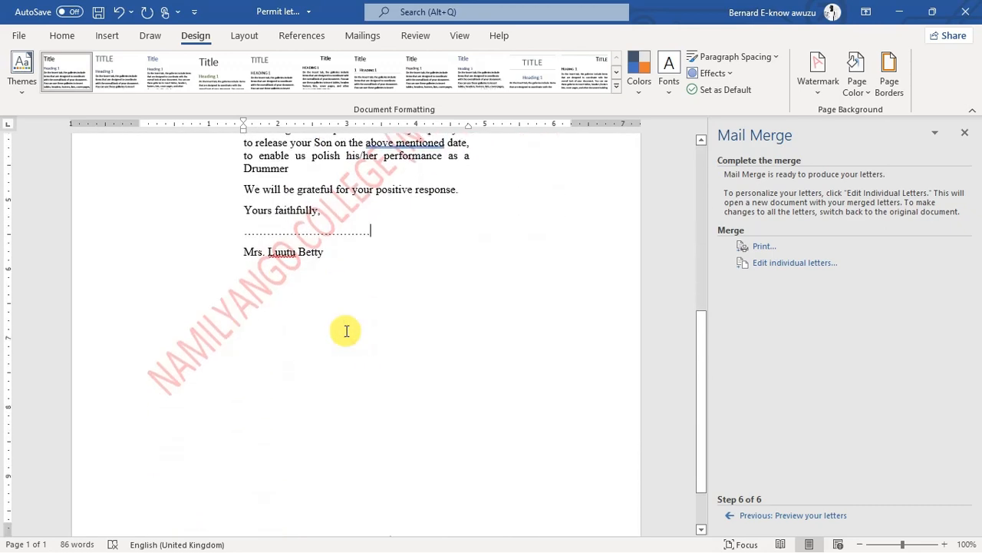
pyautogui.scroll(8, 346, 331)
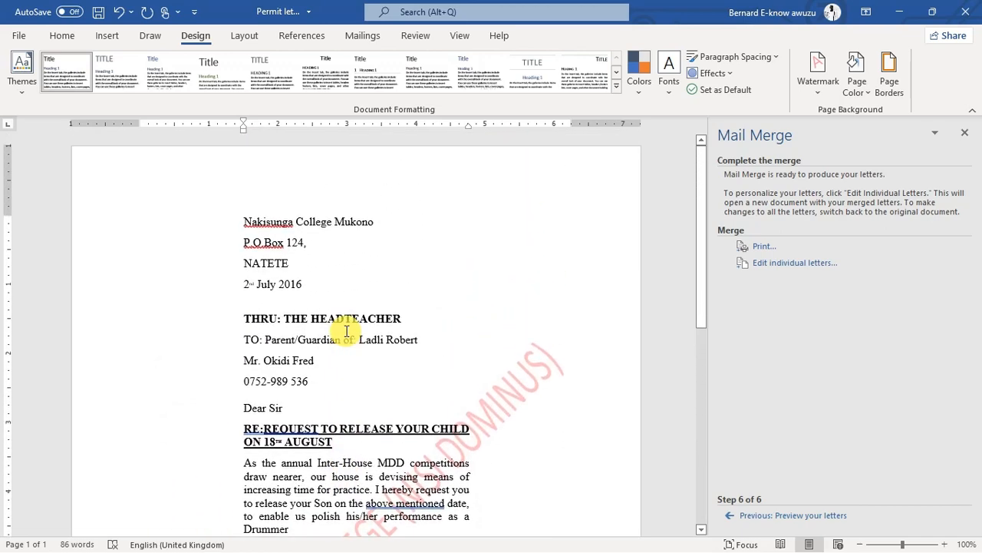
pyautogui.click(356, 39)
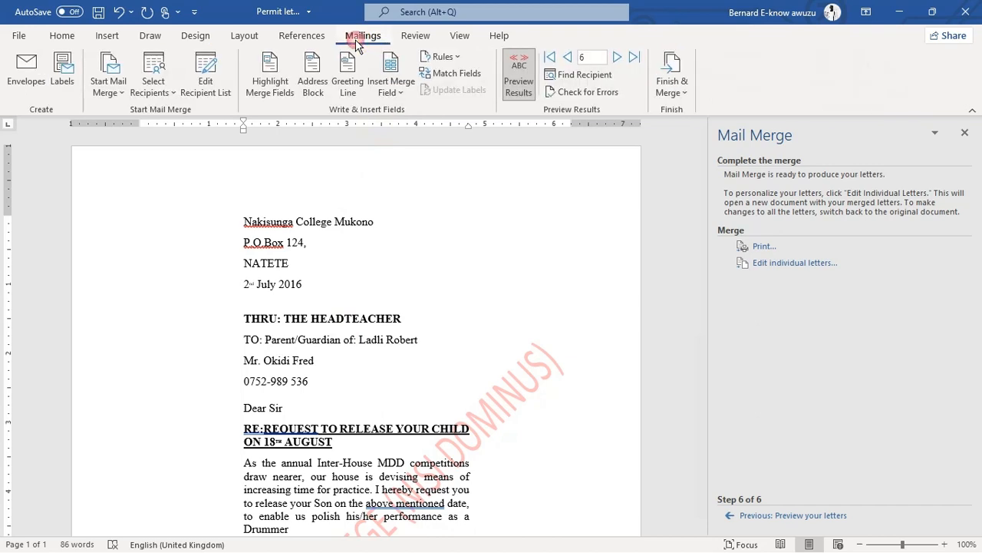
pyautogui.click(569, 58)
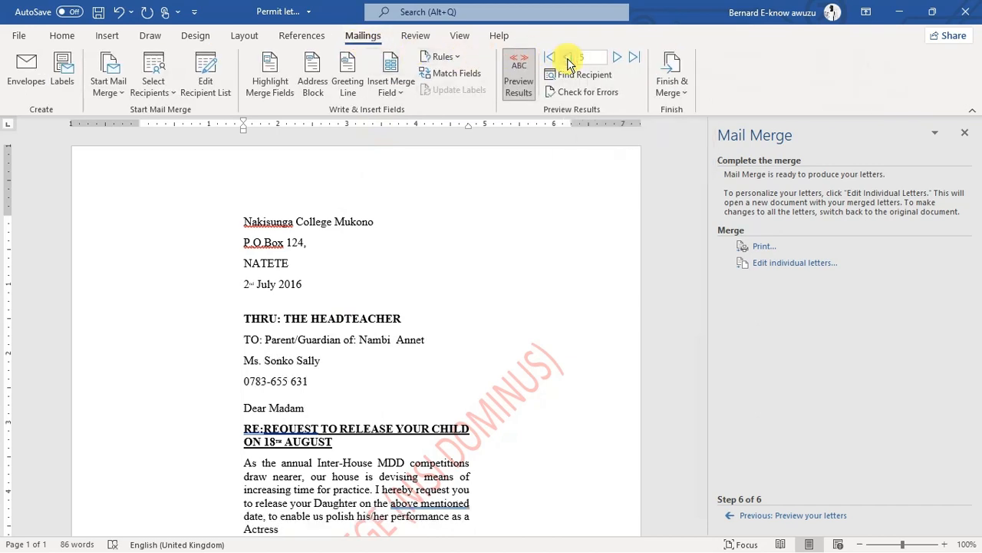
pyautogui.click(569, 58)
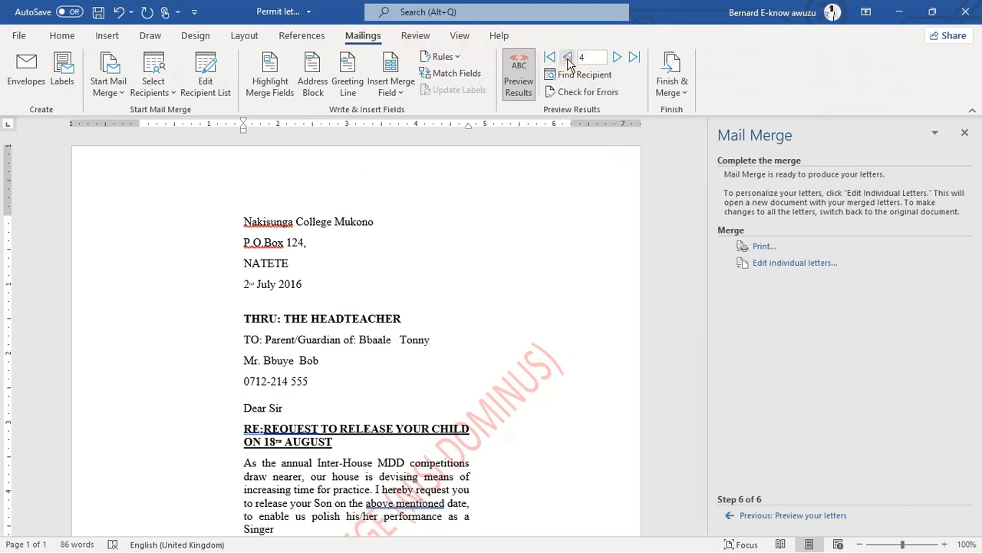
pyautogui.click(569, 58)
pyautogui.click(569, 58)
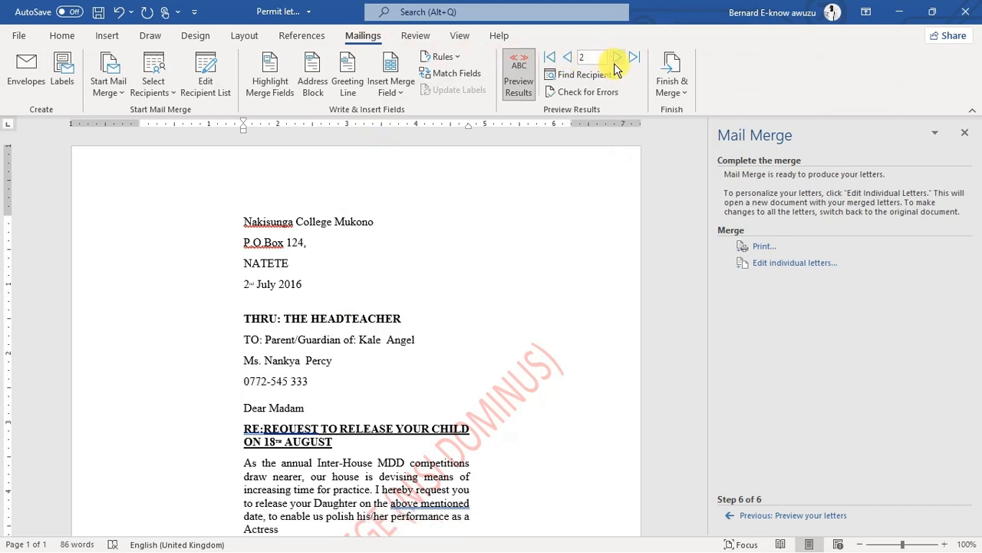
pyautogui.click(617, 59)
pyautogui.click(617, 58)
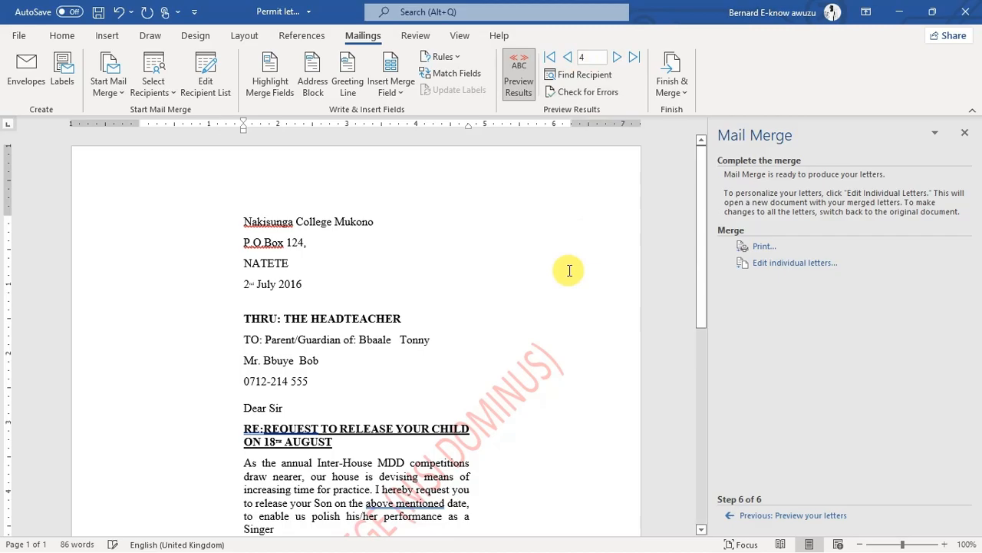
# - Look over the student table in the permit table document and read the saving and printing task in the question document
pyautogui.press('super+Tab')
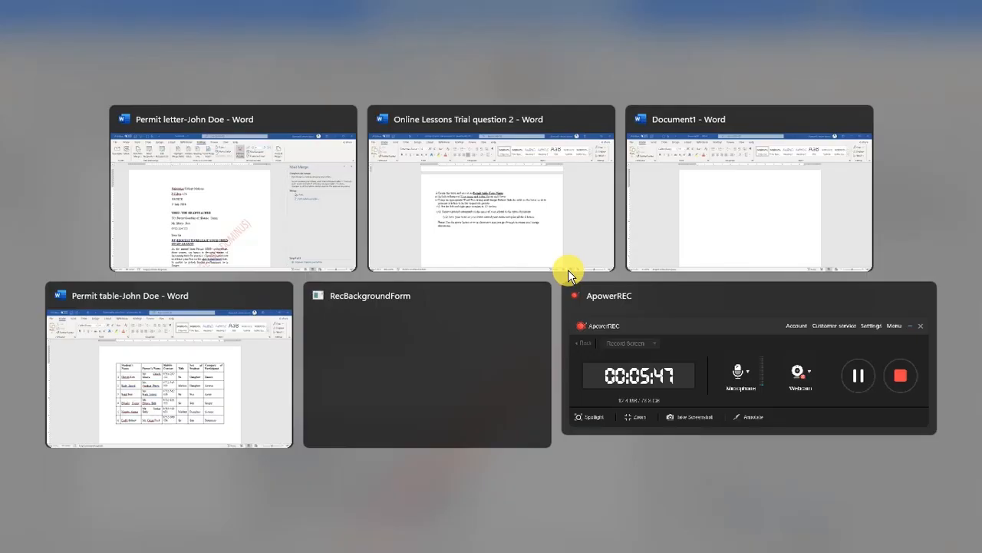
pyautogui.click(235, 358)
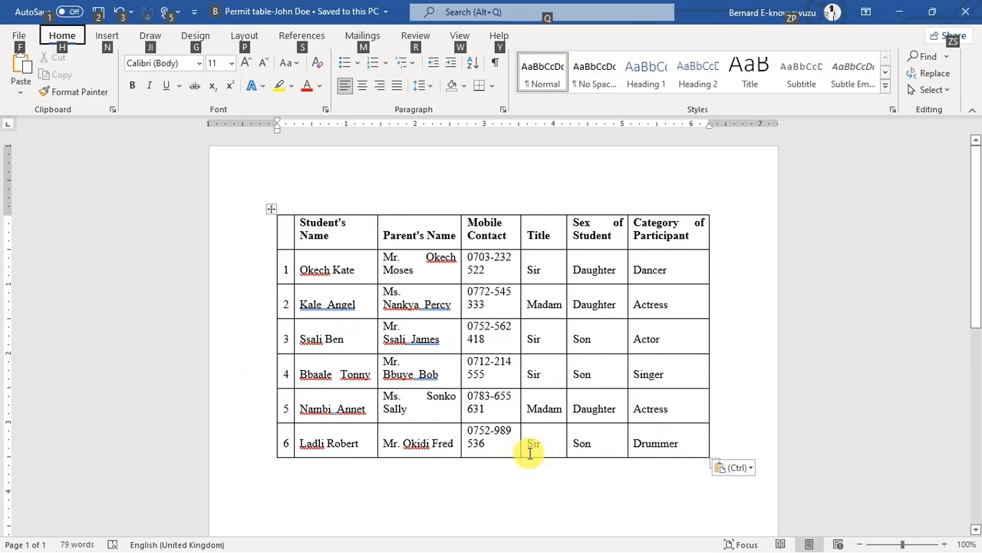
pyautogui.scroll(-3, 533, 453)
pyautogui.scroll(-3, 529, 452)
pyautogui.scroll(4, 529, 453)
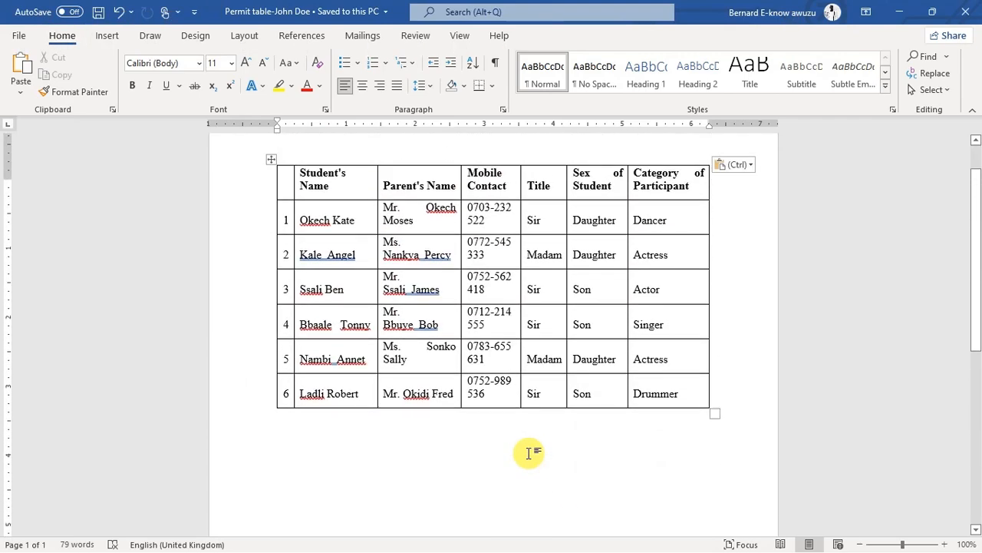
pyautogui.press('super+Tab')
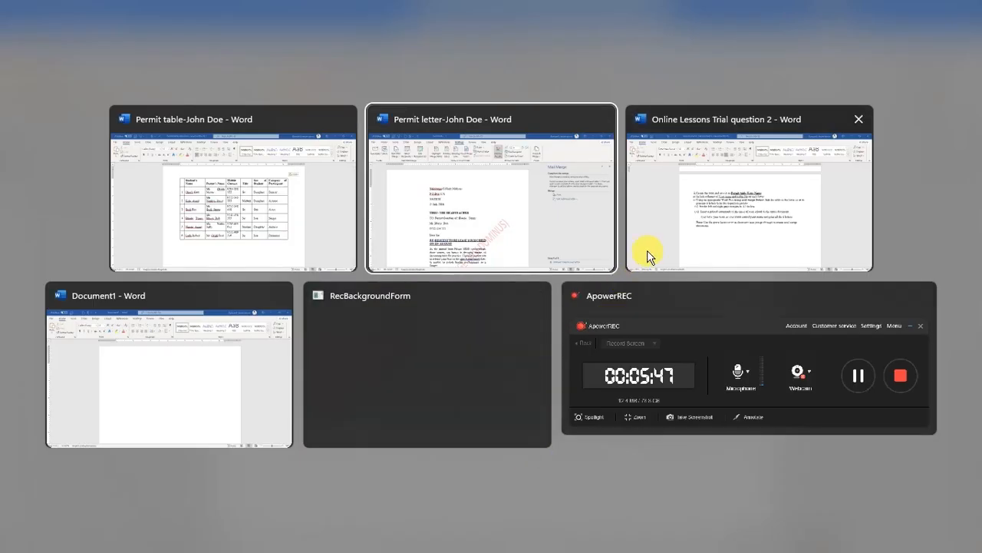
pyautogui.hotkey('alt', 'Tab')
pyautogui.hotkey('alt', 'Tab')
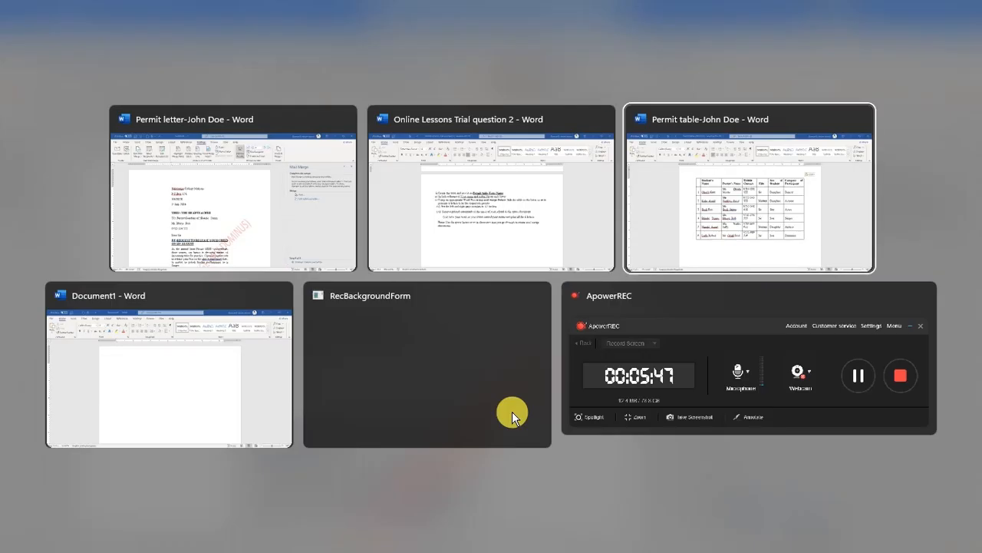
pyautogui.hotkey('alt', 'shift', 'Tab')
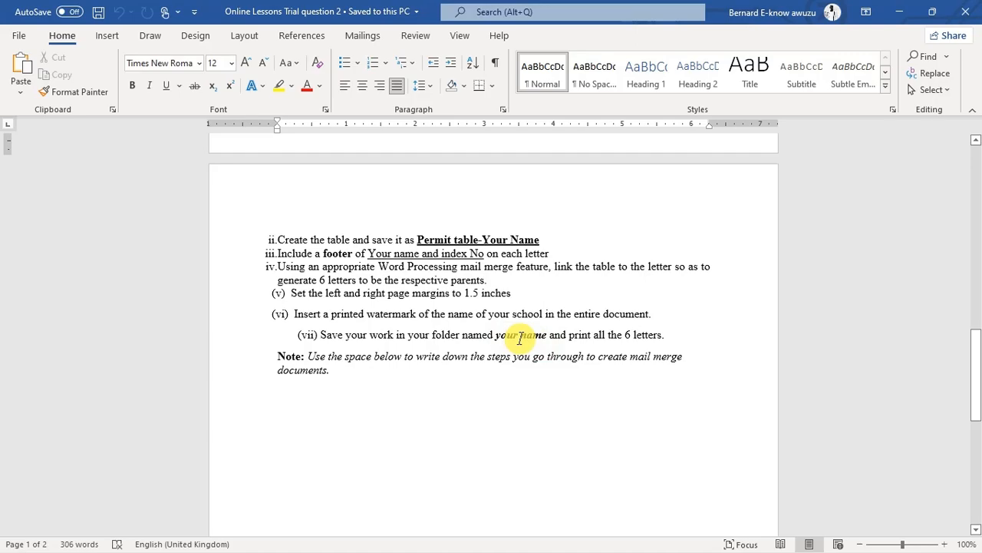
# - Return to the permission letter and merge all records into a new document of individual letters
pyautogui.hotkey('alt', 'Tab')
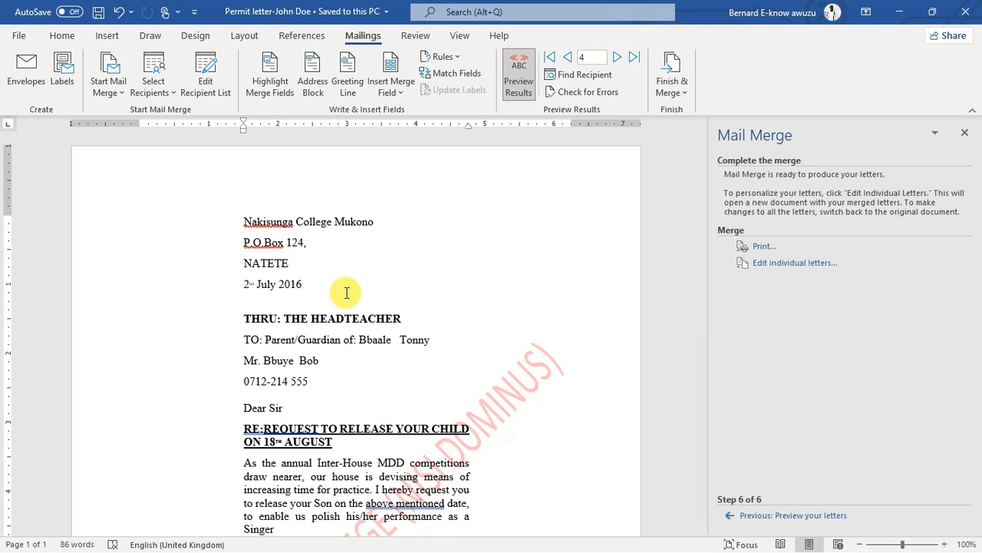
pyautogui.click(773, 270)
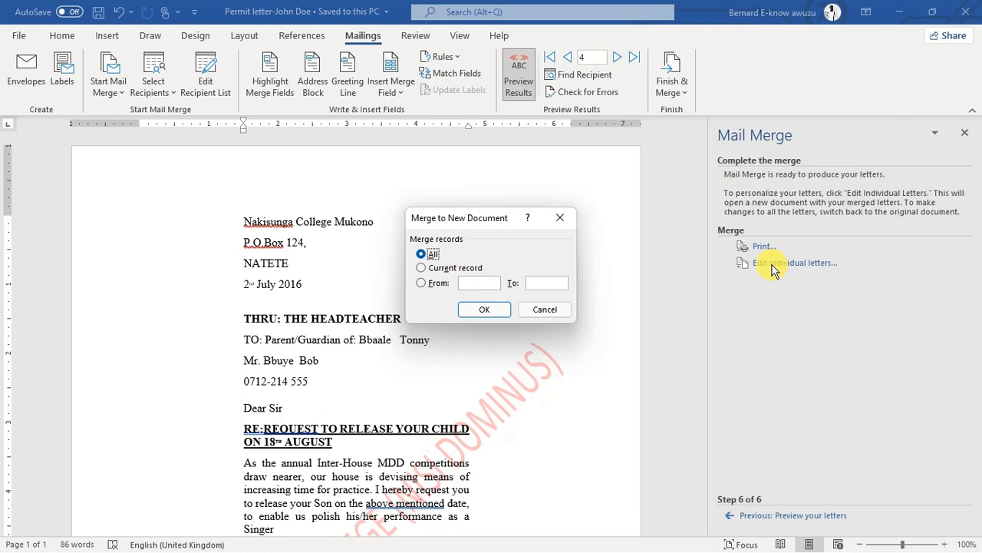
pyautogui.click(485, 309)
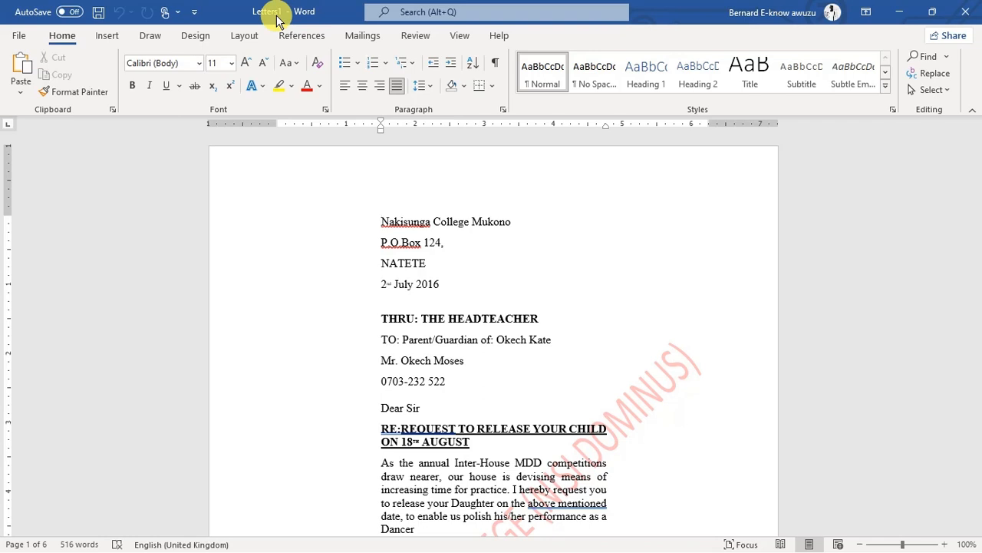
# - Save the merged letters as a Word document named with the student's full name in the student's own folder on the Desktop
pyautogui.click(99, 13)
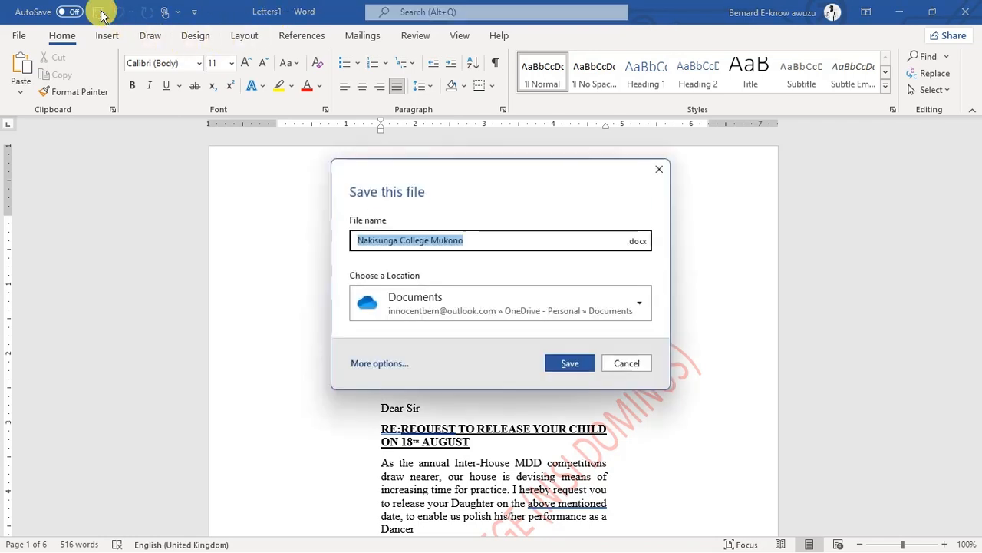
pyautogui.click(644, 369)
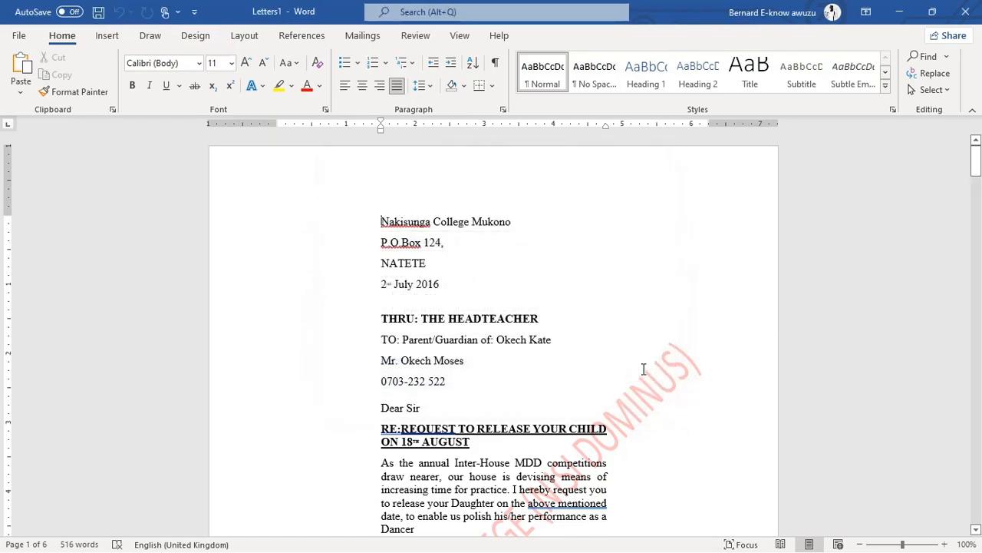
pyautogui.click(20, 36)
pyautogui.click(52, 207)
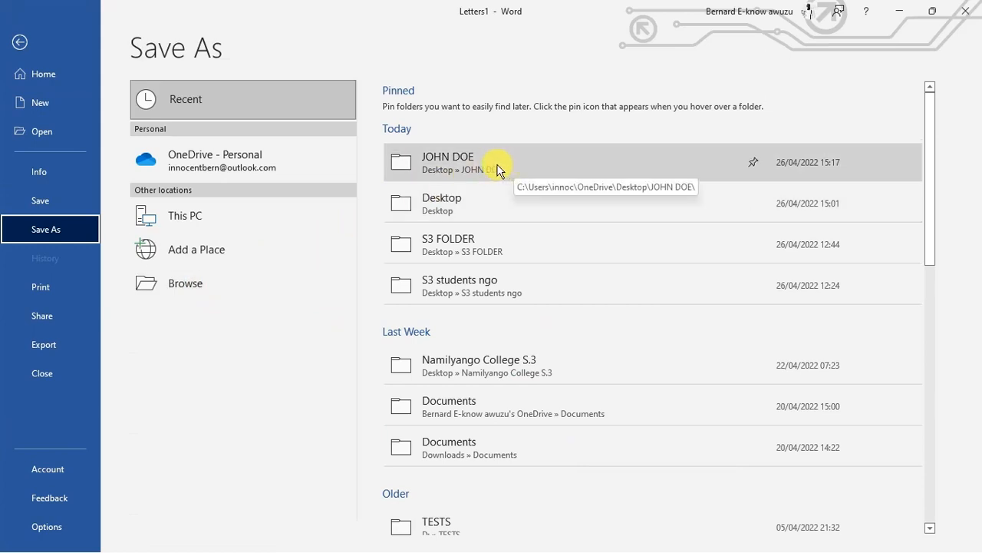
pyautogui.click(191, 291)
pyautogui.click(61, 155)
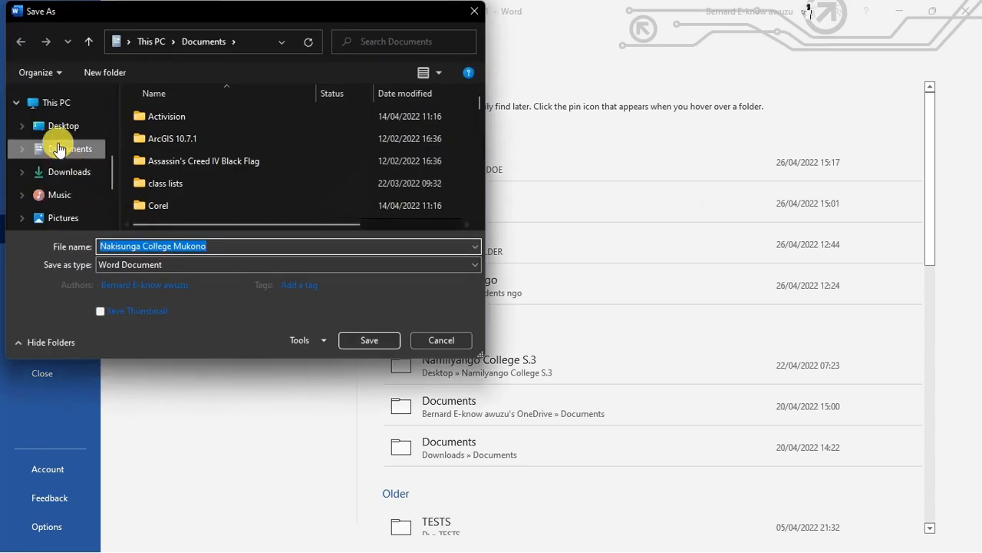
pyautogui.click(49, 127)
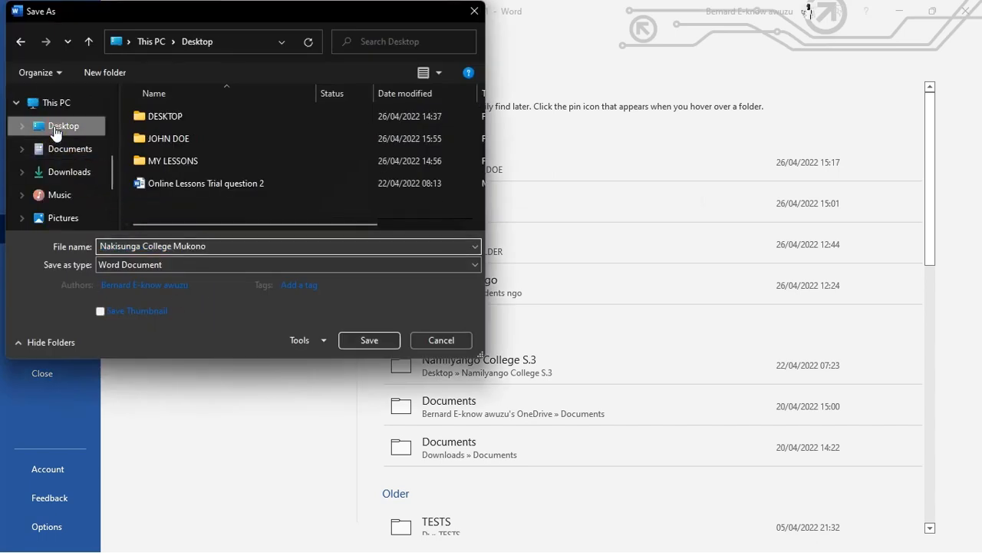
pyautogui.doubleClick(189, 149)
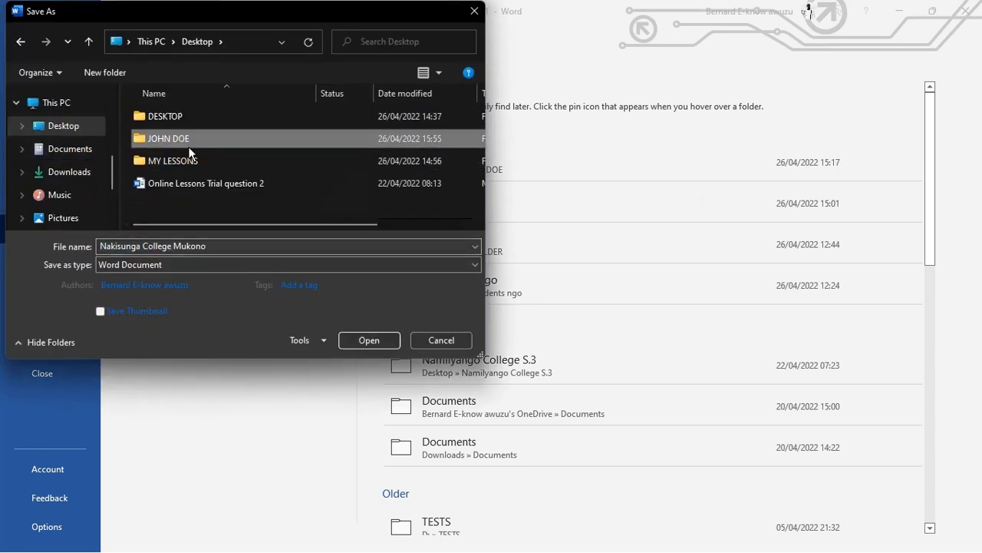
pyautogui.click(222, 247)
pyautogui.click(222, 246)
pyautogui.moveTo(221, 247); pyautogui.dragTo(91, 248)
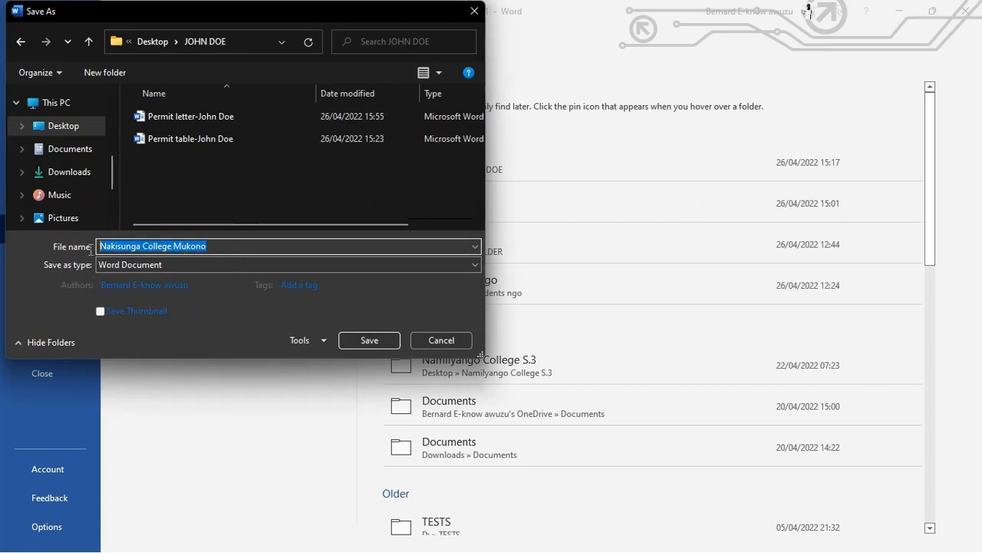
pyautogui.write('JOHN')
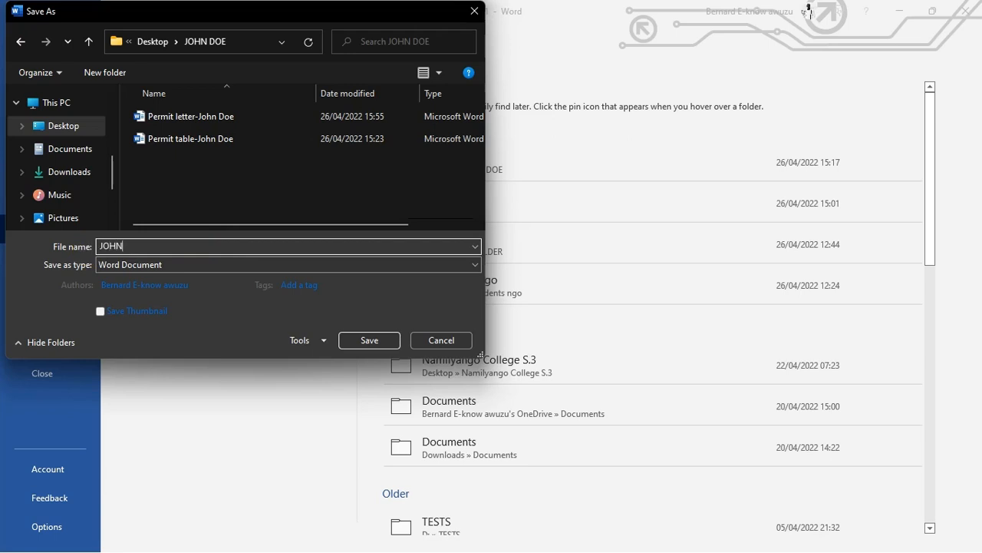
pyautogui.write(' DOE')
pyautogui.click(376, 342)
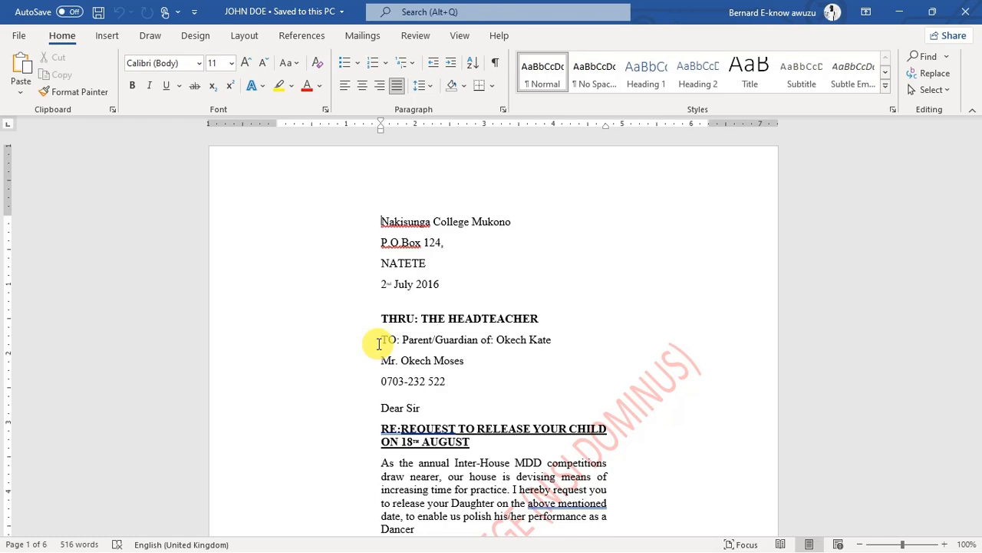
# - Look through all the merged letters, checking the recipient details, name and index number footer, and watermark
pyautogui.scroll(-20, 783, 368)
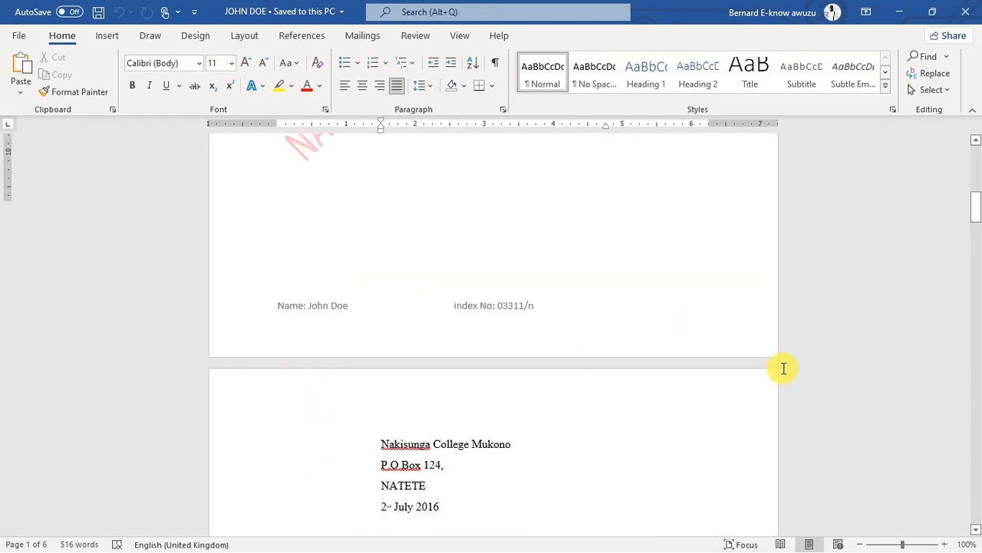
pyautogui.scroll(-20, 784, 369)
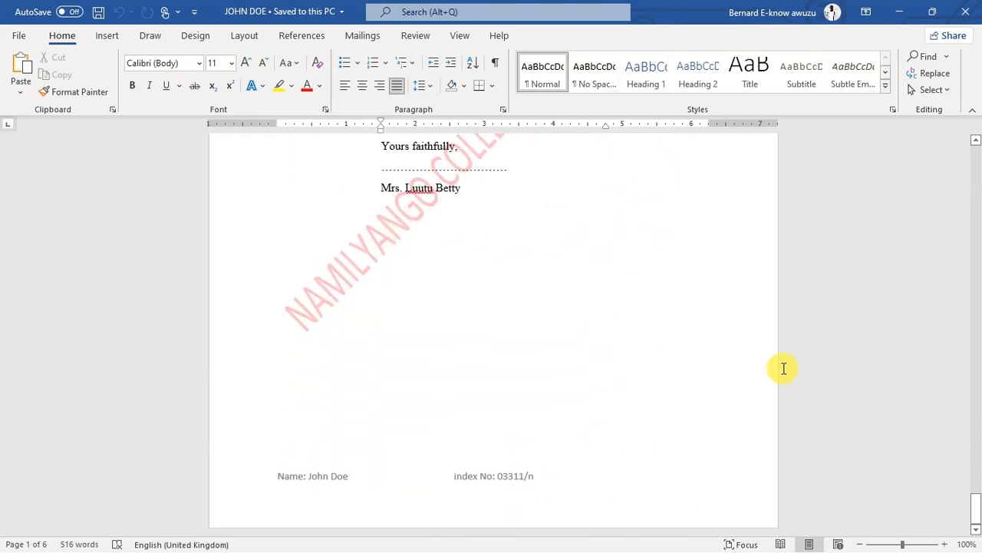
pyautogui.scroll(20, 784, 368)
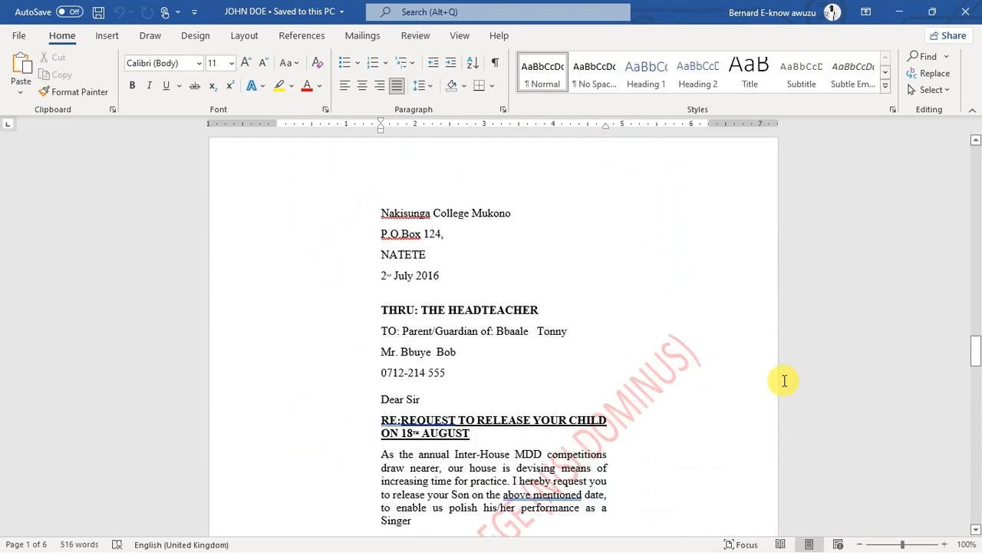
pyautogui.scroll(20, 784, 383)
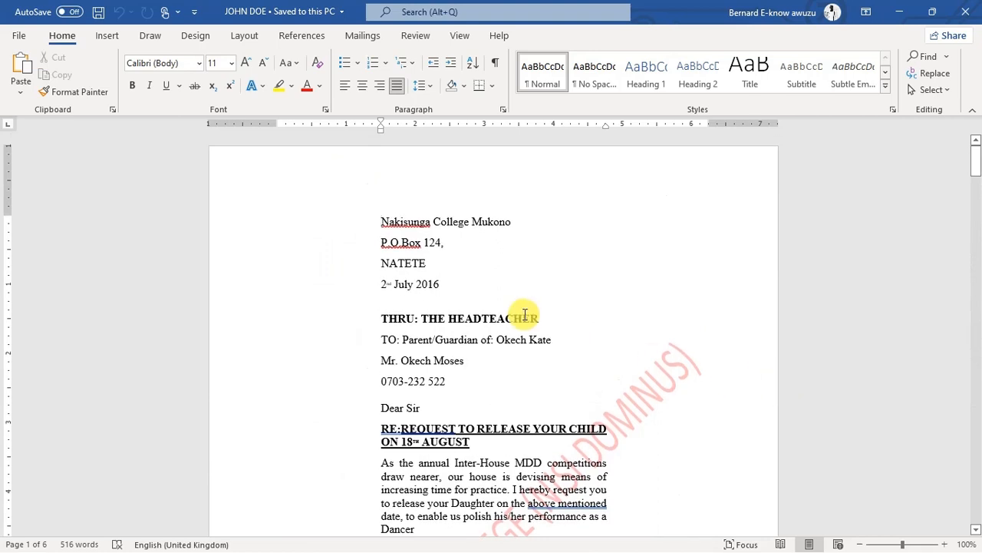
# - Open the print preview of the merged letters and page through it to the fifth letter
pyautogui.click(20, 36)
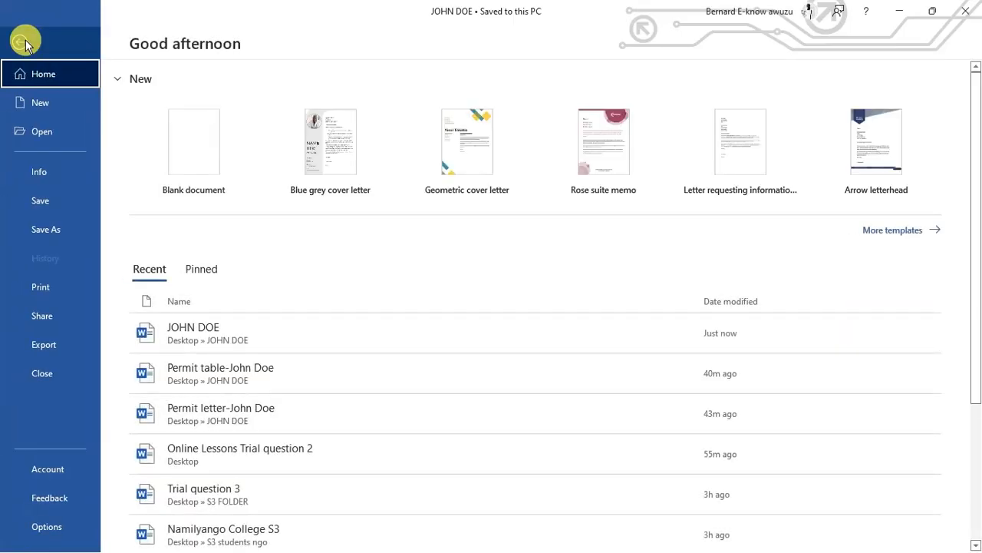
pyautogui.click(69, 301)
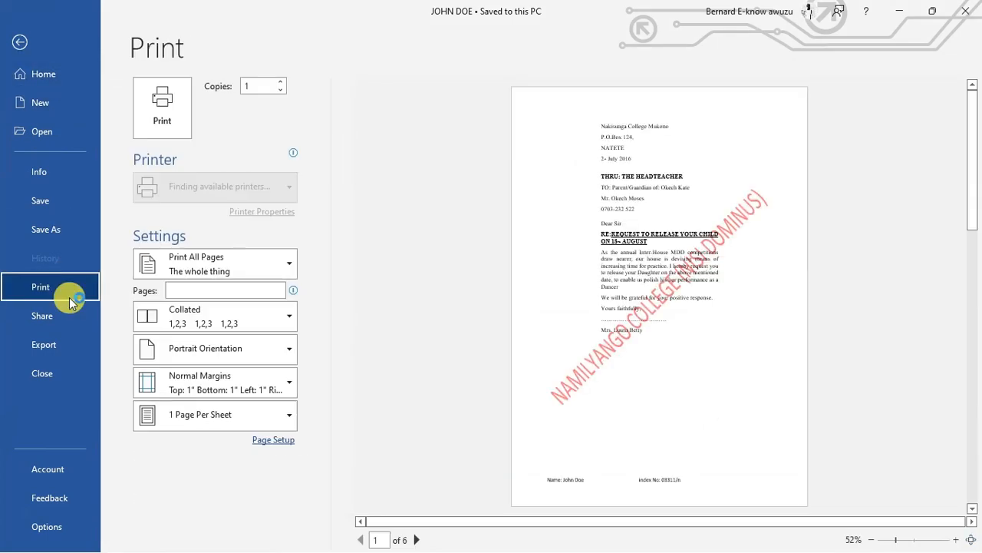
pyautogui.click(417, 540)
pyautogui.click(417, 539)
pyautogui.click(419, 540)
pyautogui.click(418, 541)
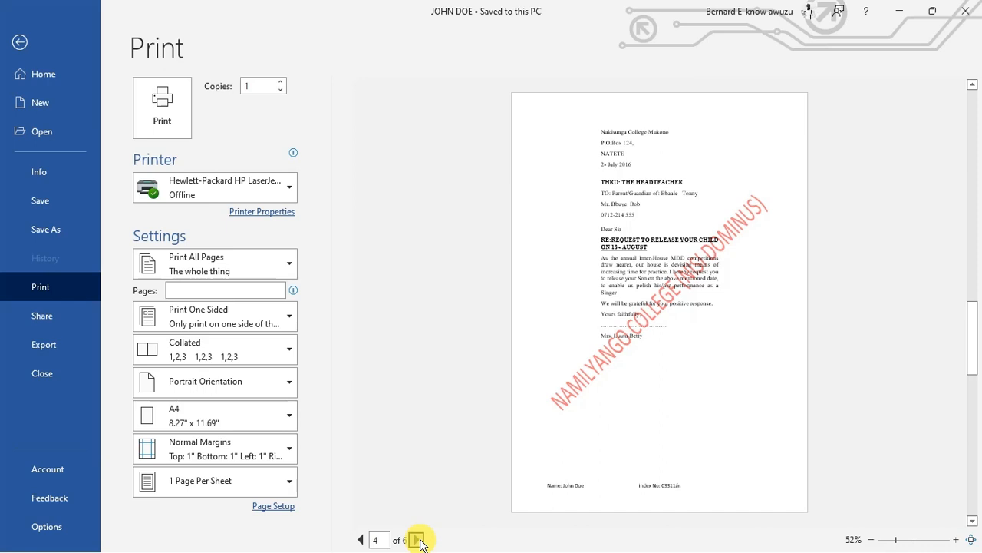
pyautogui.click(418, 540)
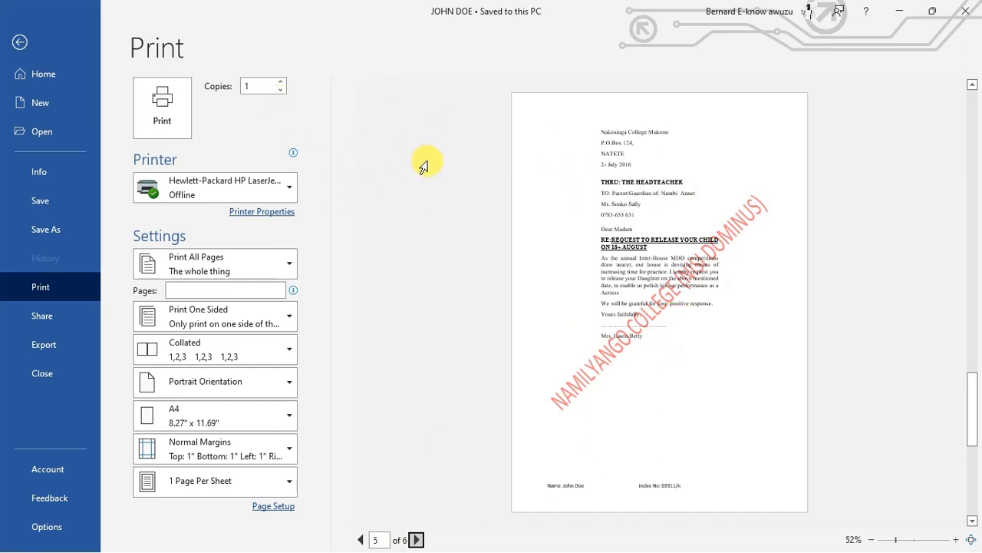
# - Examine the available printers and the page range choices for printing, keeping the current printer and Print All Pages
pyautogui.click(290, 192)
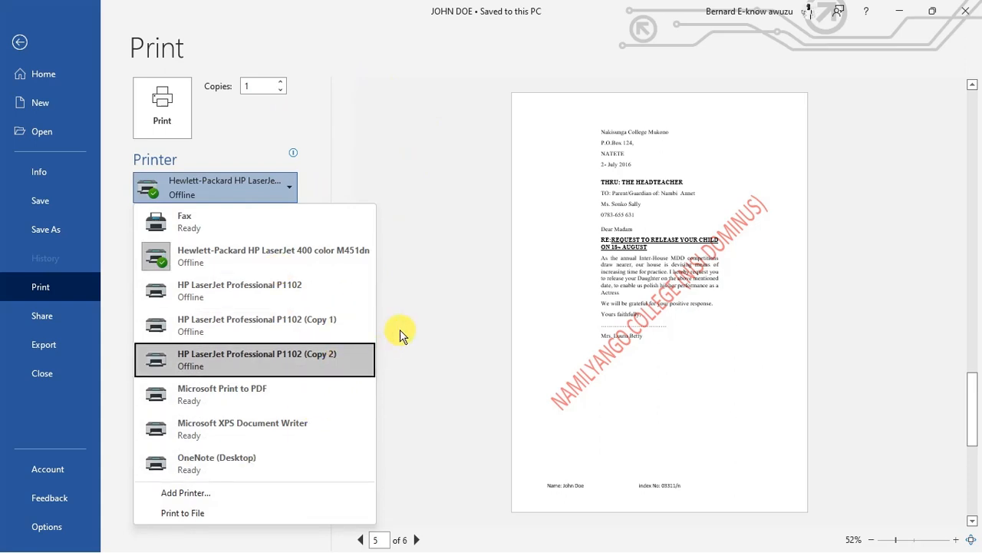
pyautogui.click(411, 297)
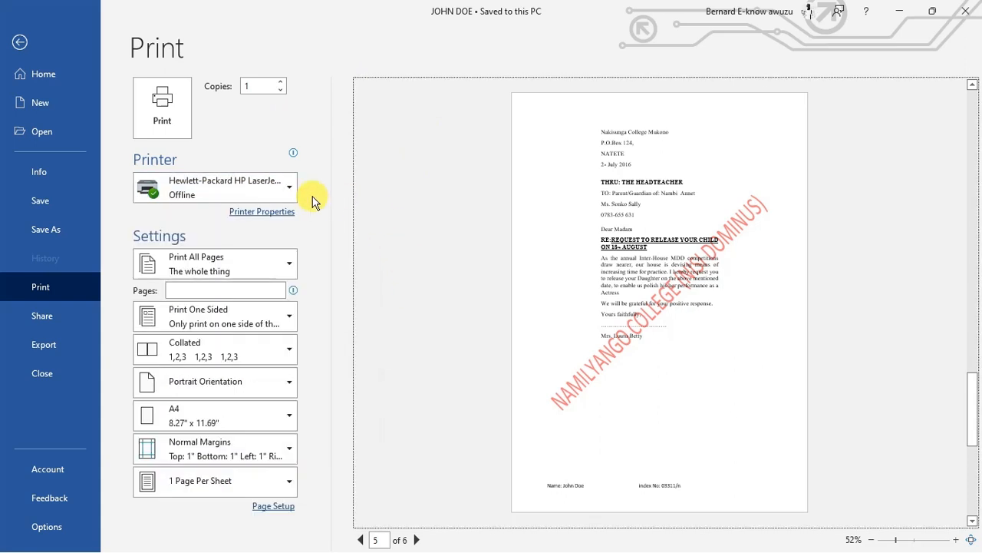
pyautogui.click(211, 194)
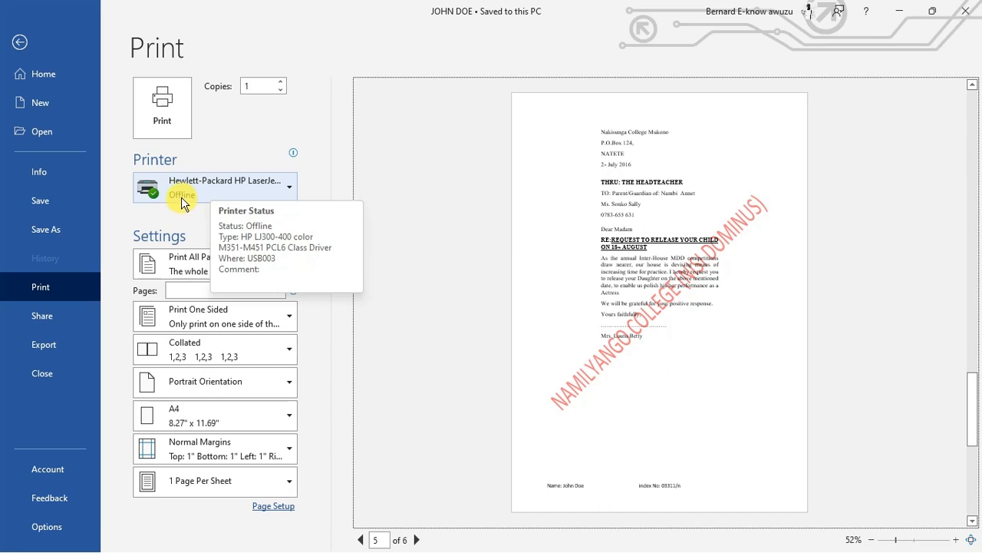
pyautogui.click(373, 301)
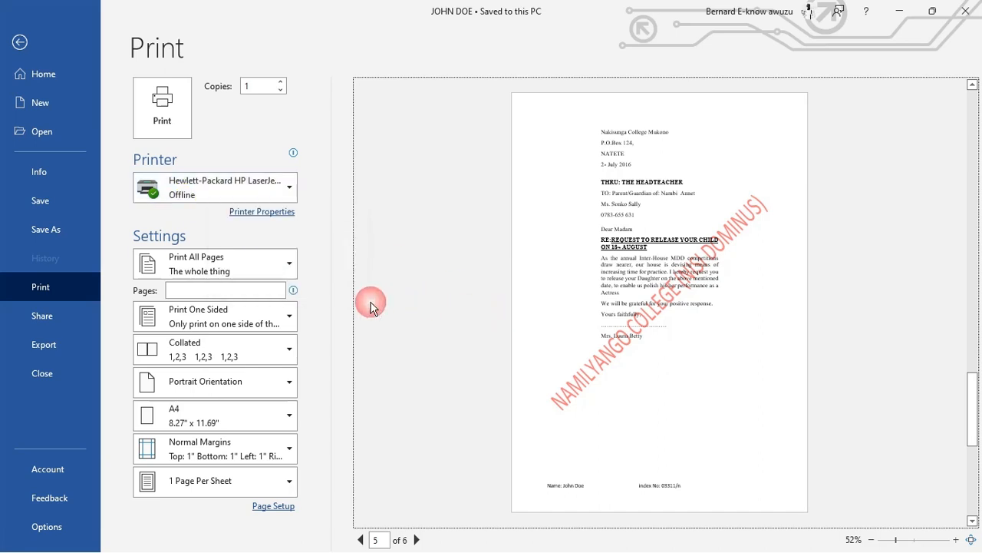
pyautogui.click(254, 268)
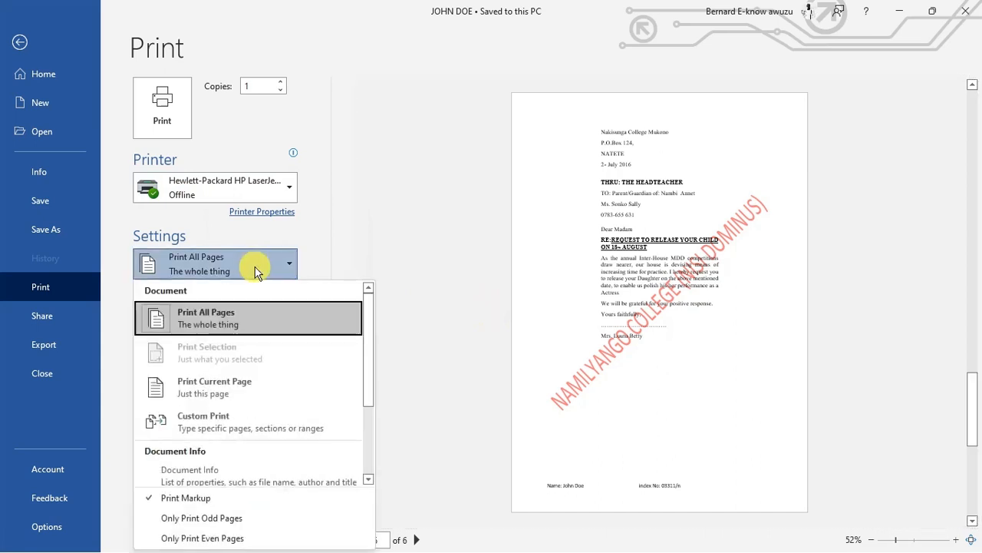
pyautogui.click(454, 281)
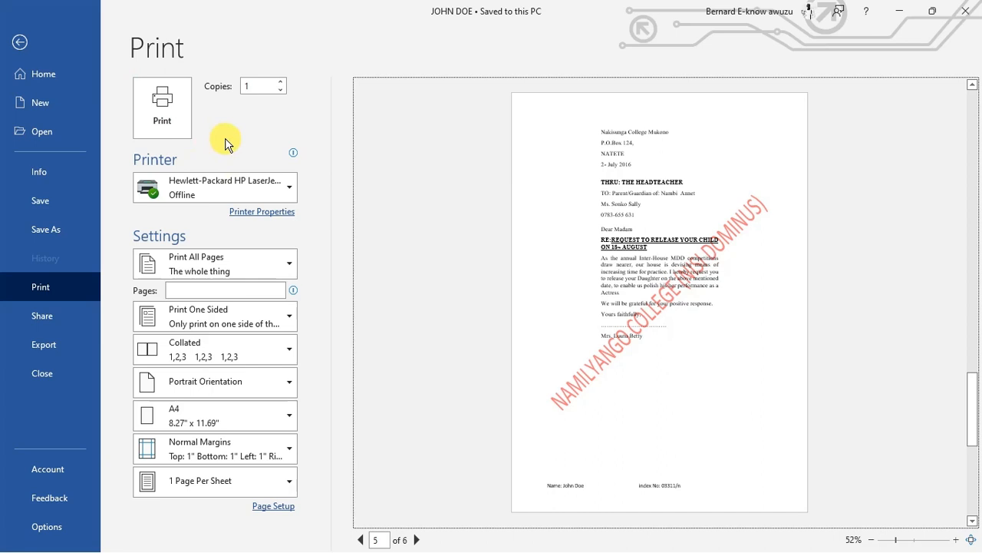
# - Leave the print view without printing and check the first merged letter down to its footer
pyautogui.click(20, 41)
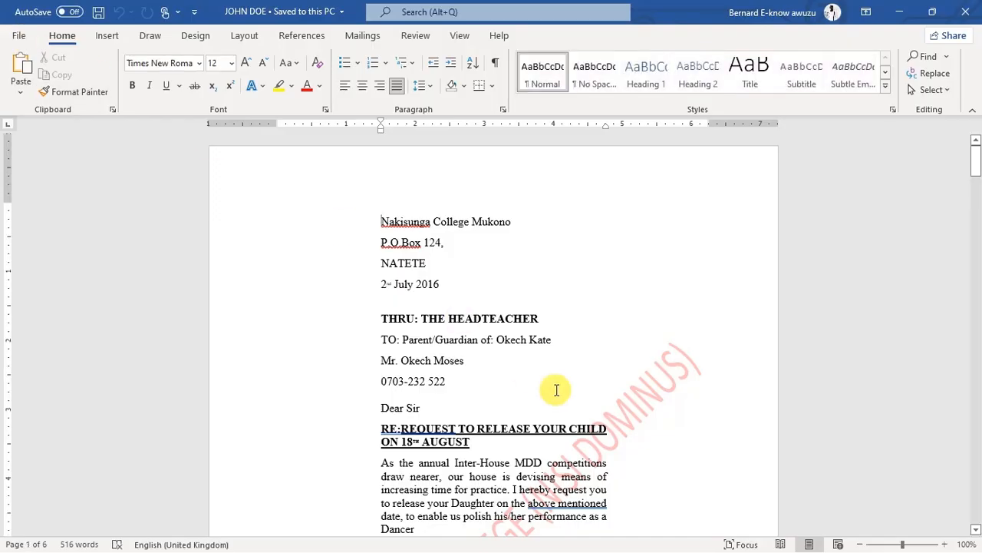
pyautogui.scroll(-7, 564, 349)
pyautogui.scroll(-7, 564, 349)
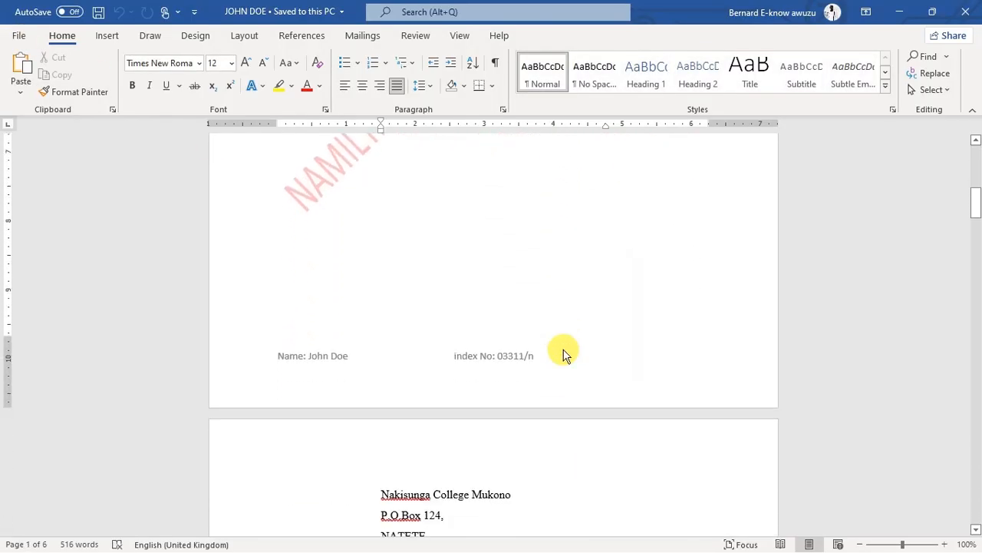